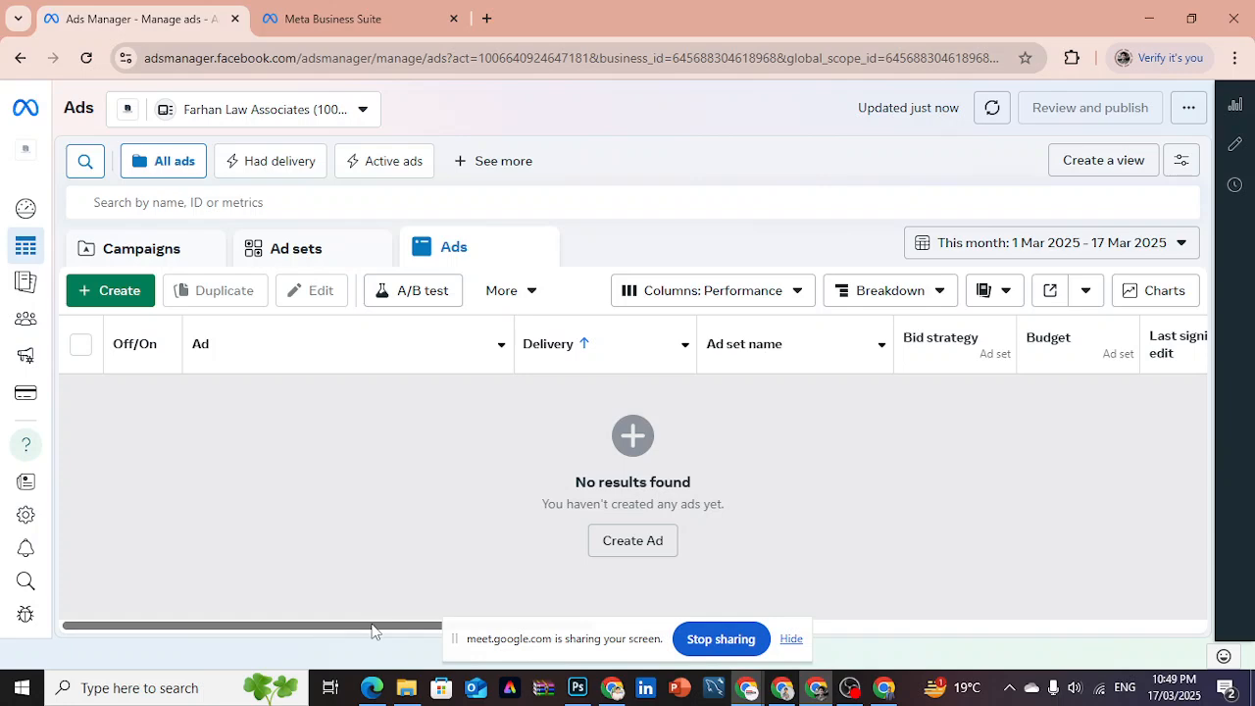
# - Switch to the MFES Solar Energy Facebook home page and open its notifications
pyautogui.click(790, 694)
pyautogui.click(792, 694)
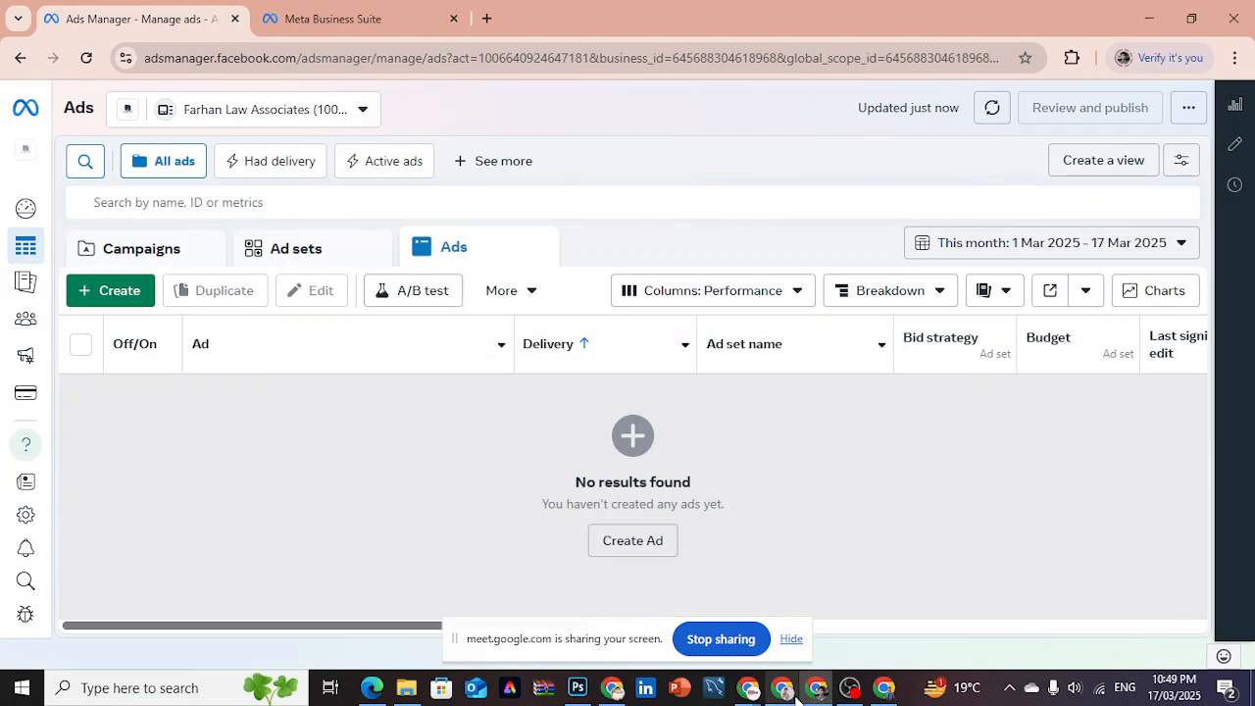
pyautogui.click(794, 694)
pyautogui.click(517, 20)
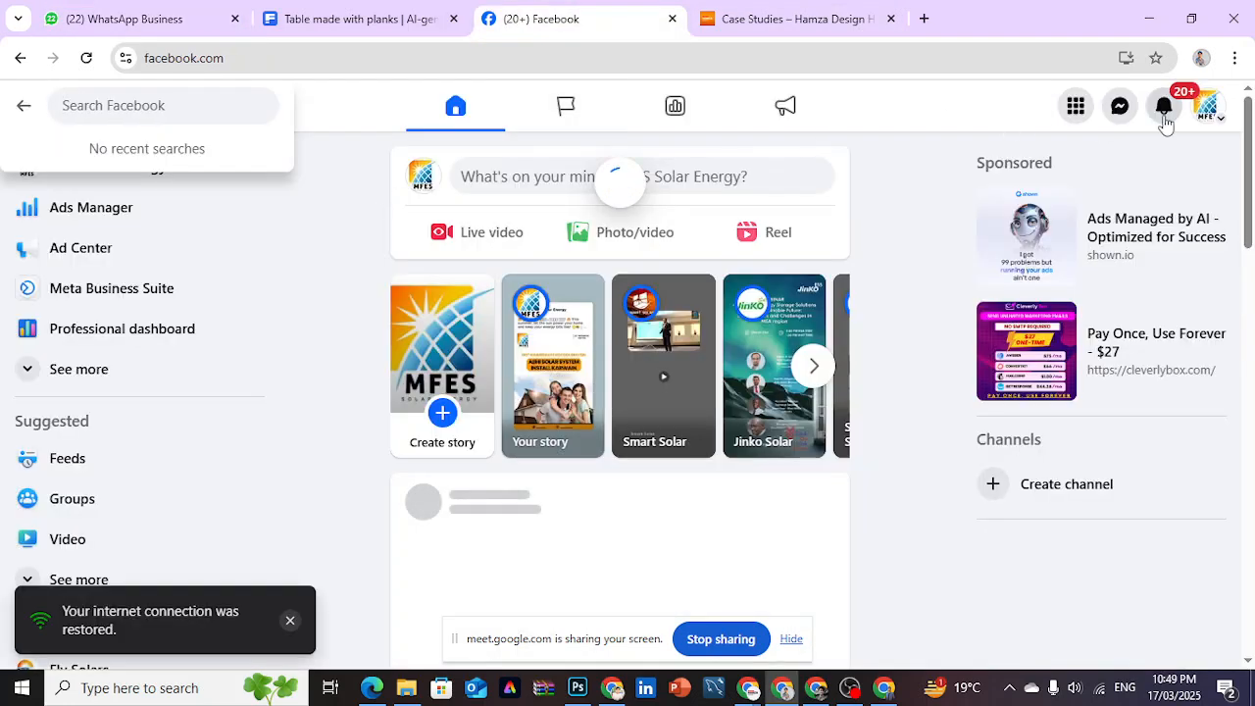
pyautogui.click(1164, 116)
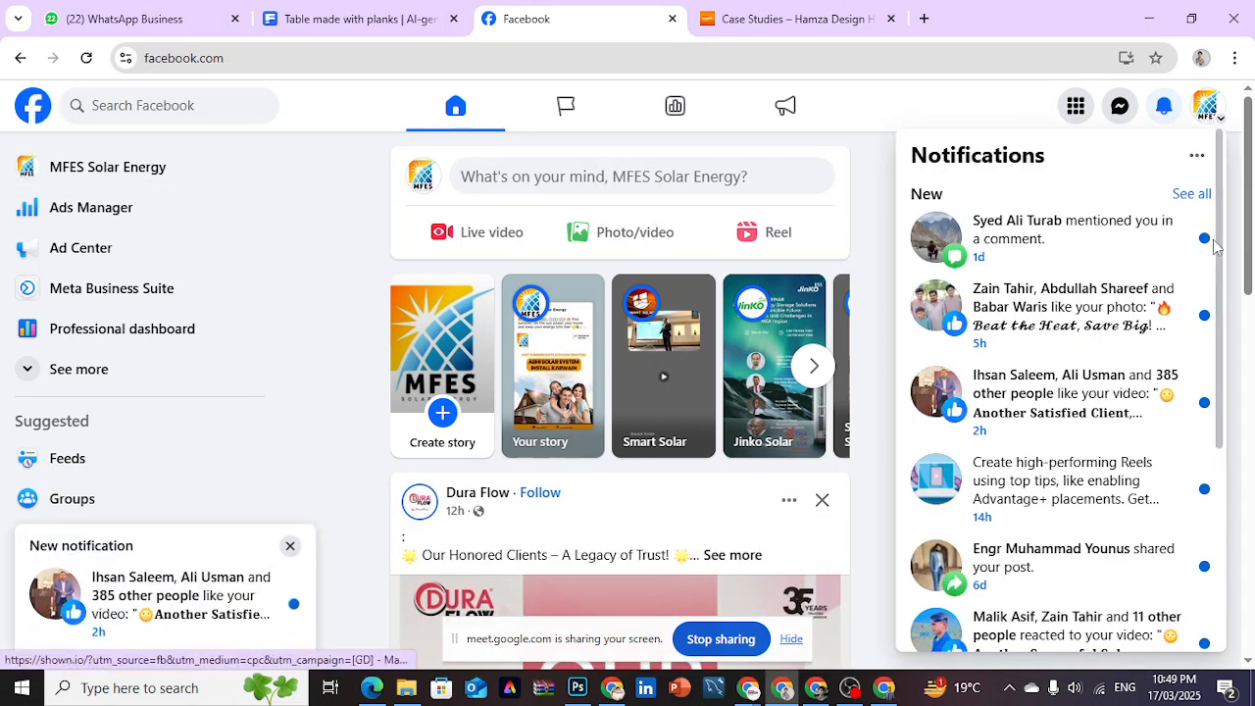
pyautogui.click(1096, 239)
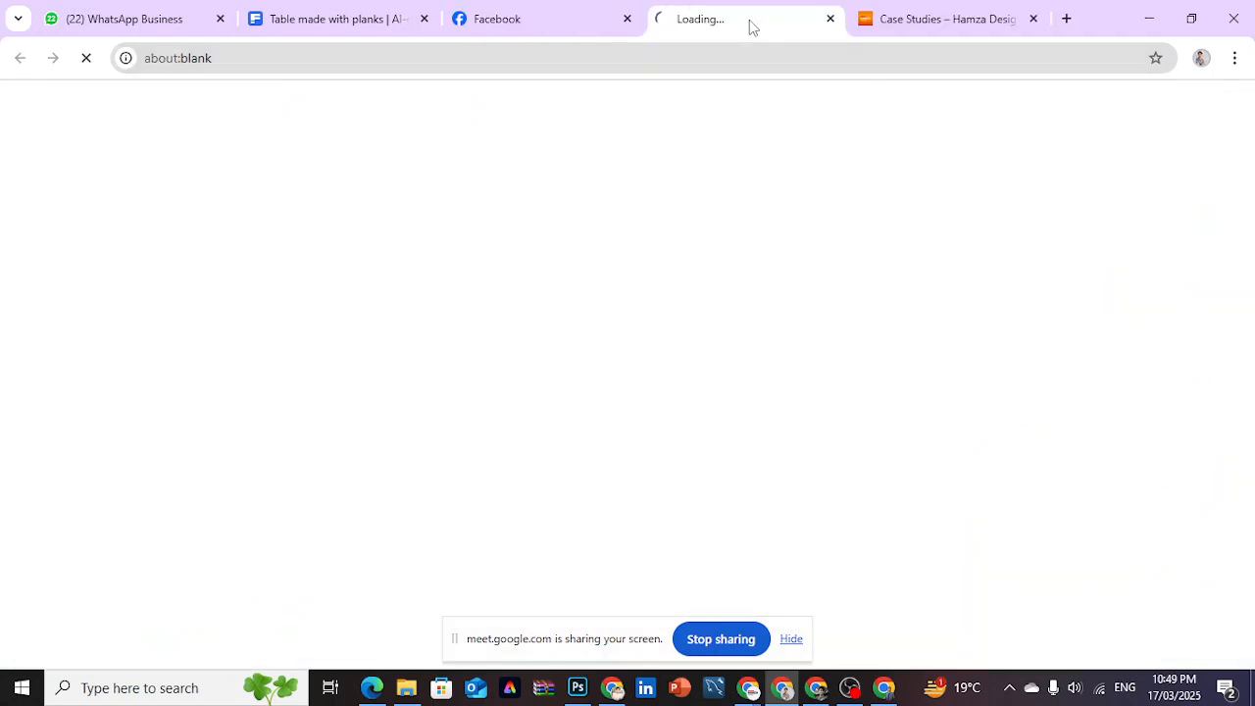
pyautogui.click(602, 11)
pyautogui.click(753, 12)
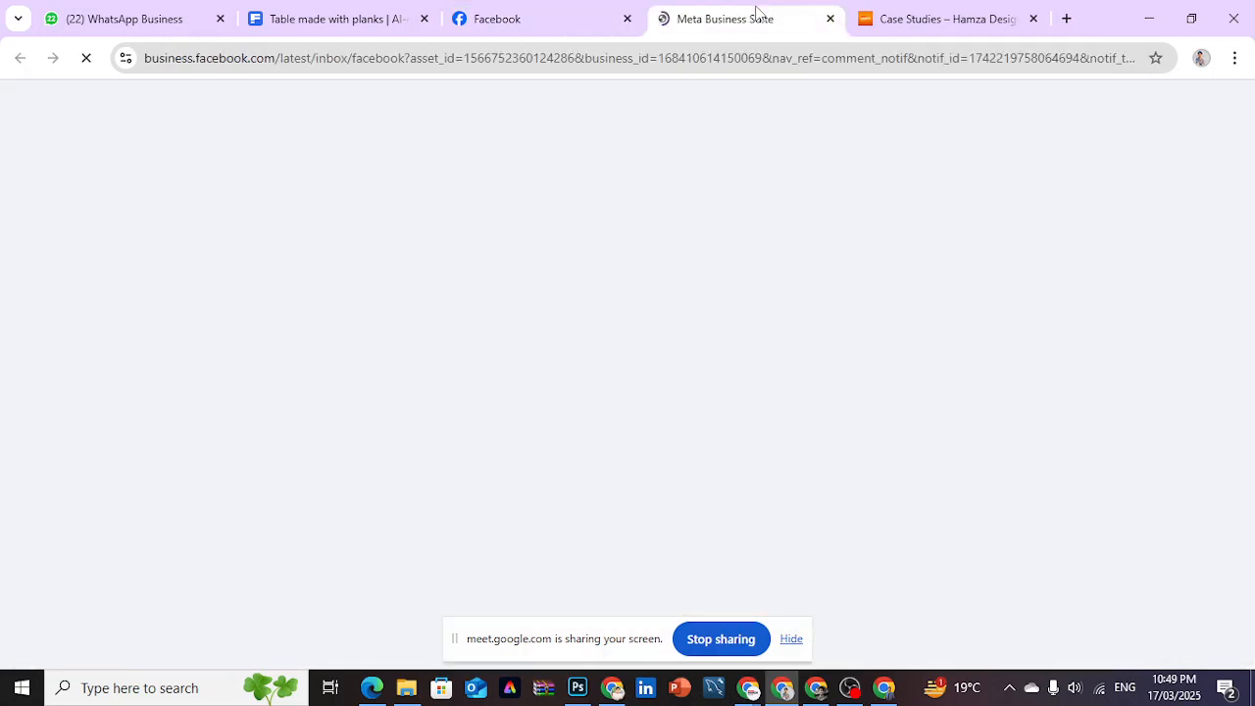
pyautogui.click(830, 20)
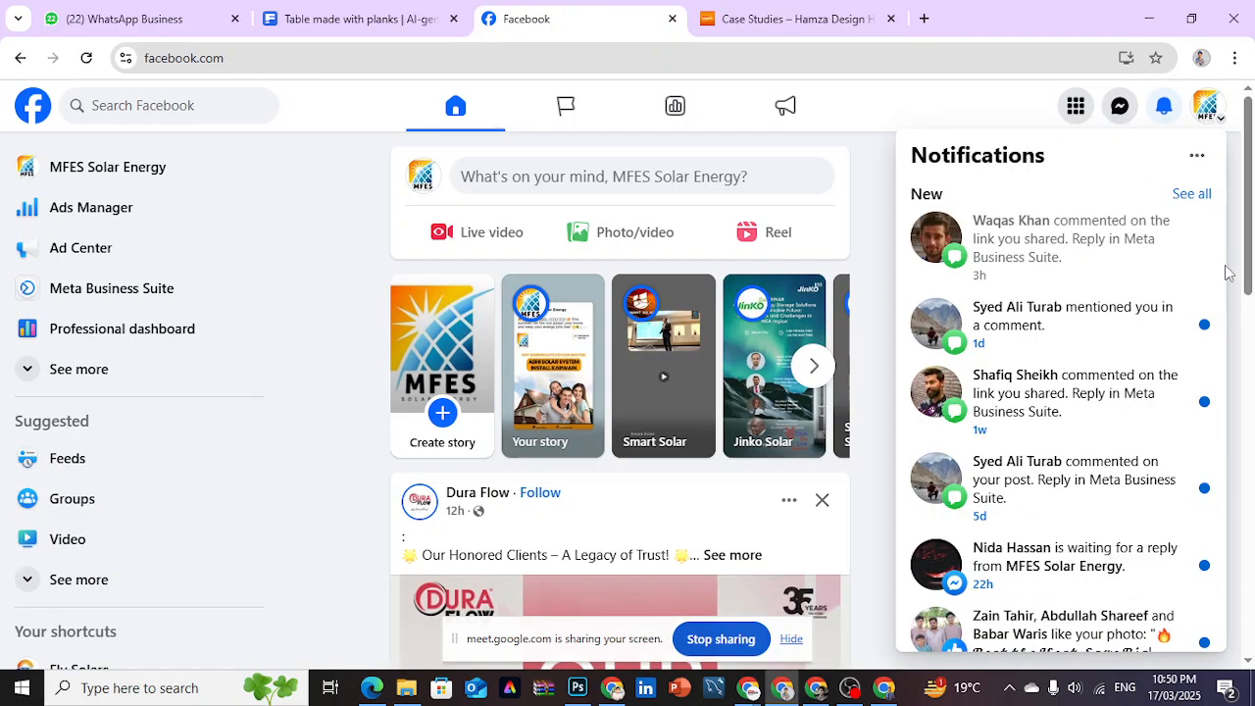
# - Find the notification about the shared "Switch to a Hybrid" link and open that post
pyautogui.moveTo(1220, 279); pyautogui.dragTo(1223, 622)
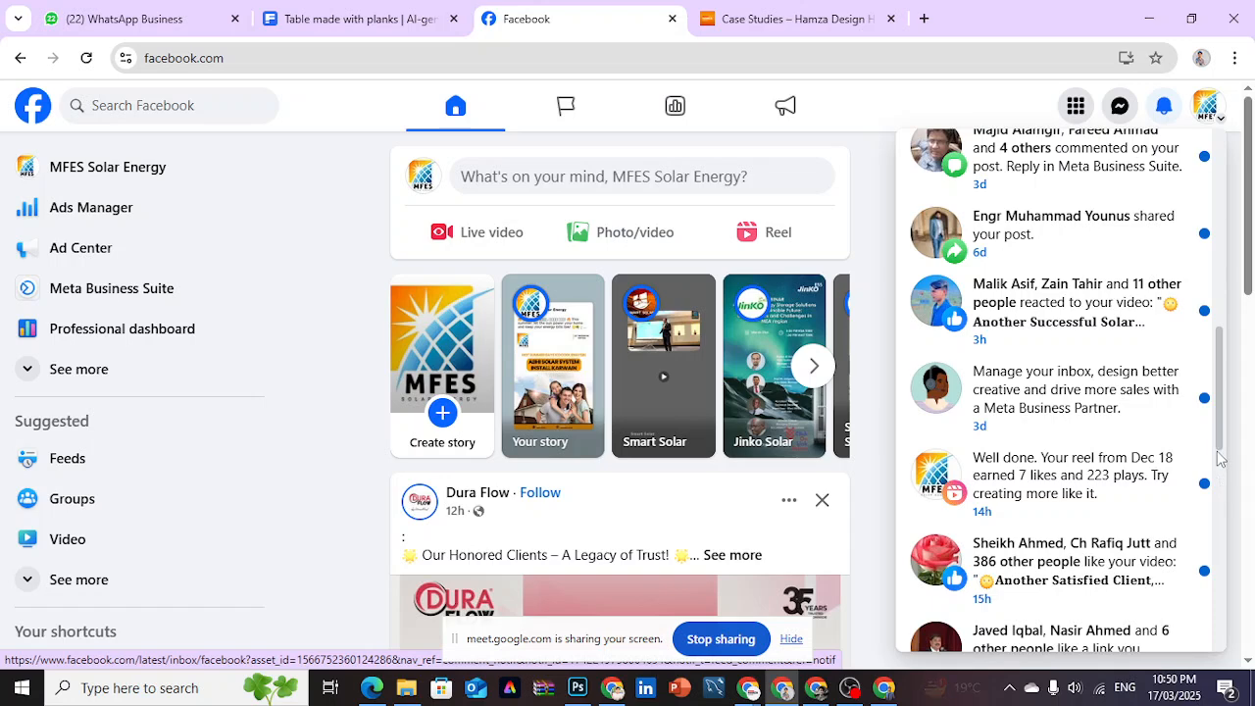
pyautogui.scroll(-2, 1222, 452)
pyautogui.scroll(-1, 1222, 452)
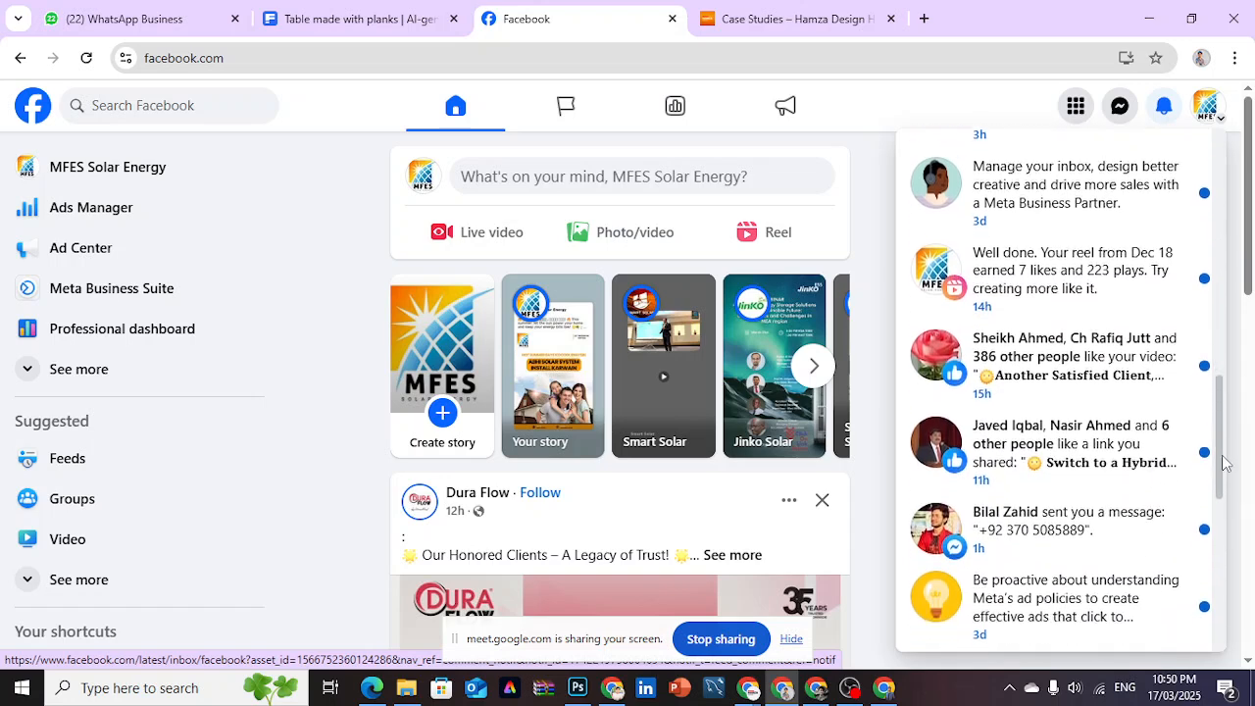
pyautogui.click(1134, 445)
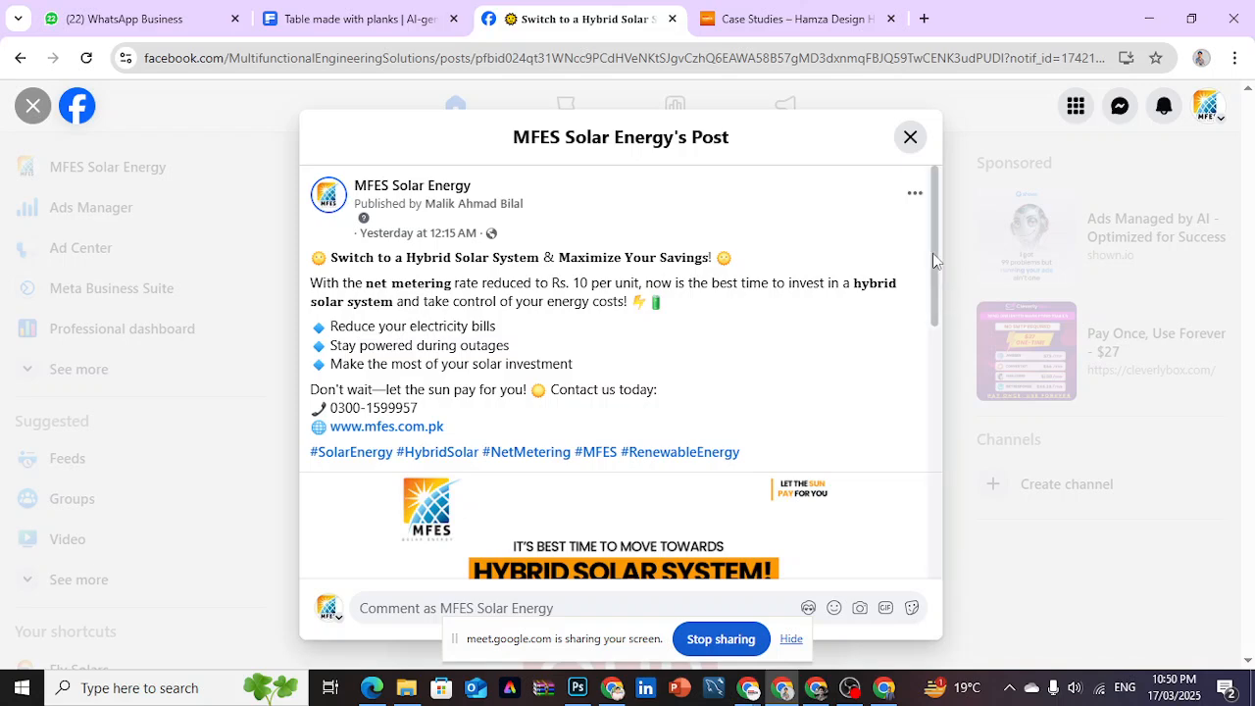
# - Open the post's Get quote lead form and review its introduction and the Your City options
pyautogui.moveTo(932, 253); pyautogui.dragTo(940, 457)
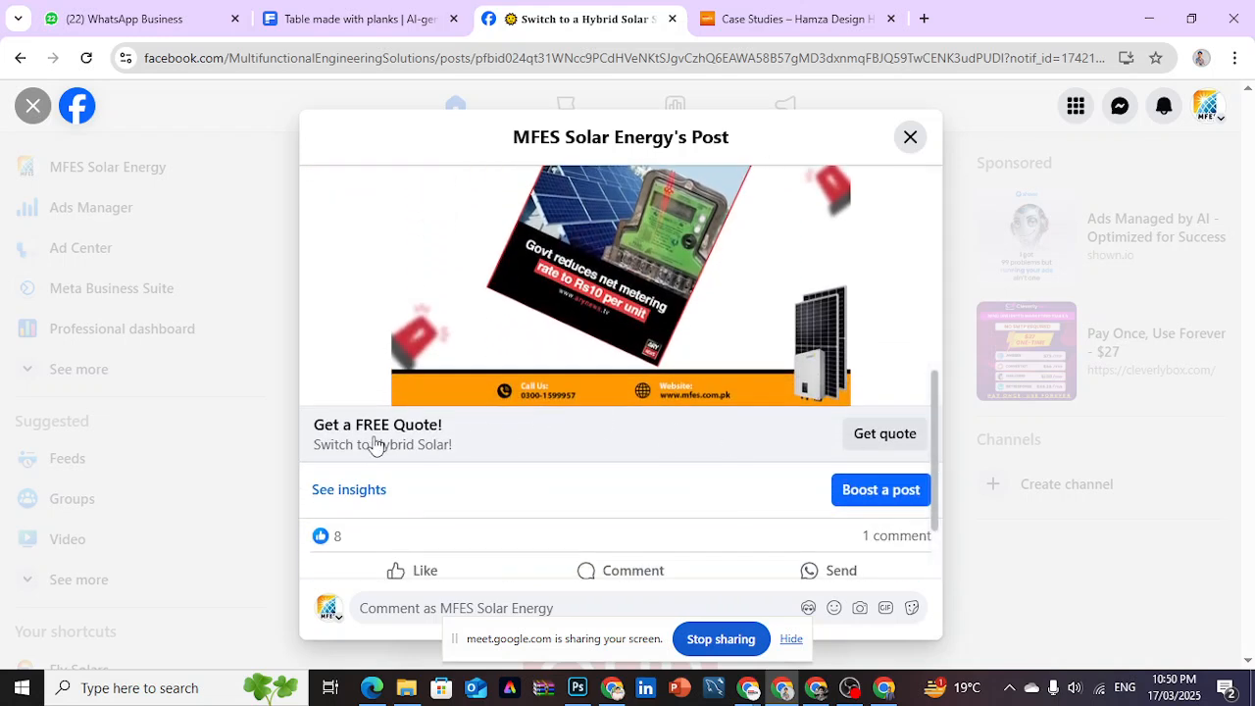
pyautogui.click(862, 441)
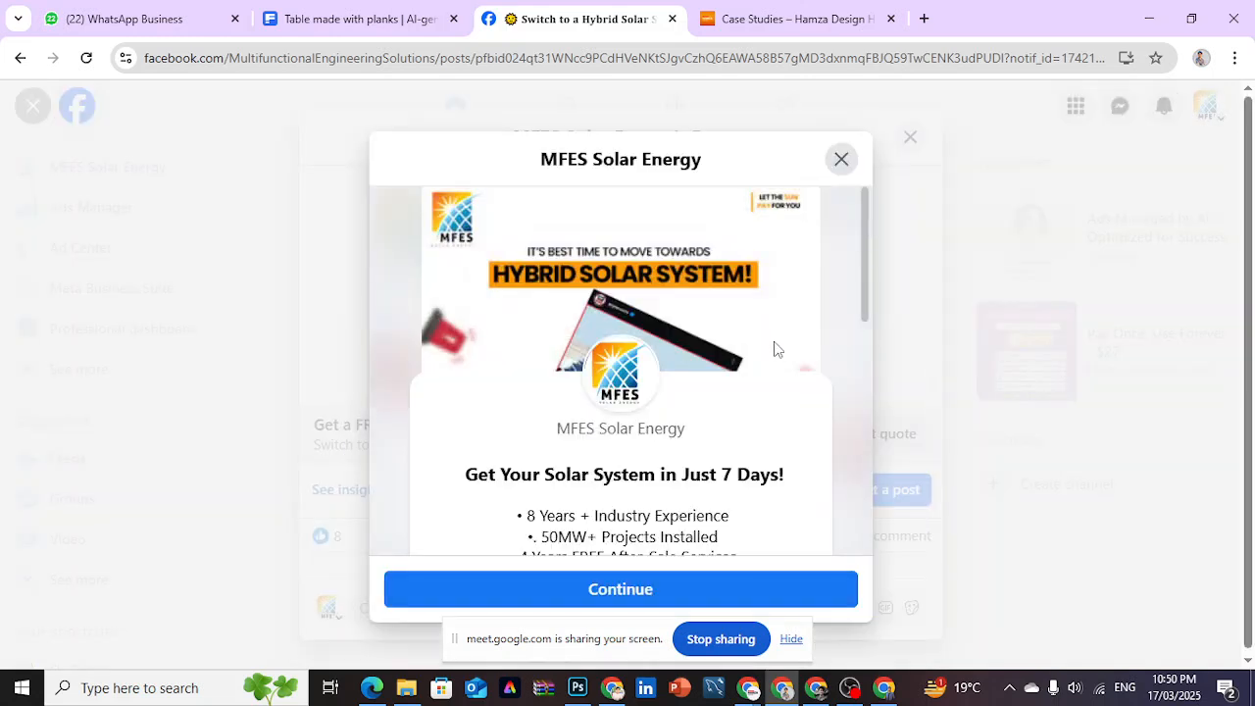
pyautogui.moveTo(866, 268); pyautogui.dragTo(871, 392)
pyautogui.click(748, 392)
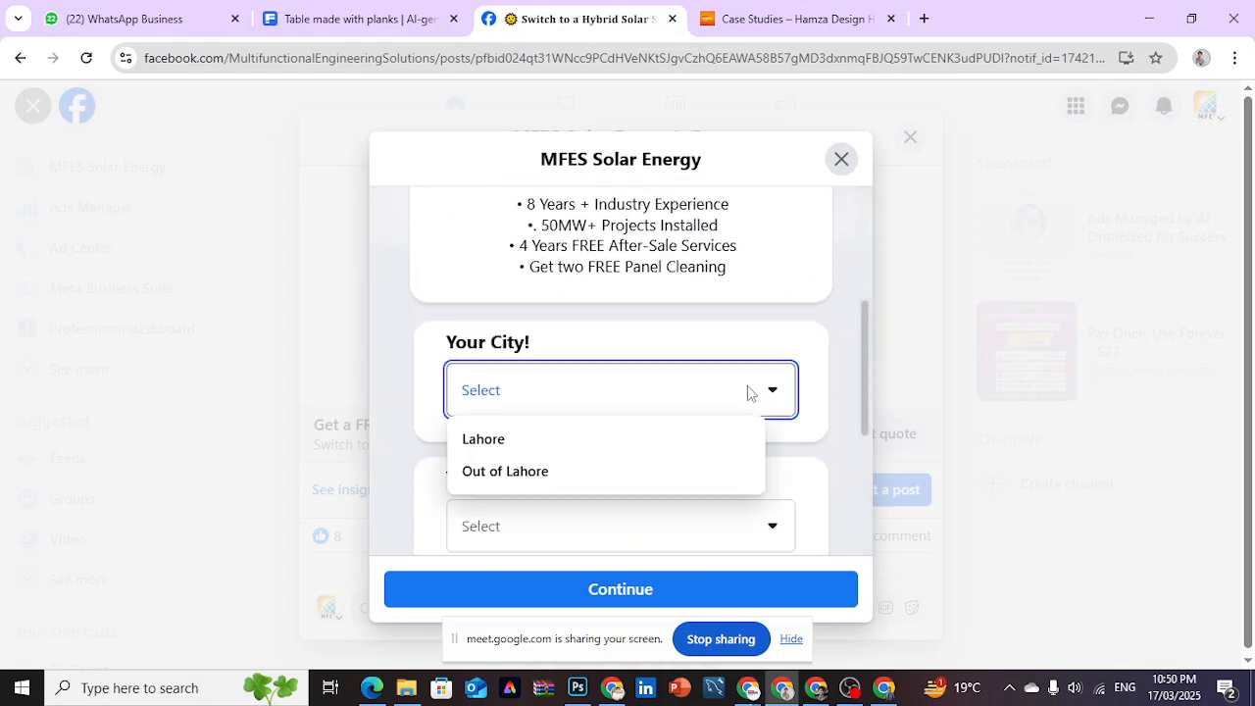
pyautogui.click(832, 395)
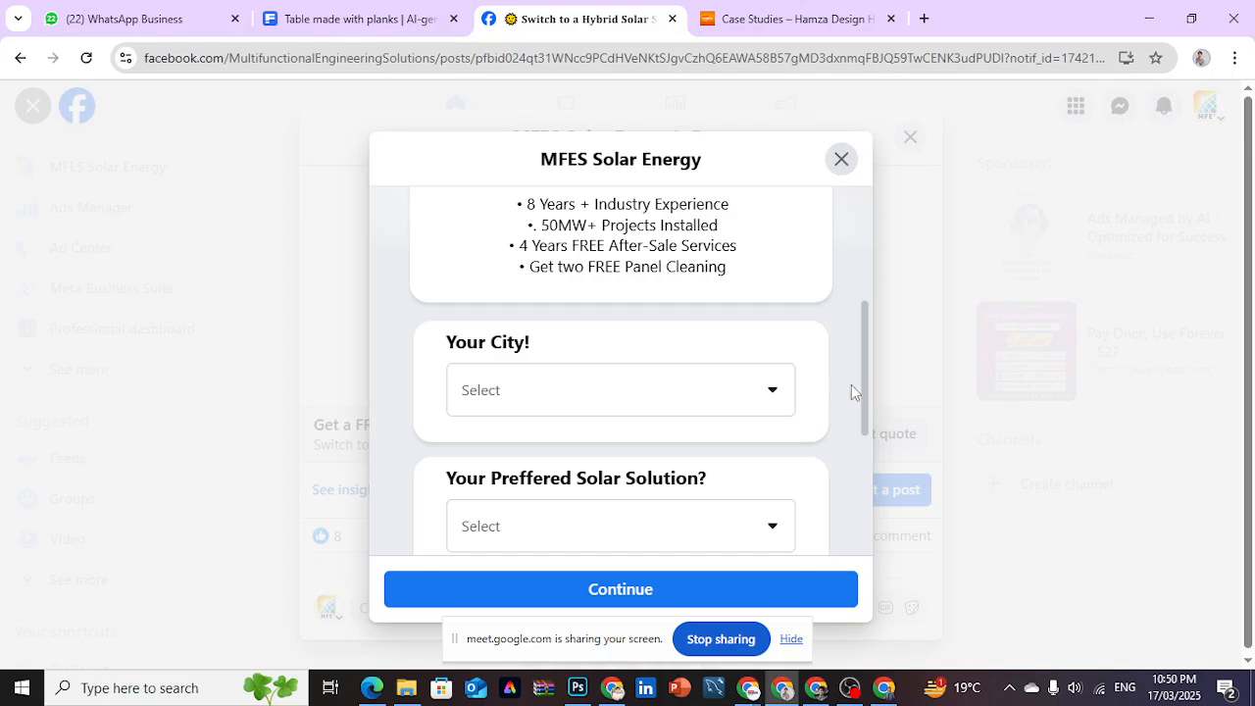
pyautogui.moveTo(864, 398); pyautogui.dragTo(870, 280)
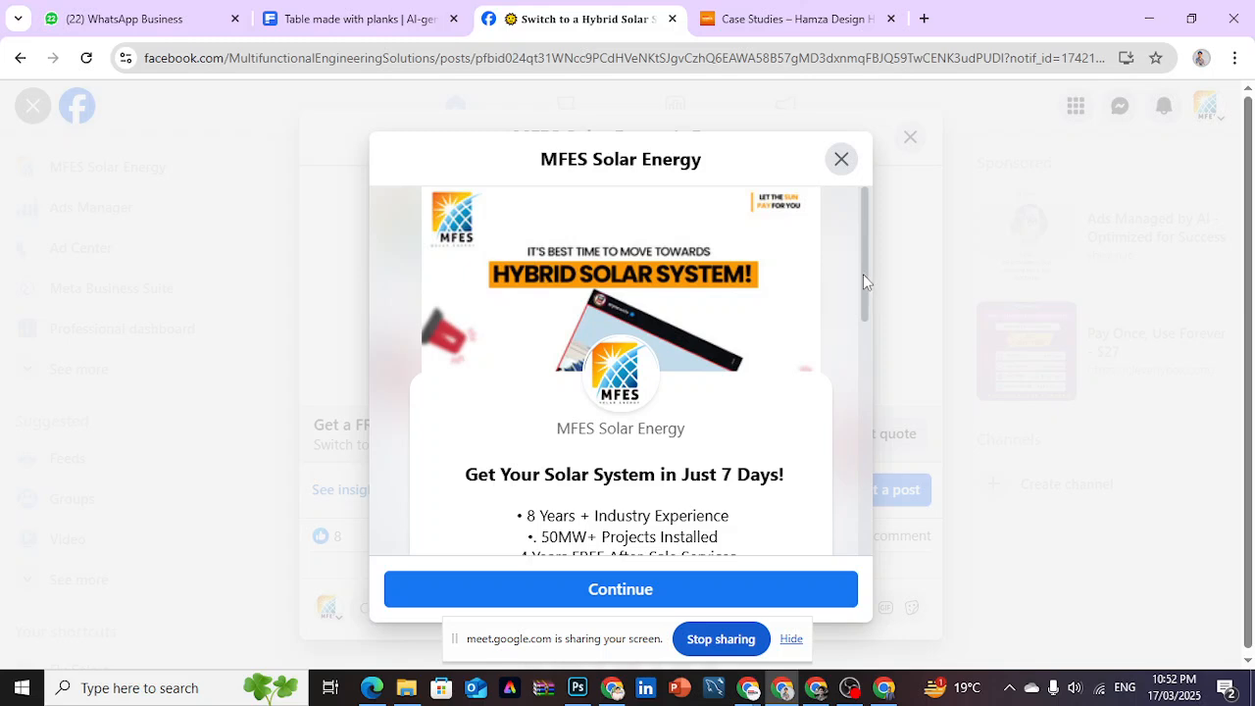
# - Choose Lahore as the city in the lead form and view the preferred solar solution options
pyautogui.scroll(-4, 866, 424)
pyautogui.moveTo(866, 423); pyautogui.dragTo(866, 389)
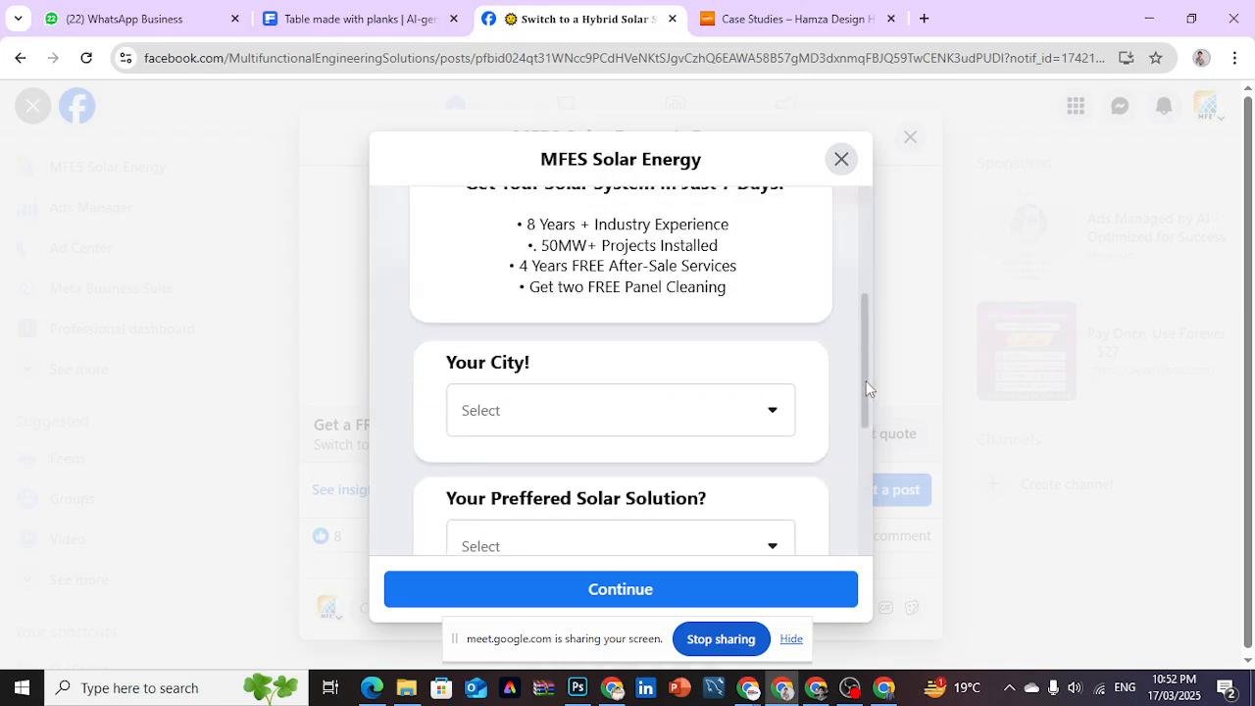
pyautogui.click(754, 398)
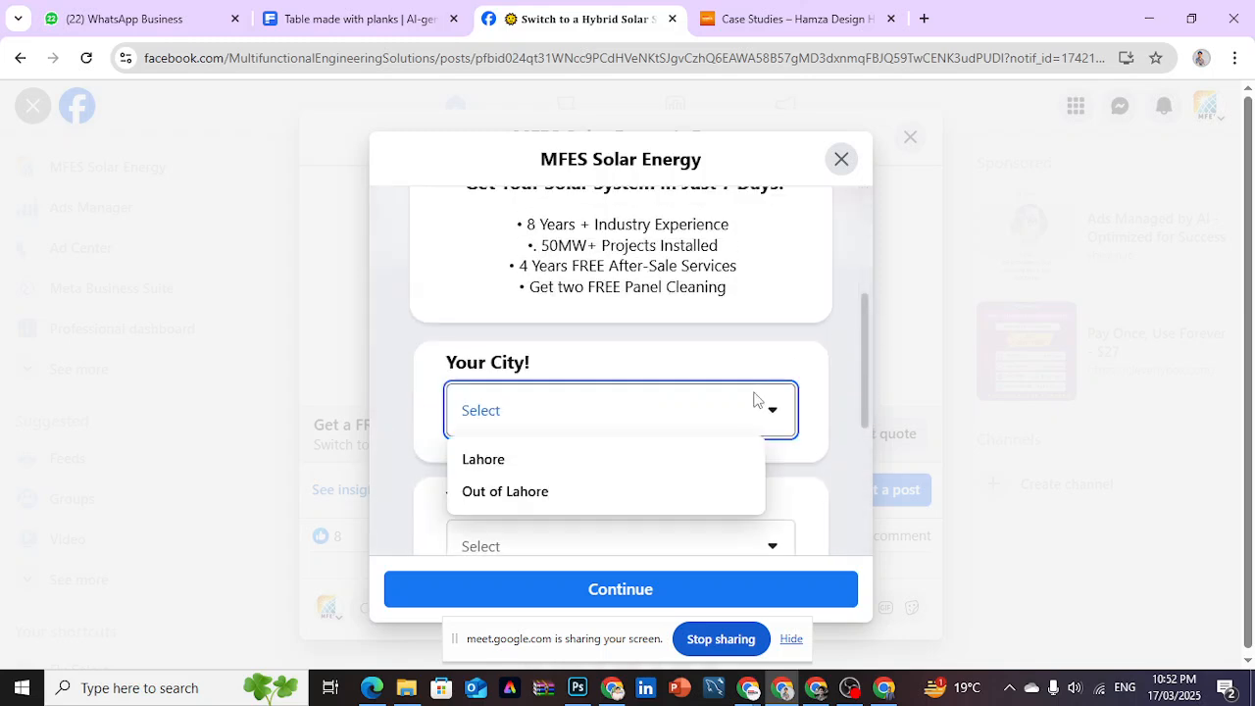
pyautogui.click(559, 460)
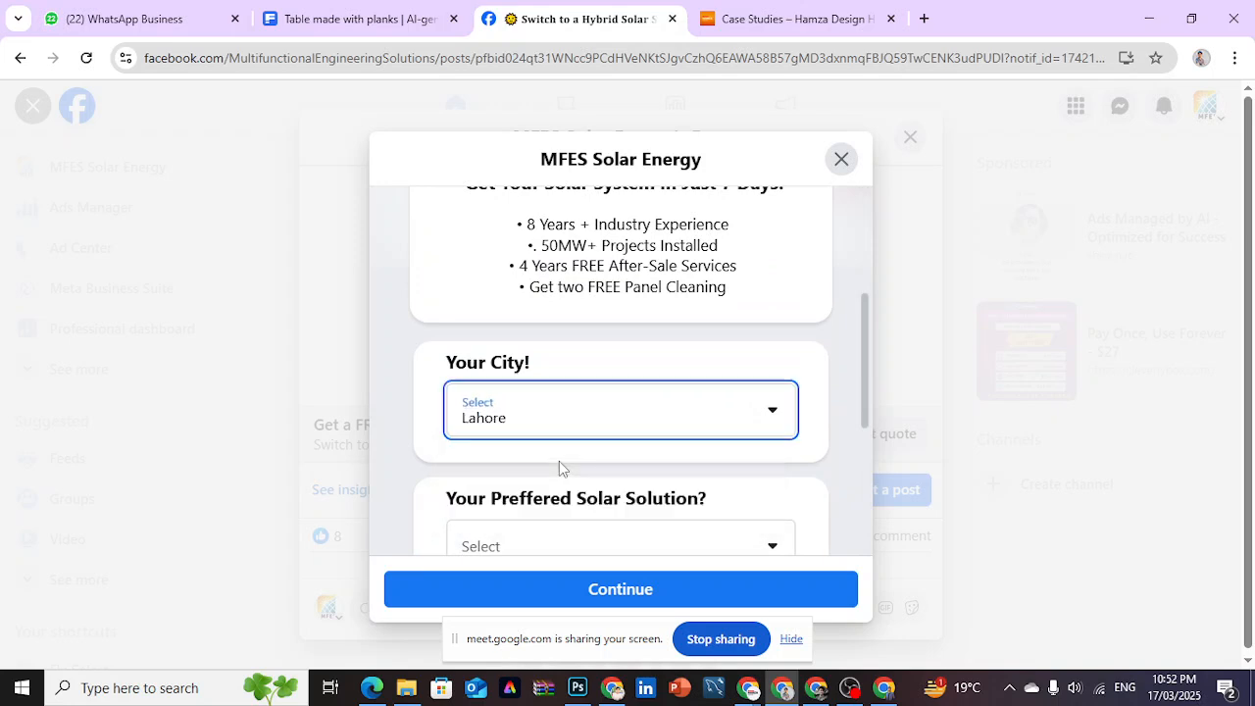
pyautogui.moveTo(865, 404); pyautogui.dragTo(865, 448)
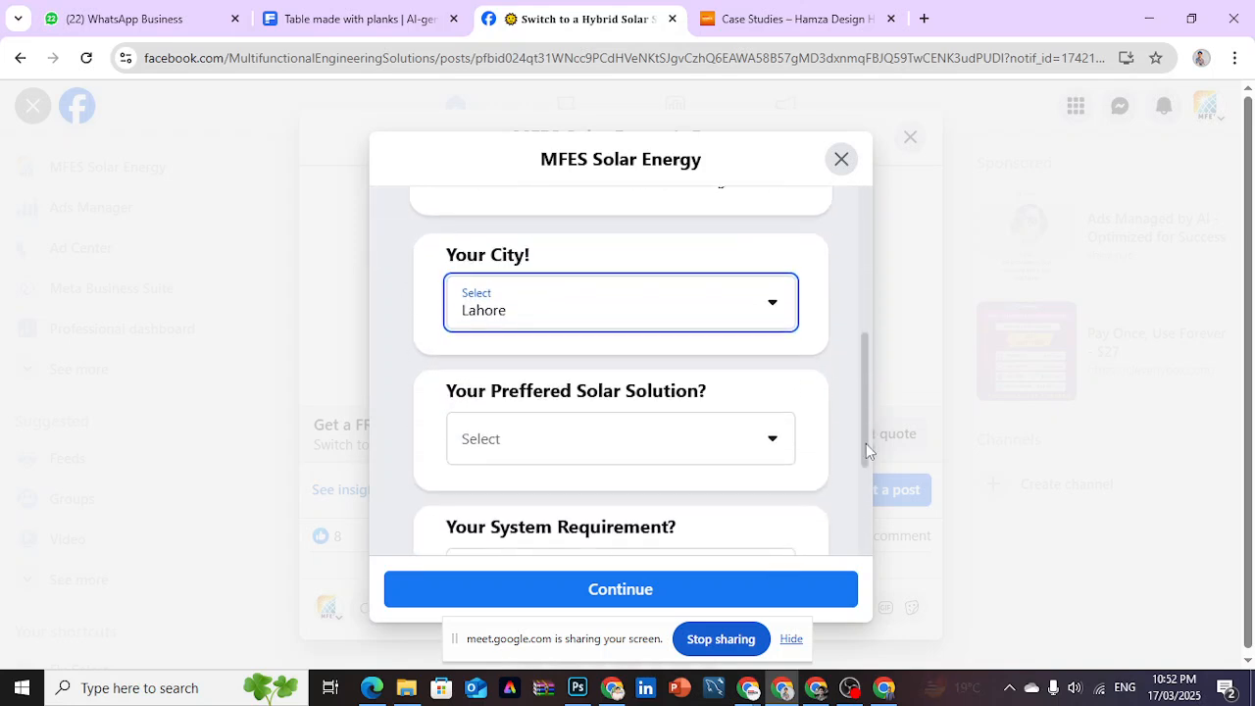
pyautogui.click(754, 440)
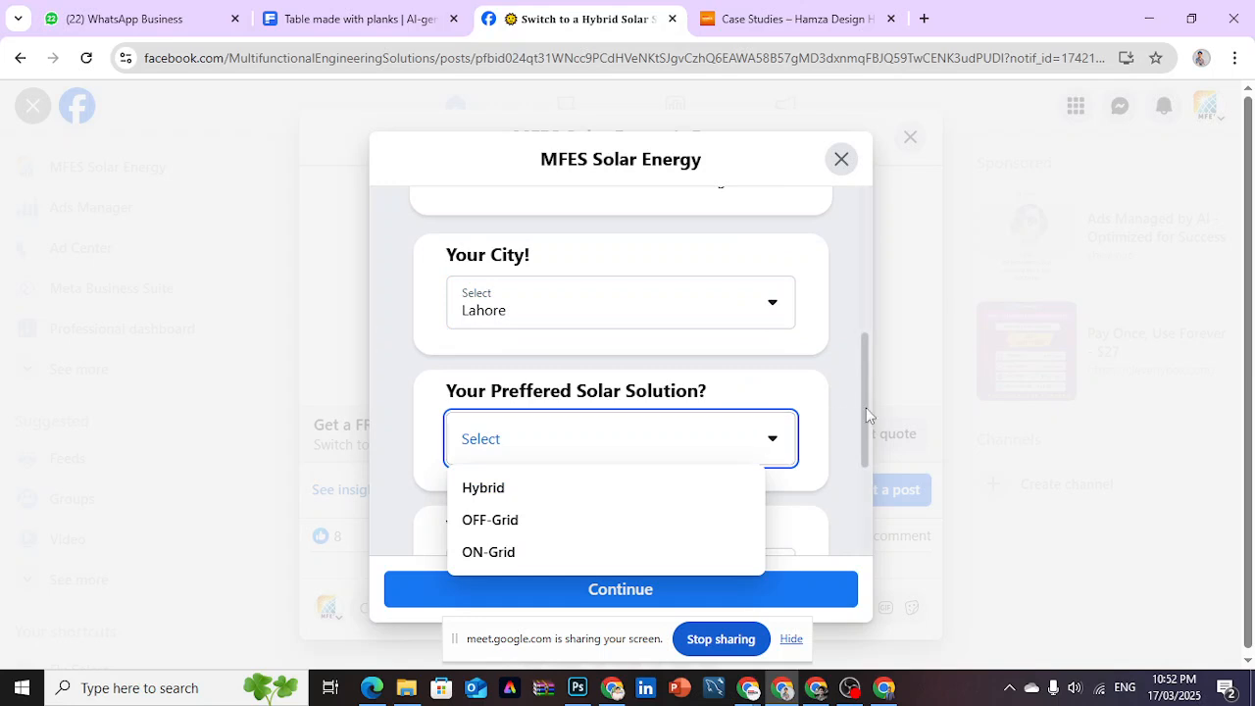
# - Set the city to Out of Lahore, try to continue the form, and inspect the solar solution and city options
pyautogui.moveTo(865, 407); pyautogui.dragTo(865, 392)
pyautogui.click(839, 412)
pyautogui.click(763, 349)
pyautogui.click(603, 437)
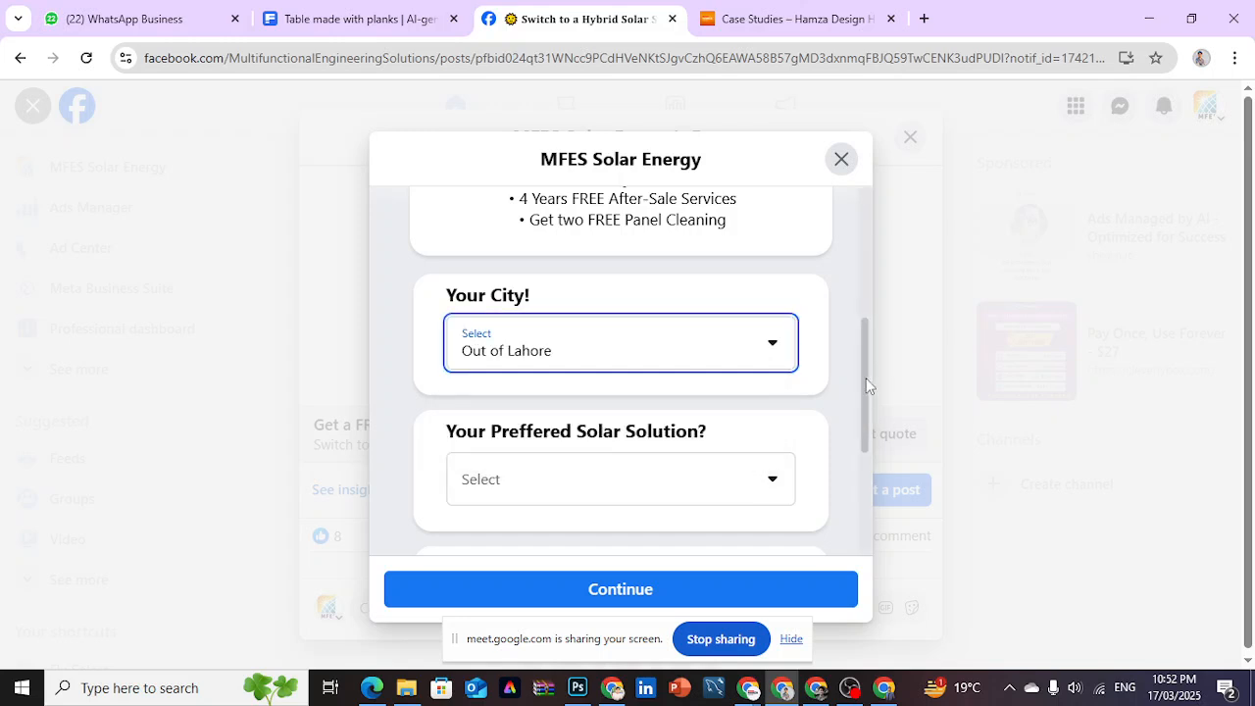
pyautogui.click(762, 580)
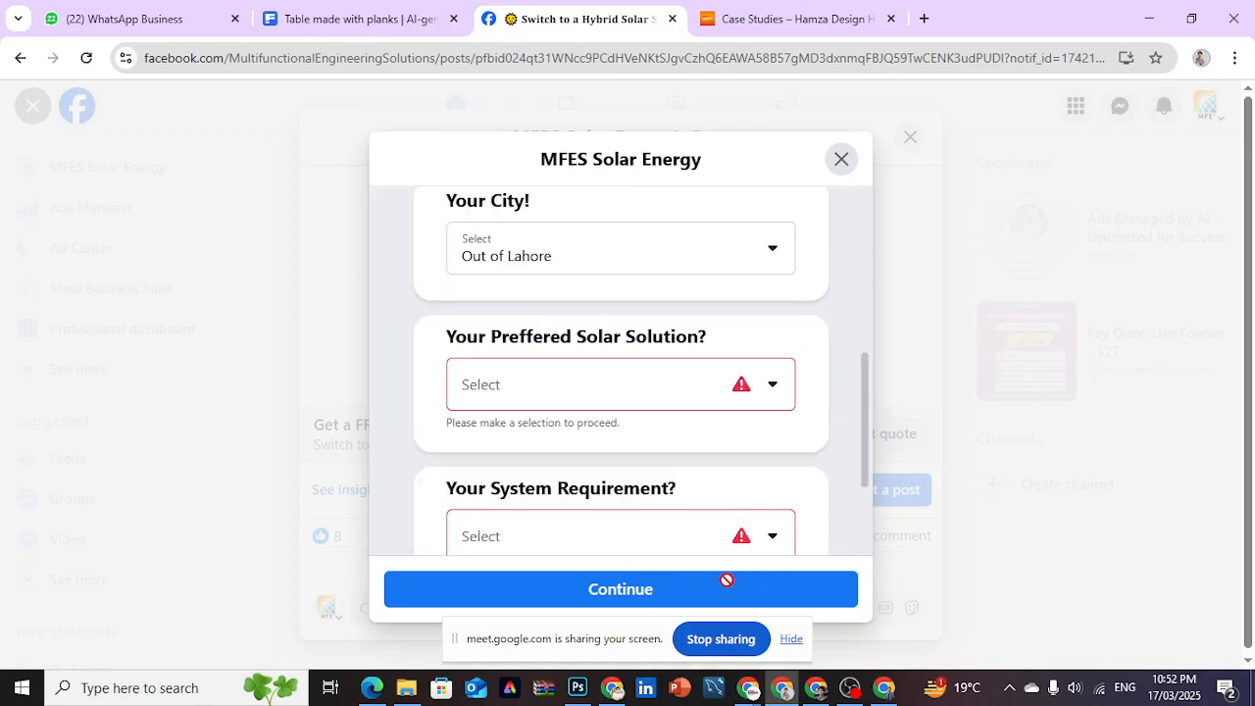
pyautogui.click(727, 390)
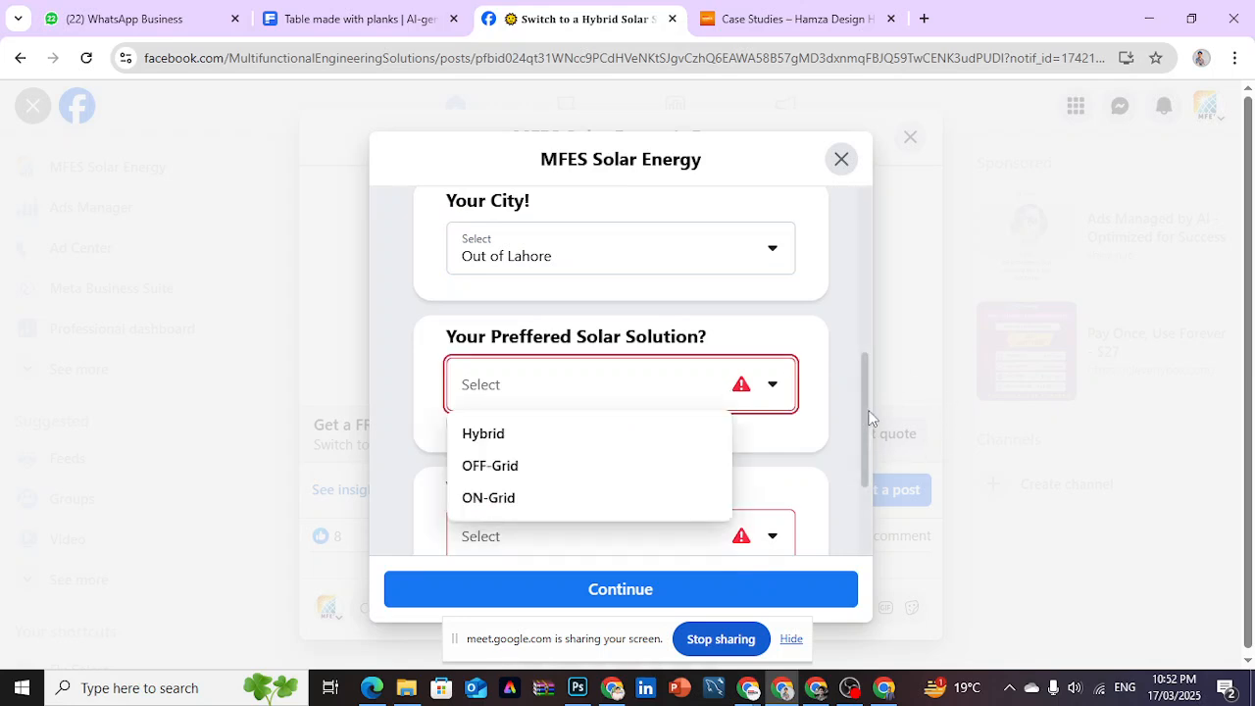
pyautogui.click(757, 274)
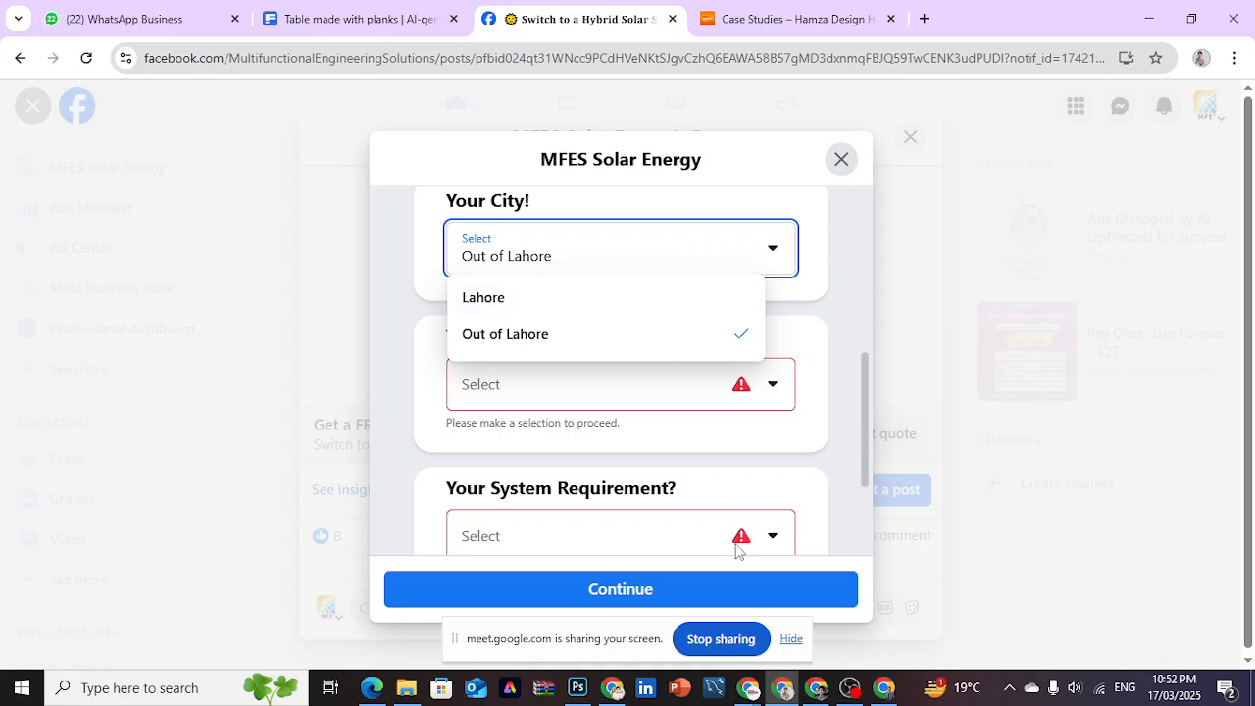
# - Switch to the Google Meet call and admit the participant waiting to join
pyautogui.click(747, 689)
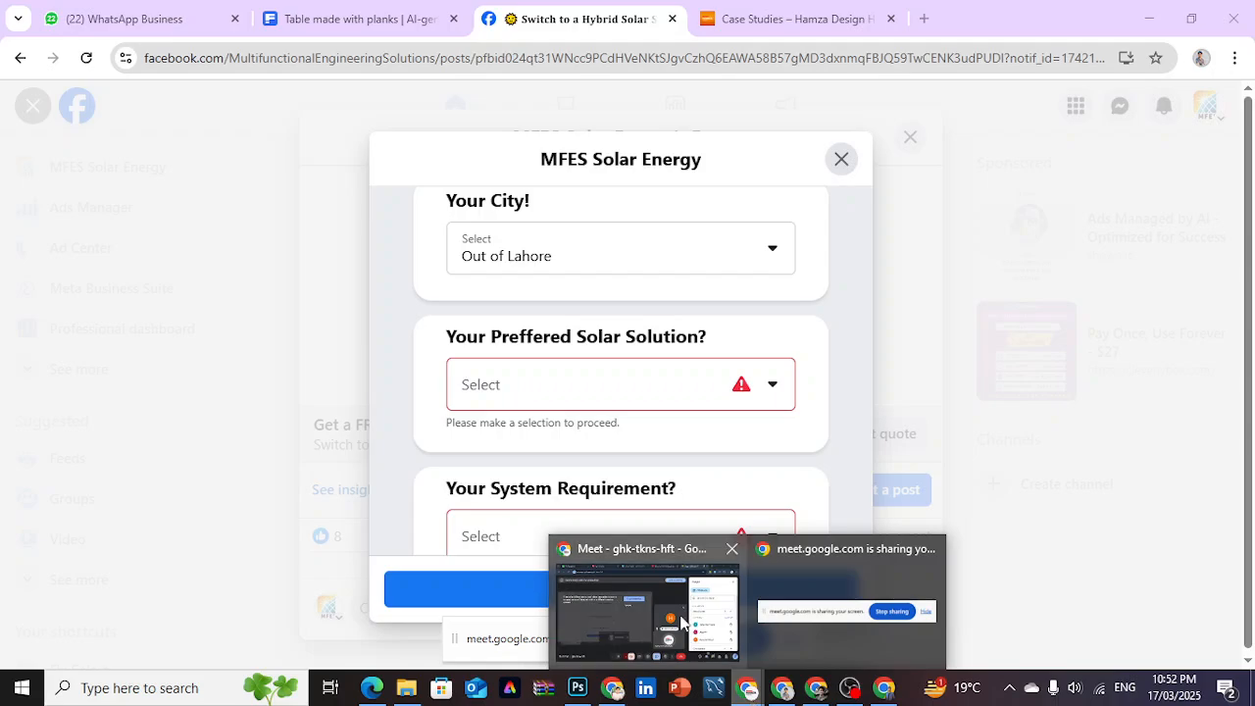
pyautogui.click(682, 623)
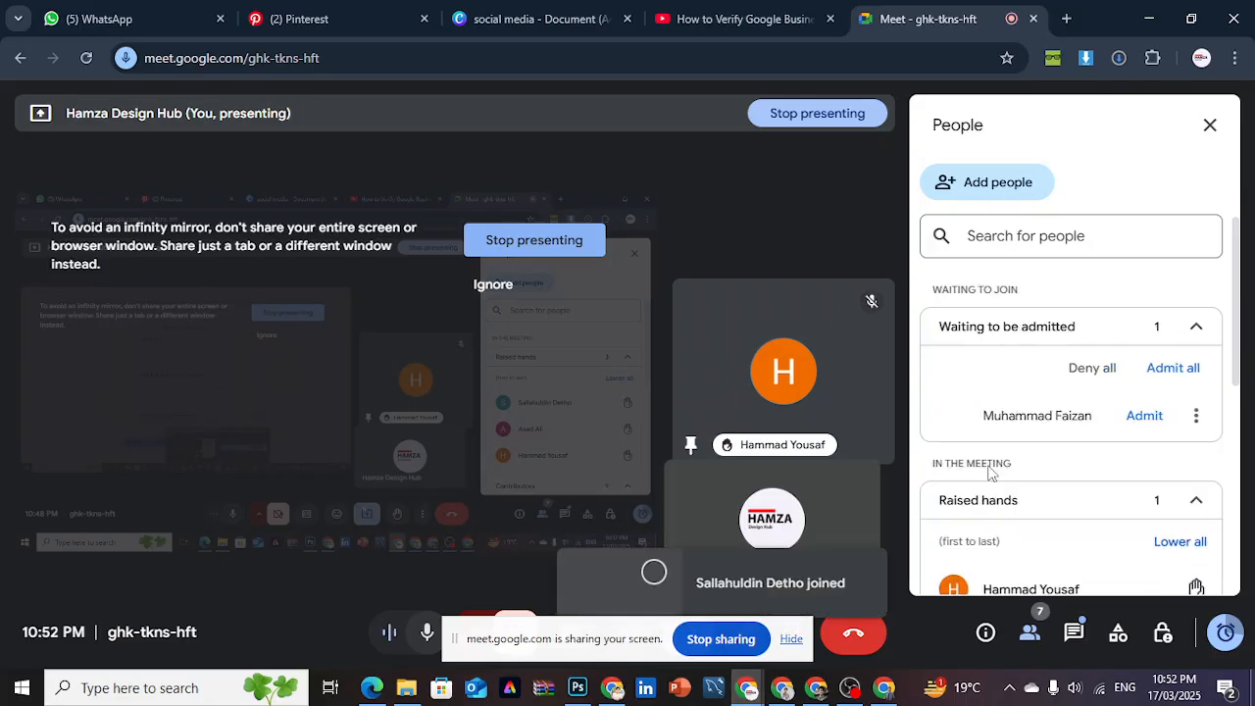
pyautogui.click(1143, 416)
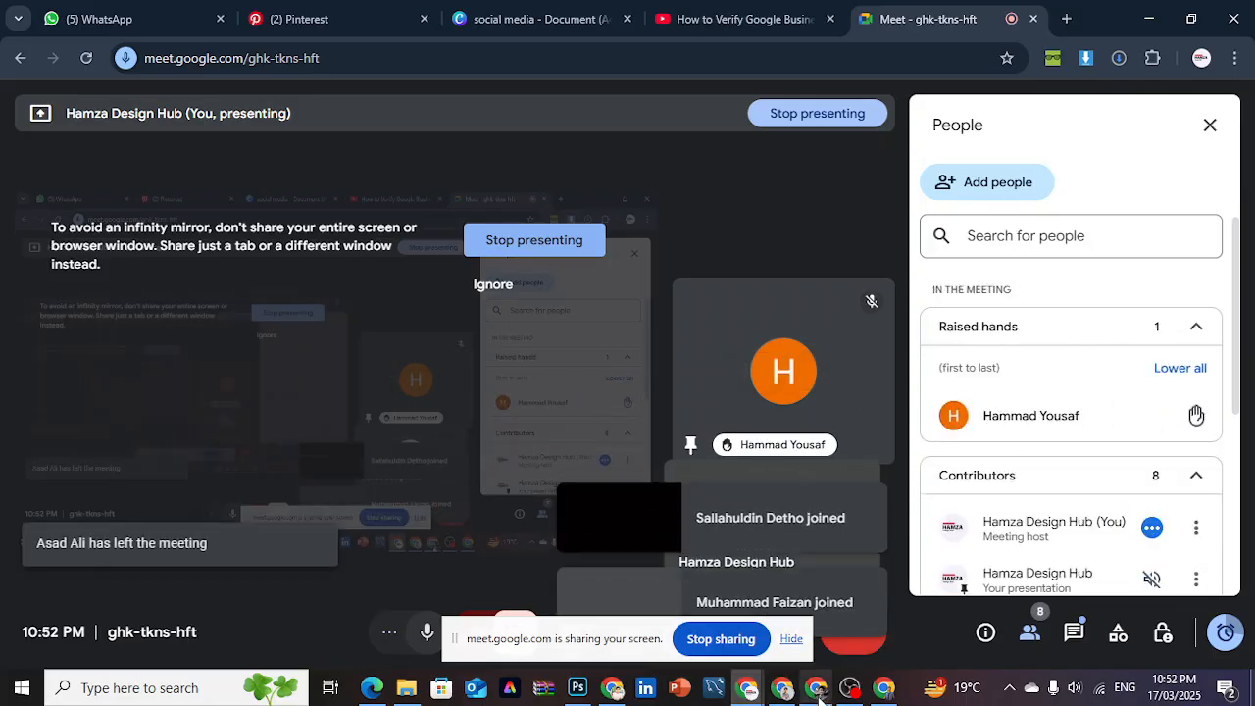
# - Return to the lead form on Facebook and close both the form and the hybrid solar post
pyautogui.moveTo(819, 698)
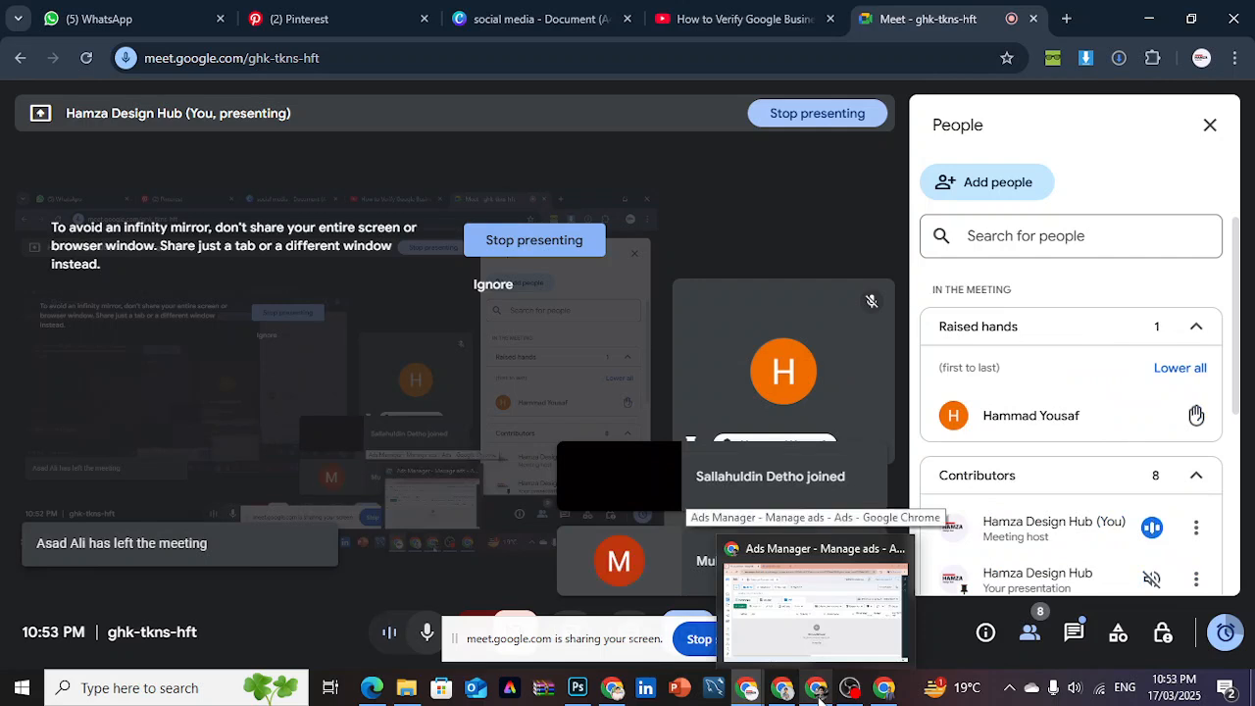
pyautogui.click(788, 697)
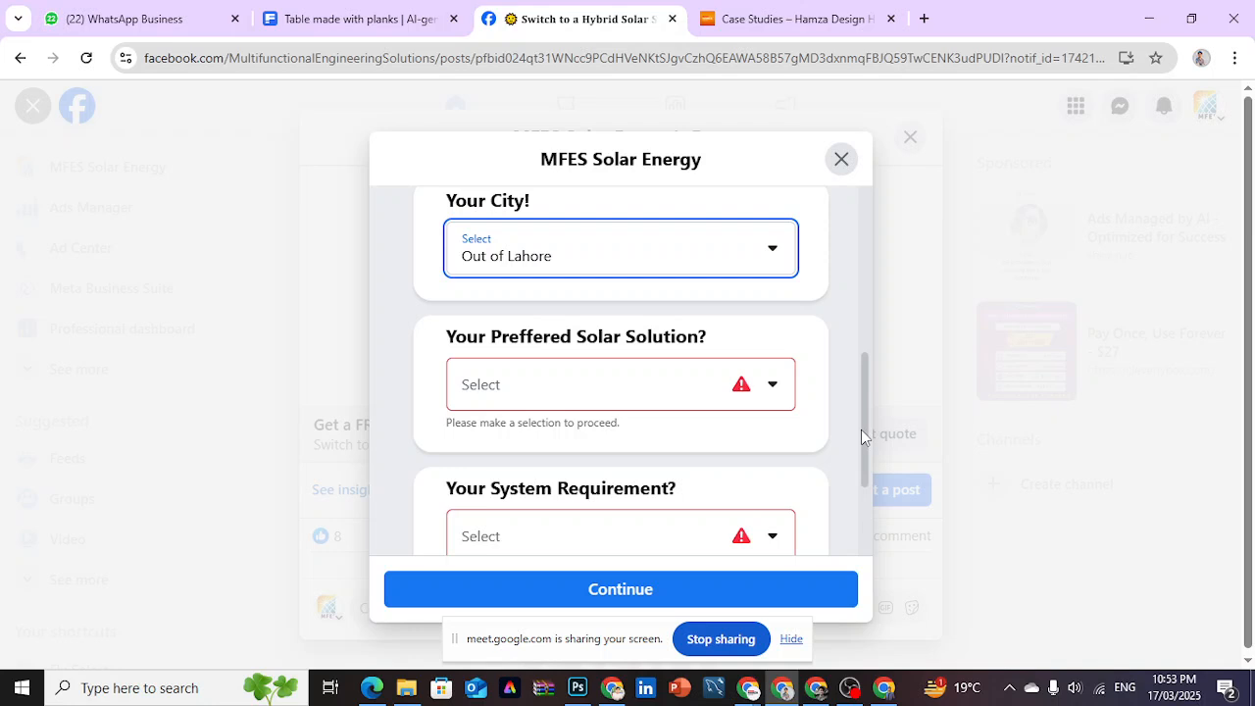
pyautogui.moveTo(862, 429); pyautogui.dragTo(888, 260)
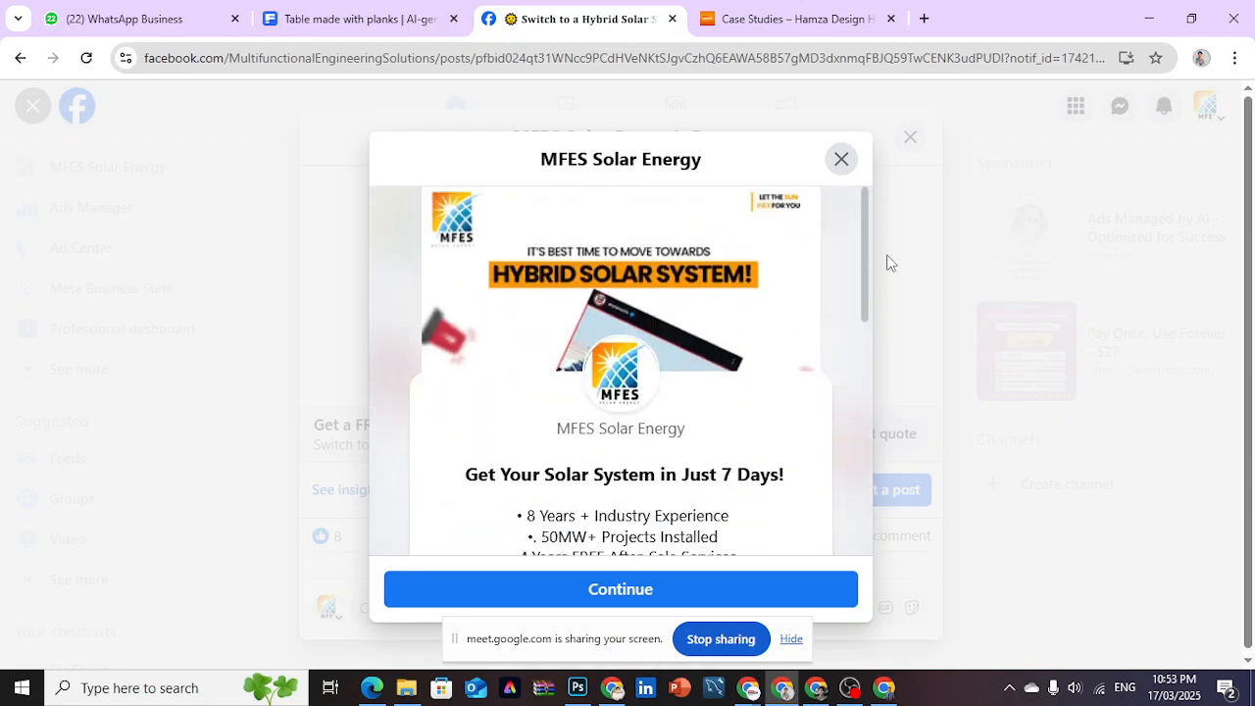
pyautogui.click(843, 159)
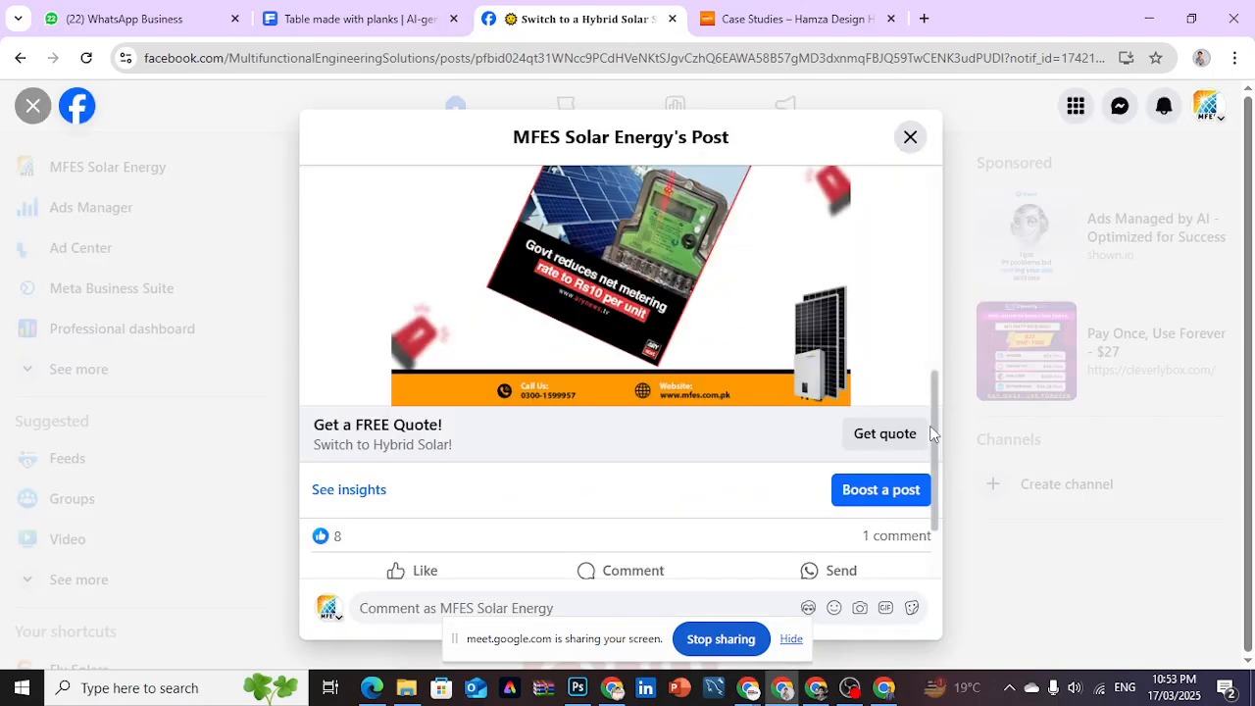
pyautogui.moveTo(936, 416); pyautogui.dragTo(947, 182)
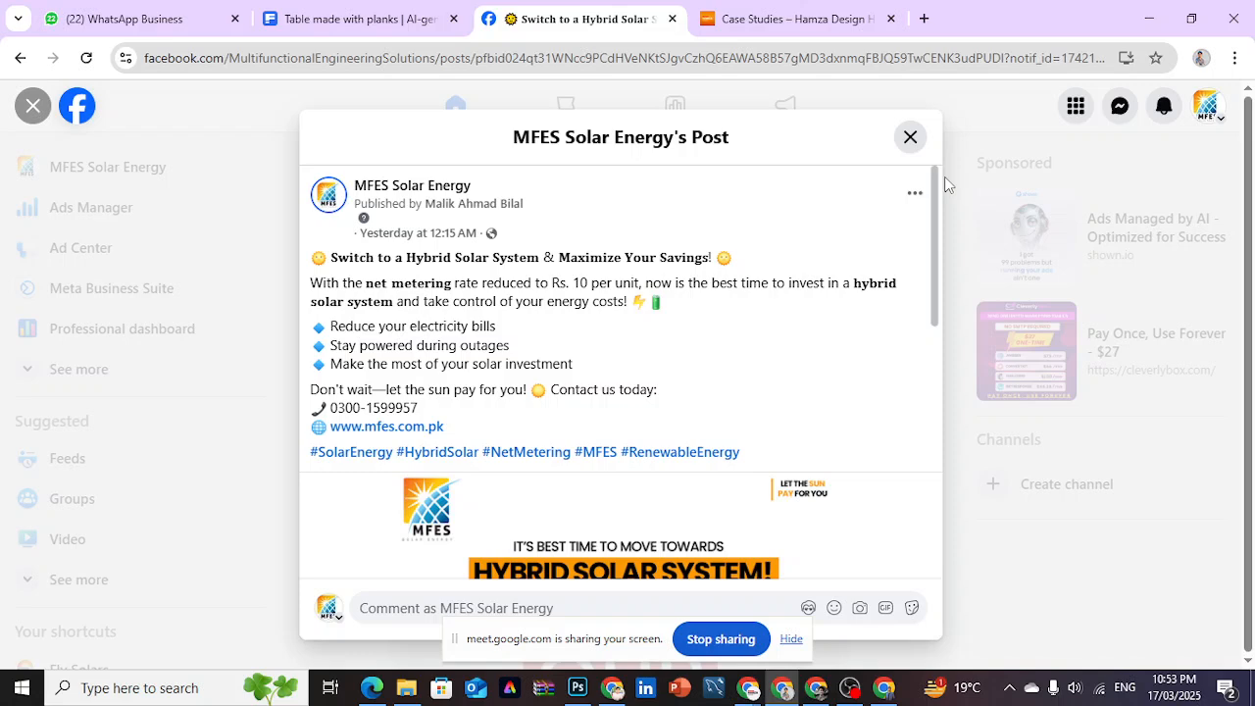
pyautogui.click(910, 137)
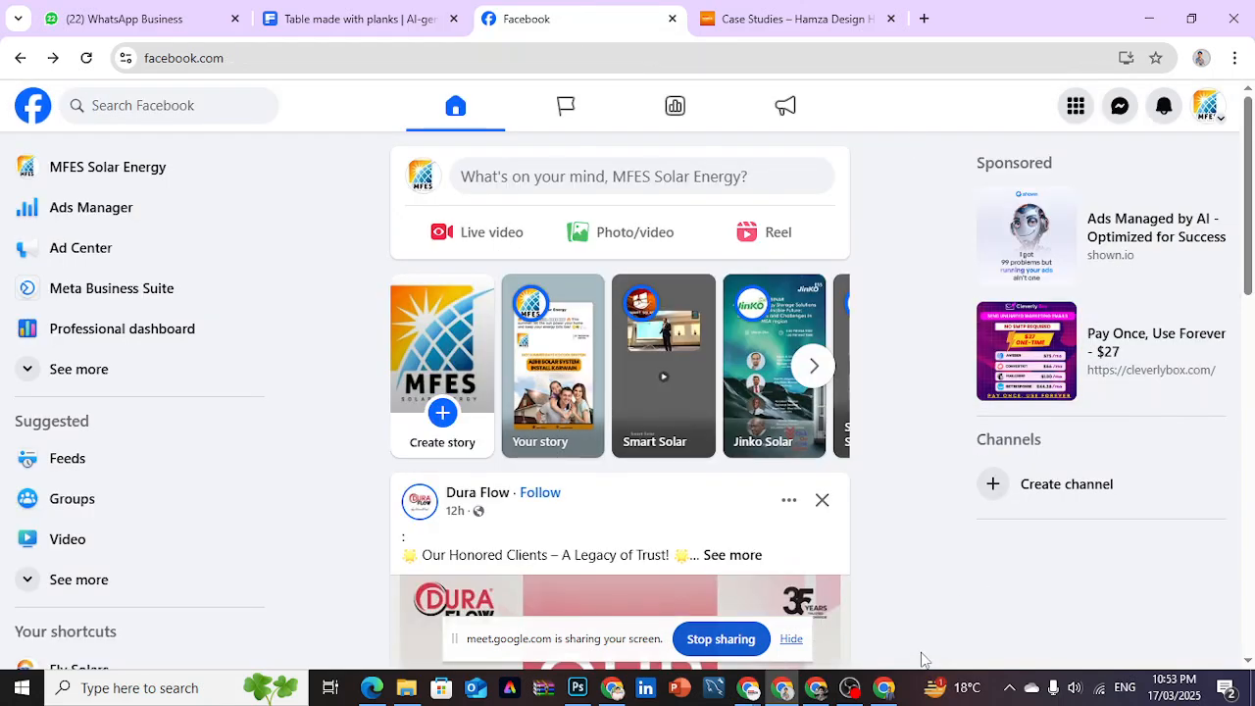
# - Switch to the Ads Manager campaigns list of the Mfes PKR account
pyautogui.moveTo(783, 693)
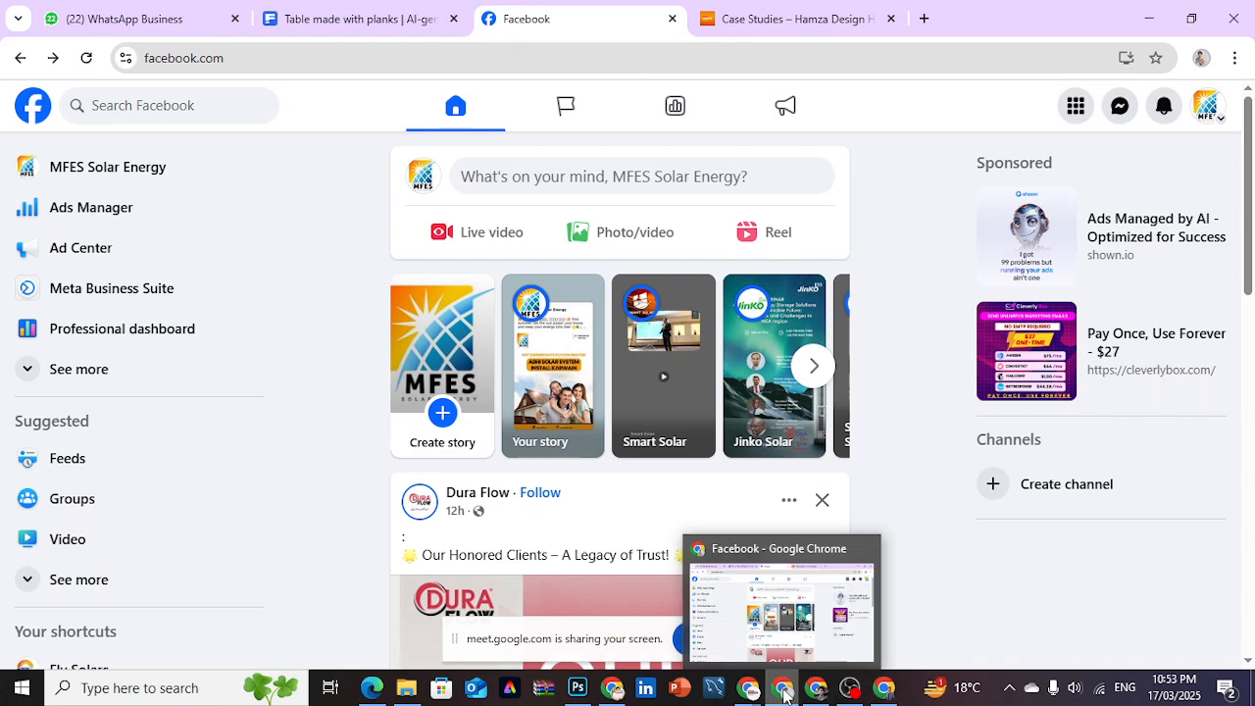
pyautogui.click(821, 693)
pyautogui.click(816, 126)
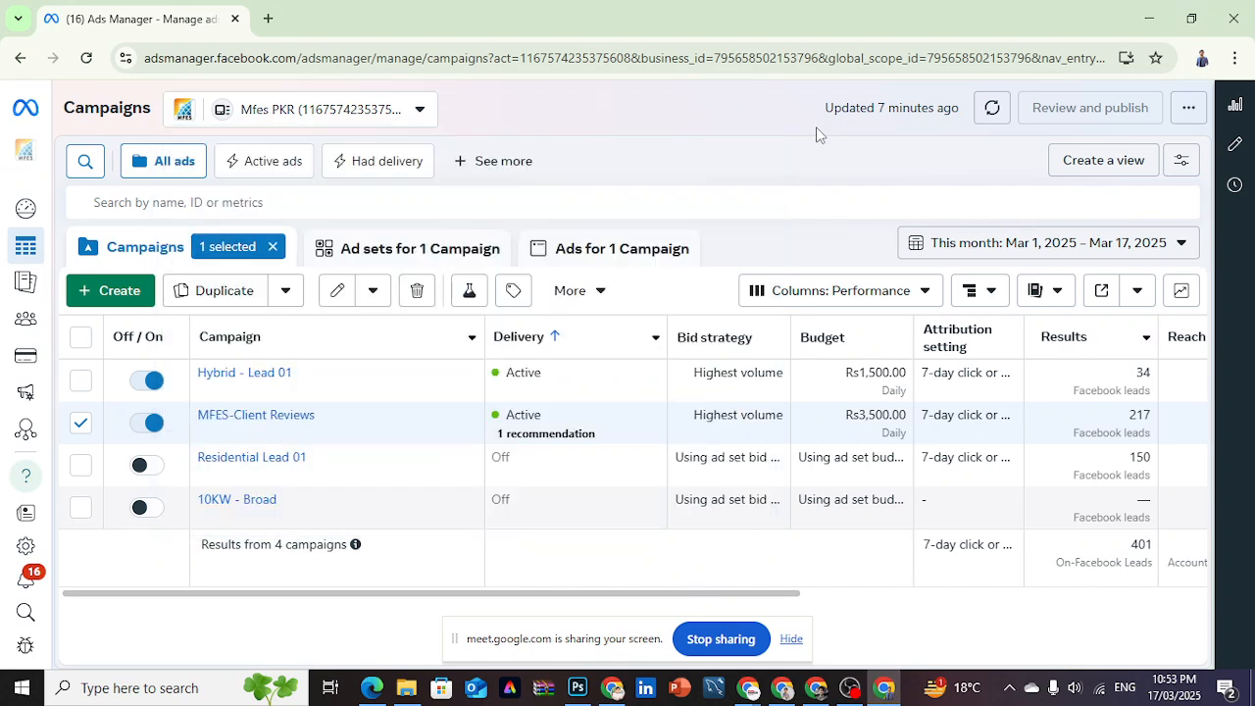
# - Open the "Domestic Lead 09 - 10kw Post_Leads_2025-03-15_2025-03-16" file from the Downloads folder
pyautogui.click(407, 690)
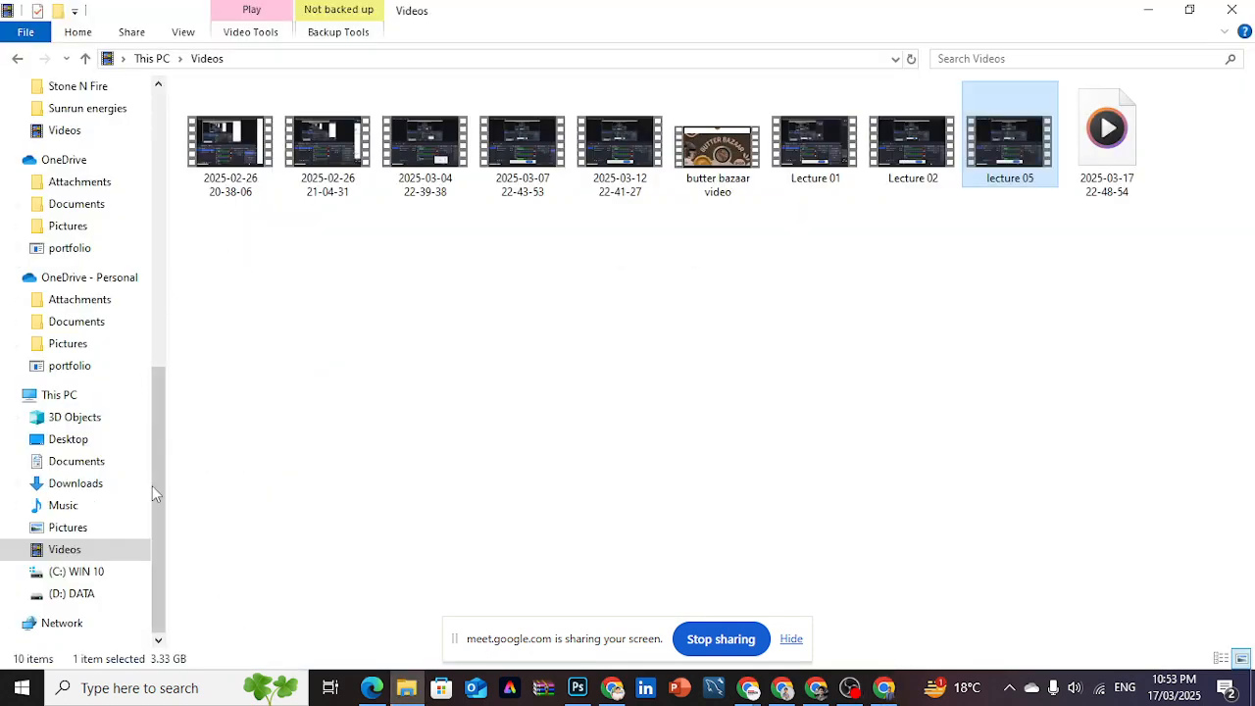
pyautogui.click(75, 484)
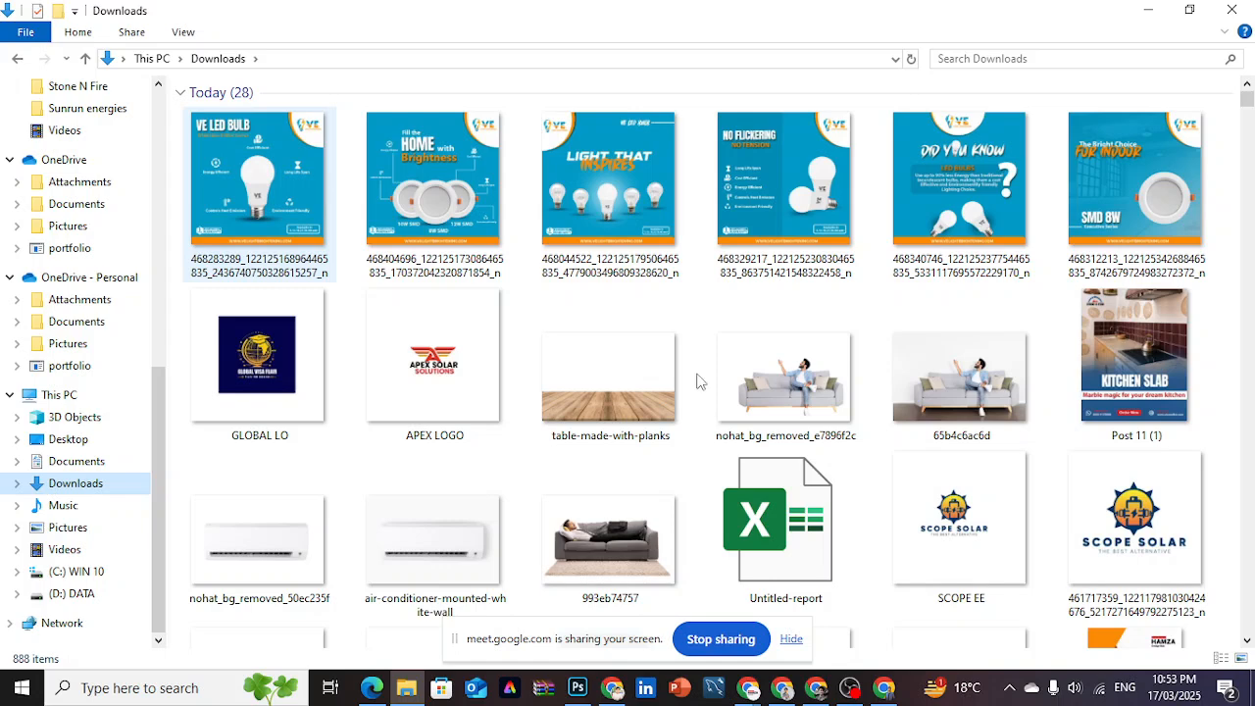
pyautogui.moveTo(1251, 100); pyautogui.dragTo(1249, 106)
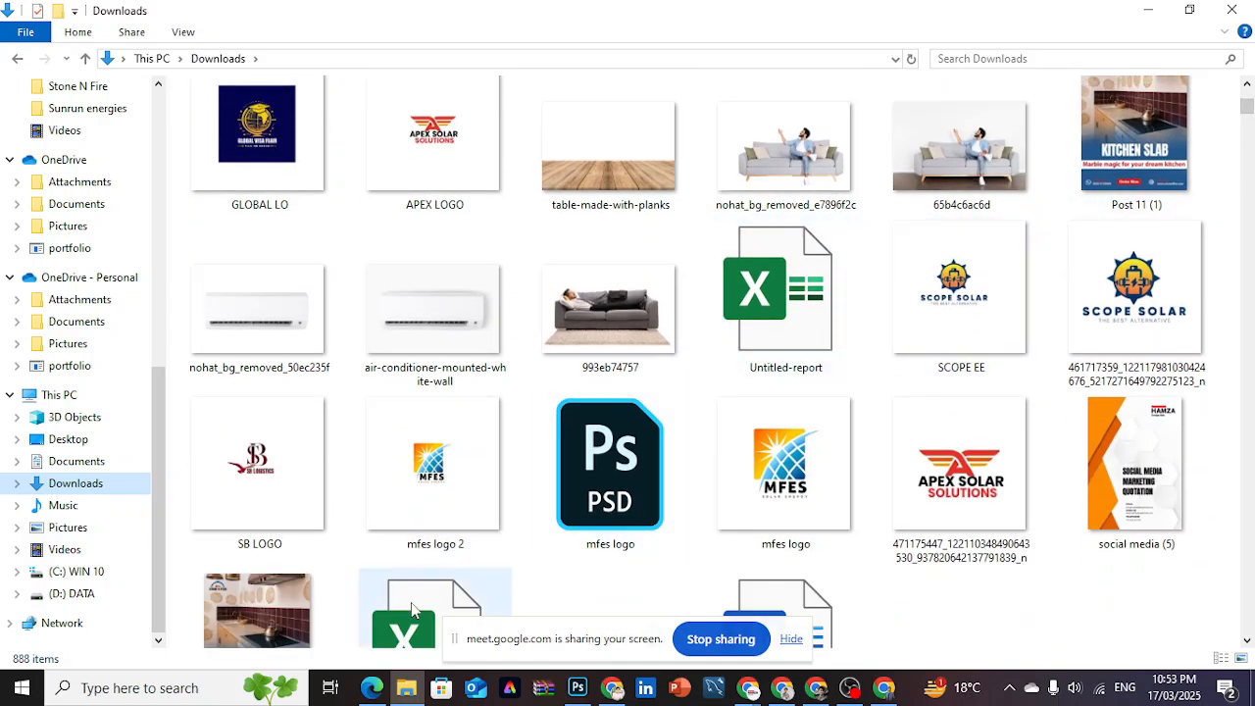
pyautogui.click(1243, 444)
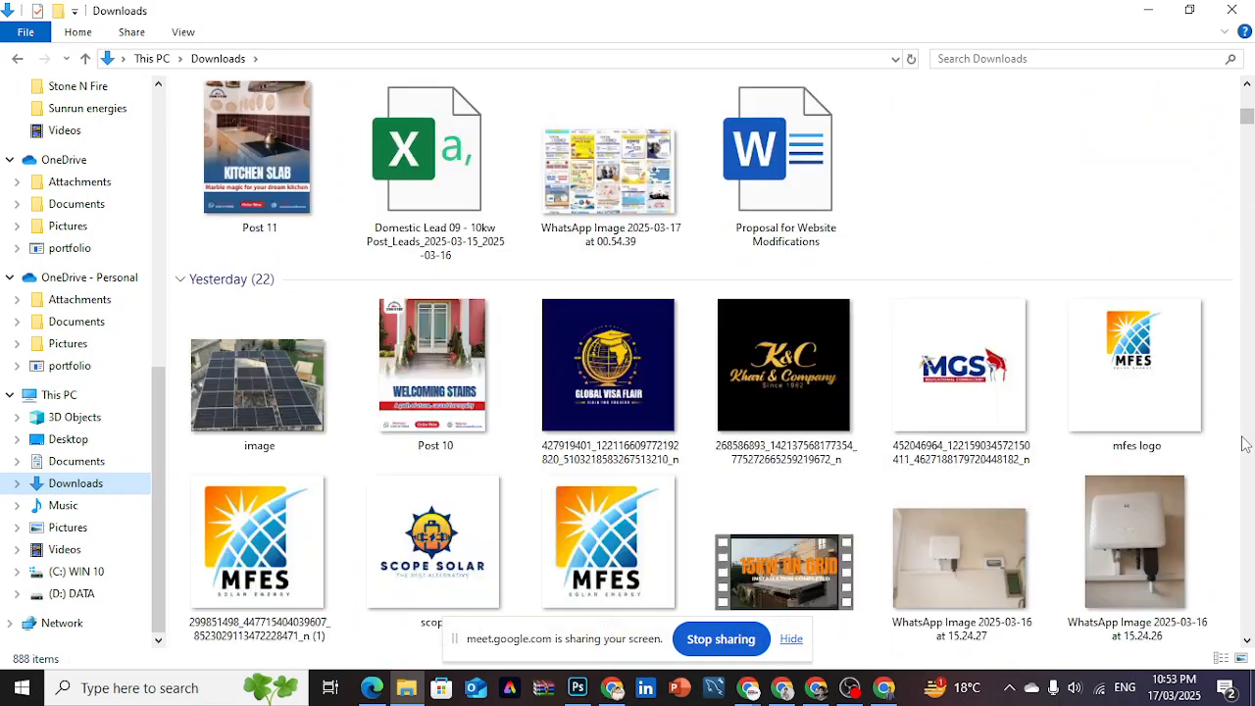
pyautogui.doubleClick(488, 194)
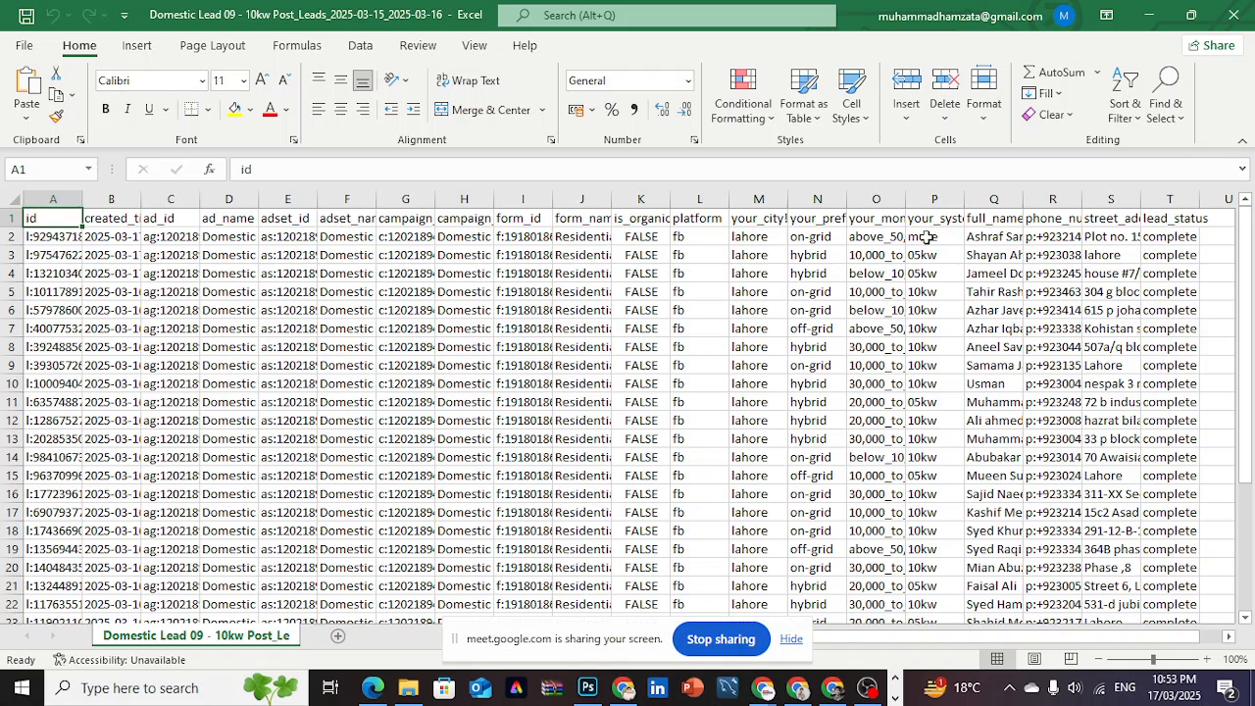
# - Widen the your_city! column of the leads spreadsheet to read its header and answers
pyautogui.doubleClick(813, 218)
pyautogui.click(766, 218)
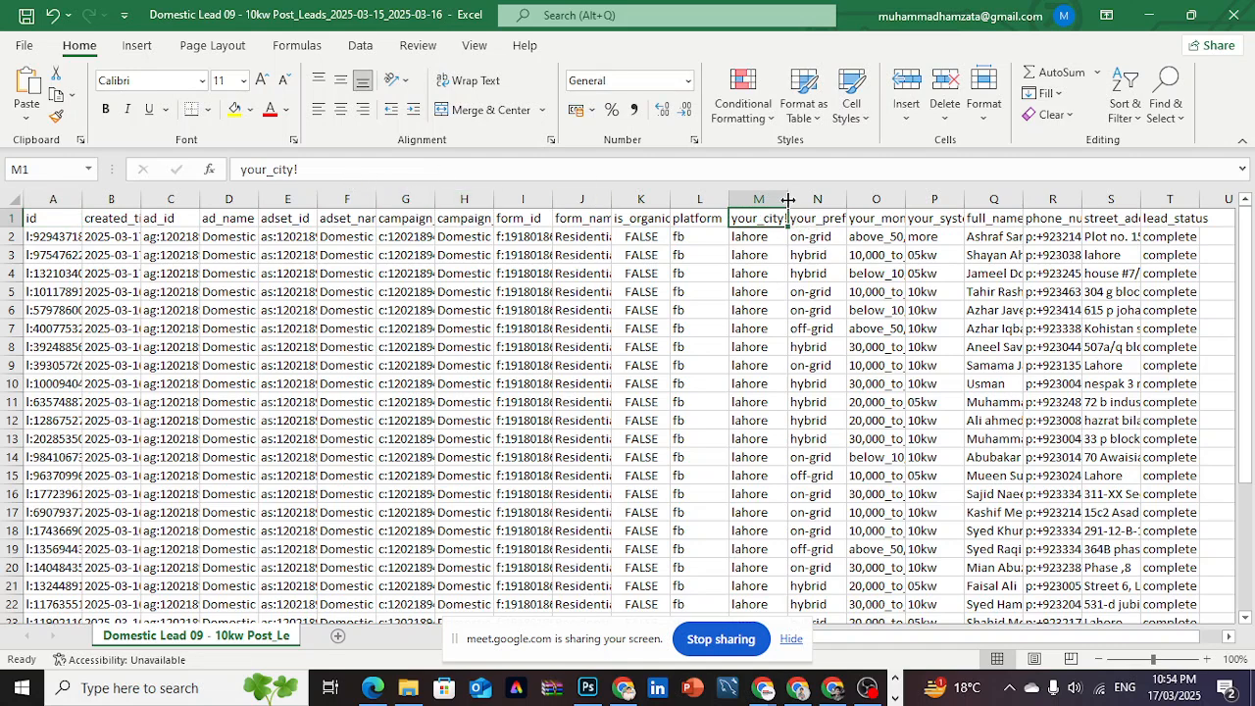
pyautogui.moveTo(787, 199); pyautogui.dragTo(850, 199)
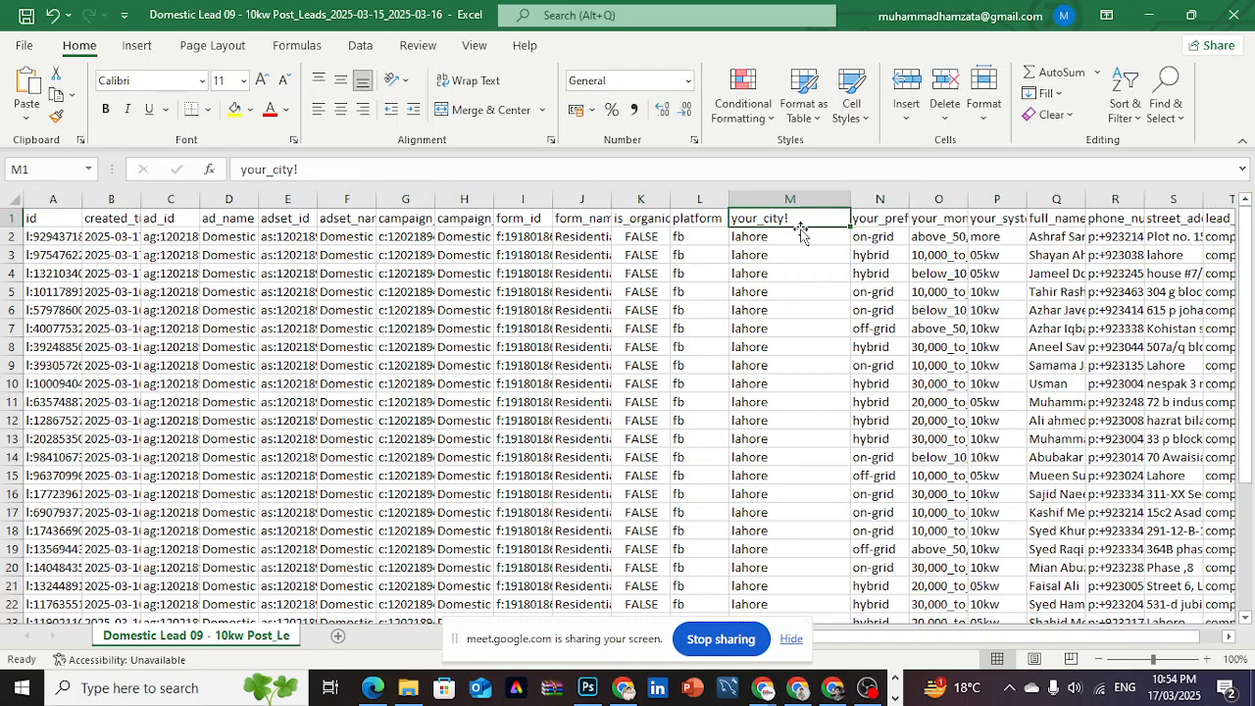
pyautogui.moveTo(1245, 299); pyautogui.dragTo(1247, 211)
# - Widen the your_preferred_solar_system? column and inspect its on-grid, hybrid and off-grid answers
pyautogui.click(888, 218)
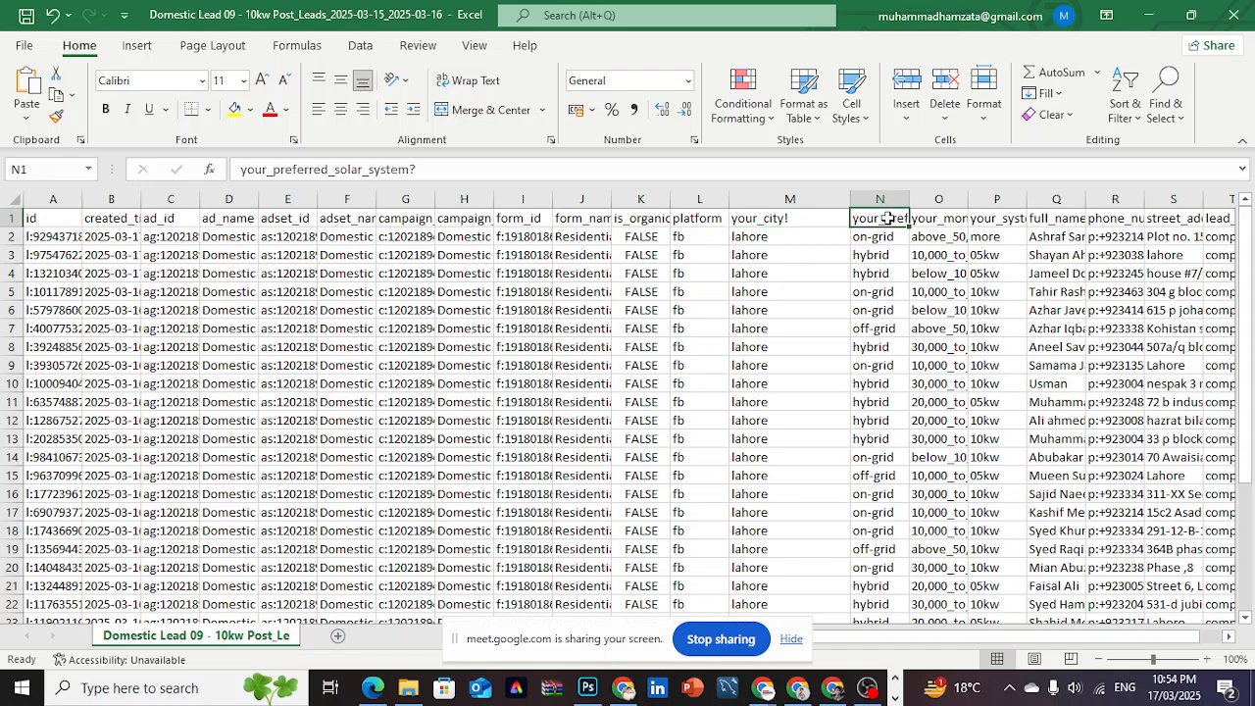
pyautogui.moveTo(909, 199); pyautogui.dragTo(981, 198)
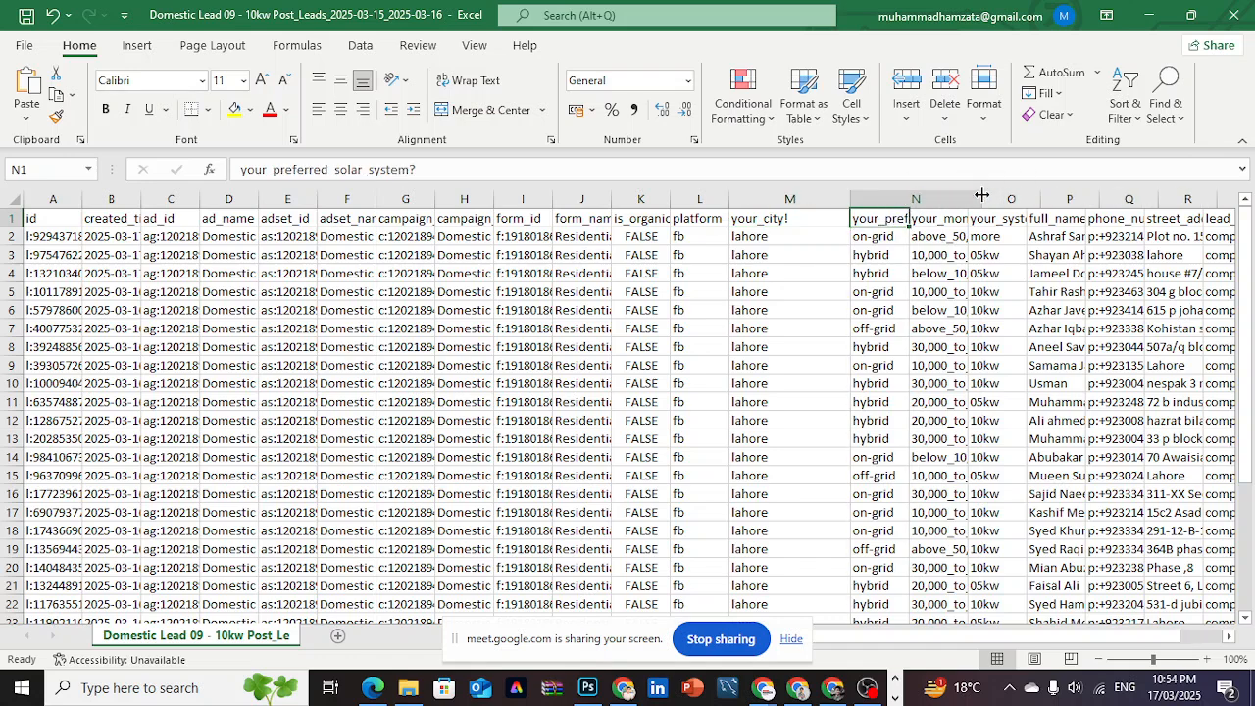
pyautogui.click(893, 238)
pyautogui.click(890, 257)
pyautogui.click(881, 328)
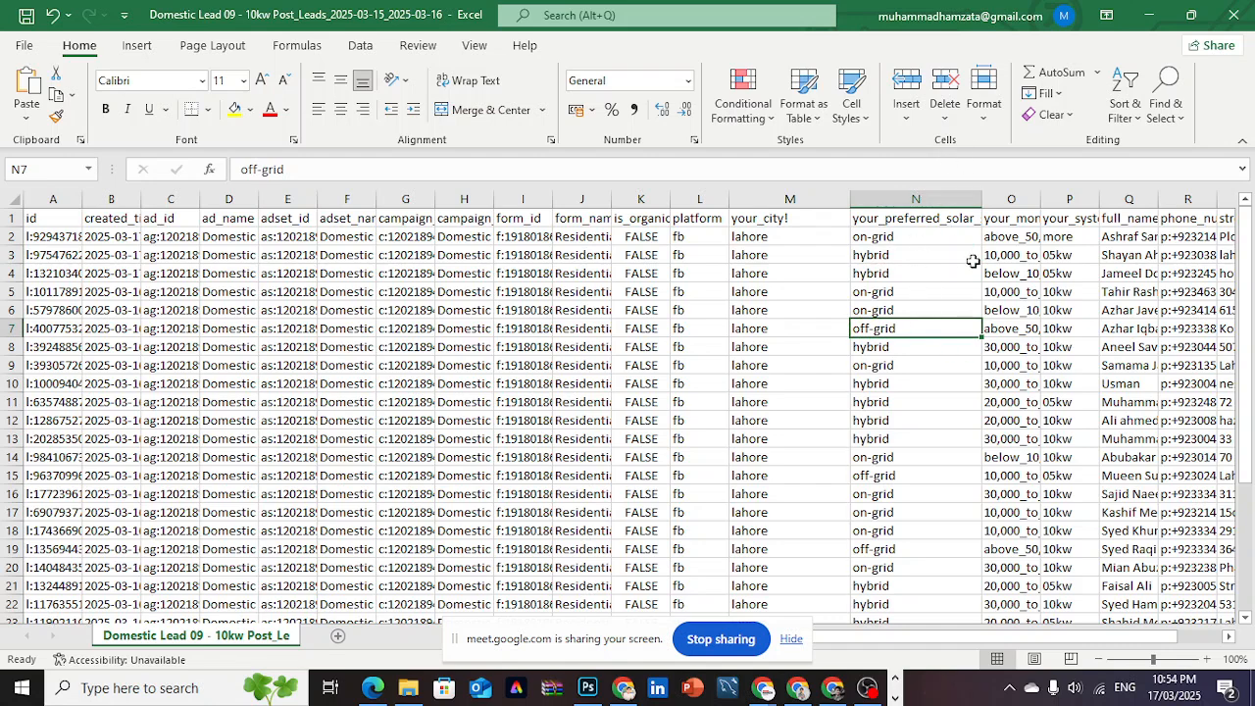
# - Widen the your_monthly_electricity_bill? column and inspect its full header text and answers
pyautogui.click(1014, 199)
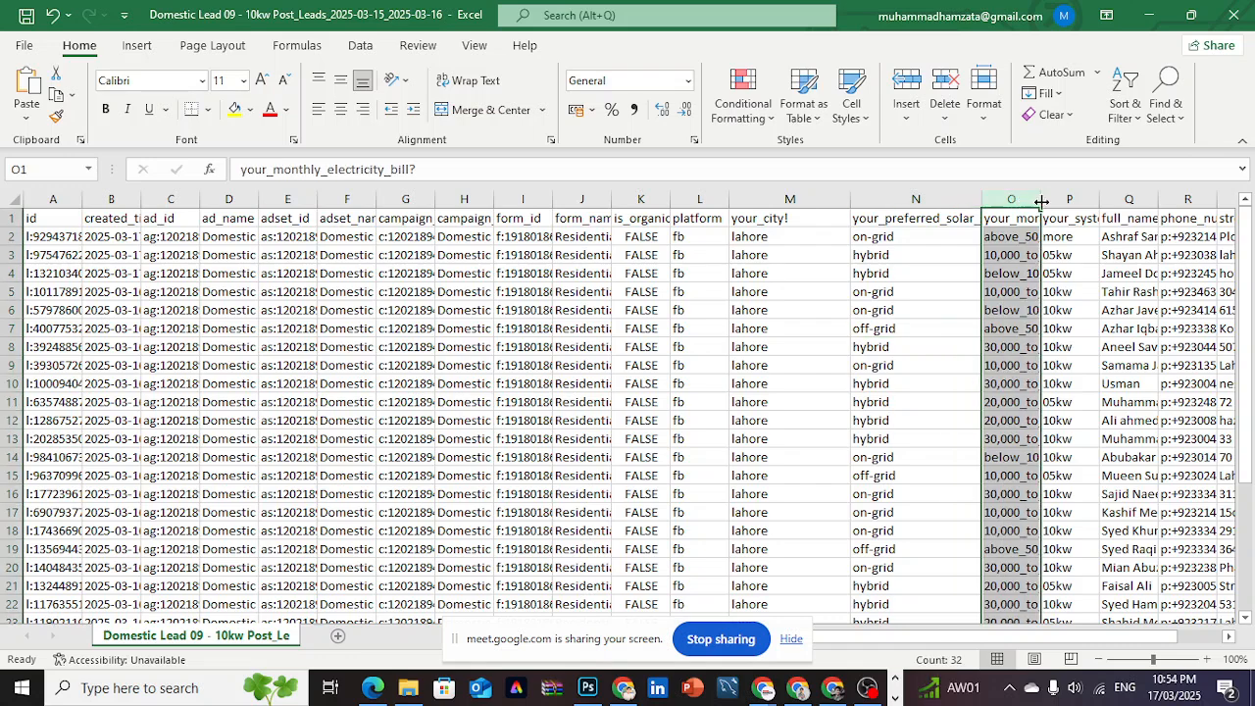
pyautogui.moveTo(1040, 199); pyautogui.dragTo(1144, 199)
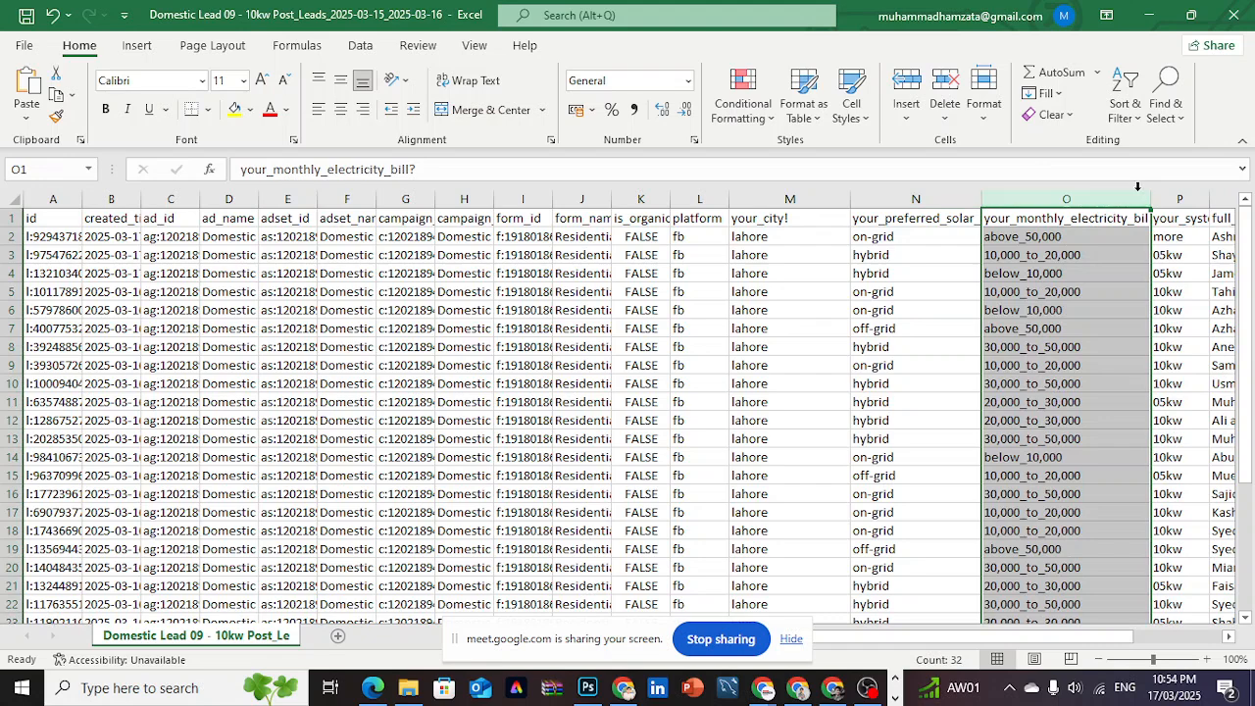
pyautogui.click(966, 175)
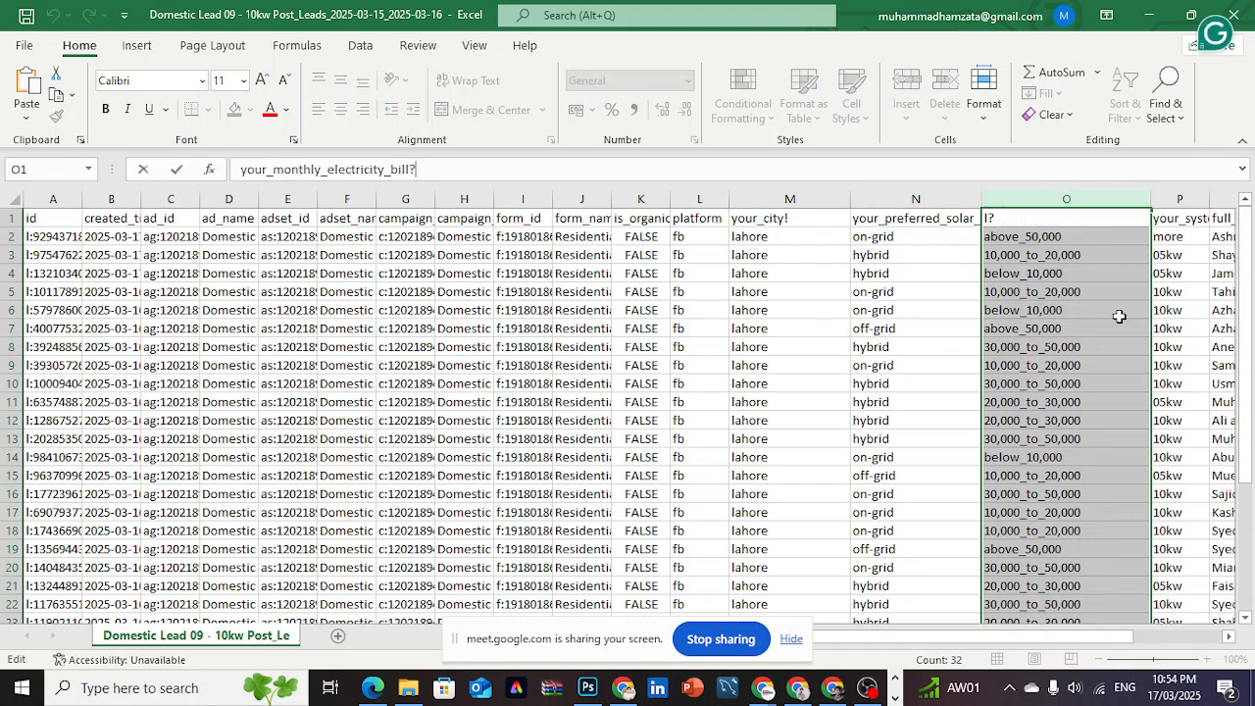
# - Inspect the your_system_requirement? header and the first lead's phone number among the contact columns
pyautogui.click(1186, 217)
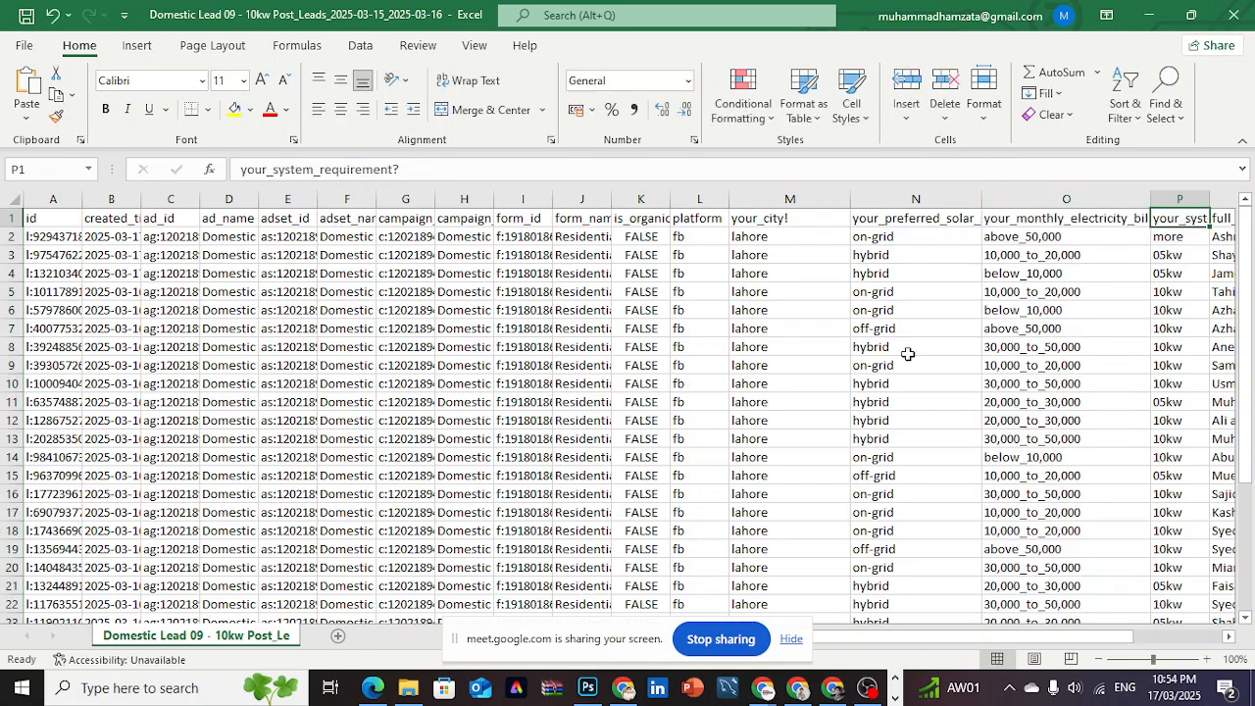
pyautogui.moveTo(900, 643); pyautogui.dragTo(926, 643)
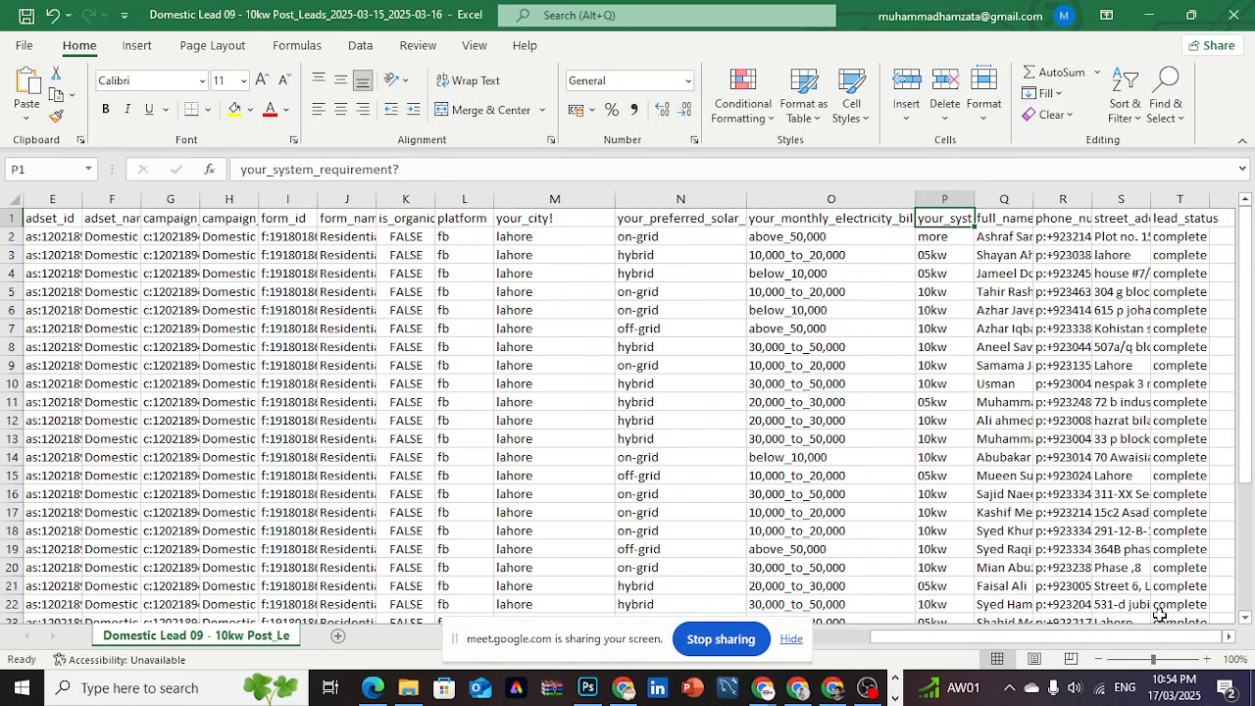
pyautogui.click(1067, 235)
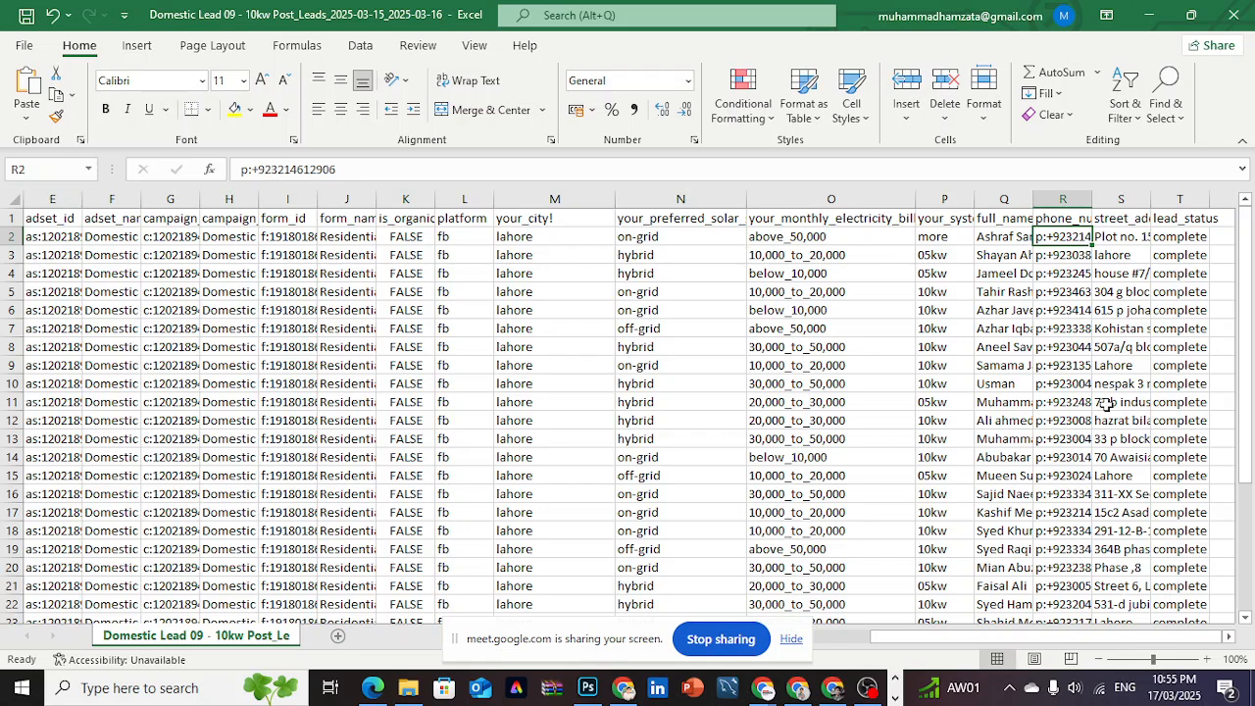
# - Close the leads spreadsheet without saving and switch to Ads Manager for the Farhan Law Associates account
pyautogui.click(1233, 15)
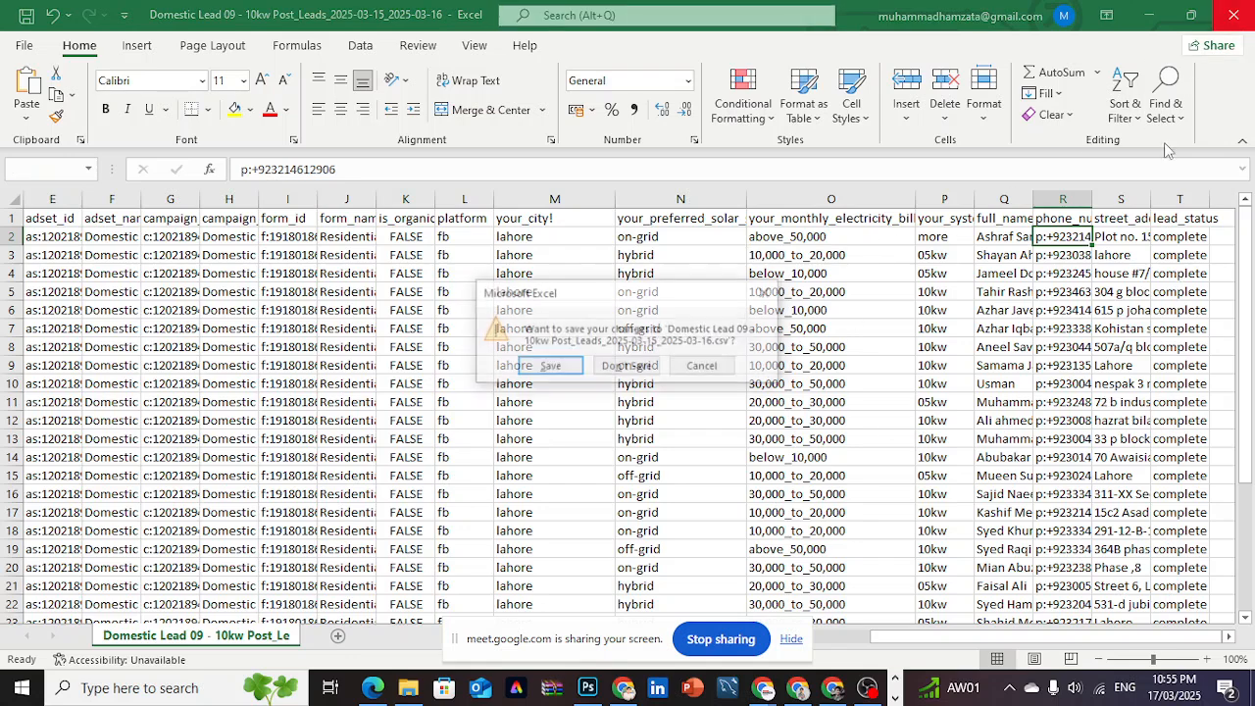
pyautogui.click(628, 367)
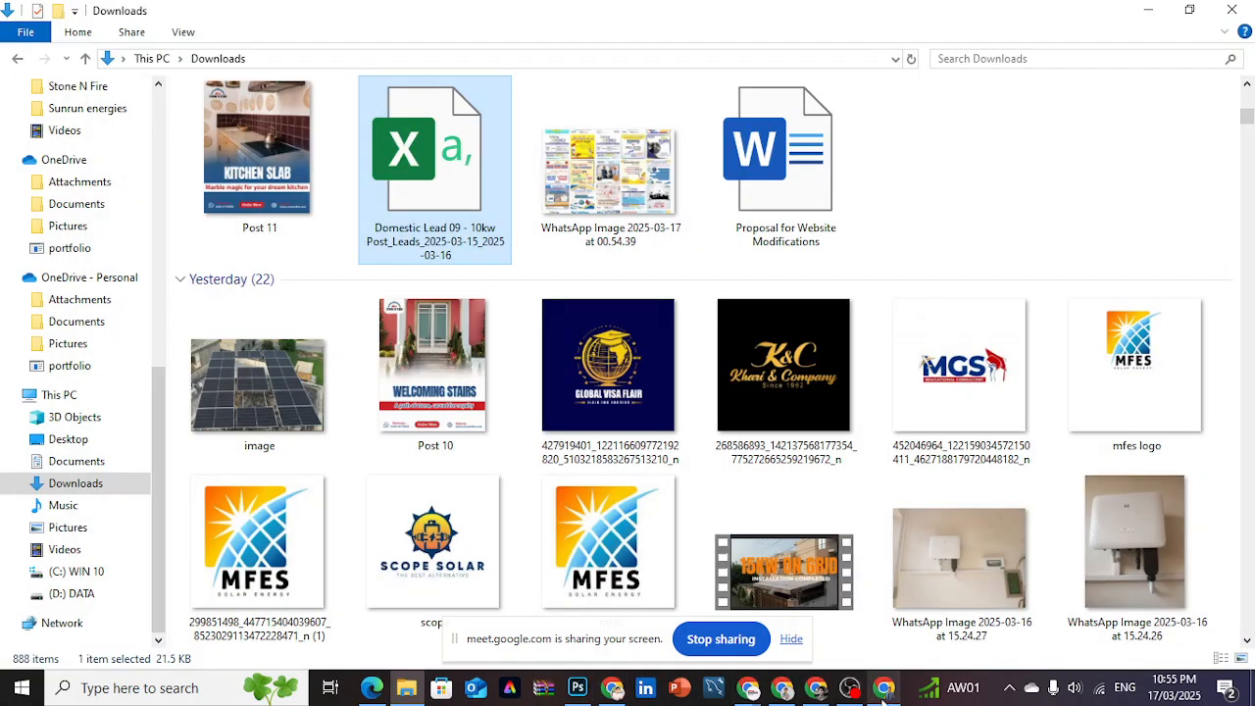
pyautogui.click(819, 688)
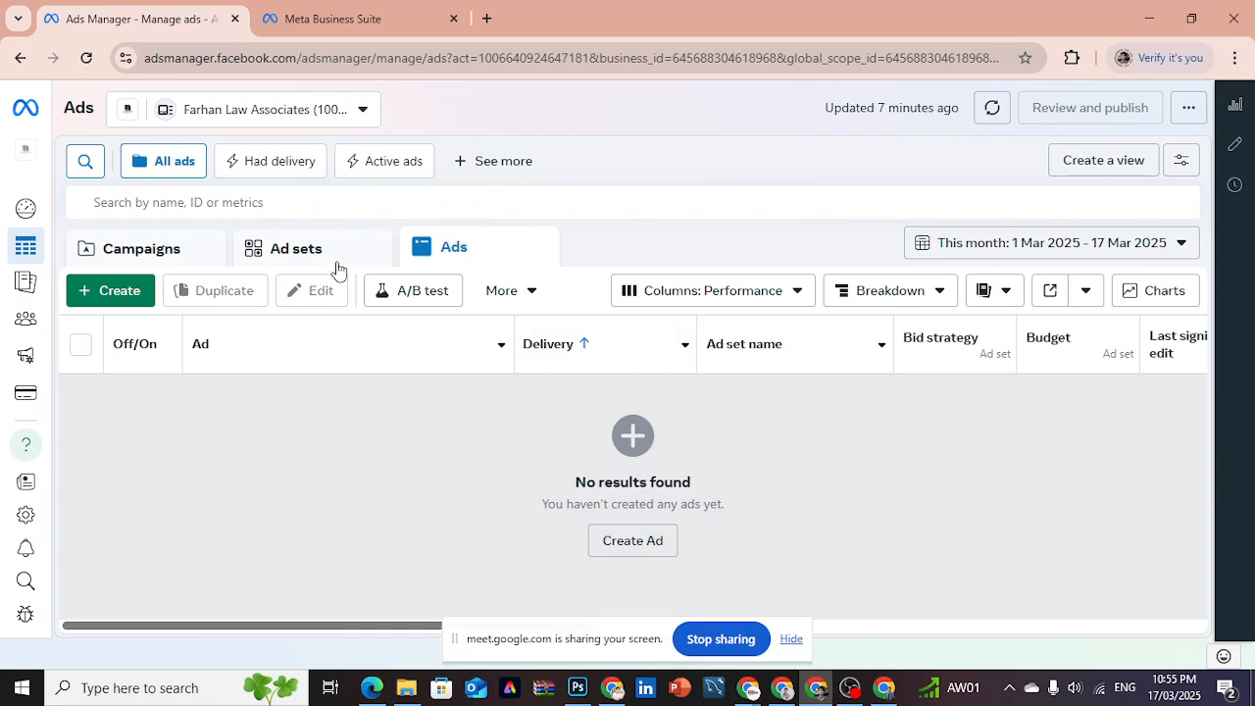
# - Start a new campaign with the Auction buying type and review the available campaign objectives
pyautogui.click(147, 290)
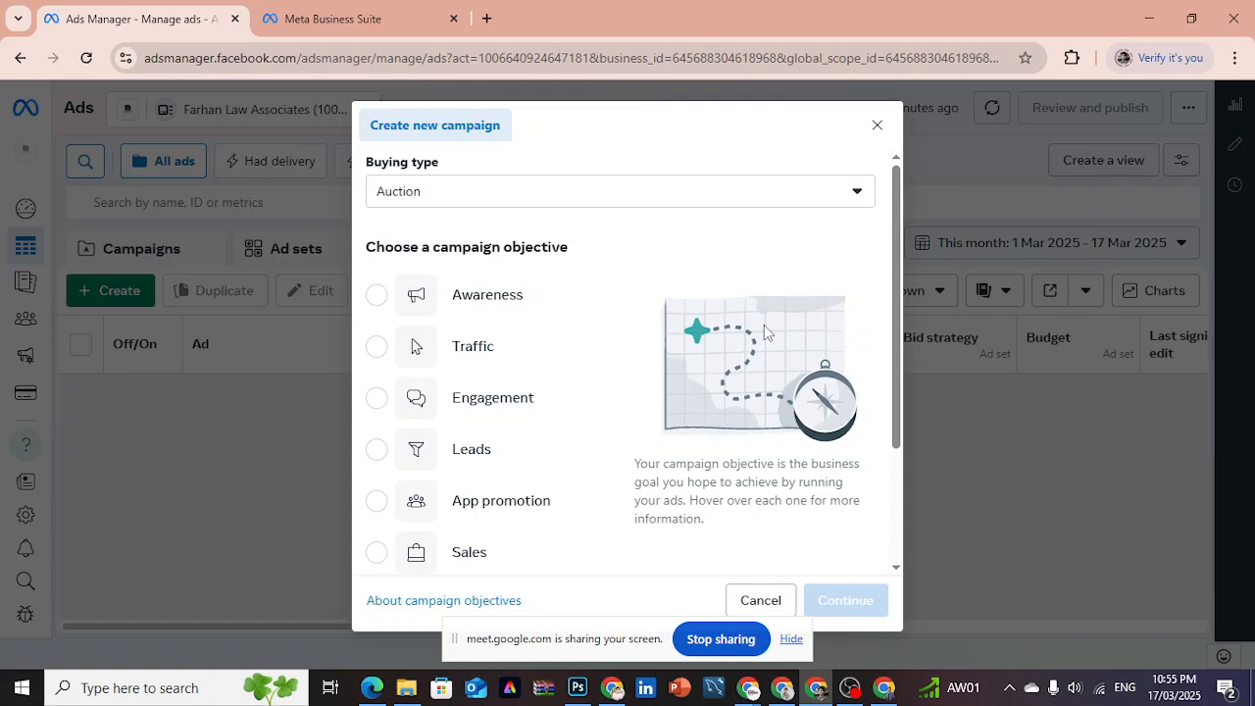
pyautogui.scroll(-1, 899, 370)
pyautogui.scroll(-2, 901, 392)
pyautogui.scroll(2, 904, 412)
pyautogui.scroll(-1, 906, 343)
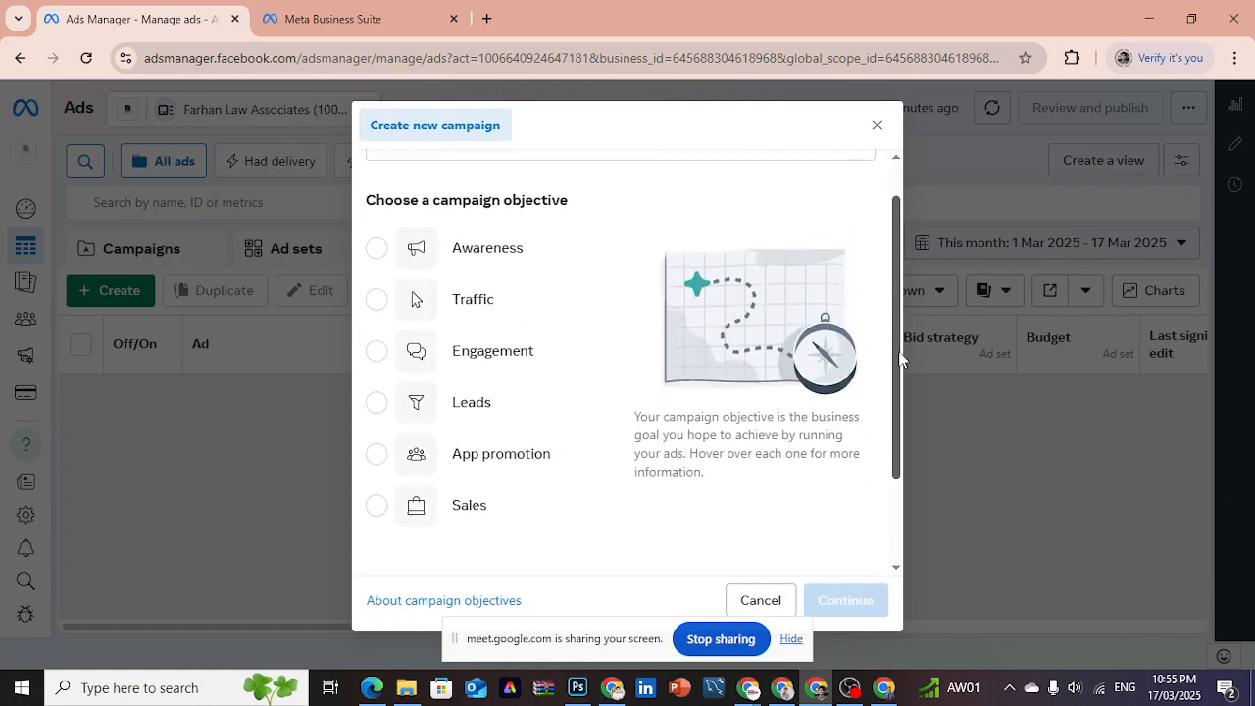
pyautogui.moveTo(900, 360); pyautogui.dragTo(896, 314)
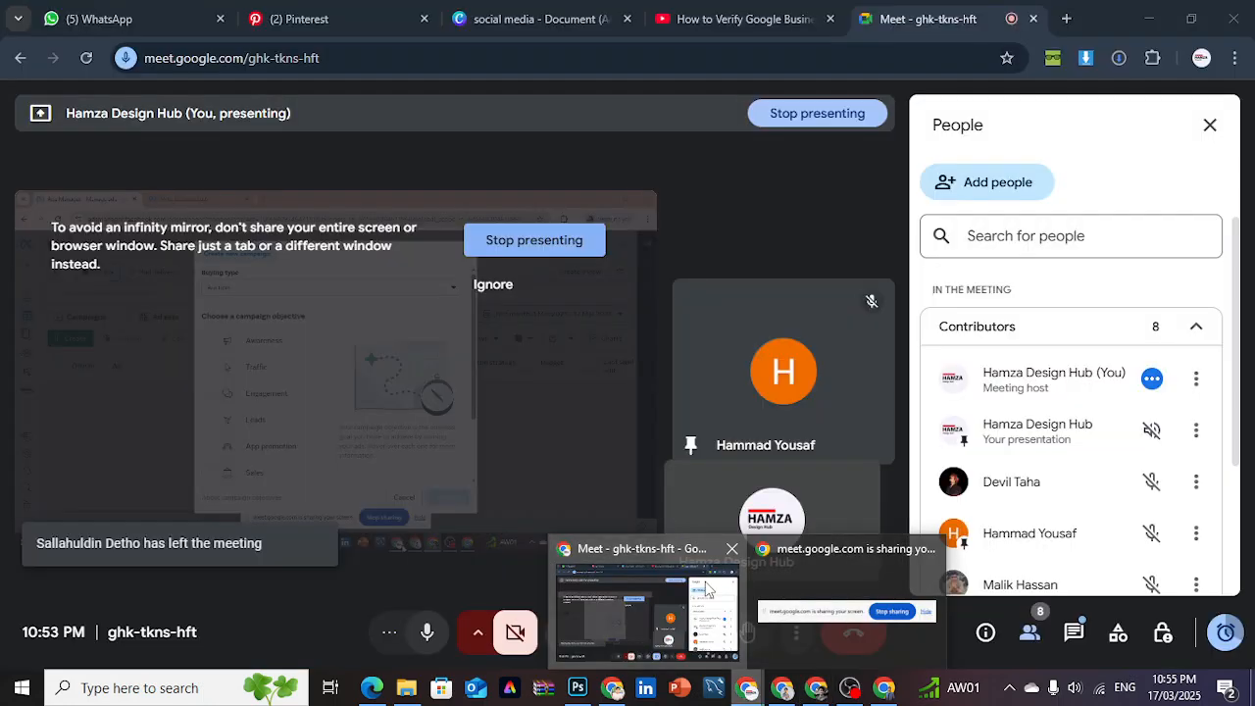
# - Check the participants in the Google Meet call and return to the campaign objectives in Ads Manager
pyautogui.click(647, 607)
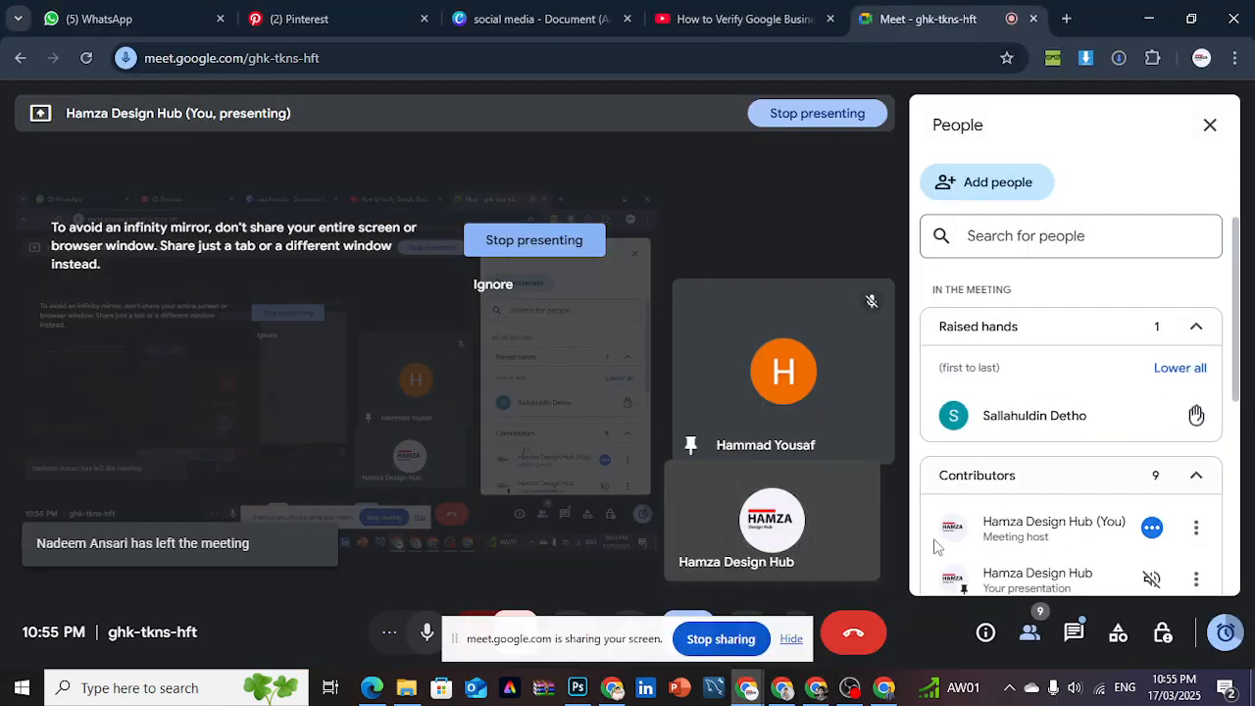
pyautogui.click(814, 698)
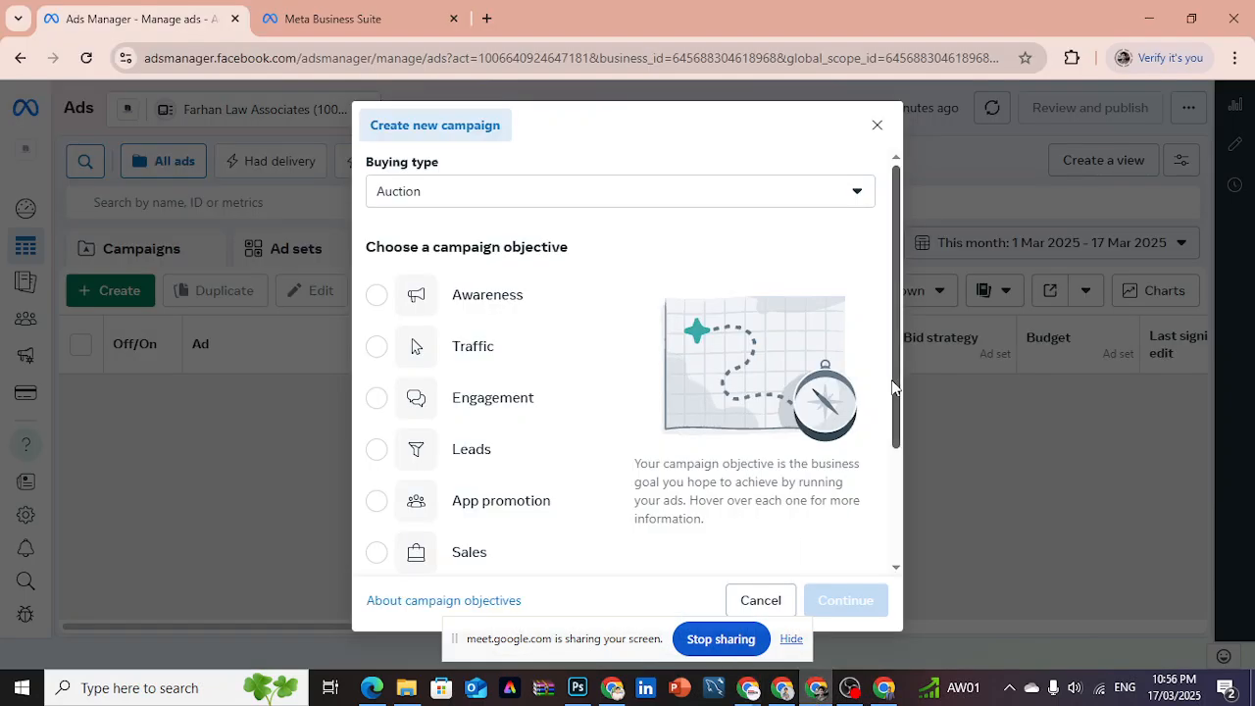
pyautogui.moveTo(893, 386)
pyautogui.mouseDown()
pyautogui.moveTo(896, 425)
pyautogui.moveTo(902, 380)
pyautogui.mouseUp()
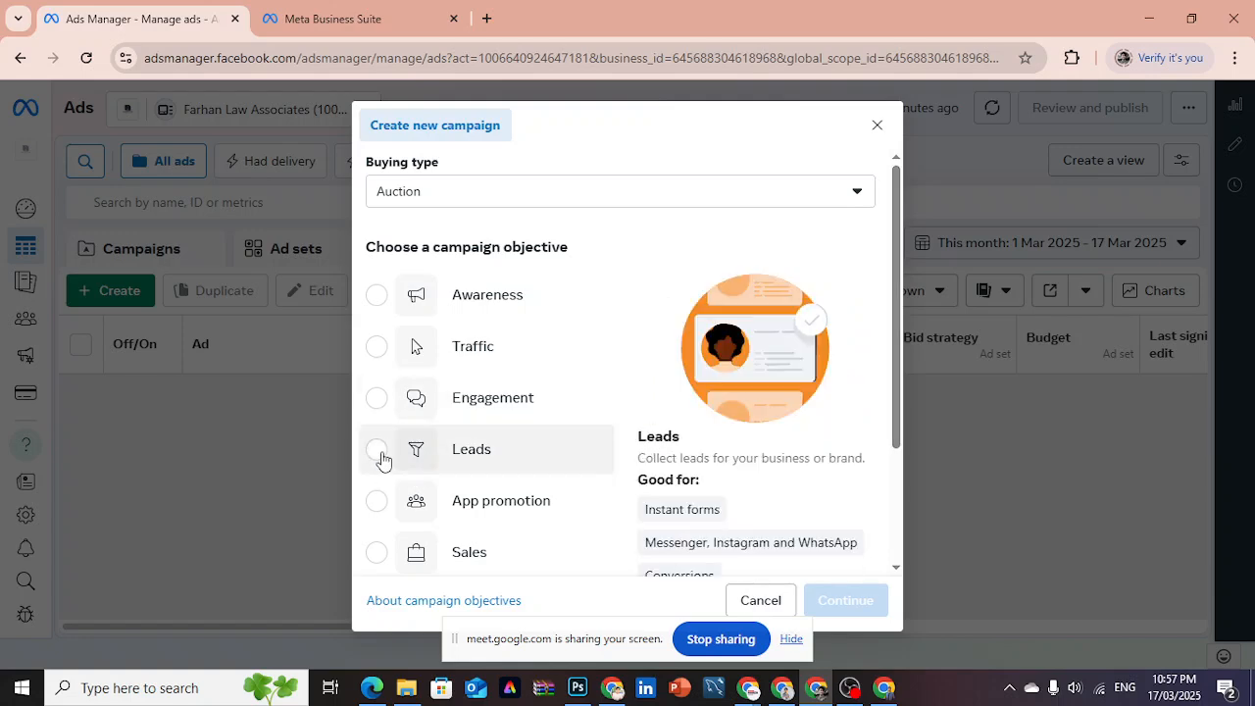
# - Create the campaign with the Leads objective and the Manual leads campaign setup
pyautogui.click(377, 451)
pyautogui.click(846, 601)
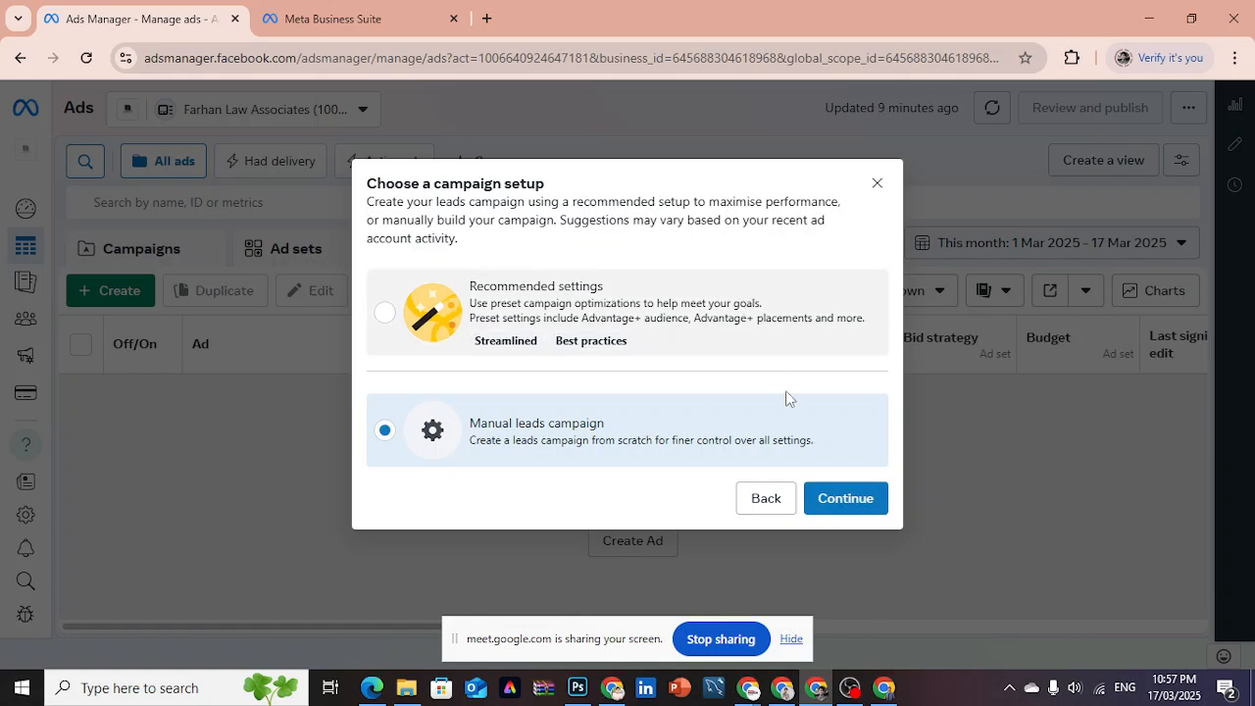
pyautogui.click(834, 502)
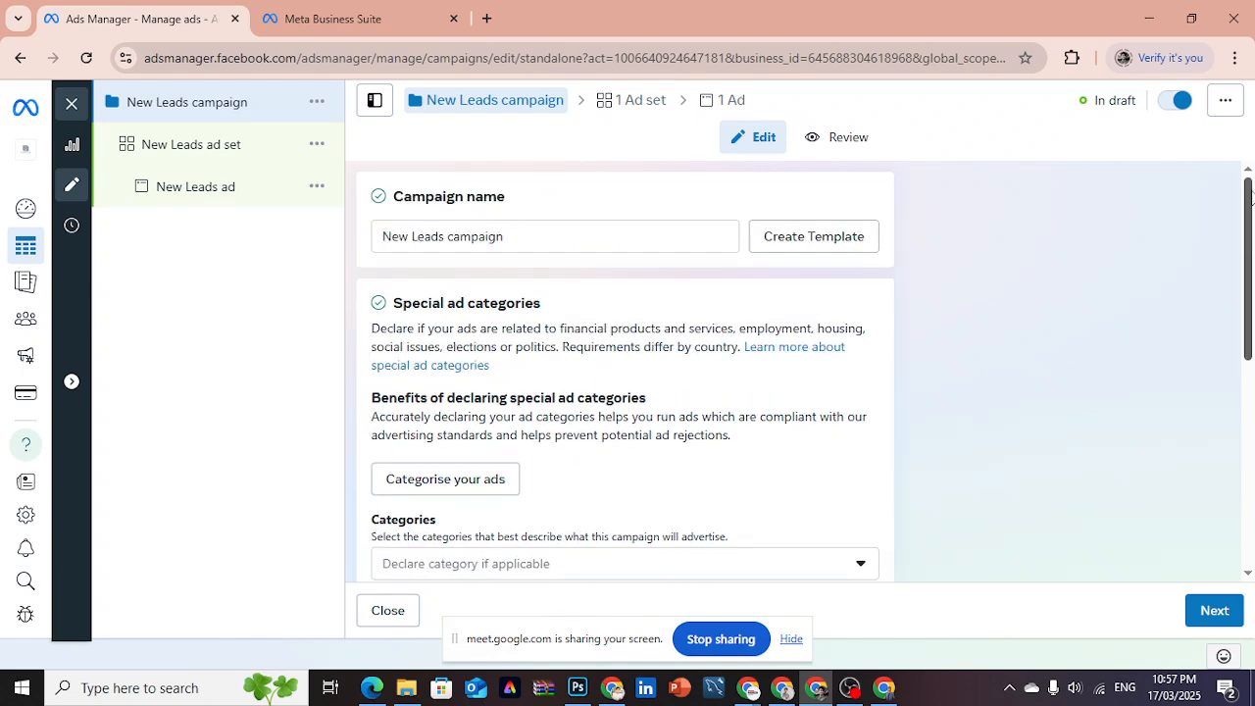
# - Turn on Advantage campaign budget for the new leads campaign, then switch it off again
pyautogui.moveTo(1248, 196); pyautogui.dragTo(1248, 420)
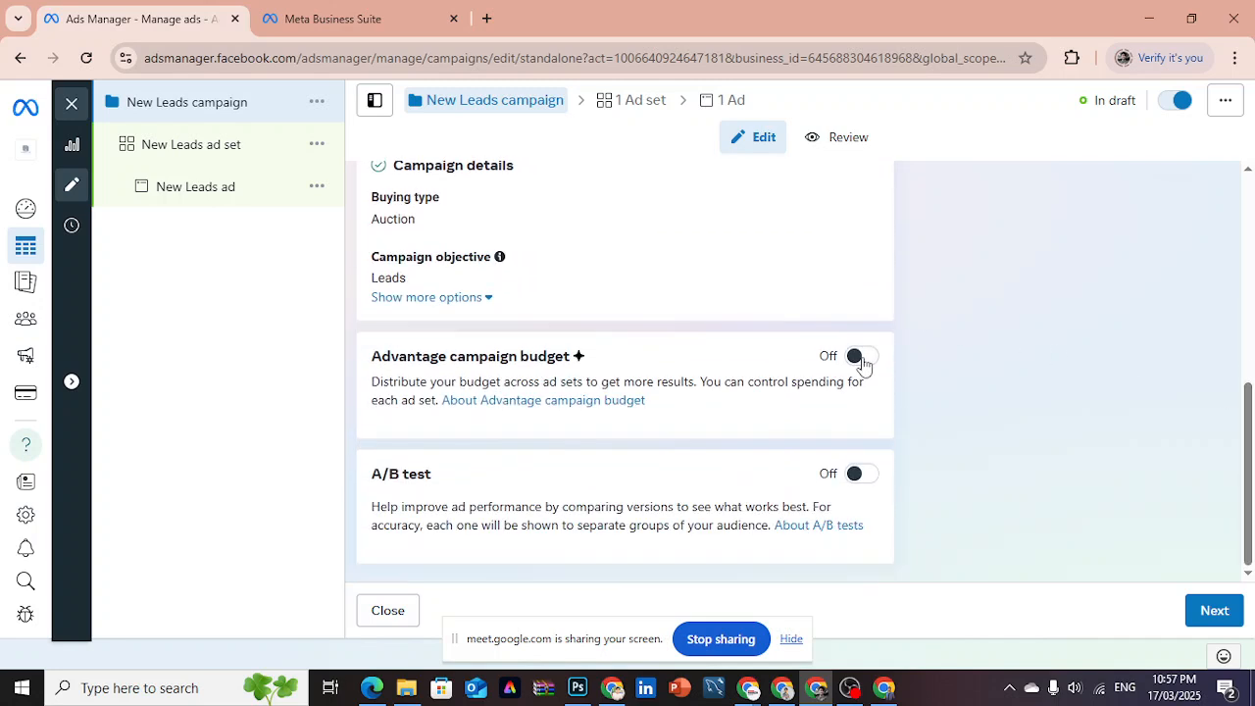
pyautogui.click(861, 357)
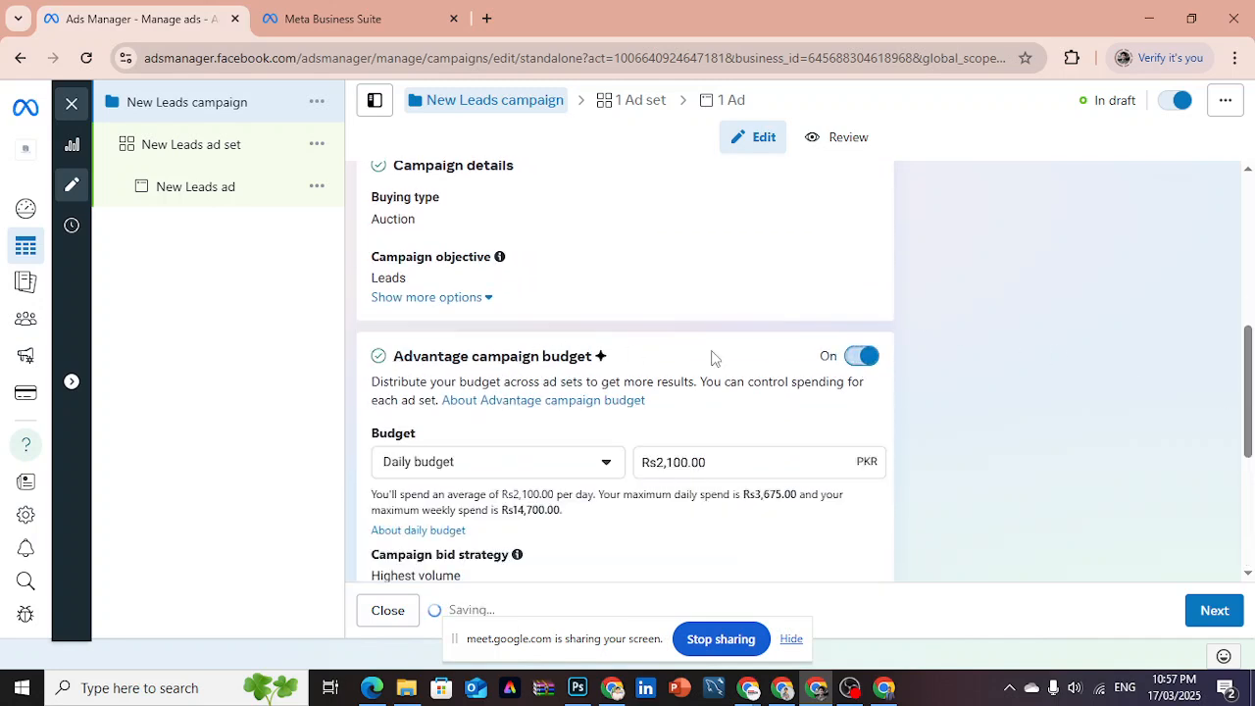
pyautogui.click(871, 358)
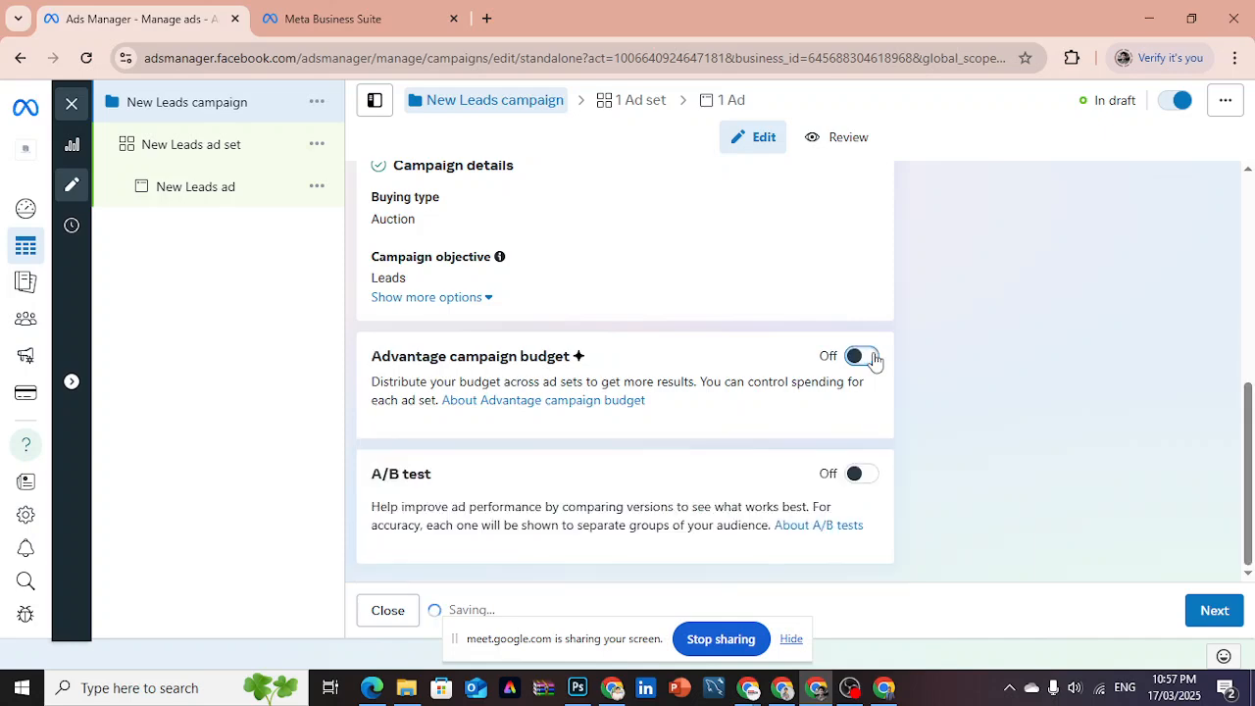
pyautogui.moveTo(1251, 413); pyautogui.dragTo(1251, 443)
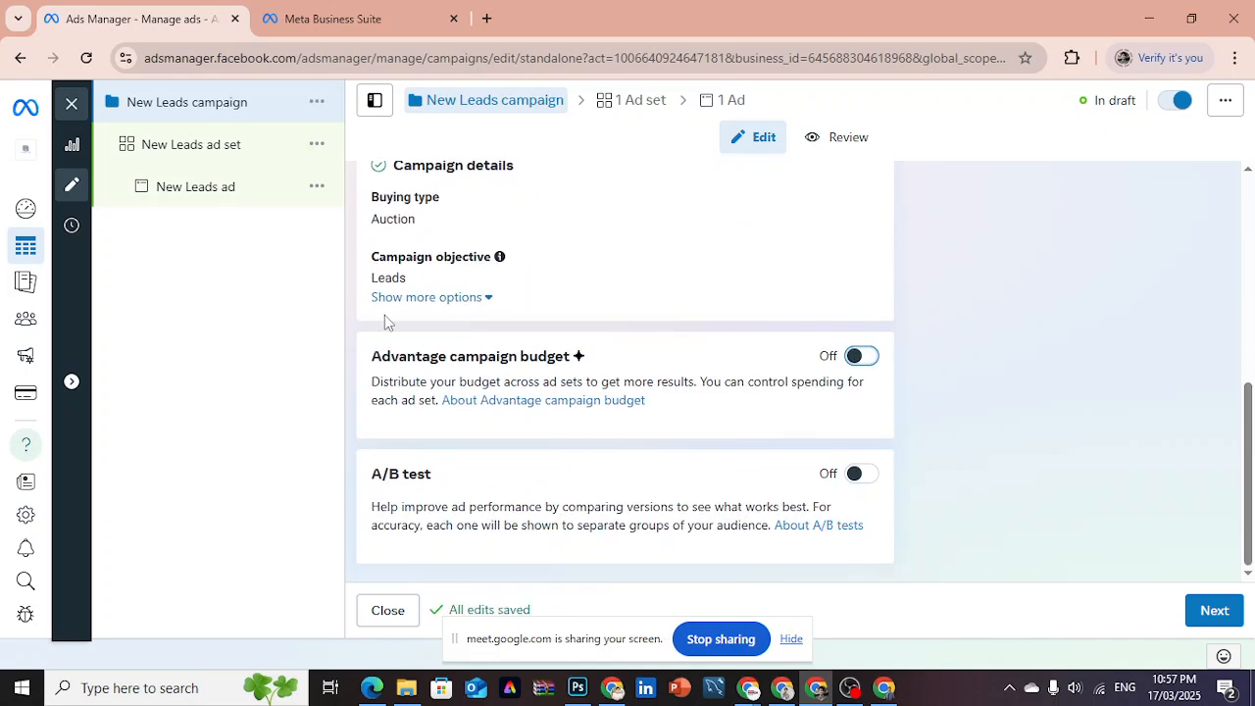
# - Open the New Leads ad set and examine its conversion location options
pyautogui.click(218, 157)
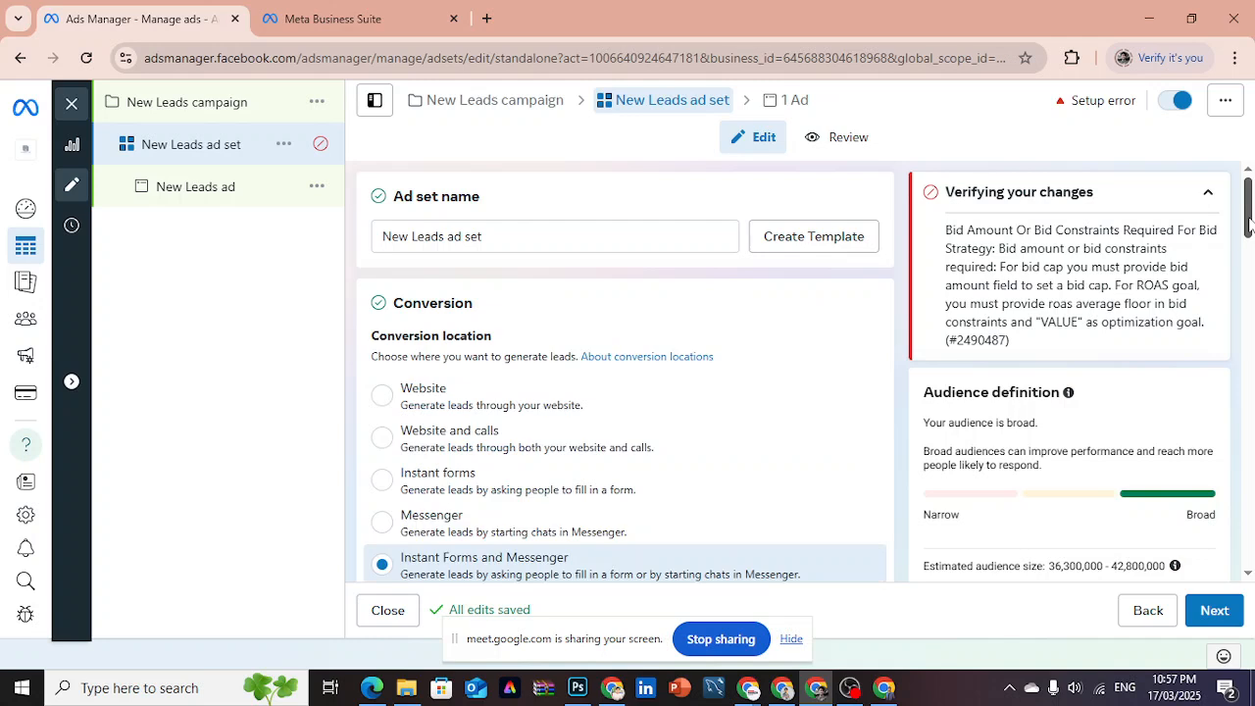
pyautogui.scroll(-2, 1248, 225)
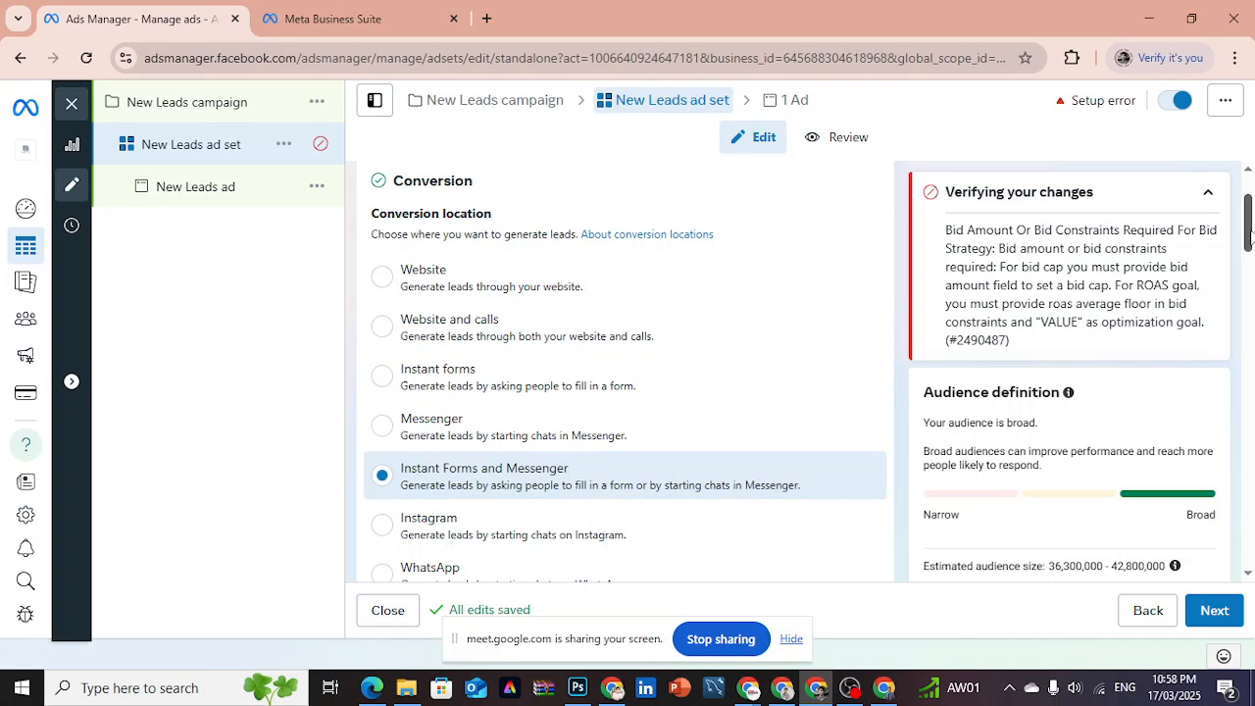
pyautogui.moveTo(1248, 232); pyautogui.dragTo(1248, 254)
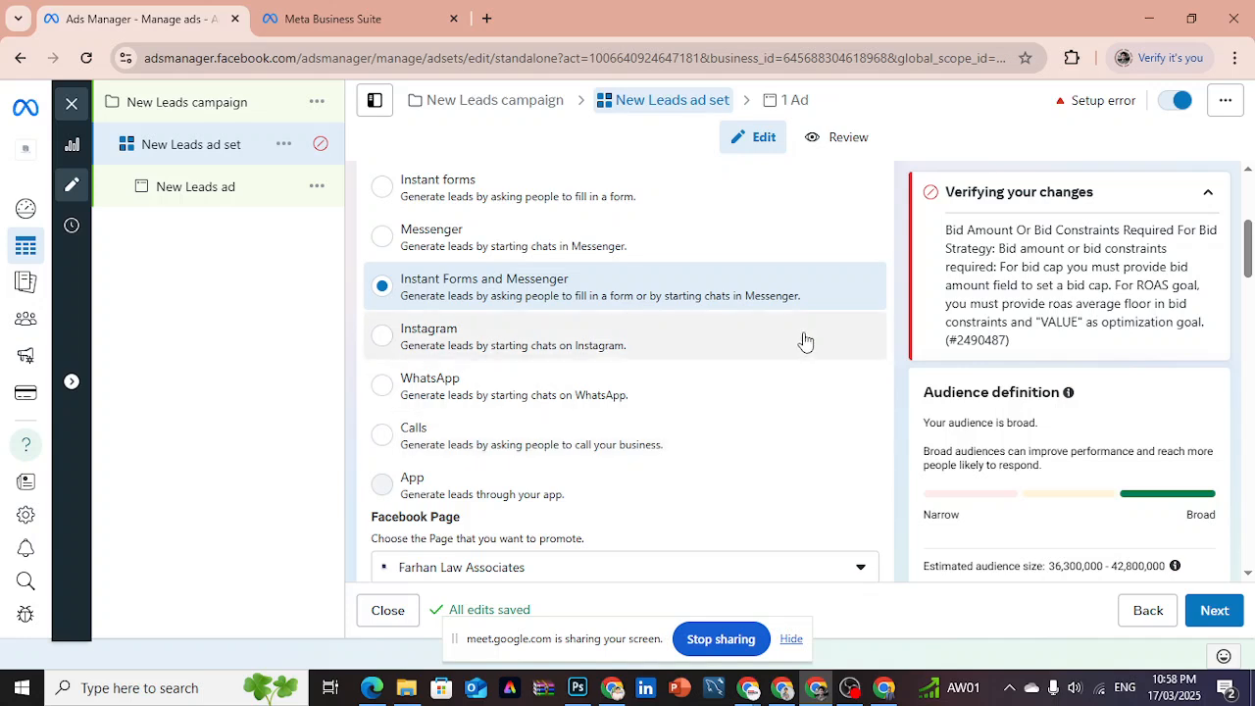
pyautogui.moveTo(1248, 259); pyautogui.dragTo(1248, 249)
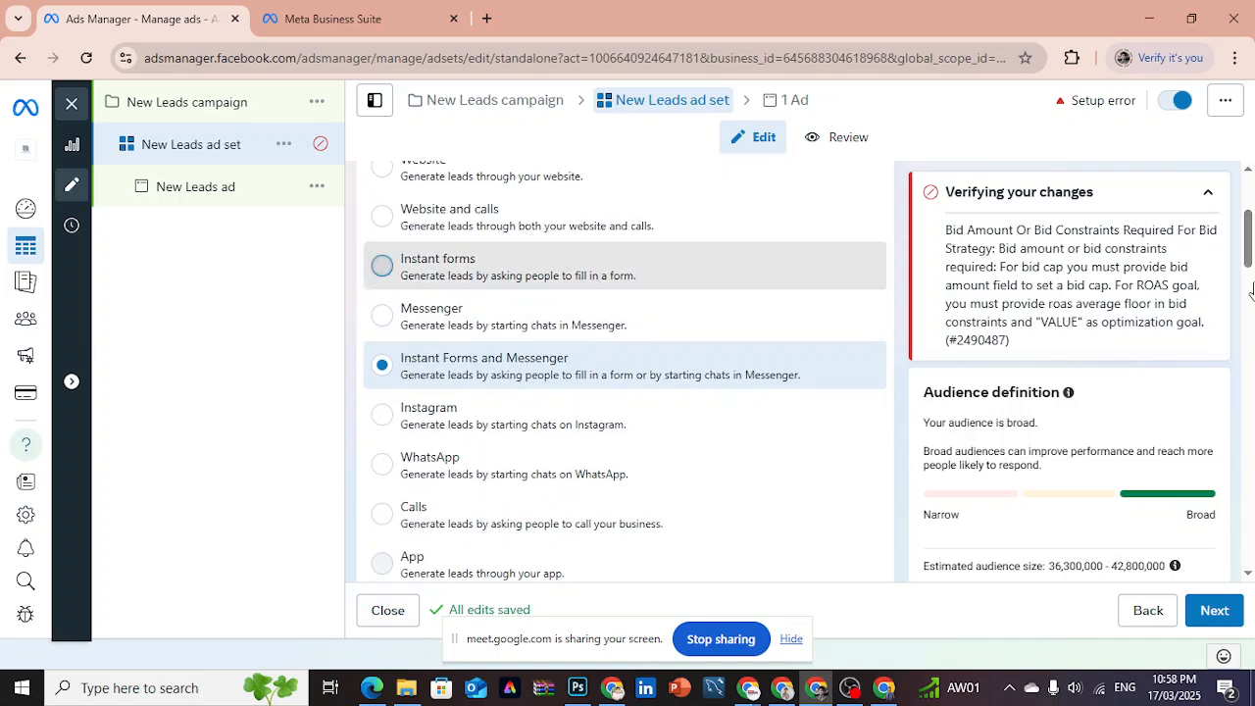
# - Read the Lead Ad Terms notice for the ad set's Facebook Page and agree to Meta's terms and conditions
pyautogui.moveTo(1248, 227); pyautogui.dragTo(1243, 280)
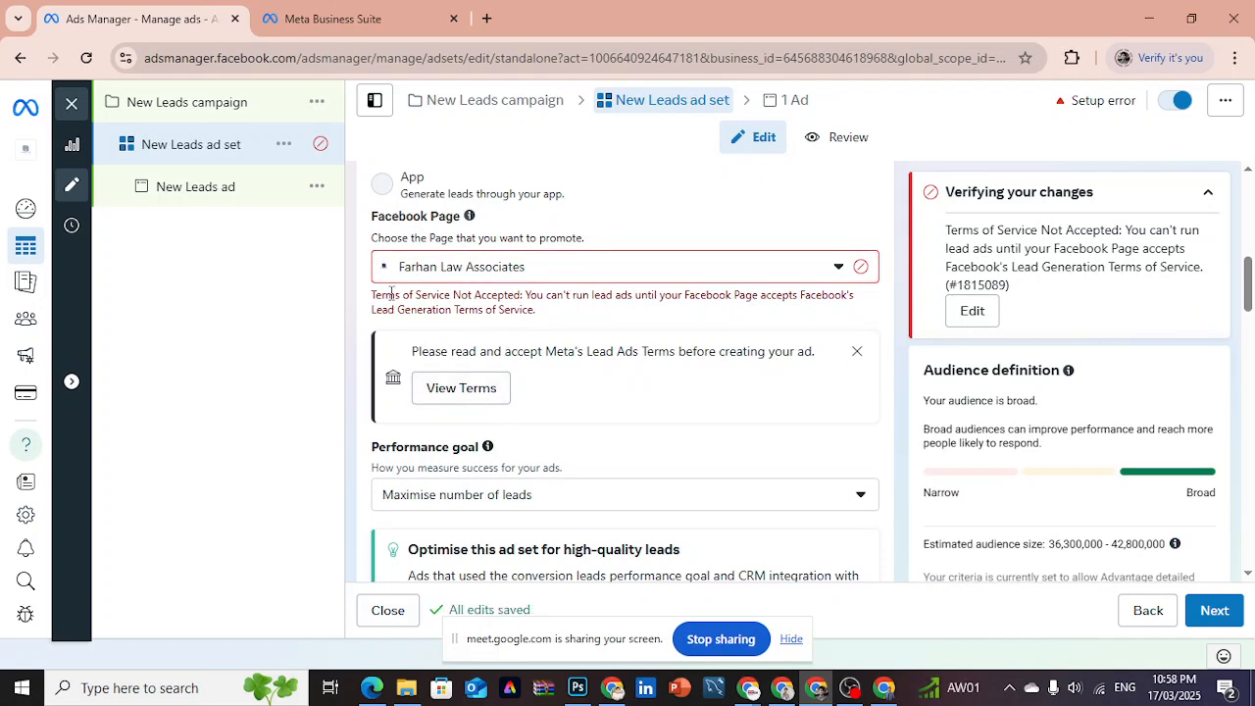
pyautogui.moveTo(388, 294); pyautogui.dragTo(517, 296)
pyautogui.click(556, 297)
pyautogui.click(459, 390)
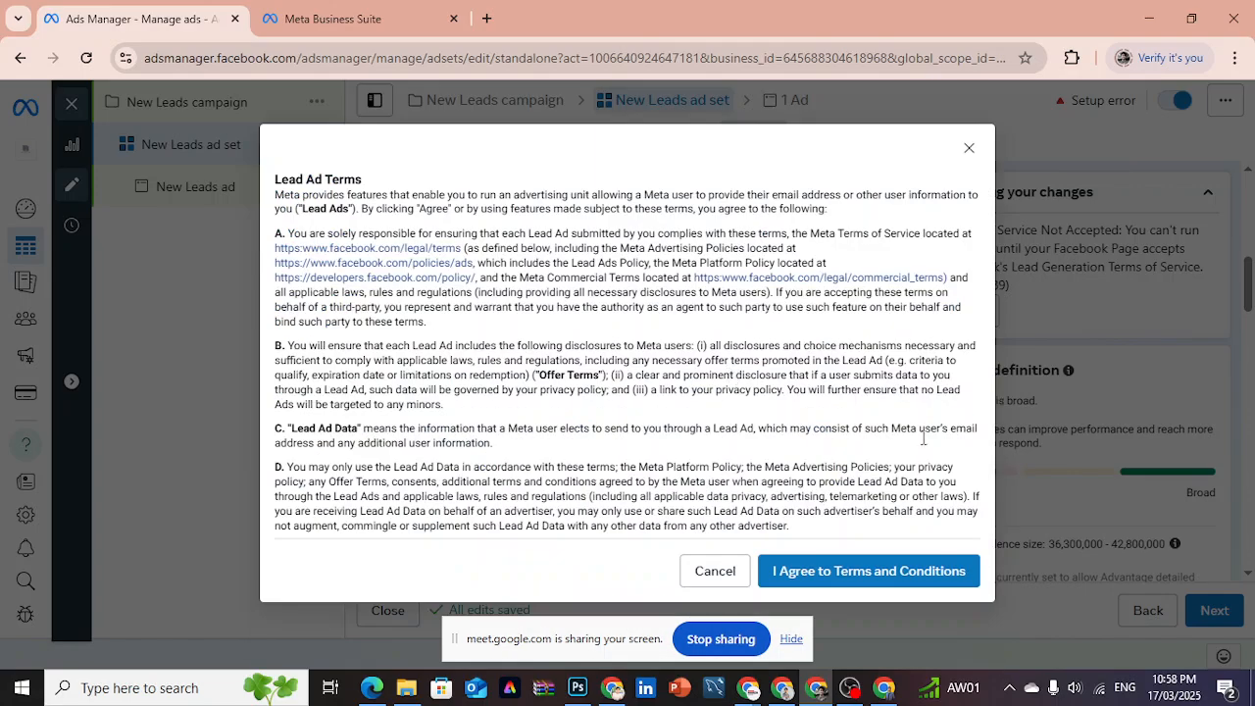
pyautogui.click(822, 577)
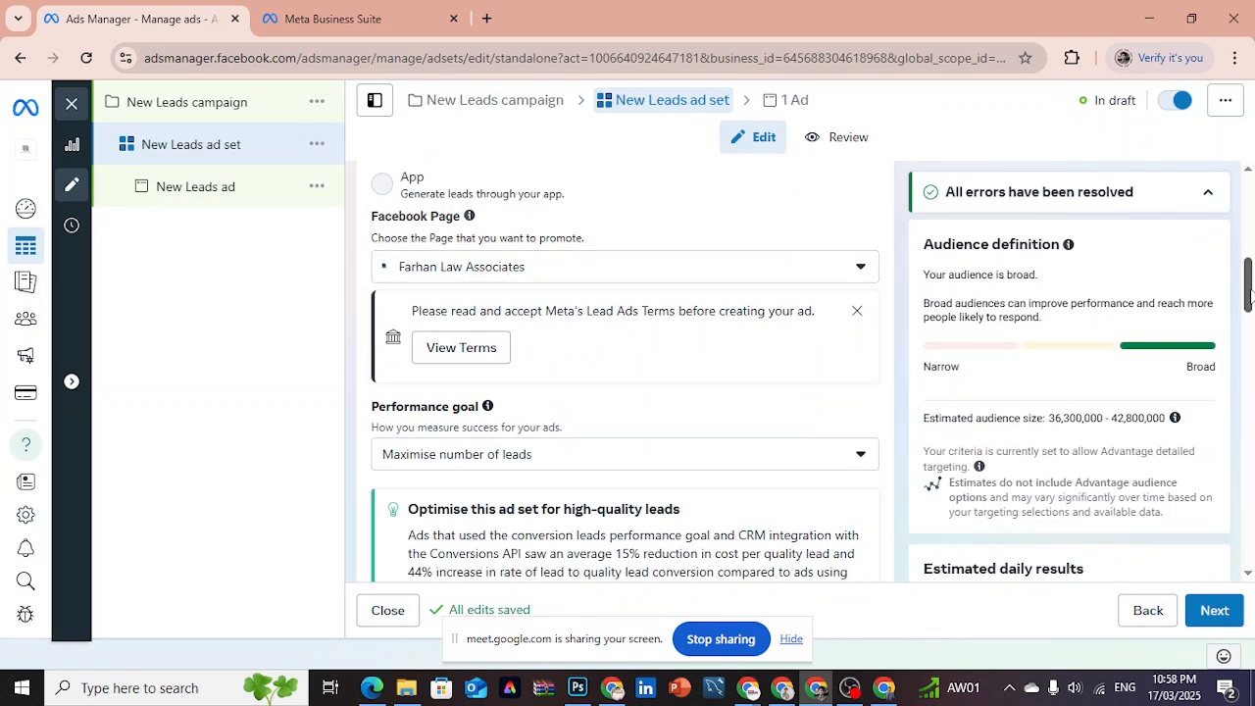
# - Examine the ad set's performance goal options, cost per result goal, budget, schedule, locations, Advantage+ audience and placements
pyautogui.moveTo(1250, 284); pyautogui.dragTo(1249, 311)
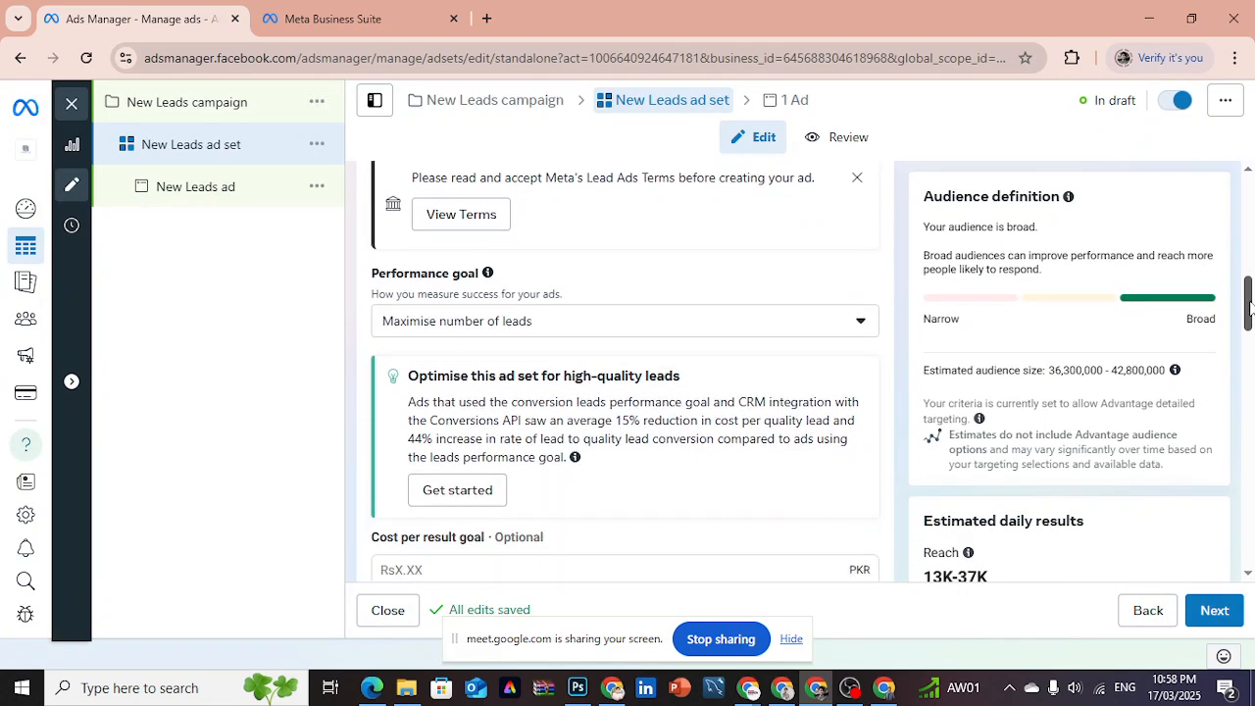
pyautogui.click(789, 340)
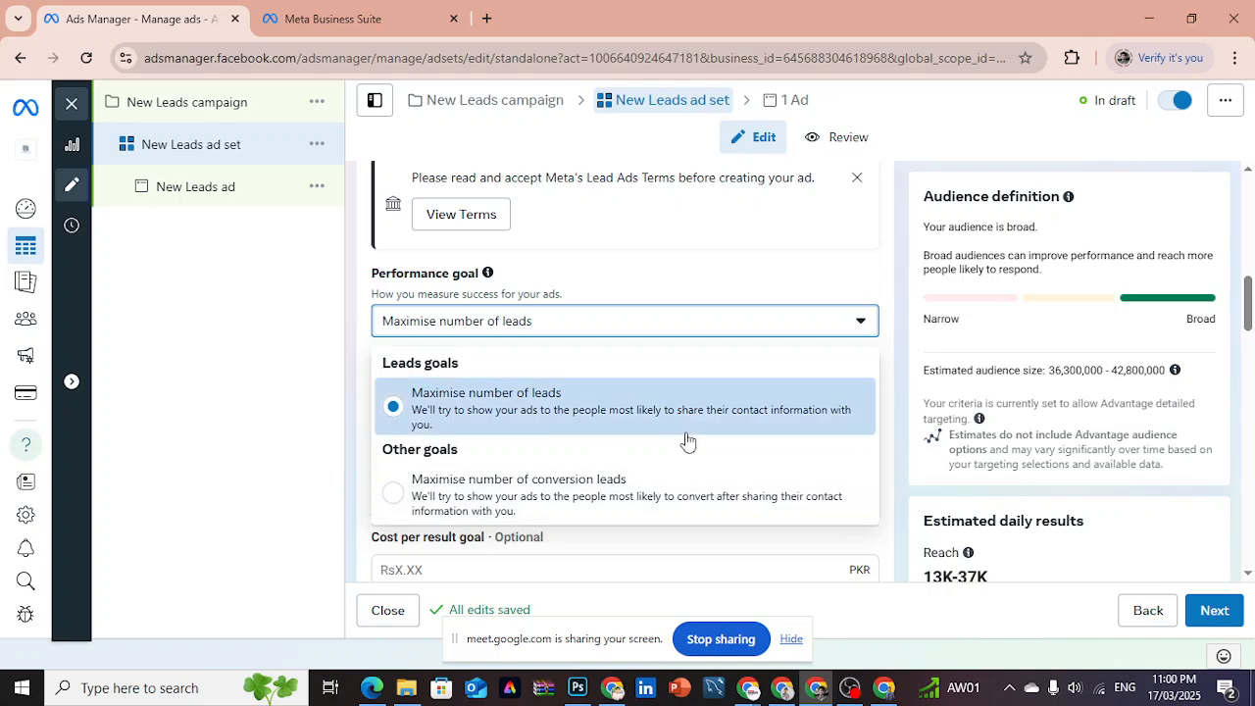
pyautogui.click(1248, 294)
pyautogui.moveTo(1248, 294); pyautogui.dragTo(1248, 321)
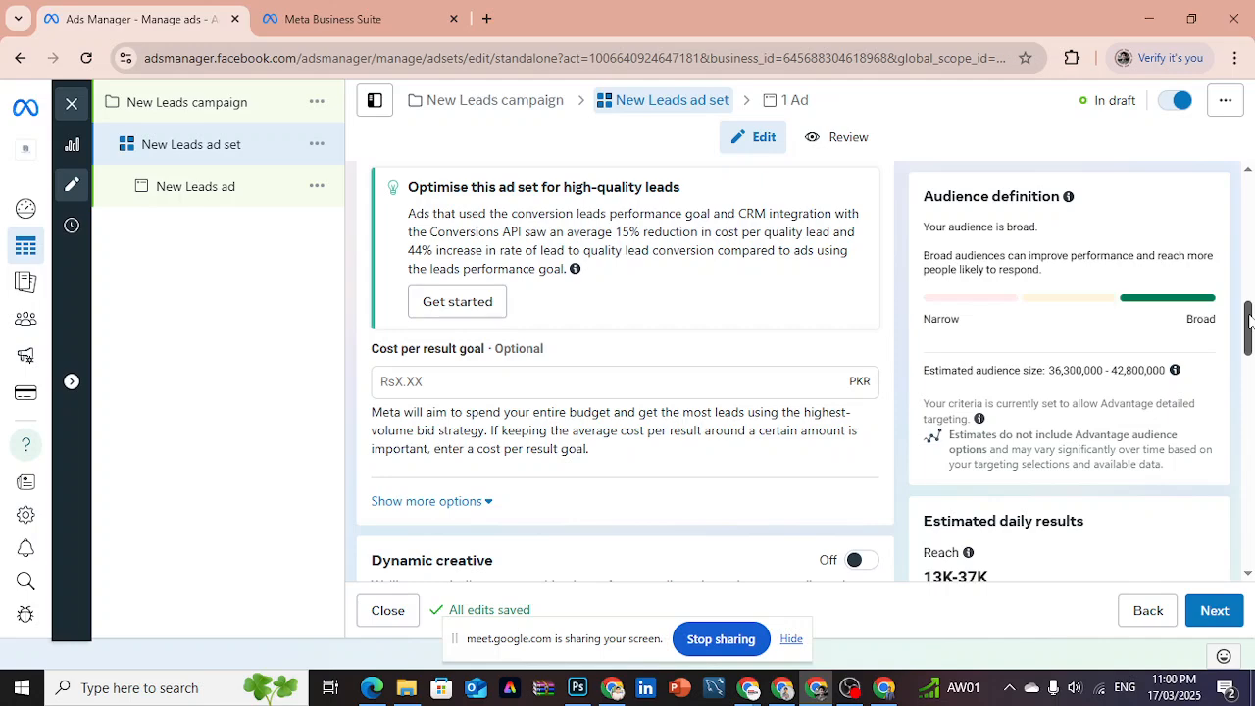
pyautogui.moveTo(1248, 319); pyautogui.dragTo(1248, 358)
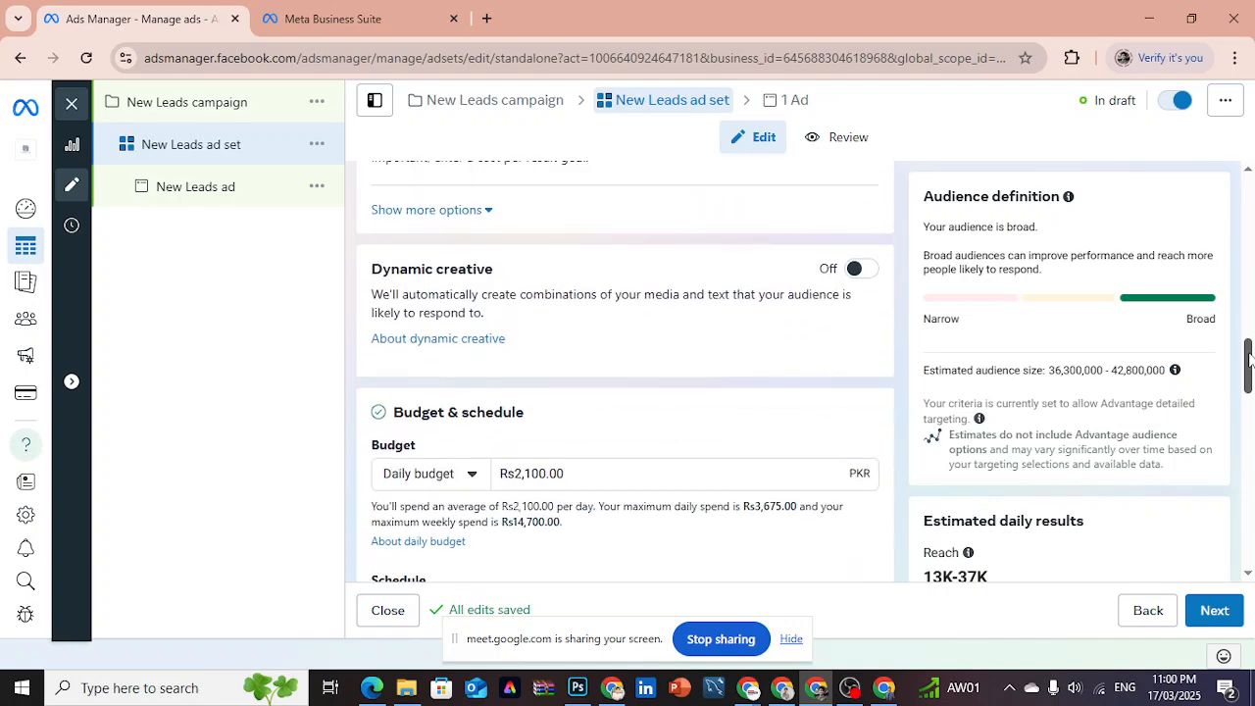
pyautogui.scroll(-2, 1248, 360)
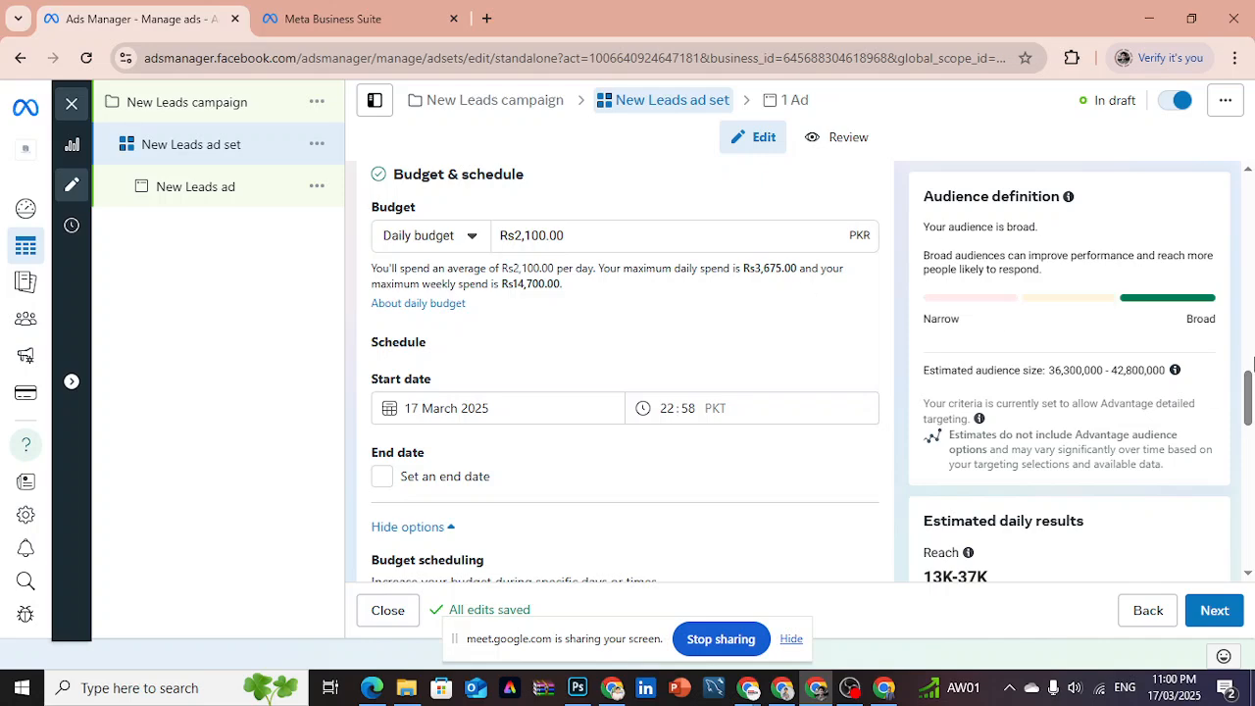
pyautogui.moveTo(1251, 360); pyautogui.dragTo(1249, 485)
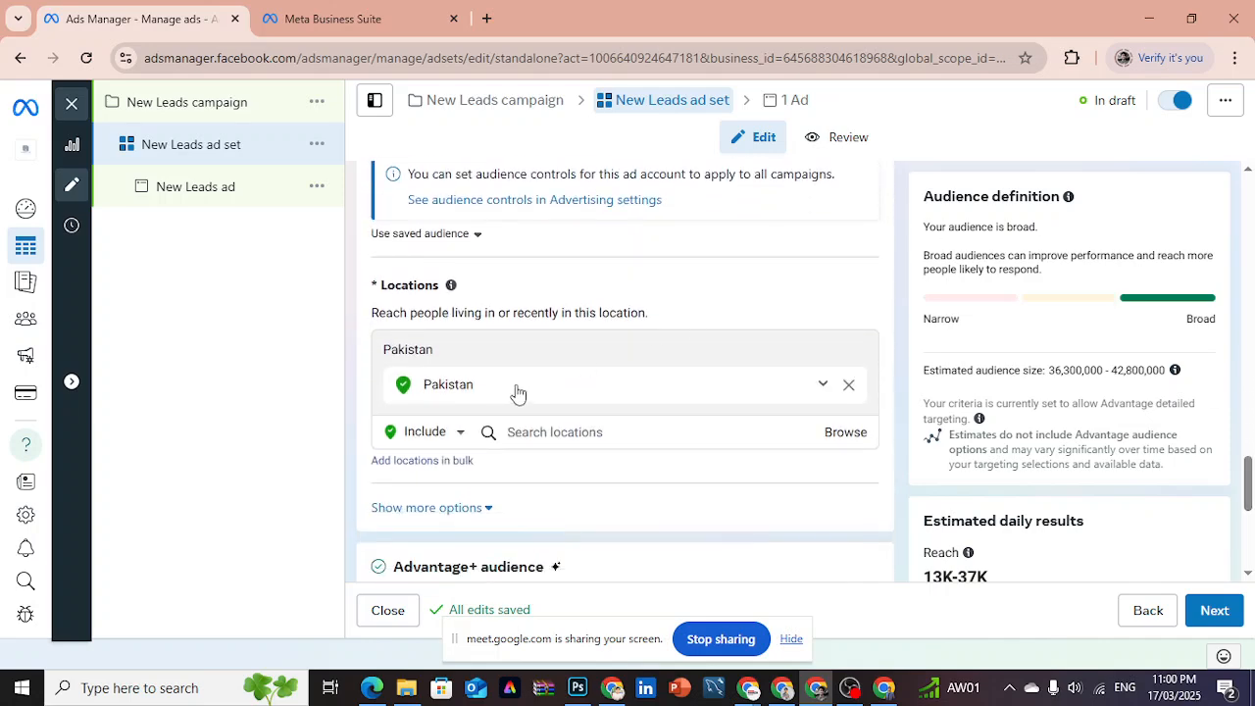
pyautogui.moveTo(1248, 483); pyautogui.dragTo(1248, 527)
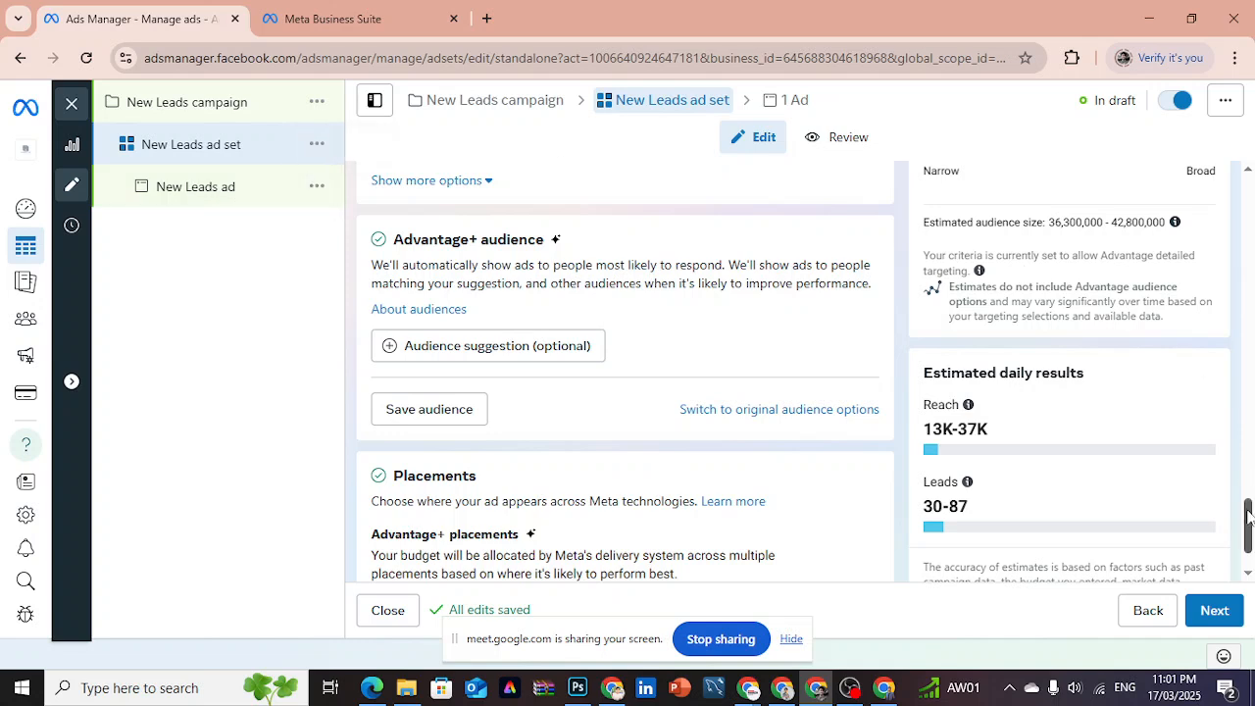
pyautogui.moveTo(1247, 516)
pyautogui.mouseDown()
pyautogui.moveTo(1252, 401)
pyautogui.moveTo(1251, 509)
pyautogui.mouseUp()
# - Continue to the New Leads ad and check its Facebook Page and Instagram account identity settings
pyautogui.click(1216, 611)
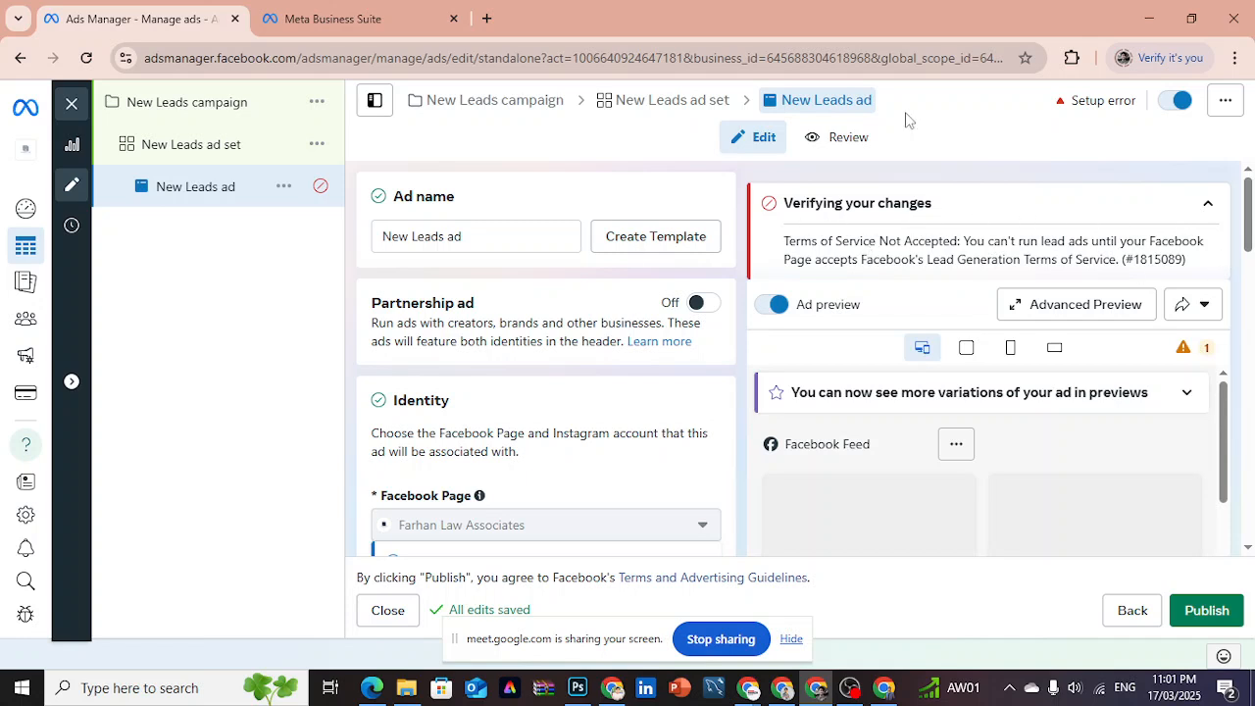
pyautogui.moveTo(1248, 206); pyautogui.dragTo(1247, 265)
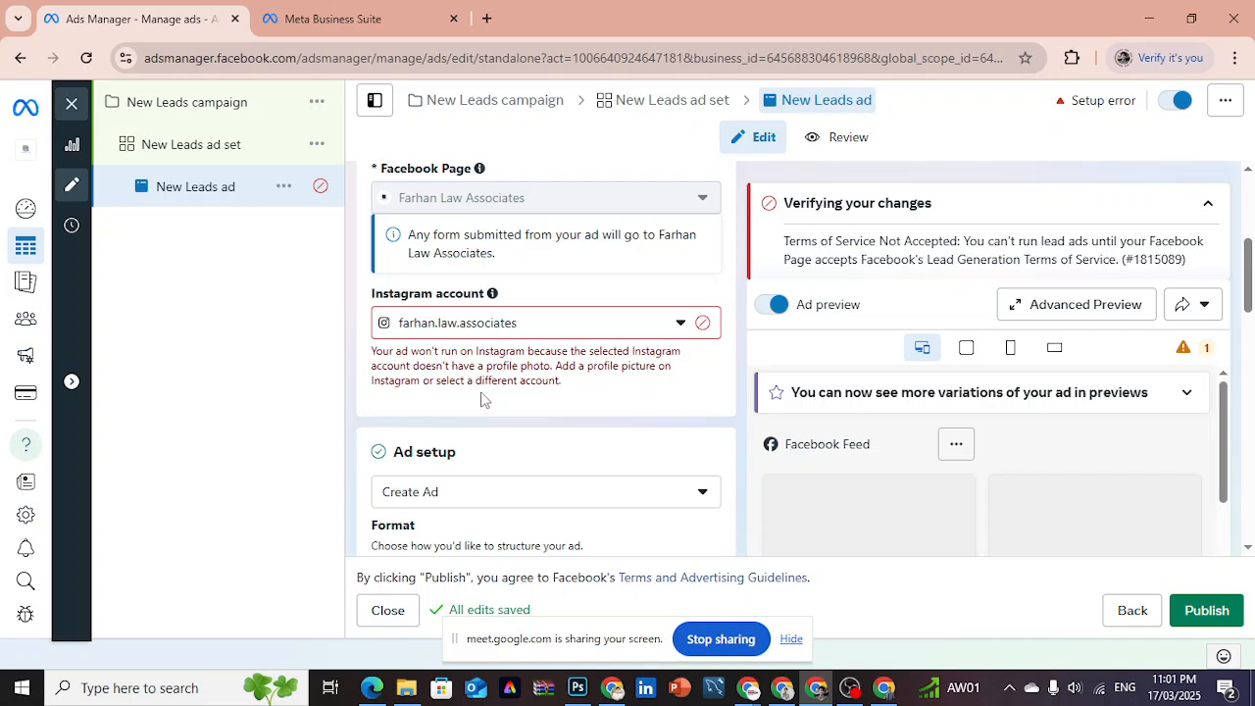
pyautogui.moveTo(560, 381); pyautogui.dragTo(461, 357)
pyautogui.click(571, 388)
pyautogui.moveTo(1247, 296); pyautogui.dragTo(1249, 334)
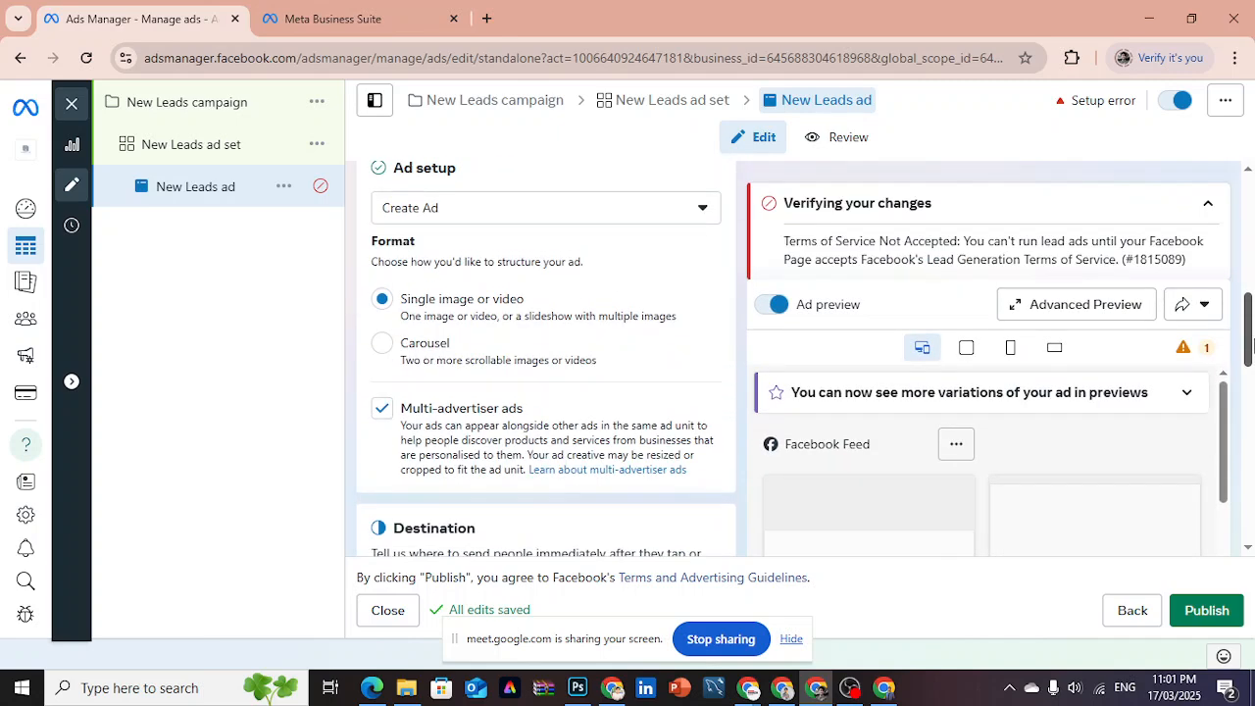
# - Look through the choices for the ad setup source, keeping Create Ad selected
pyautogui.click(530, 218)
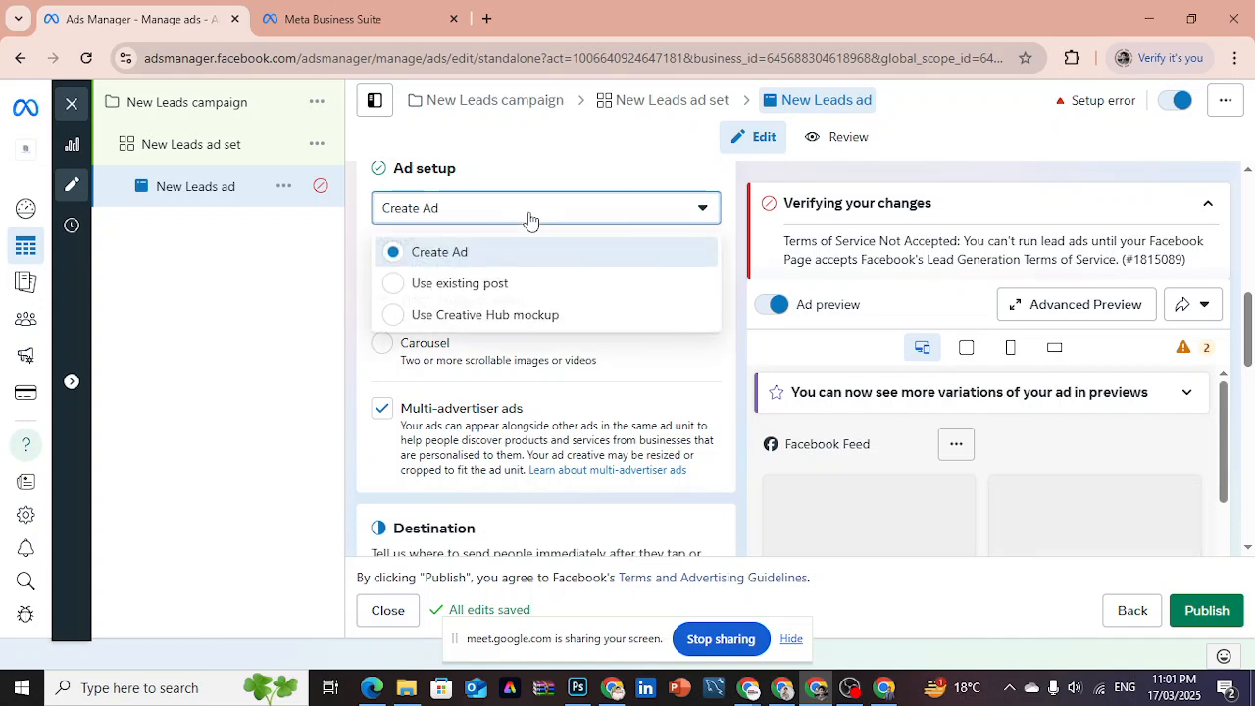
pyautogui.click(530, 217)
pyautogui.click(526, 219)
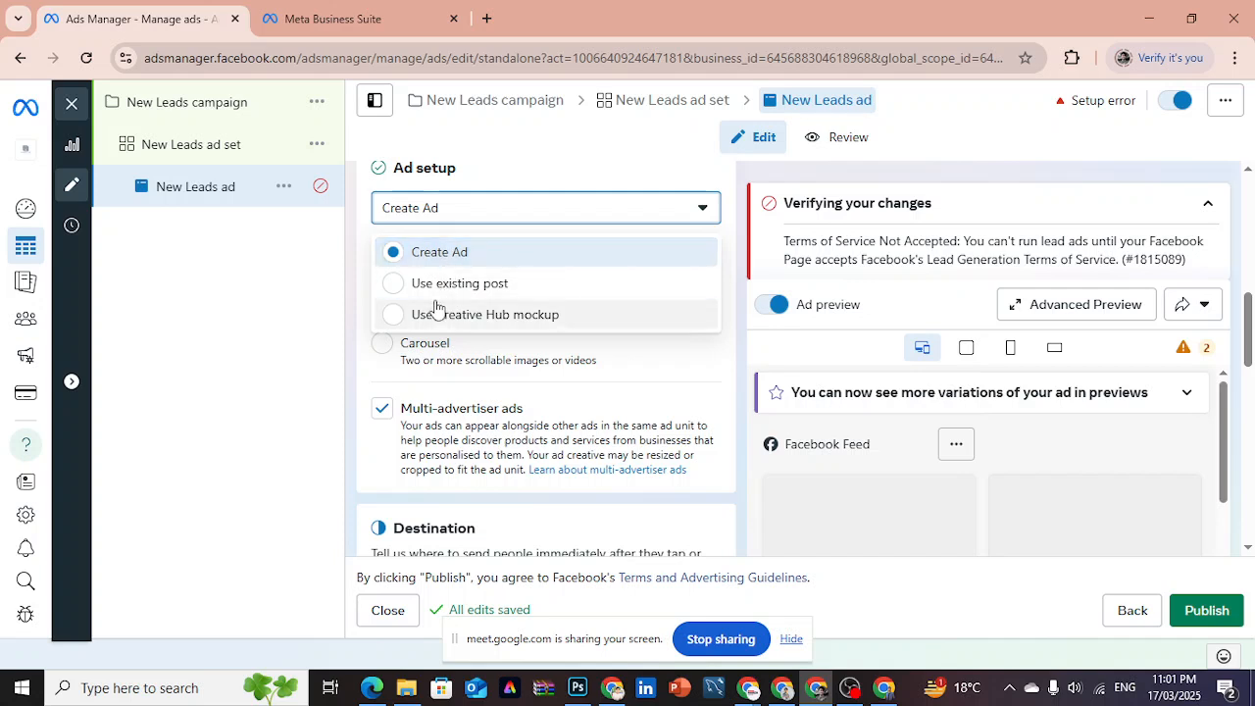
pyautogui.click(526, 213)
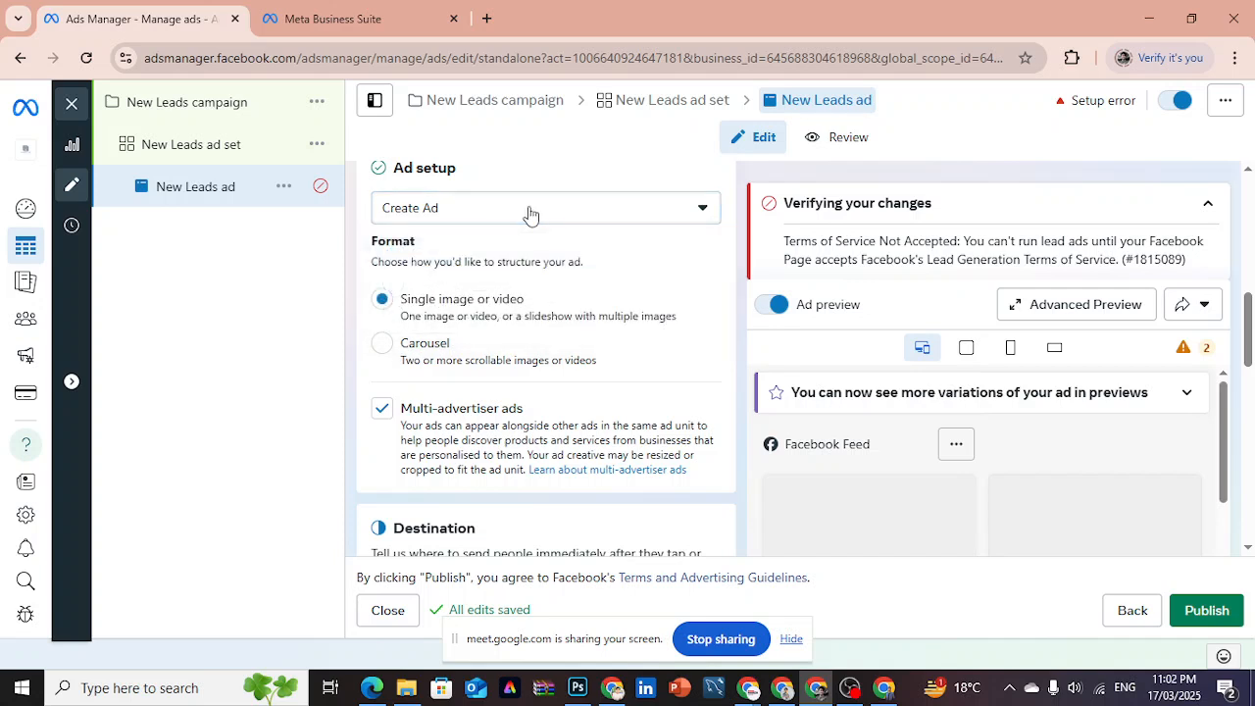
# - Start a new instant form in the Destination section of the New Leads ad
pyautogui.moveTo(1247, 337); pyautogui.dragTo(1248, 353)
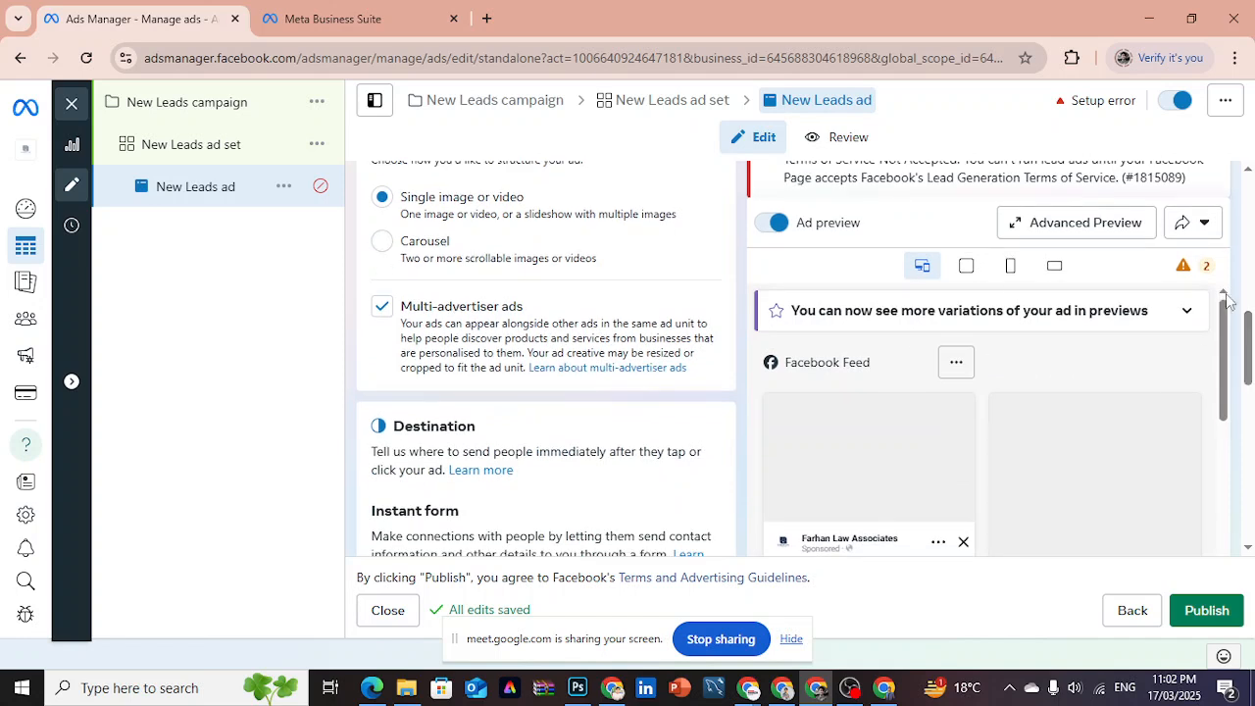
pyautogui.moveTo(1249, 343); pyautogui.dragTo(1251, 374)
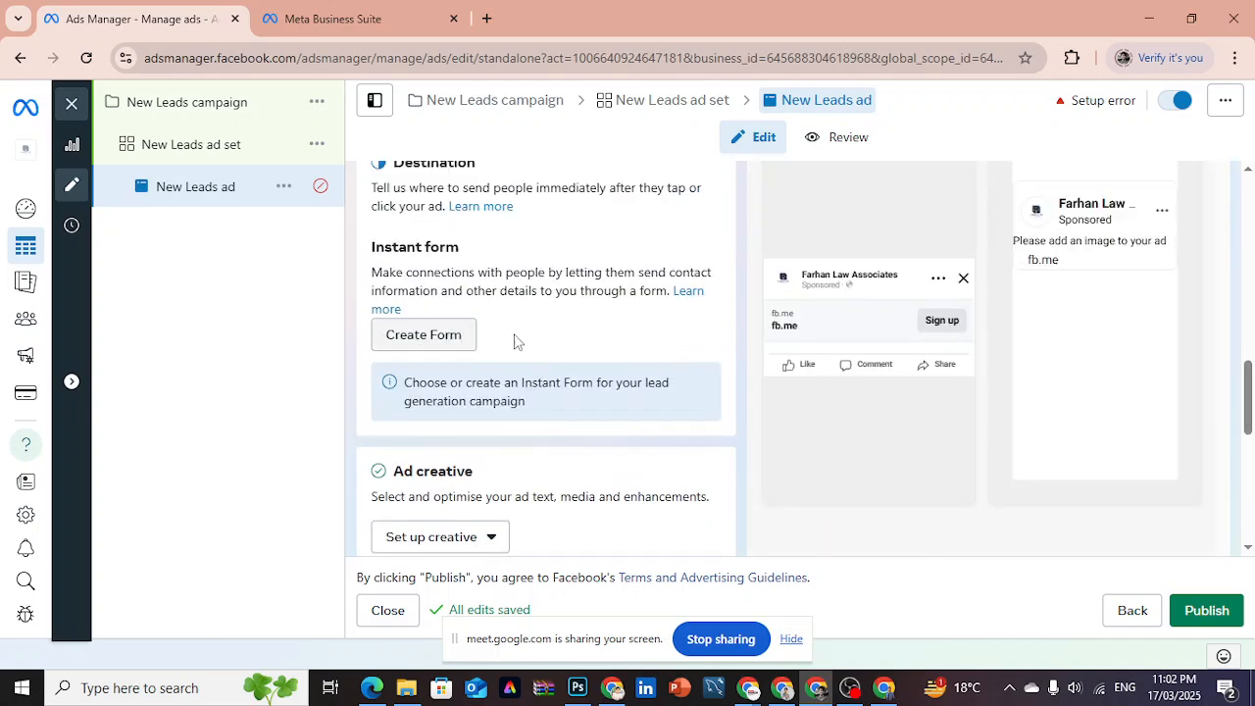
pyautogui.click(414, 344)
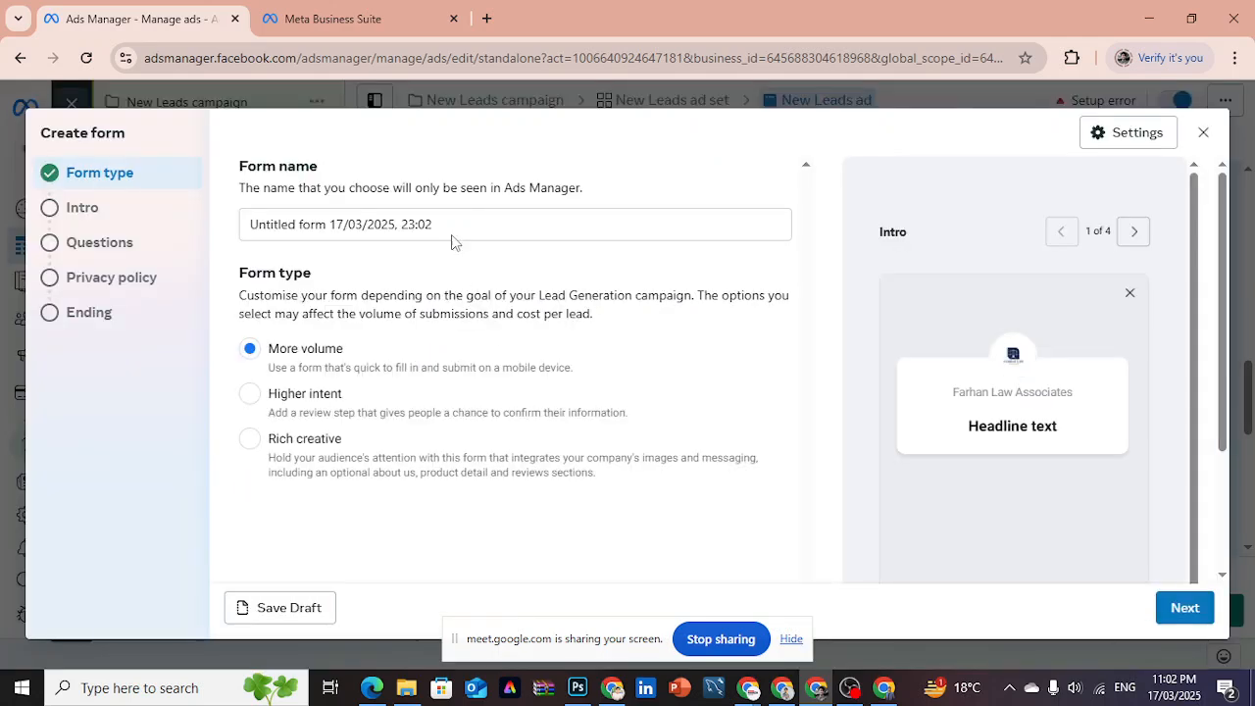
# - Switch to Facebook and open the MFES Solar Energy hybrid solar system post from the page's notifications
pyautogui.click(782, 687)
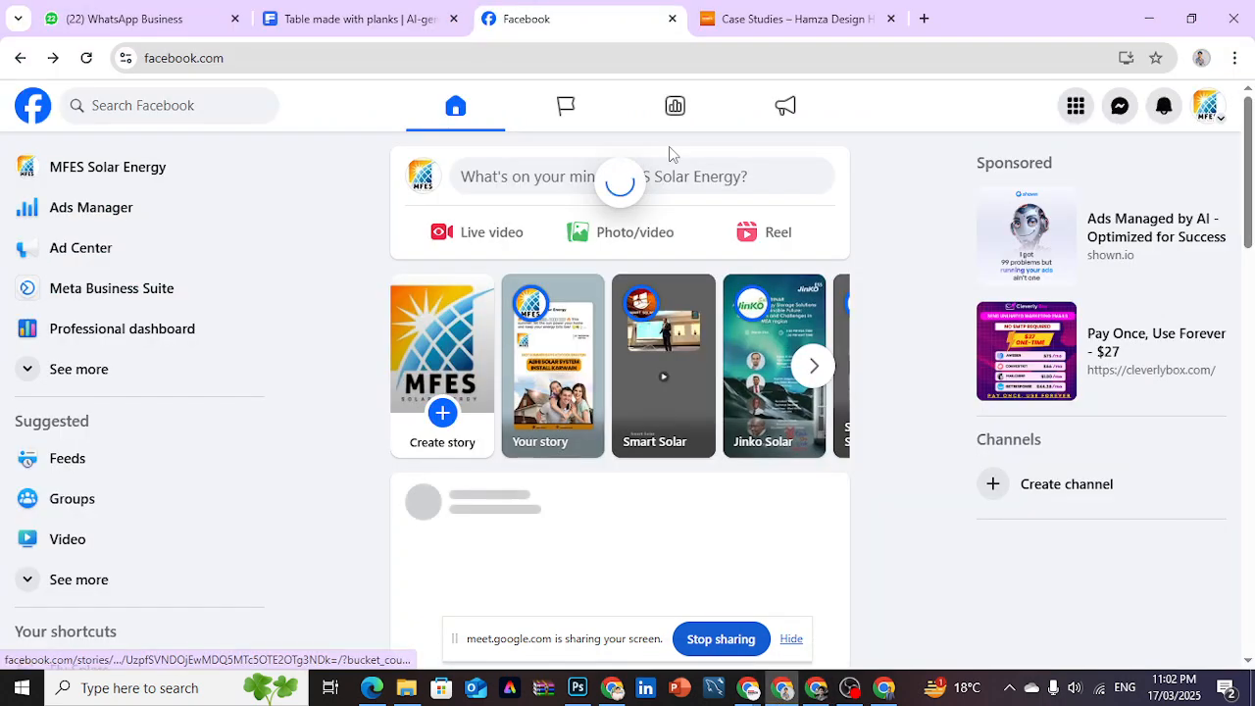
pyautogui.click(1207, 110)
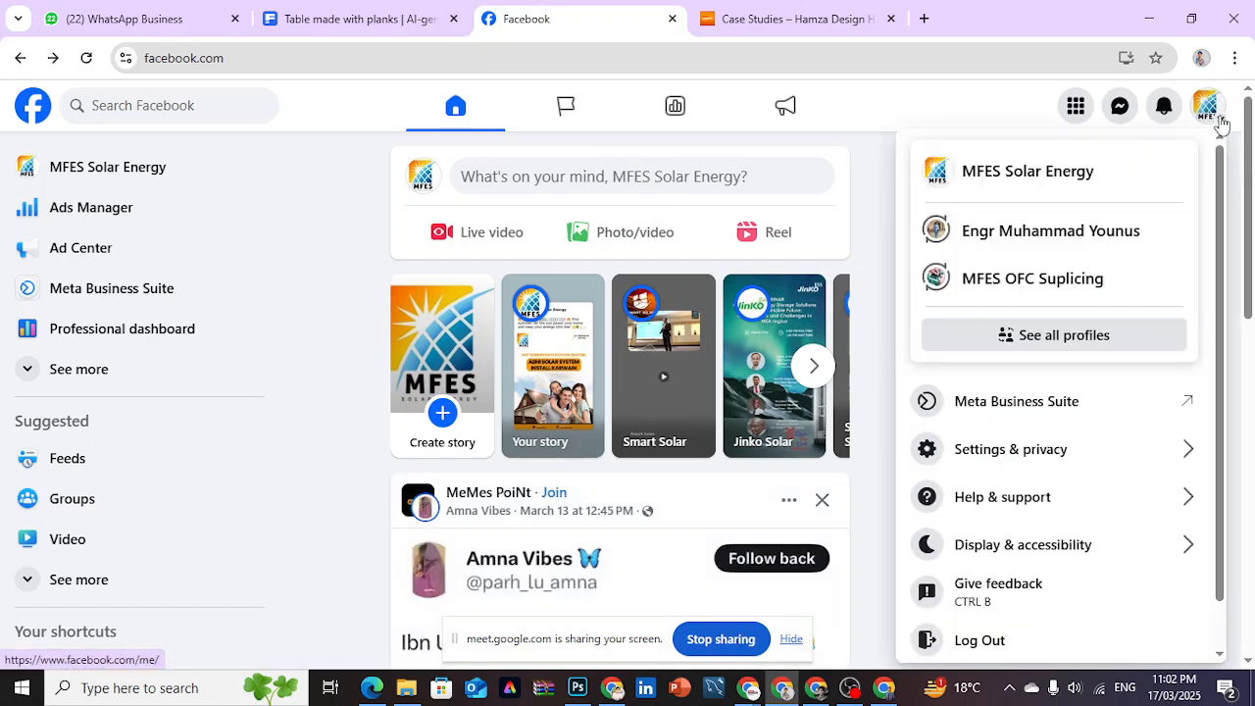
pyautogui.click(1165, 108)
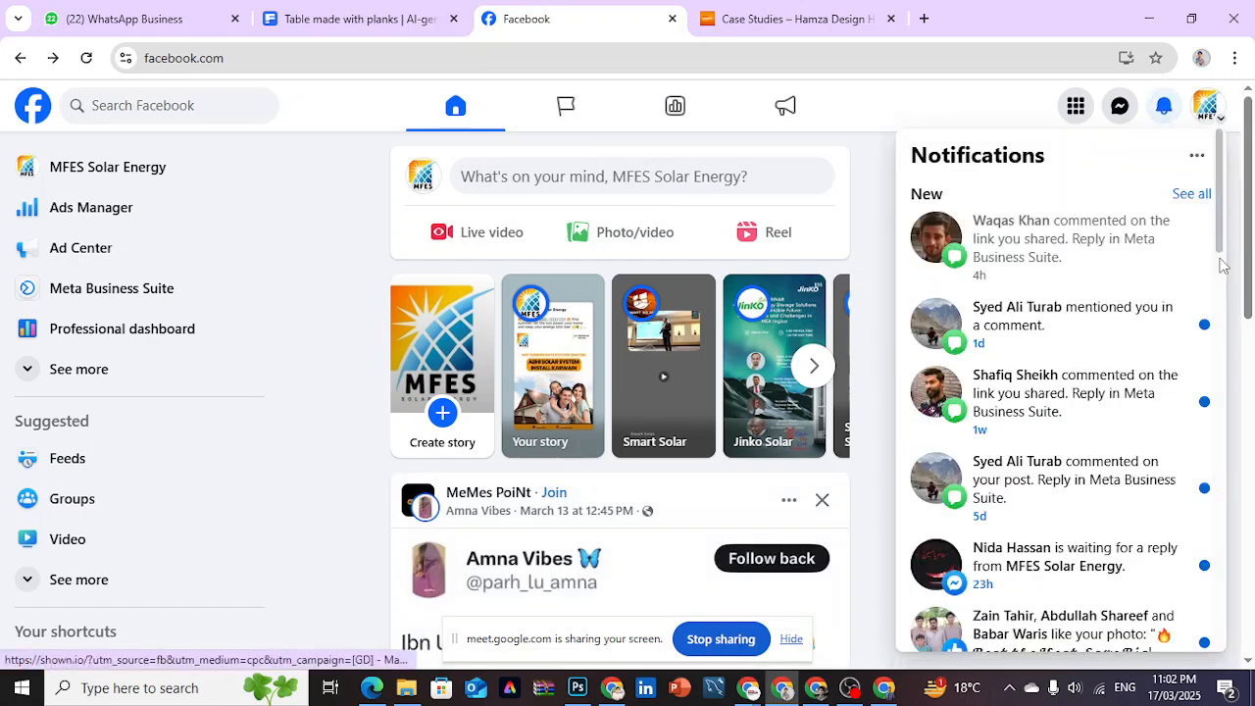
pyautogui.scroll(-3, 1223, 397)
pyautogui.scroll(-5, 1224, 397)
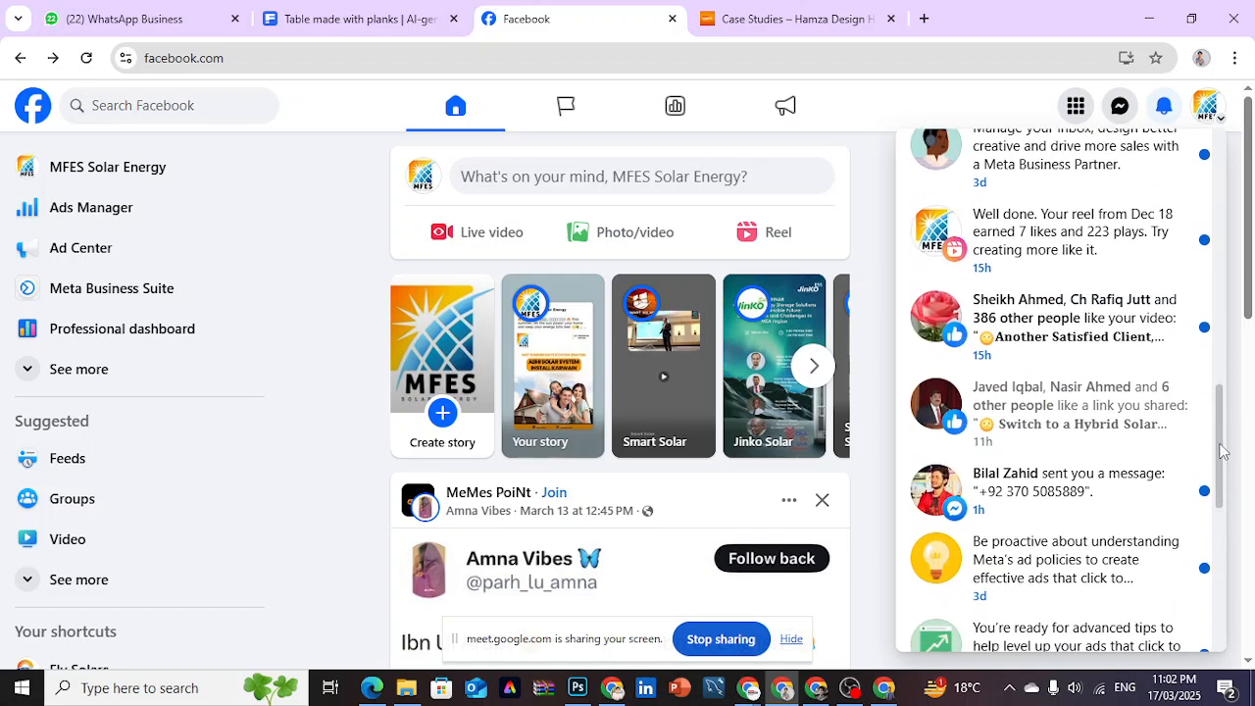
pyautogui.scroll(-1, 1223, 461)
pyautogui.click(1064, 404)
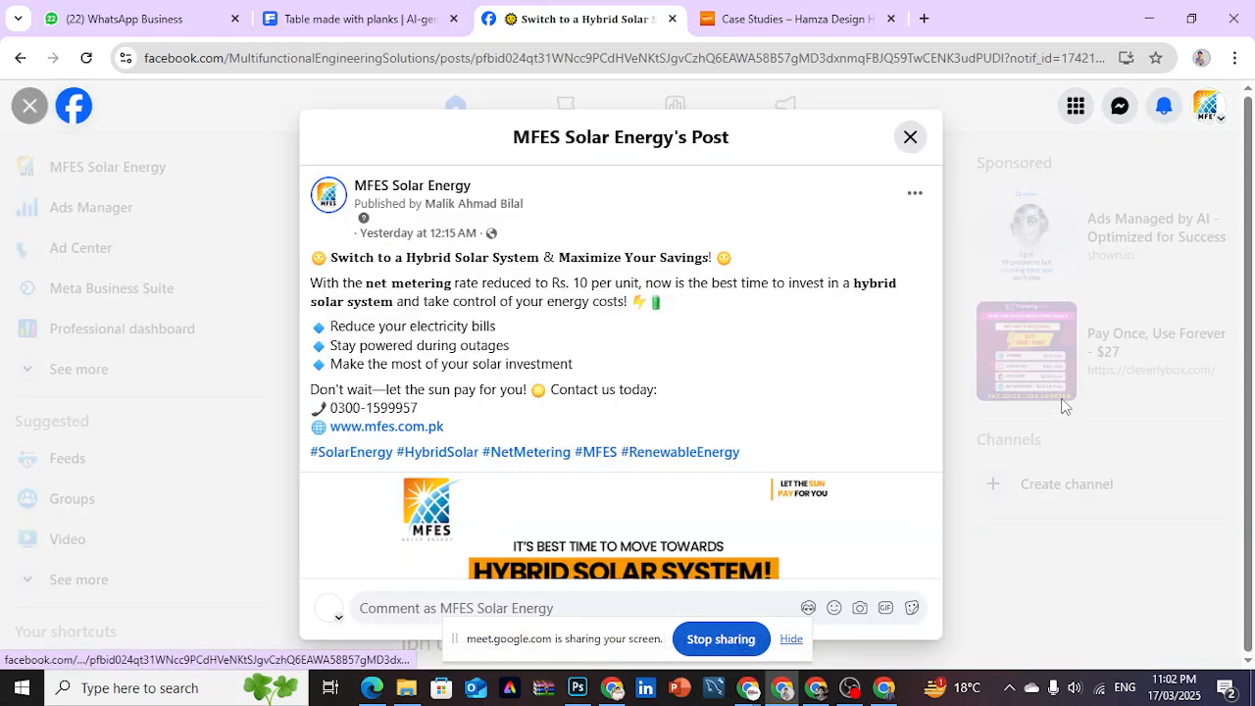
# - Open the lead form attached to the MFES Solar Energy post and read its intro headline
pyautogui.moveTo(933, 279); pyautogui.dragTo(949, 552)
pyautogui.click(884, 313)
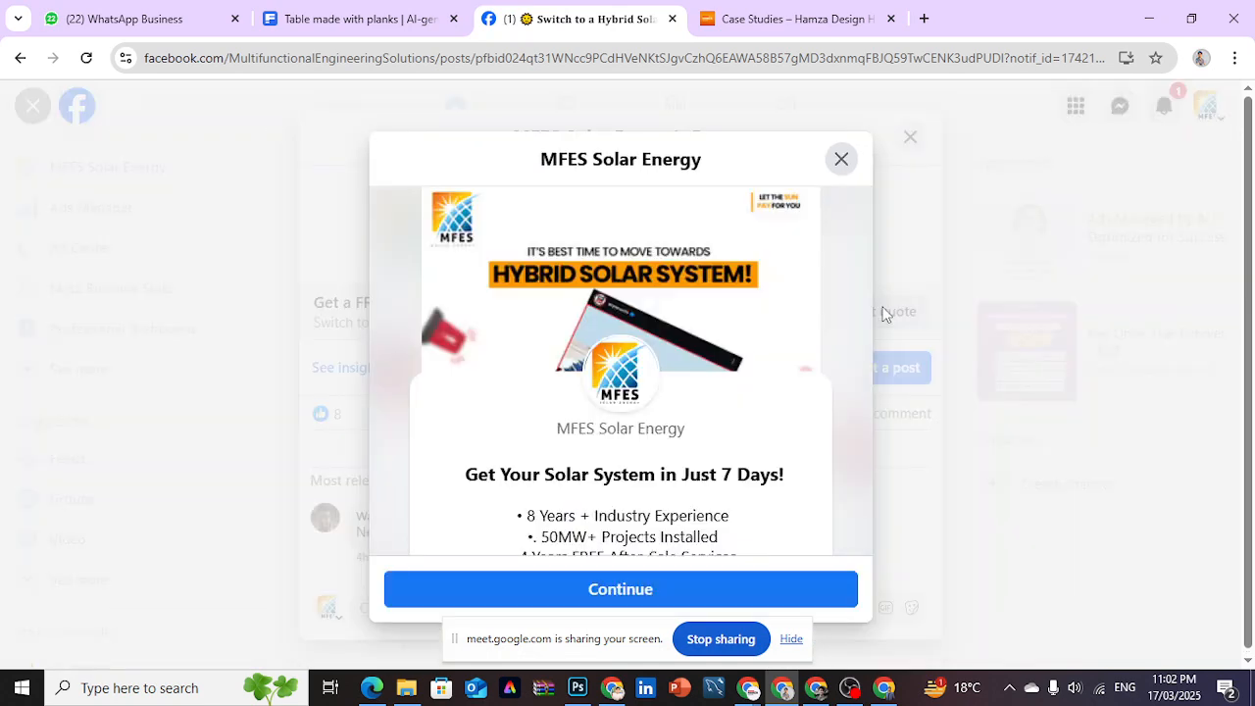
pyautogui.moveTo(863, 276); pyautogui.dragTo(863, 310)
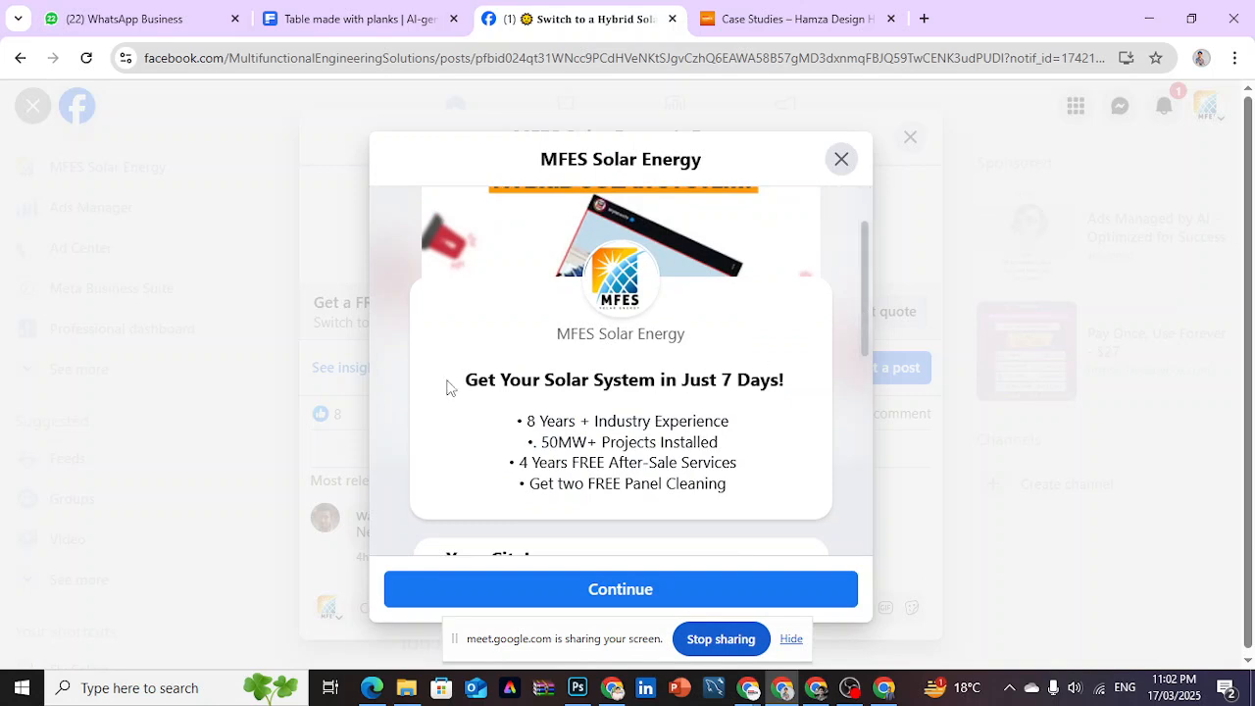
pyautogui.moveTo(454, 389); pyautogui.dragTo(799, 389)
pyautogui.click(799, 389)
# - Compare the new form with the MFES Solar Energy lead form on Facebook and read its industry experience bullet
pyautogui.click(815, 687)
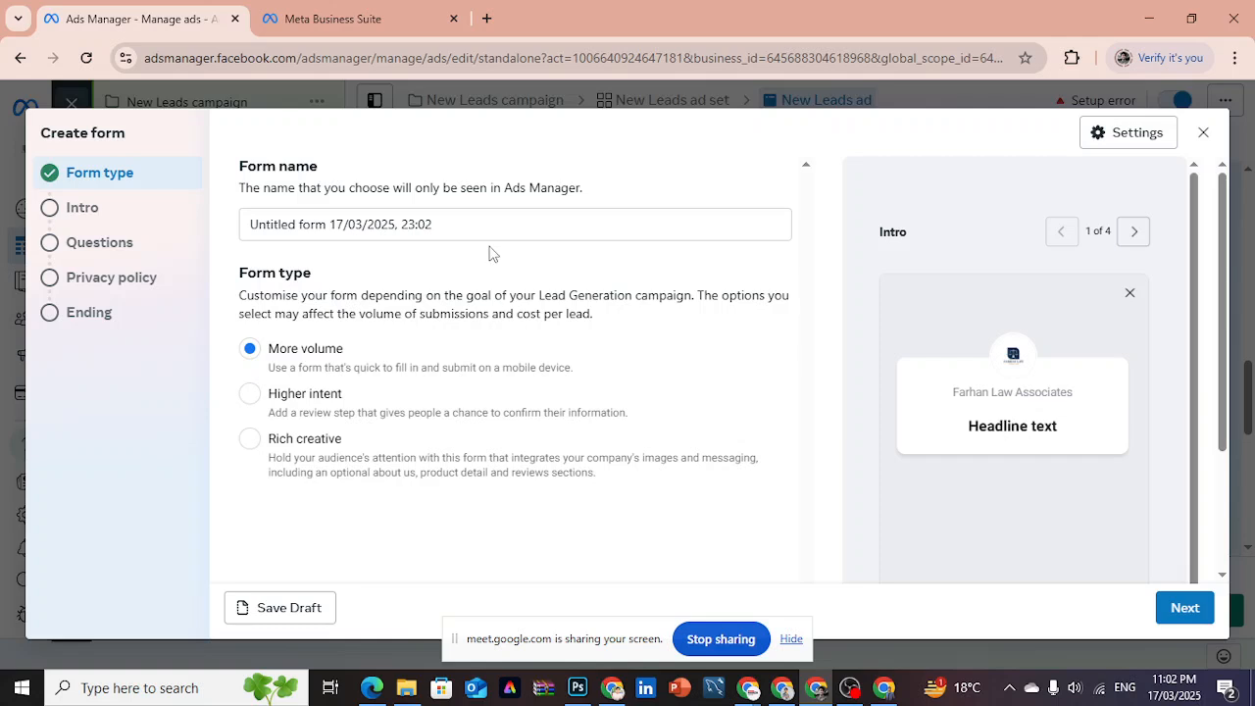
pyautogui.click(781, 687)
pyautogui.moveTo(508, 420); pyautogui.dragTo(586, 438)
pyautogui.click(764, 475)
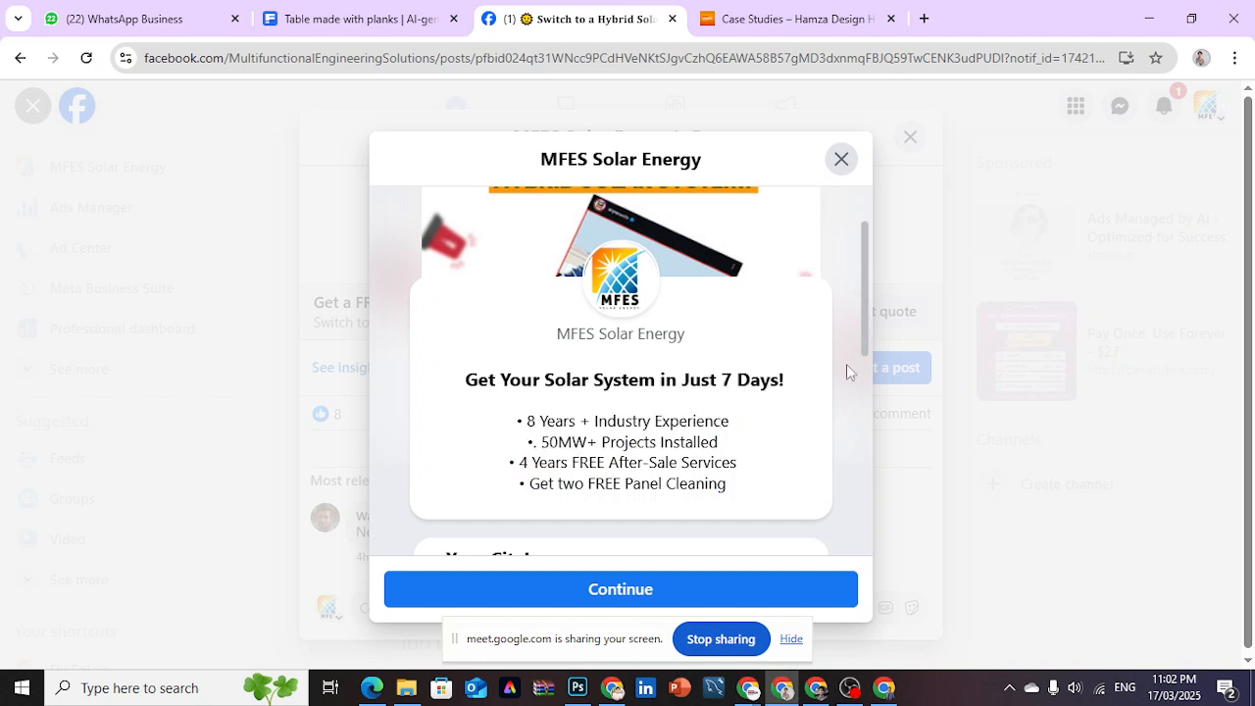
pyautogui.moveTo(863, 319); pyautogui.dragTo(864, 321)
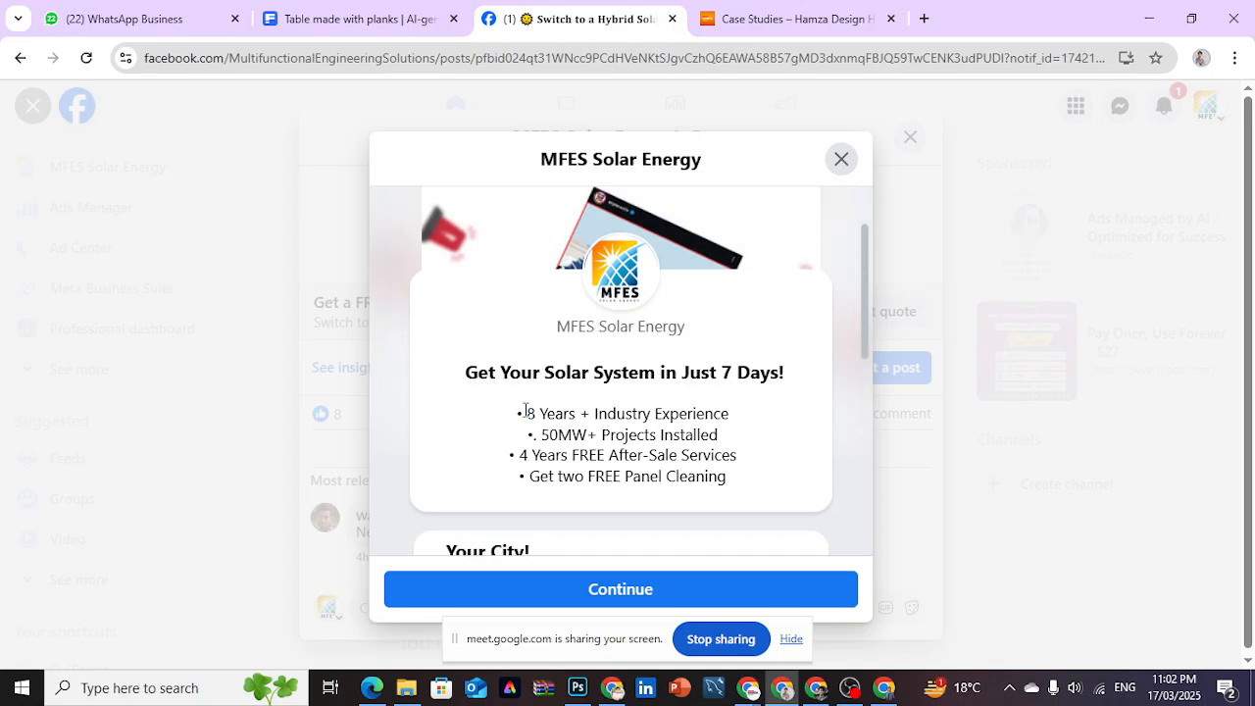
pyautogui.moveTo(738, 417); pyautogui.dragTo(561, 412)
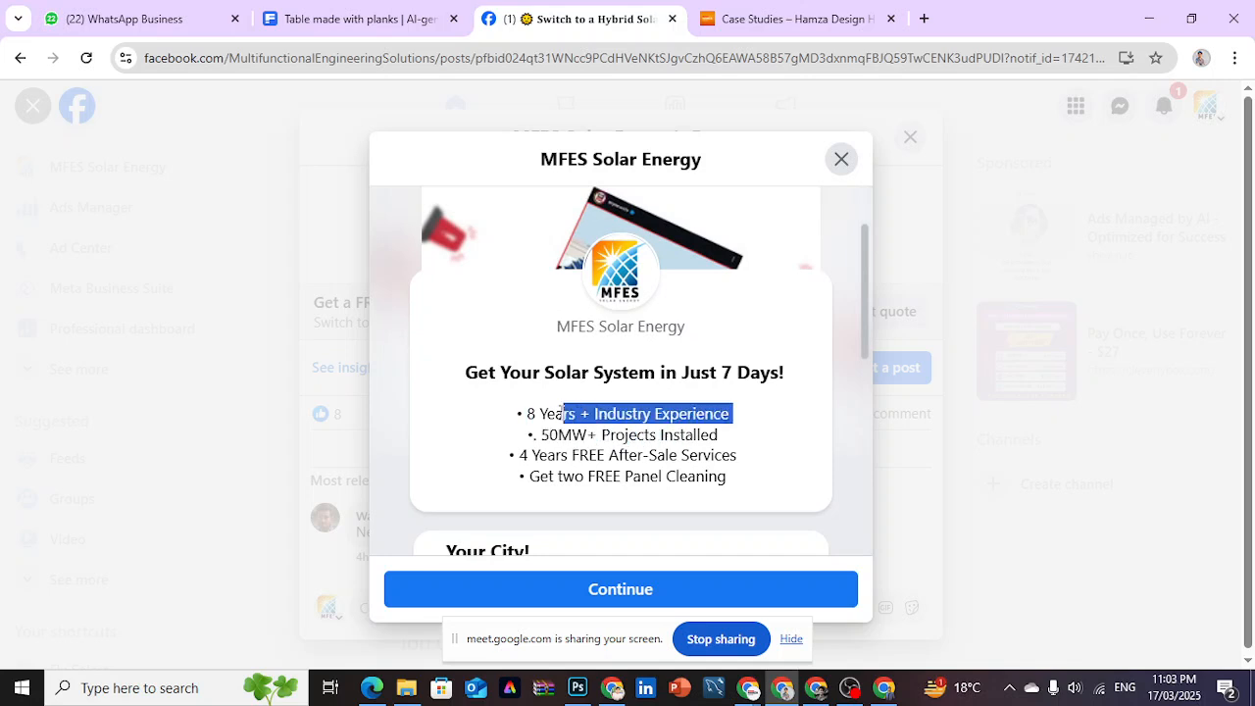
pyautogui.click(737, 449)
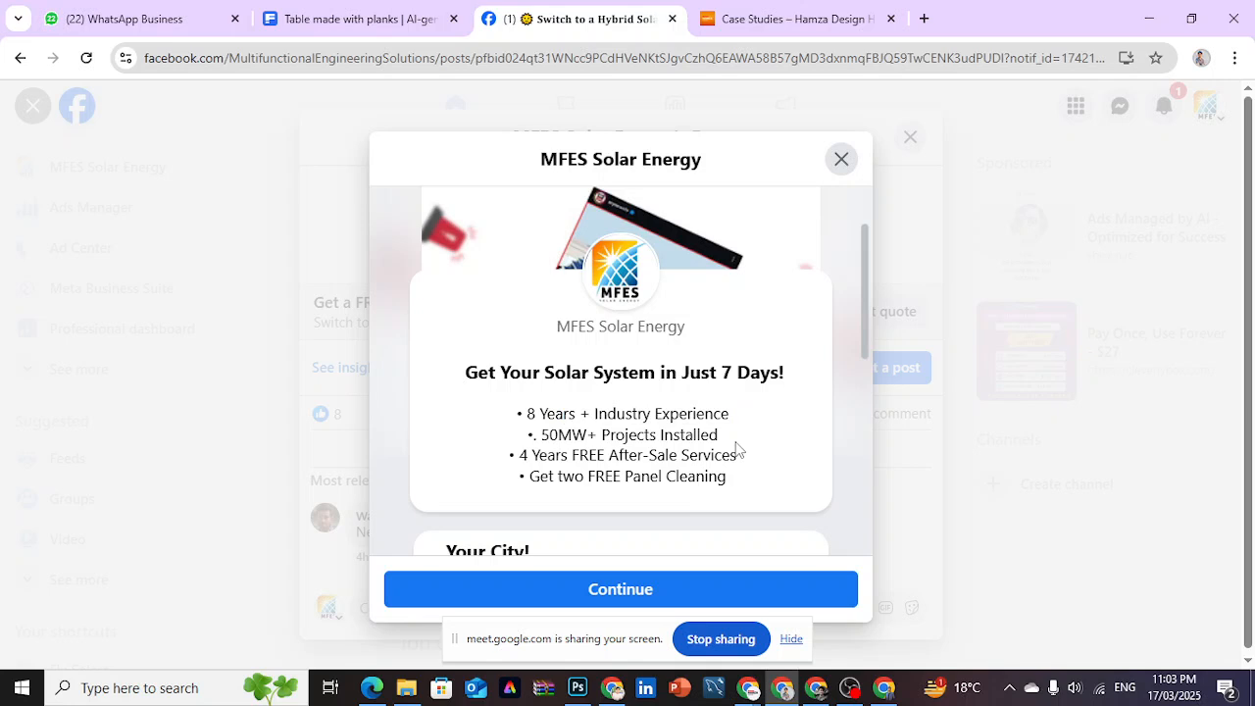
# - Read the projects, after-sale services and panel cleaning bullets in the example lead form's intro
pyautogui.moveTo(542, 443); pyautogui.dragTo(596, 435)
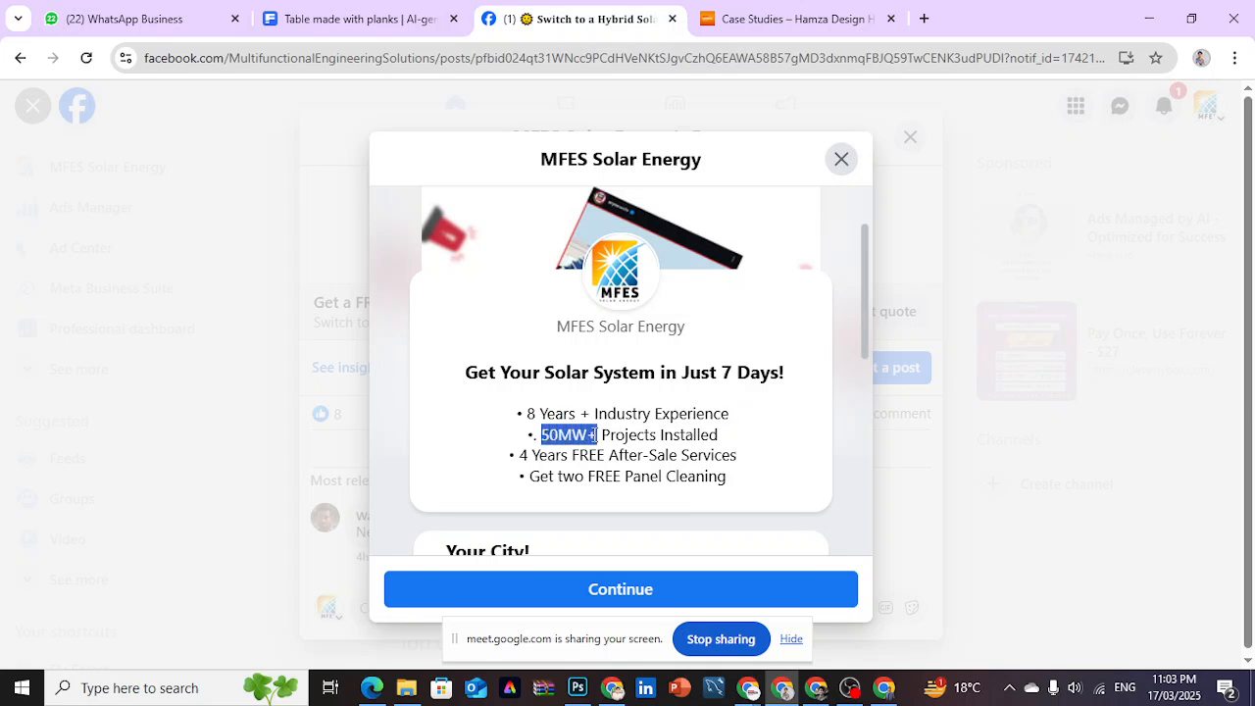
pyautogui.click(762, 442)
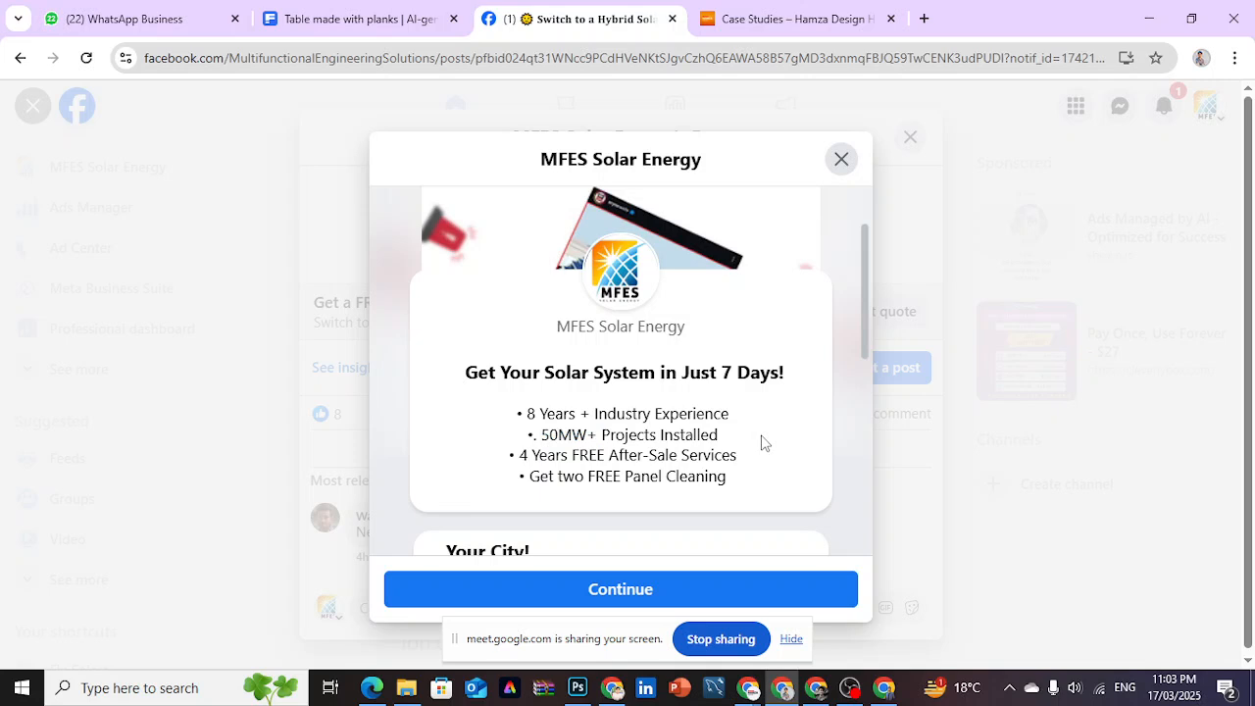
pyautogui.moveTo(520, 455); pyautogui.dragTo(630, 455)
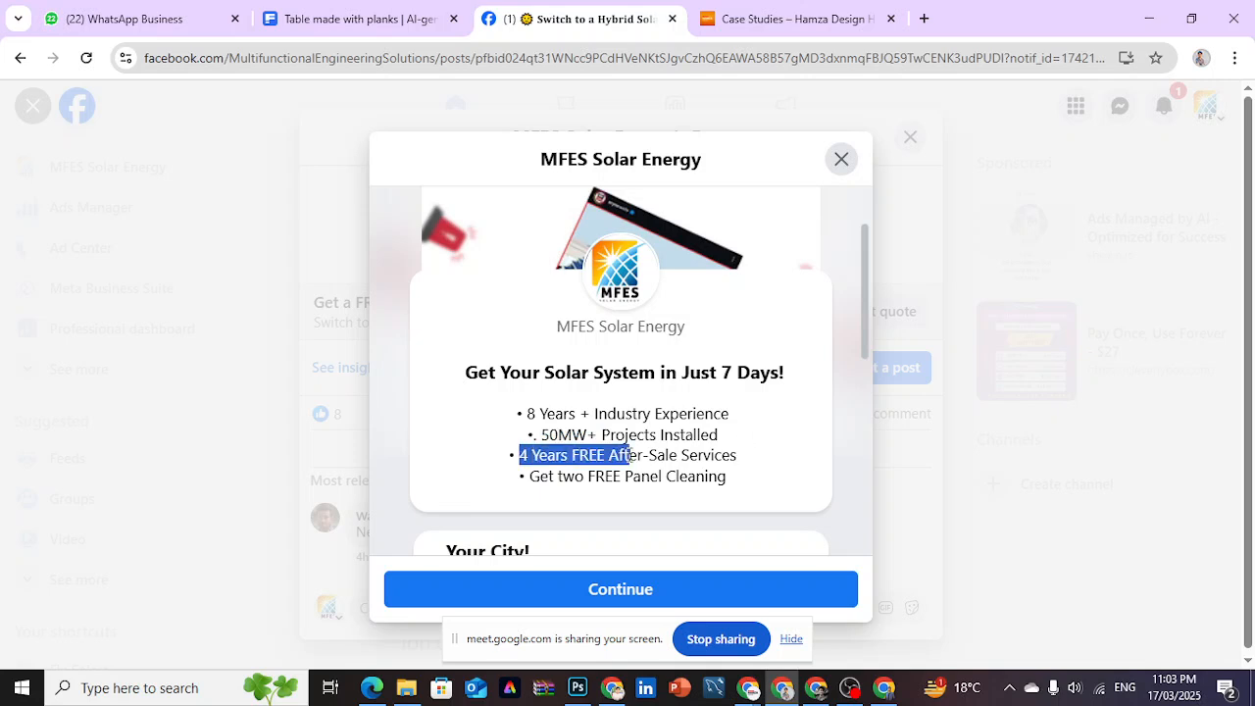
pyautogui.click(743, 461)
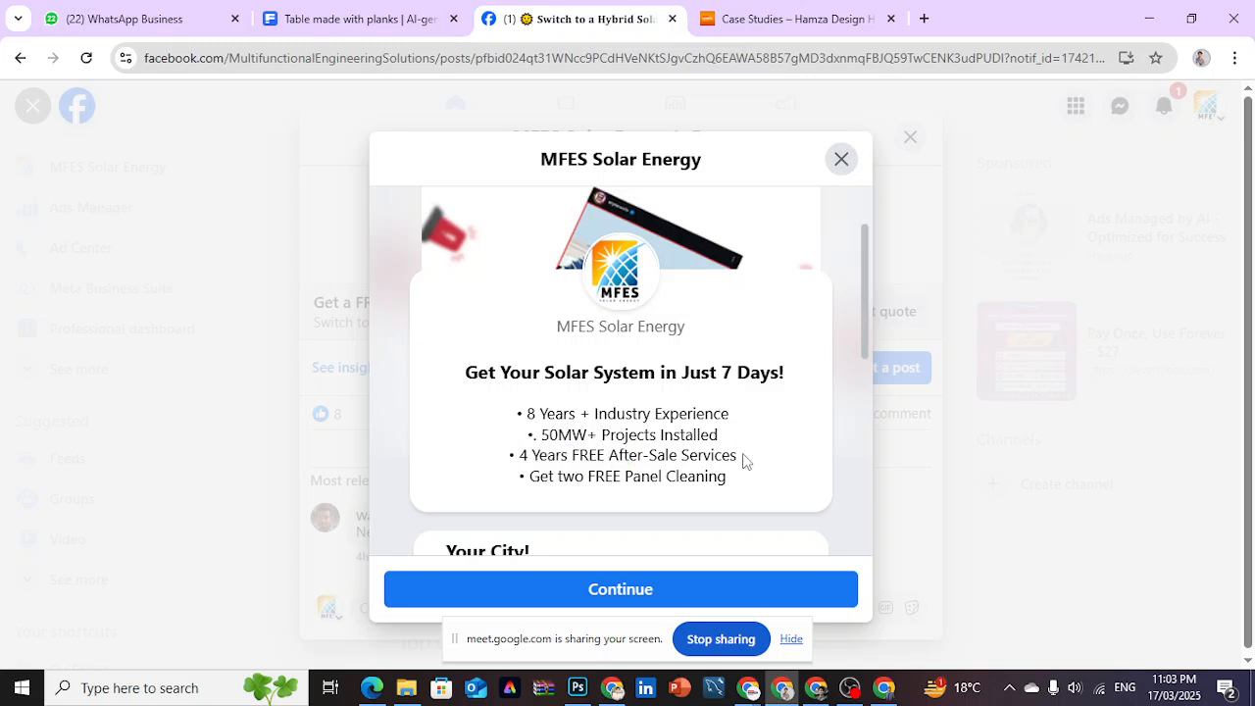
pyautogui.moveTo(742, 454); pyautogui.dragTo(608, 451)
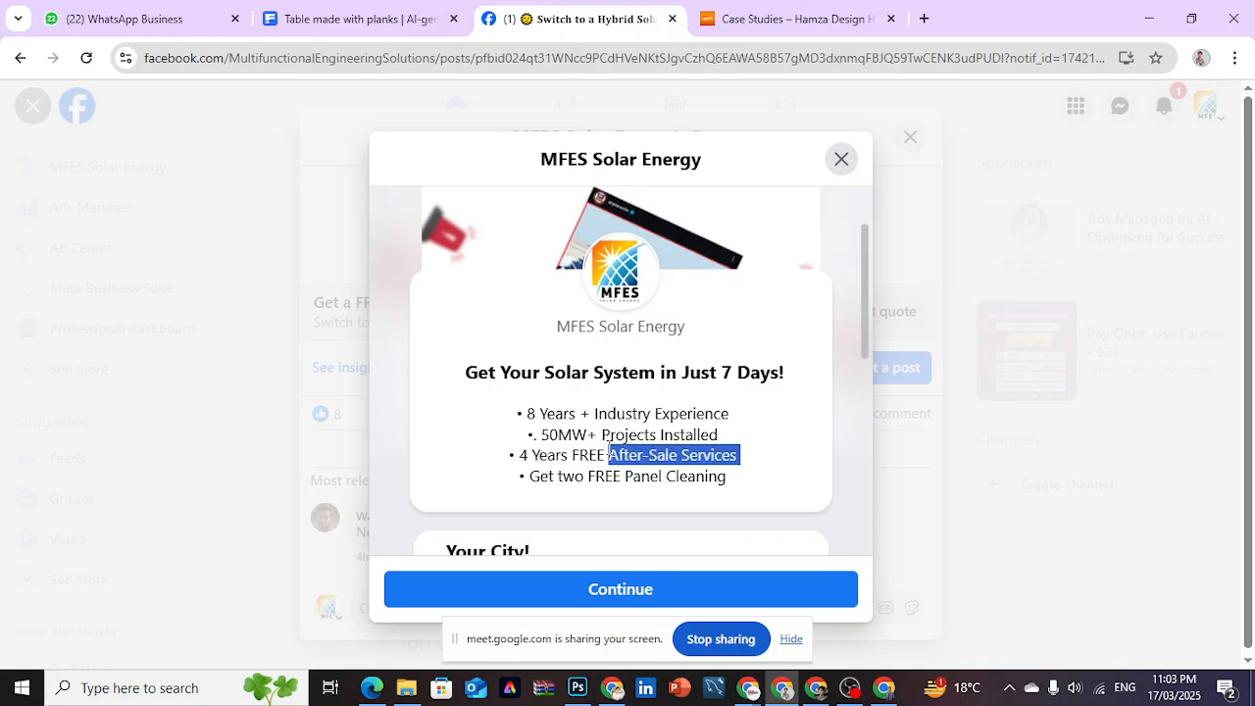
pyautogui.click(772, 463)
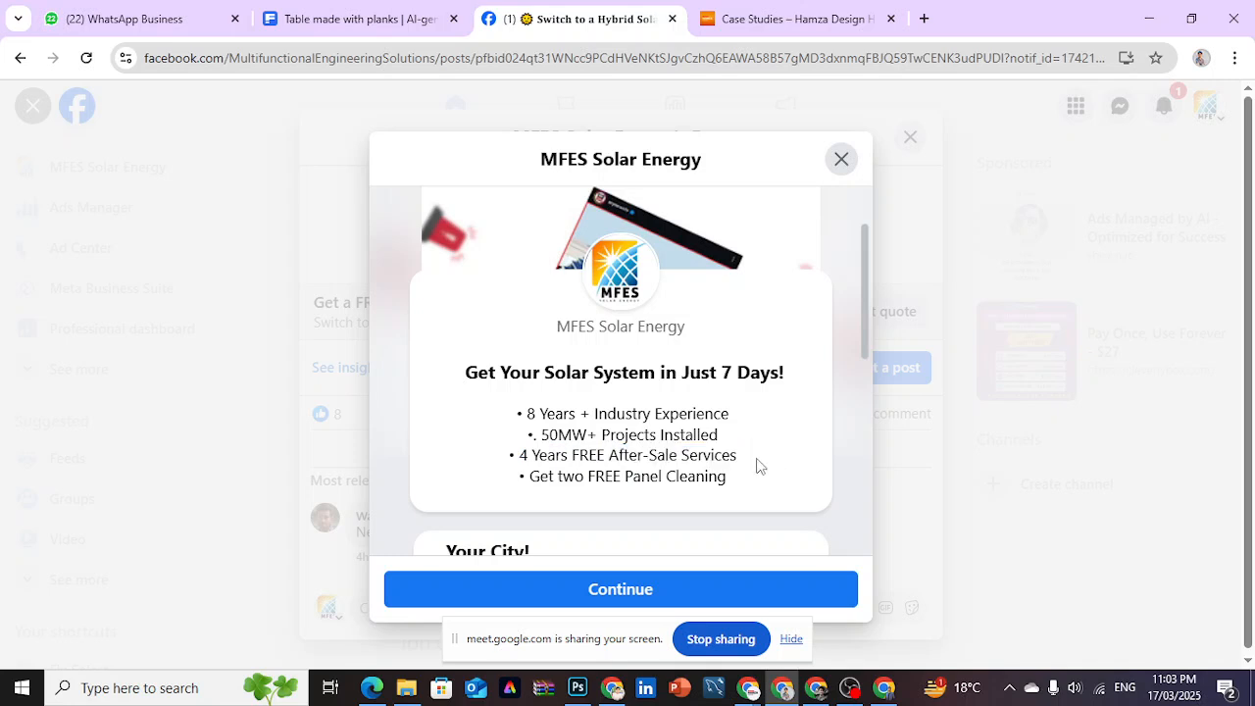
pyautogui.moveTo(556, 470); pyautogui.dragTo(636, 468)
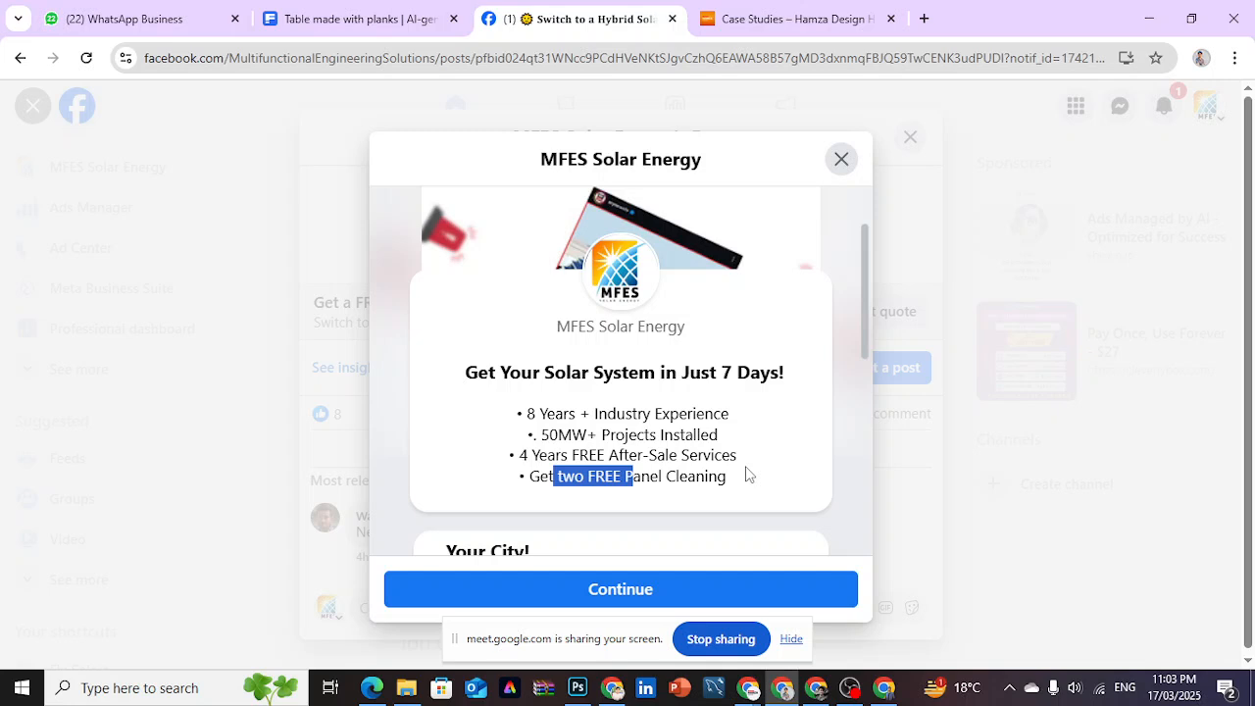
pyautogui.click(796, 442)
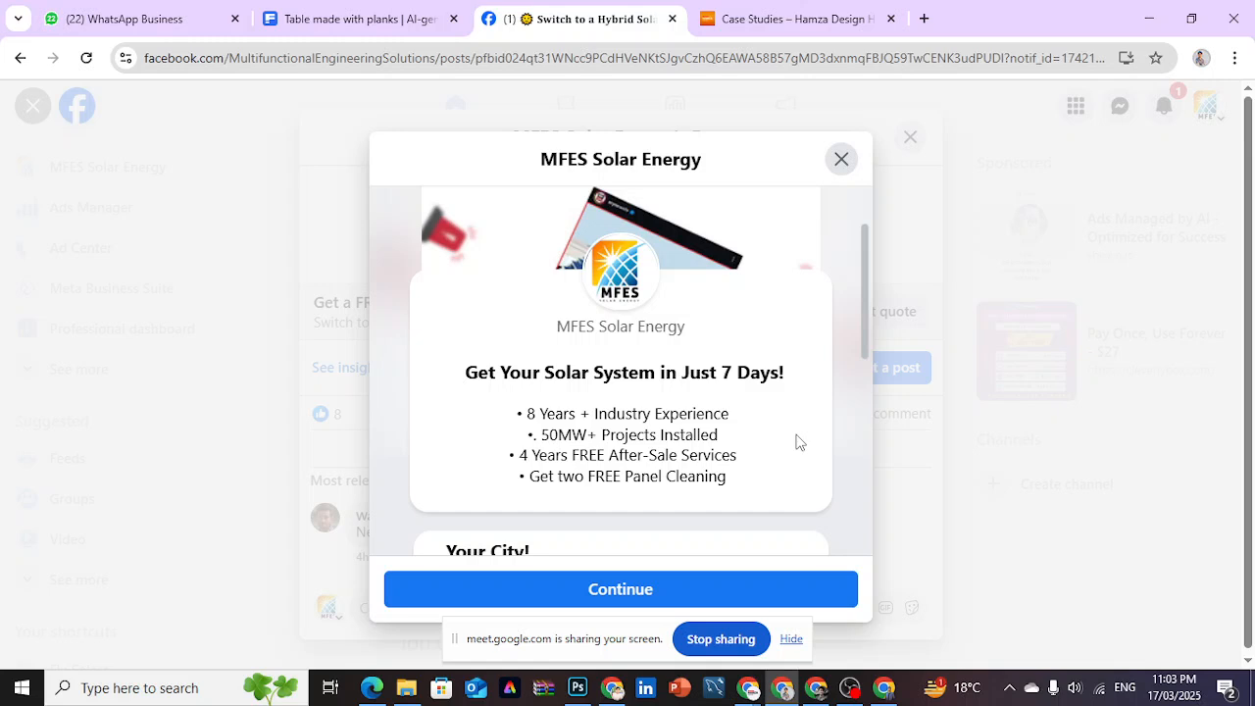
pyautogui.scroll(-1, 867, 333)
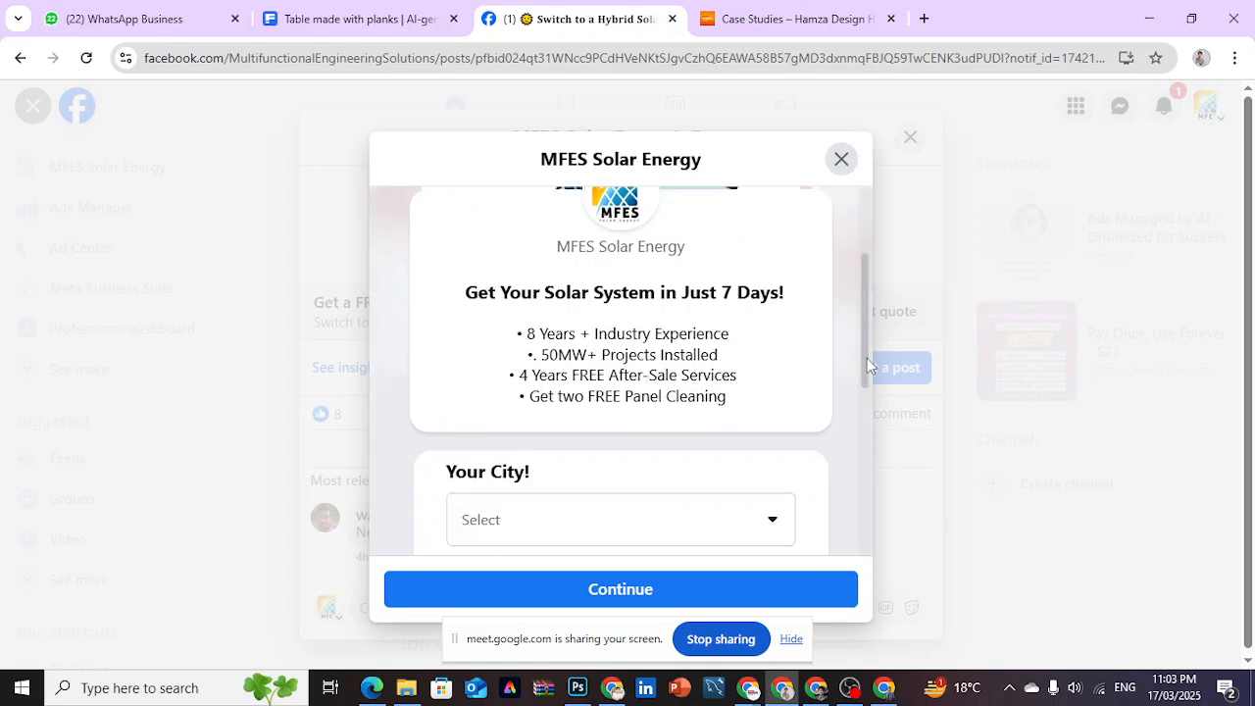
# - Switch to Ads Manager and name the new instant form "1st Form"
pyautogui.click(821, 688)
pyautogui.moveTo(463, 218); pyautogui.dragTo(242, 226)
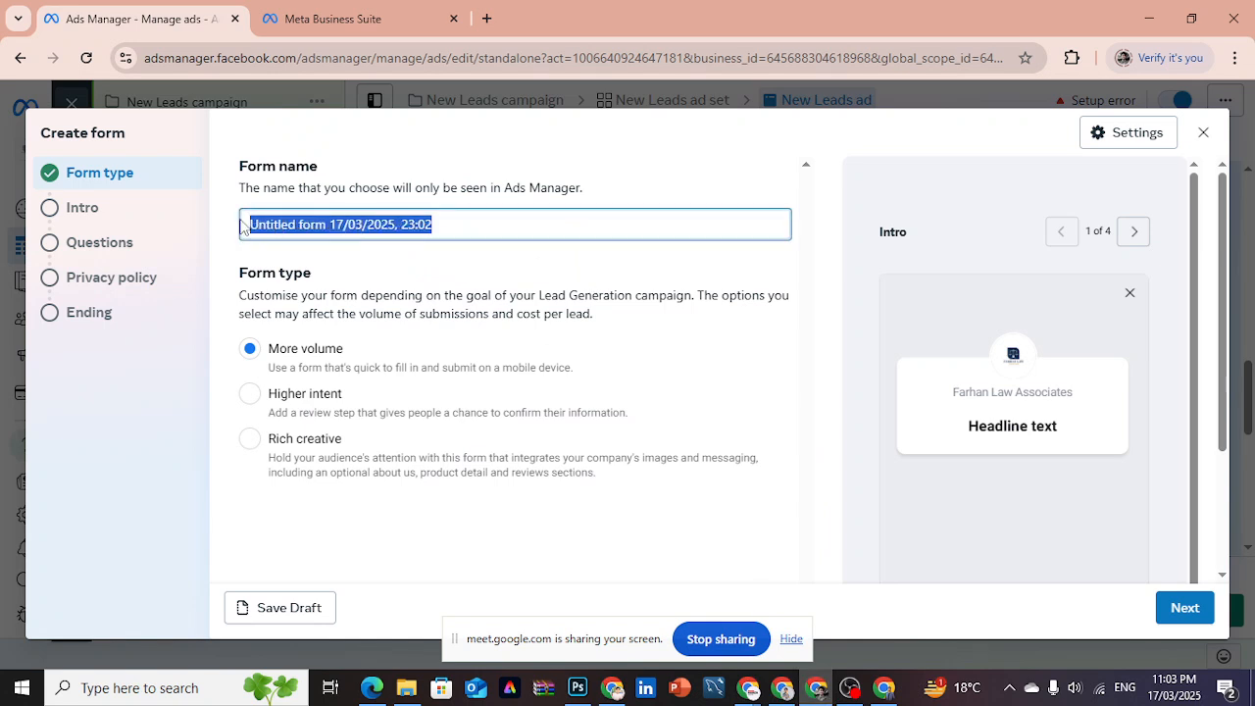
pyautogui.write('11st')
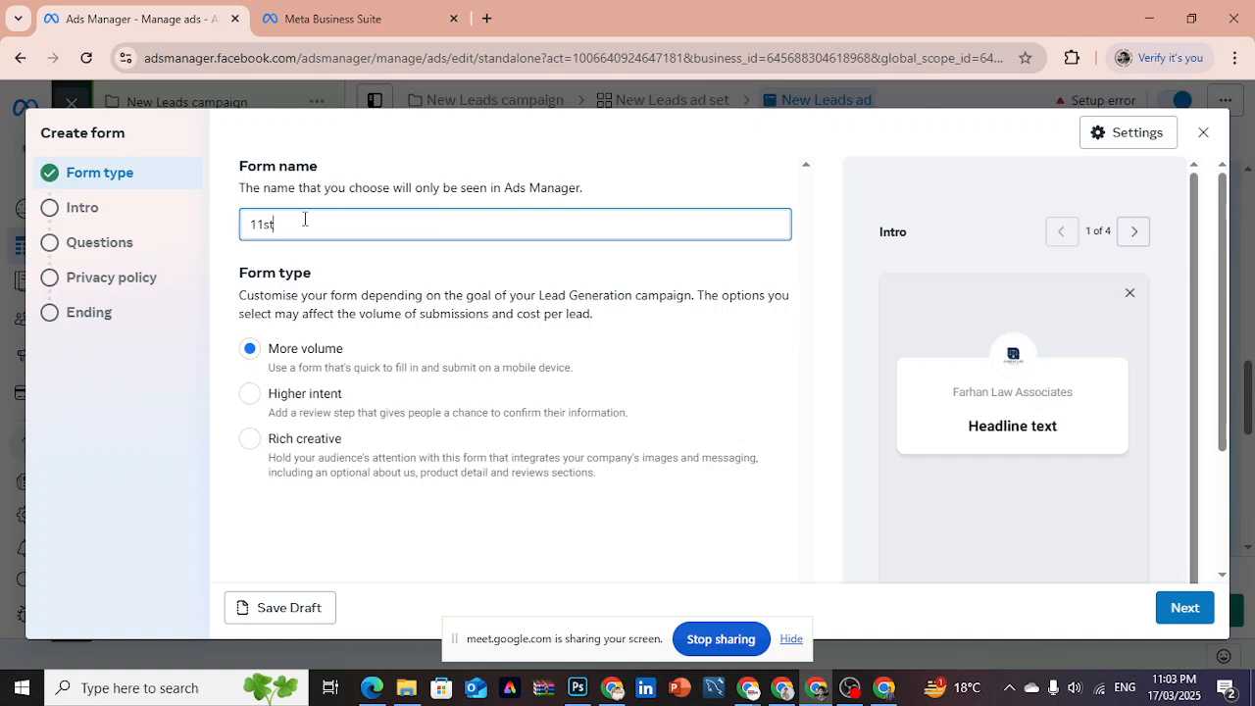
pyautogui.press('BackSpace')
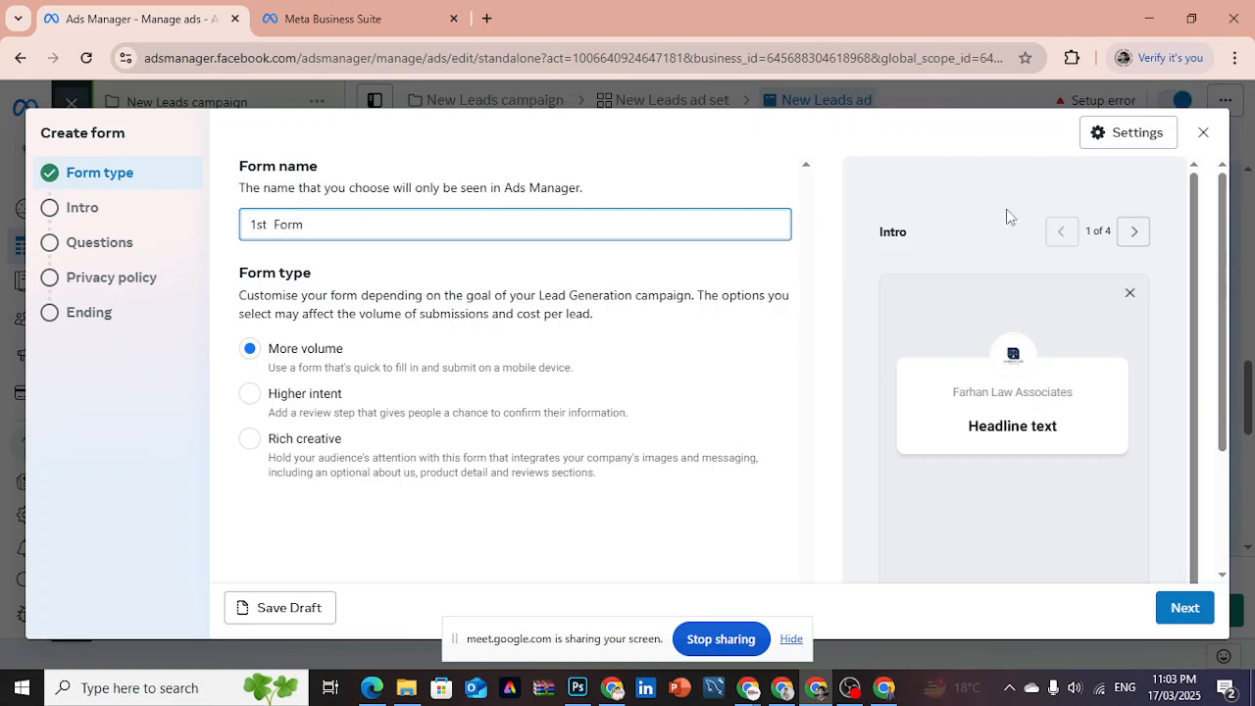
# - Set the form type to Higher intent and check the preview of its review screen
pyautogui.moveTo(1225, 282); pyautogui.dragTo(1227, 274)
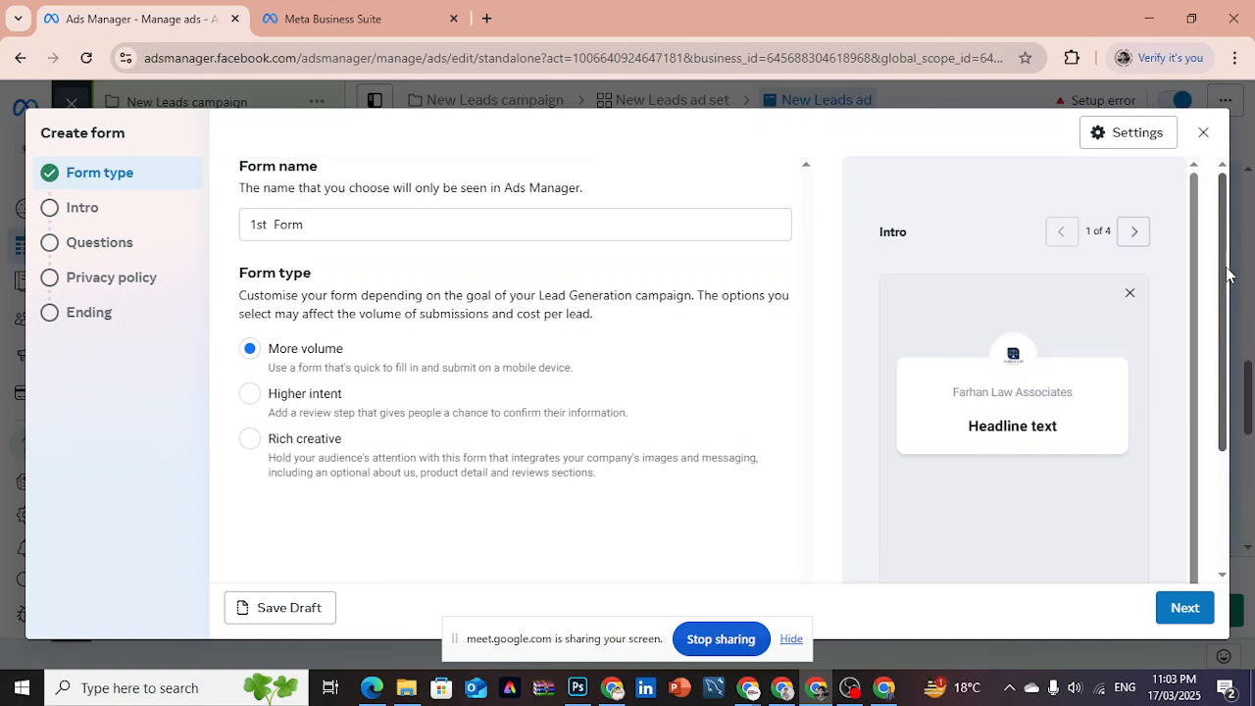
pyautogui.scroll(-2, 1227, 275)
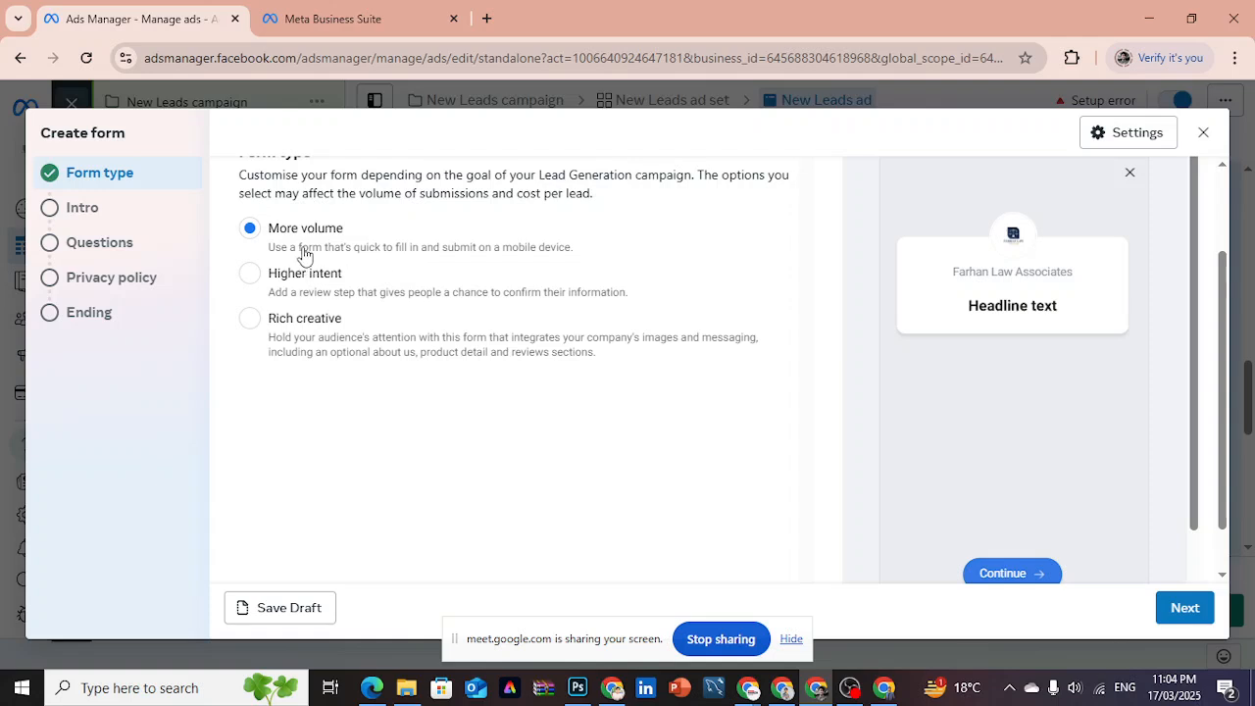
pyautogui.click(250, 273)
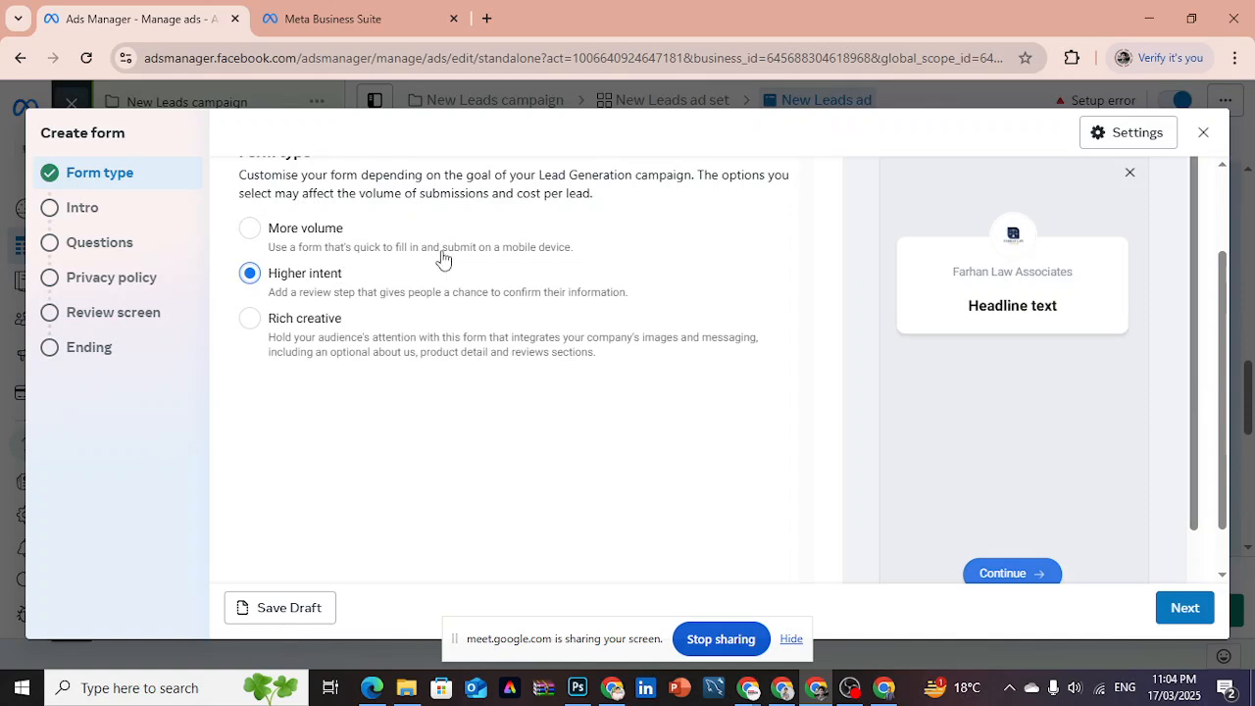
pyautogui.click(147, 313)
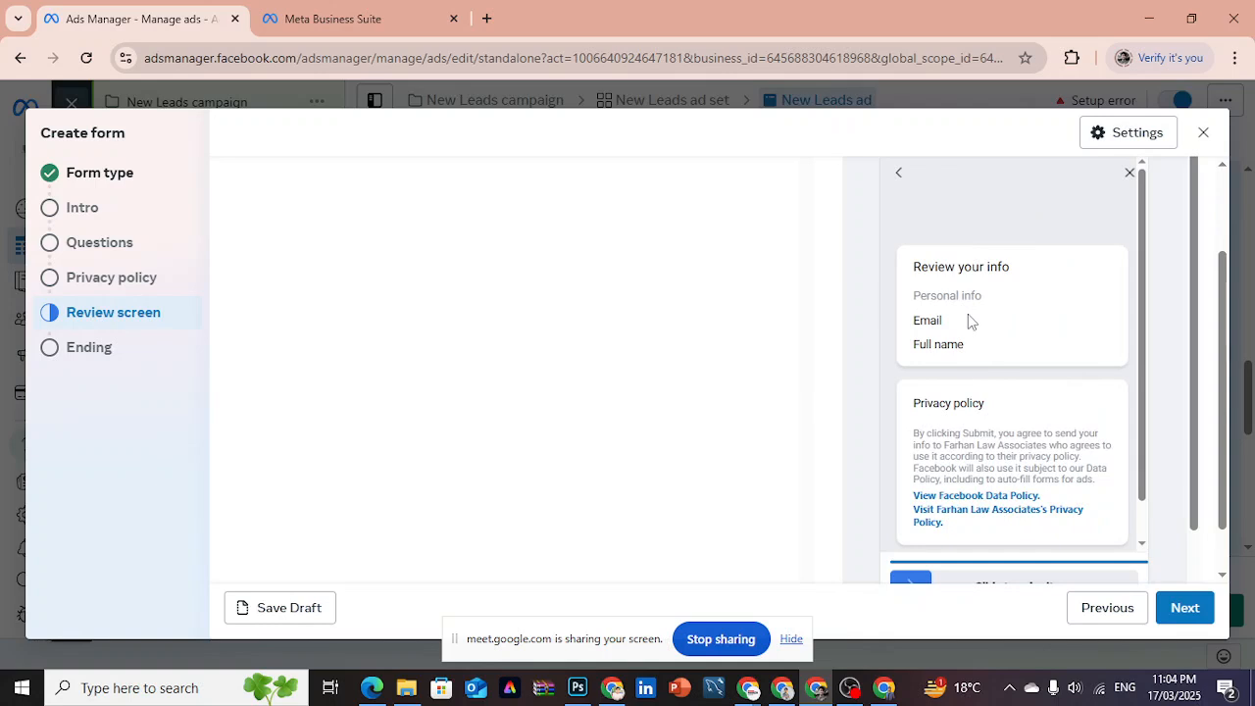
pyautogui.click(128, 185)
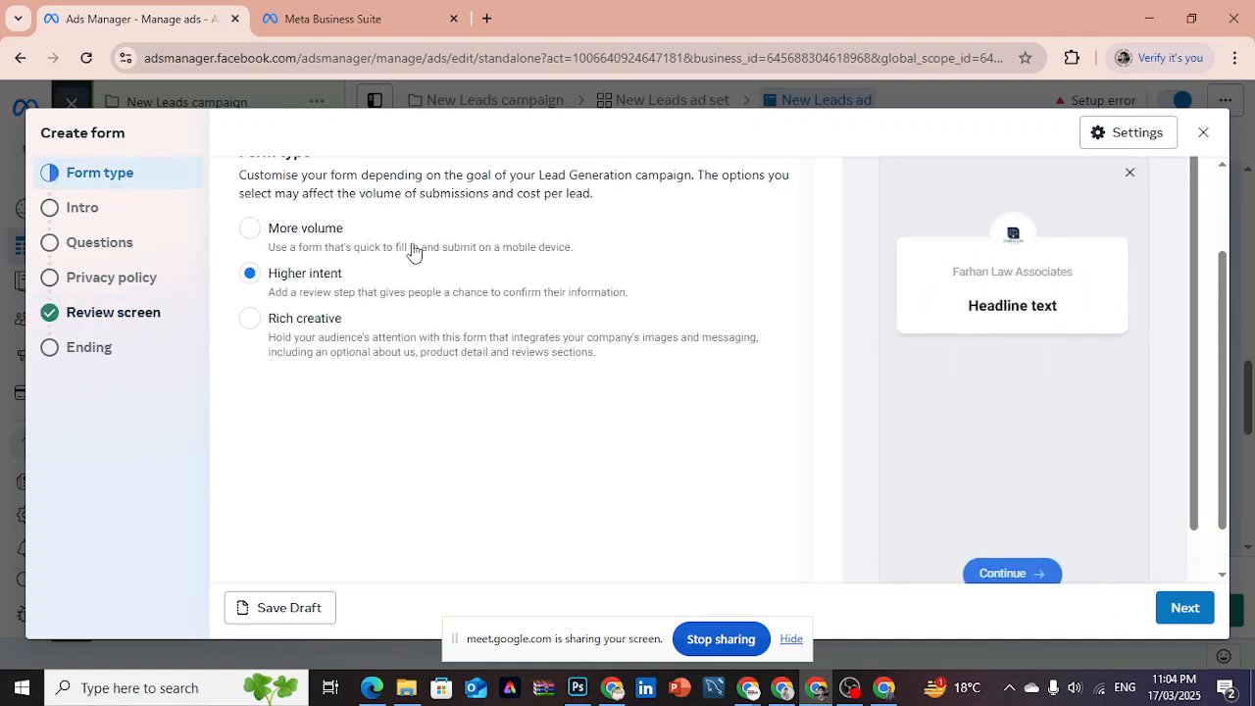
# - Preview the Rich creative form type, set the type back to Higher intent and continue to the Intro section
pyautogui.click(324, 322)
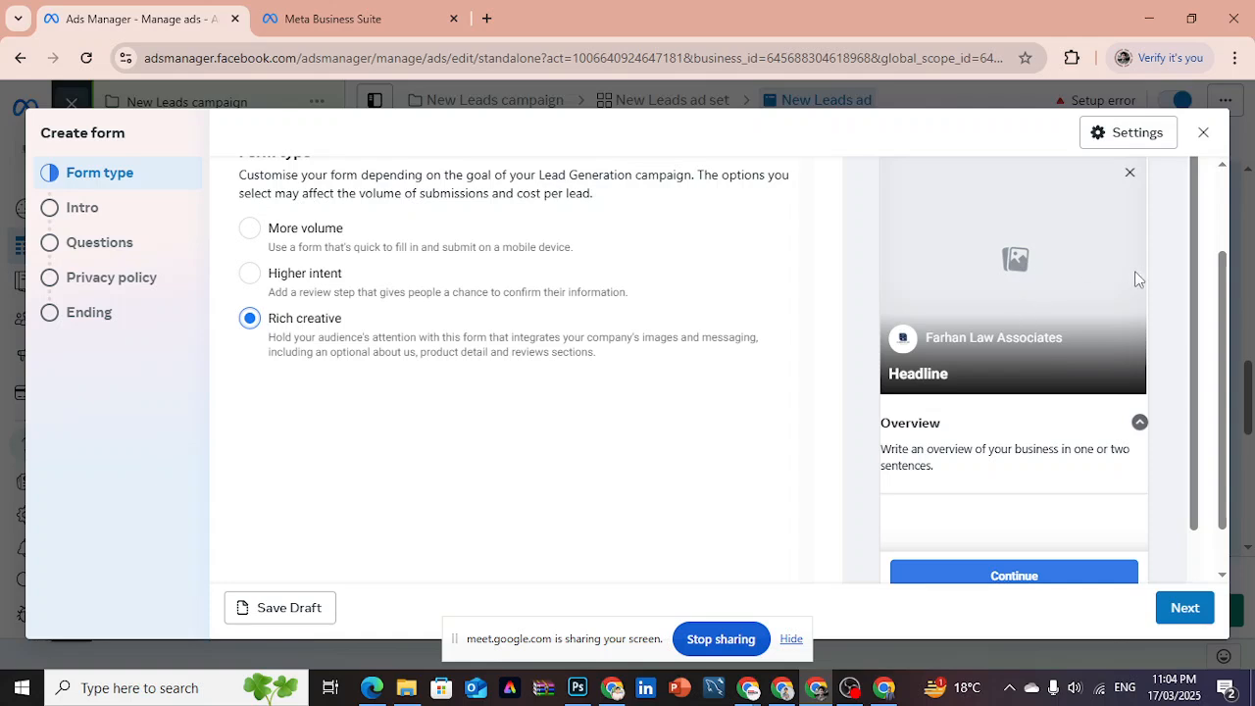
pyautogui.click(250, 283)
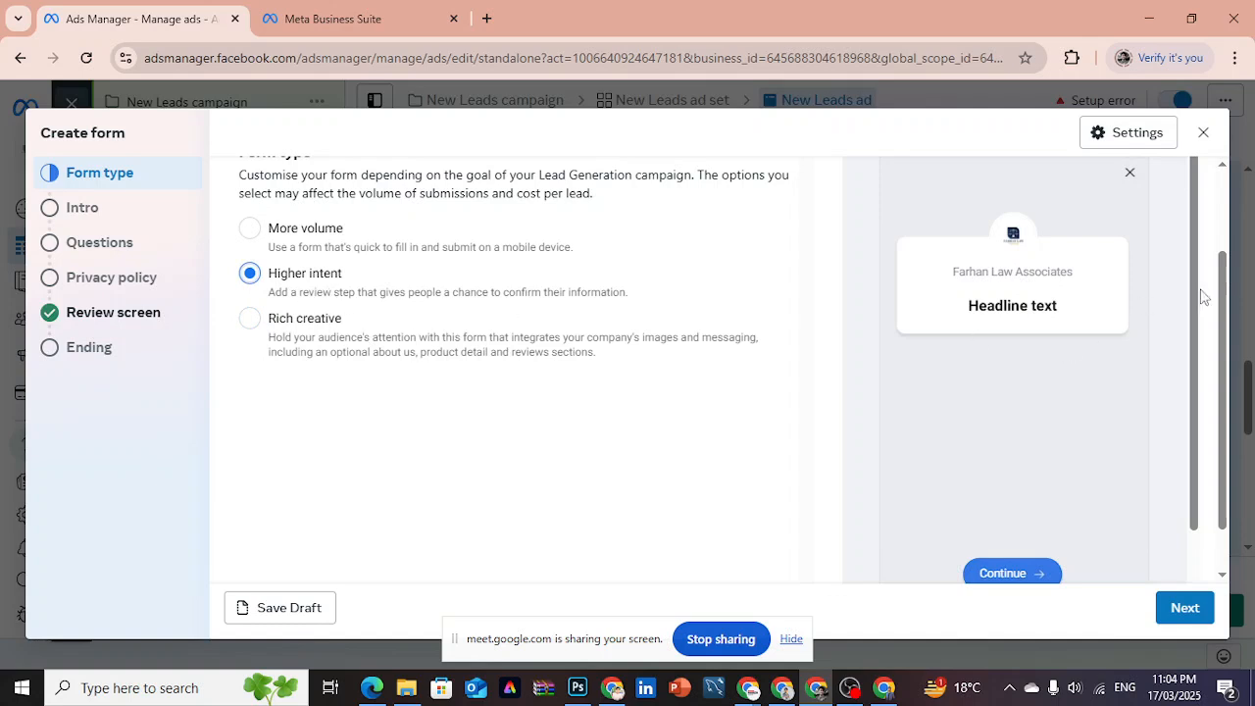
pyautogui.scroll(-1, 1226, 392)
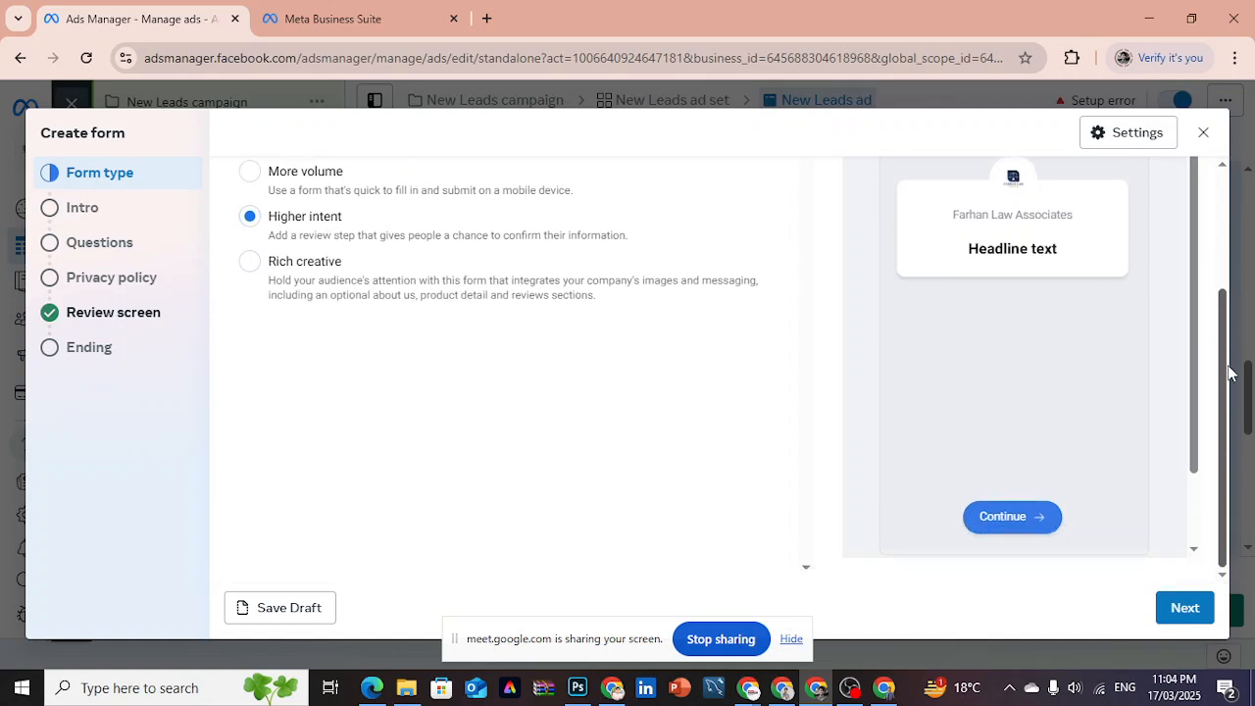
pyautogui.click(1185, 608)
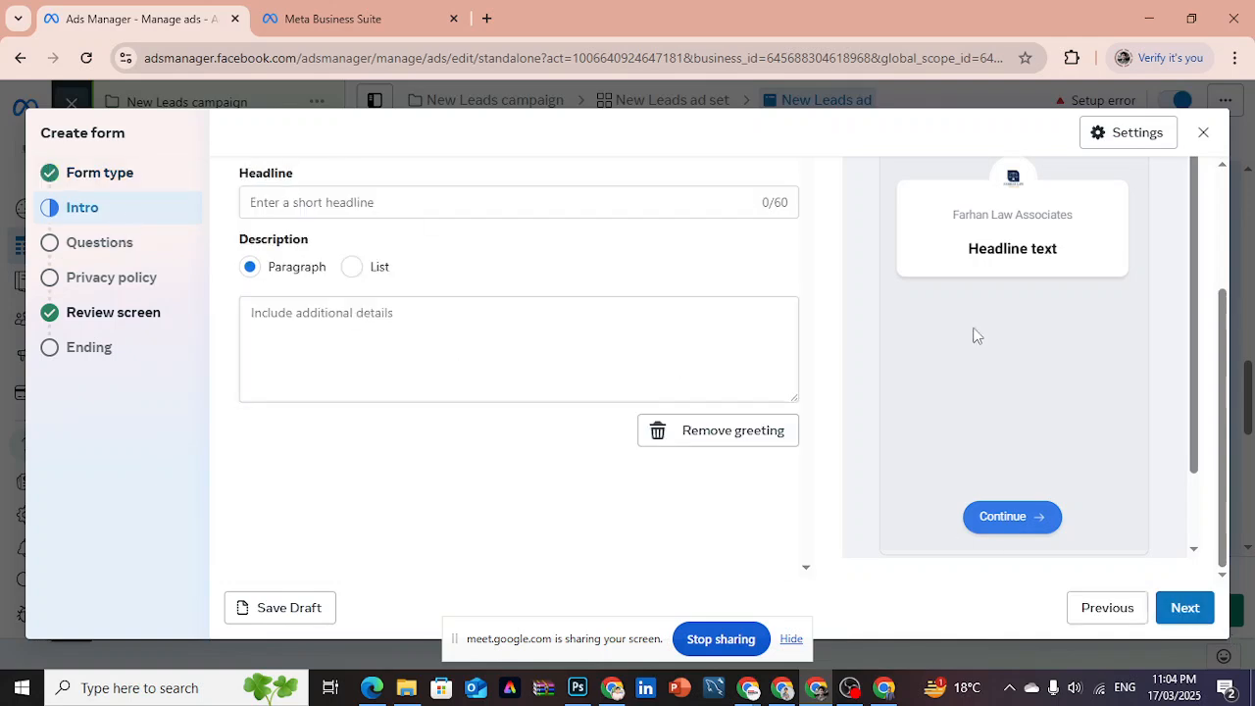
# - Examine the background image heading the MFES Solar Energy lead form on Facebook and return to the Intro section in Ads Manager
pyautogui.moveTo(1225, 343); pyautogui.dragTo(1237, 166)
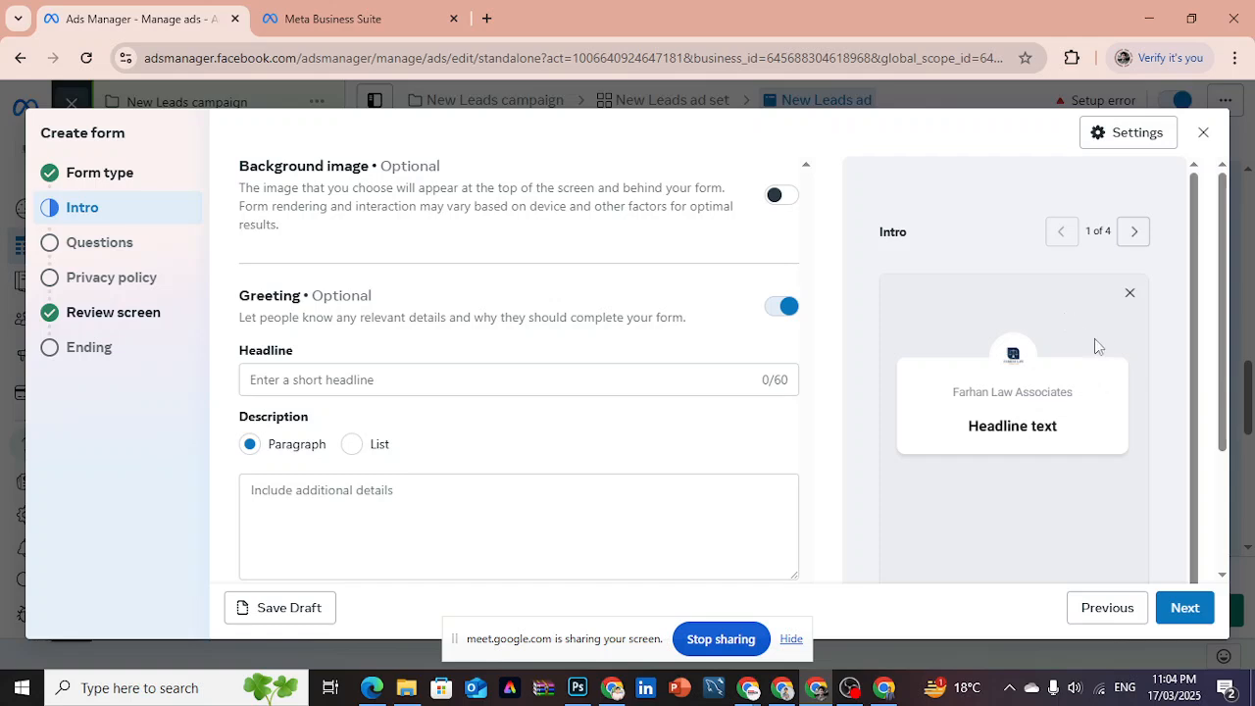
pyautogui.click(789, 696)
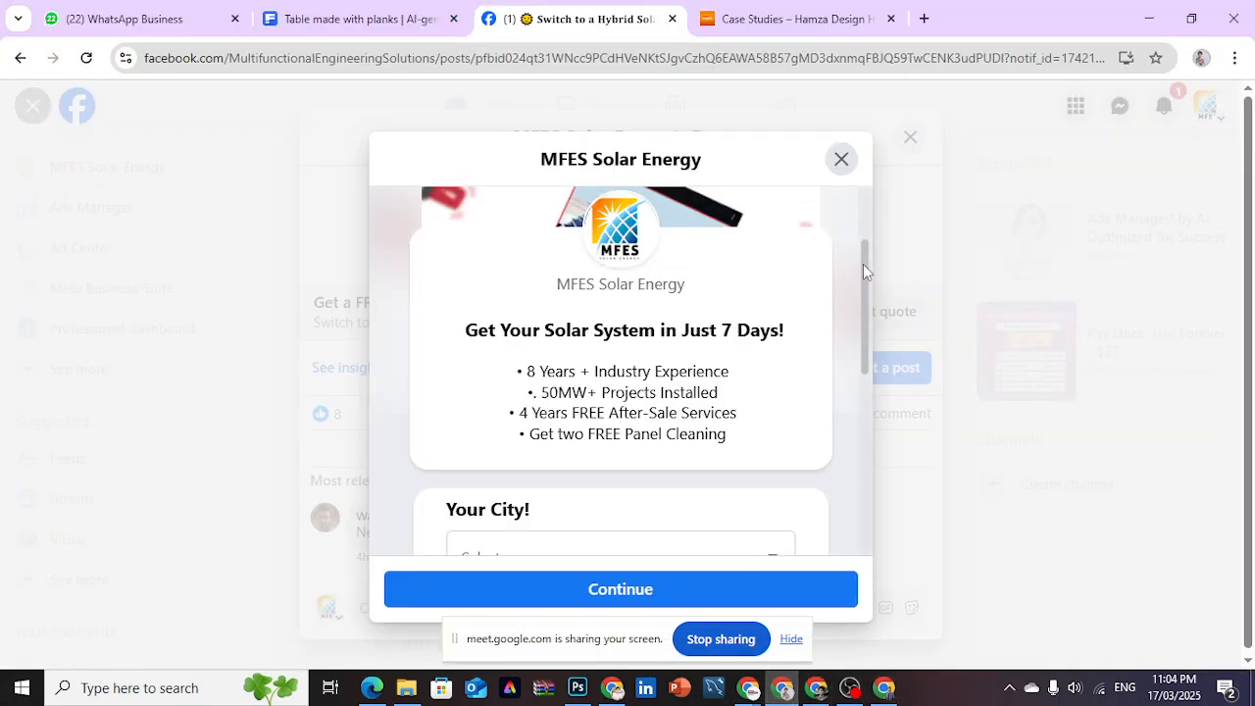
pyautogui.moveTo(862, 264); pyautogui.dragTo(862, 210)
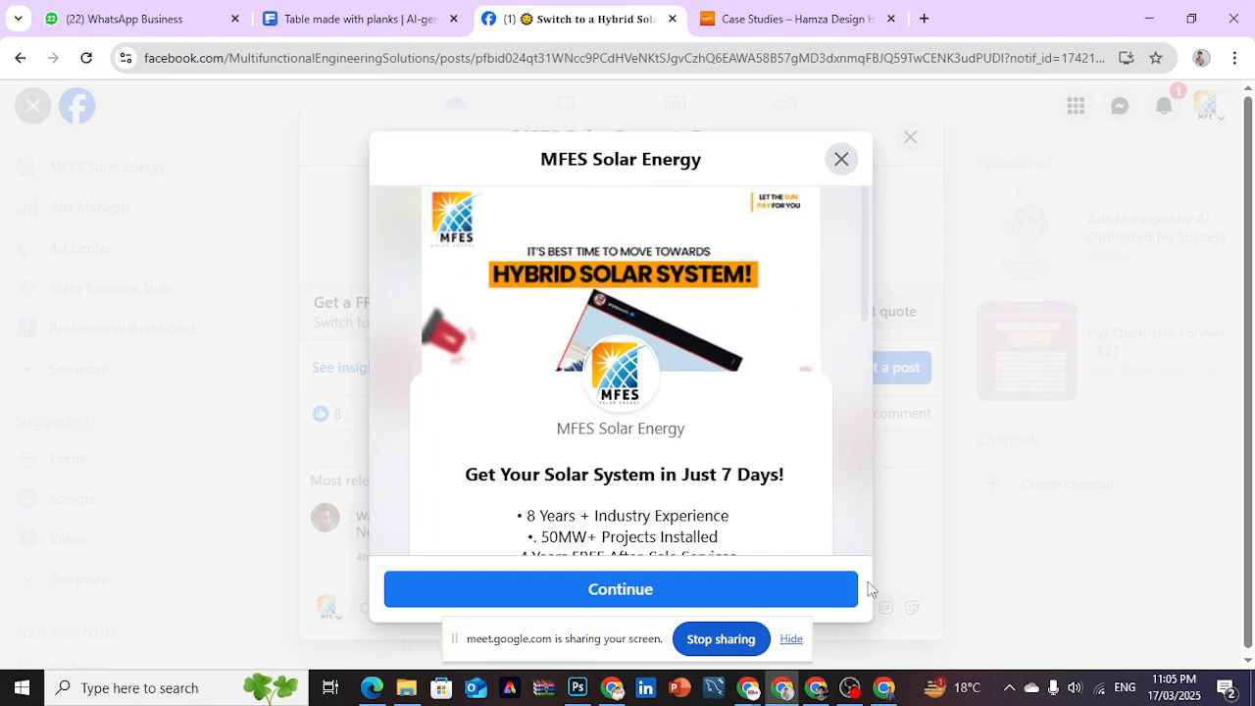
pyautogui.click(821, 694)
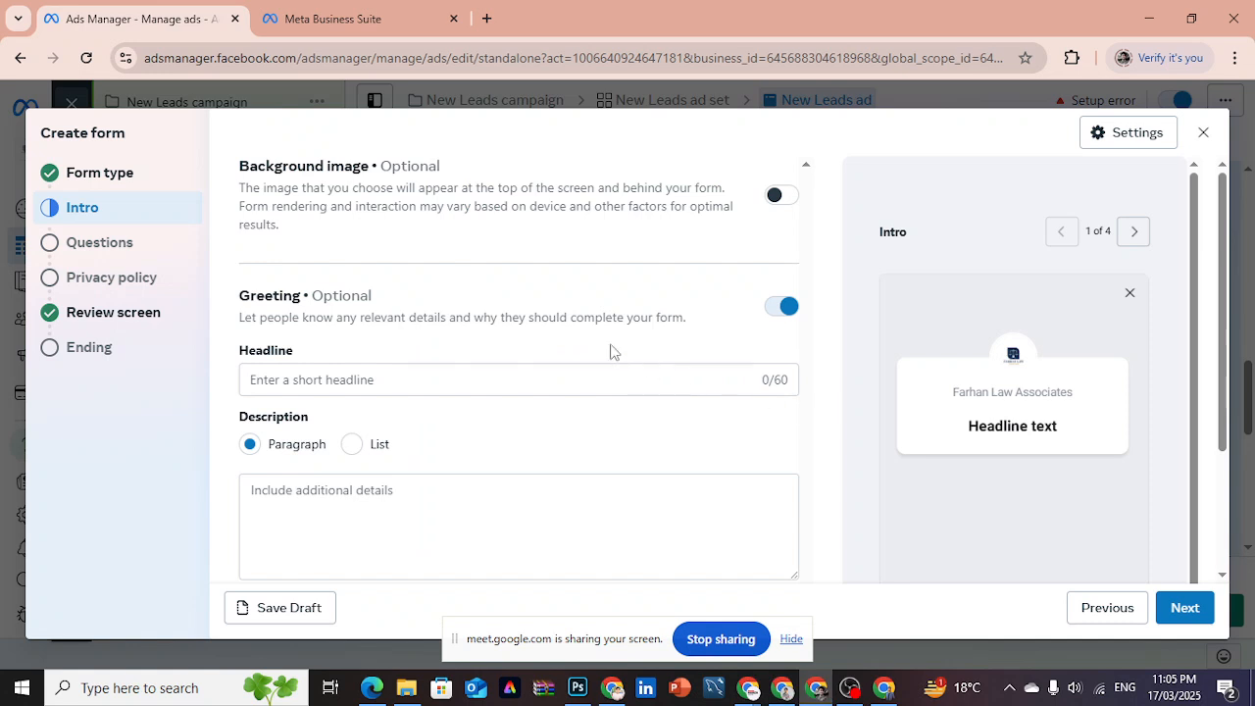
# - Enable the form's background image, check the uploaded image option and its recommended size, and choose to use the image from the ad
pyautogui.click(779, 196)
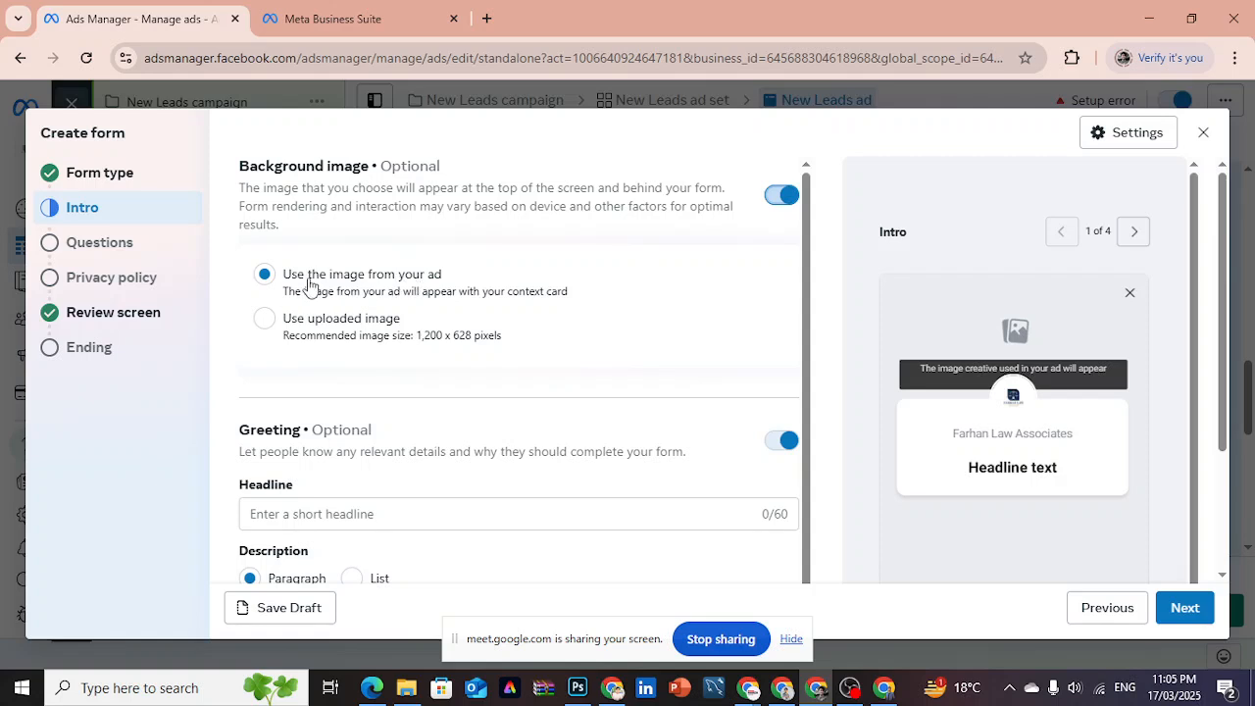
pyautogui.click(264, 319)
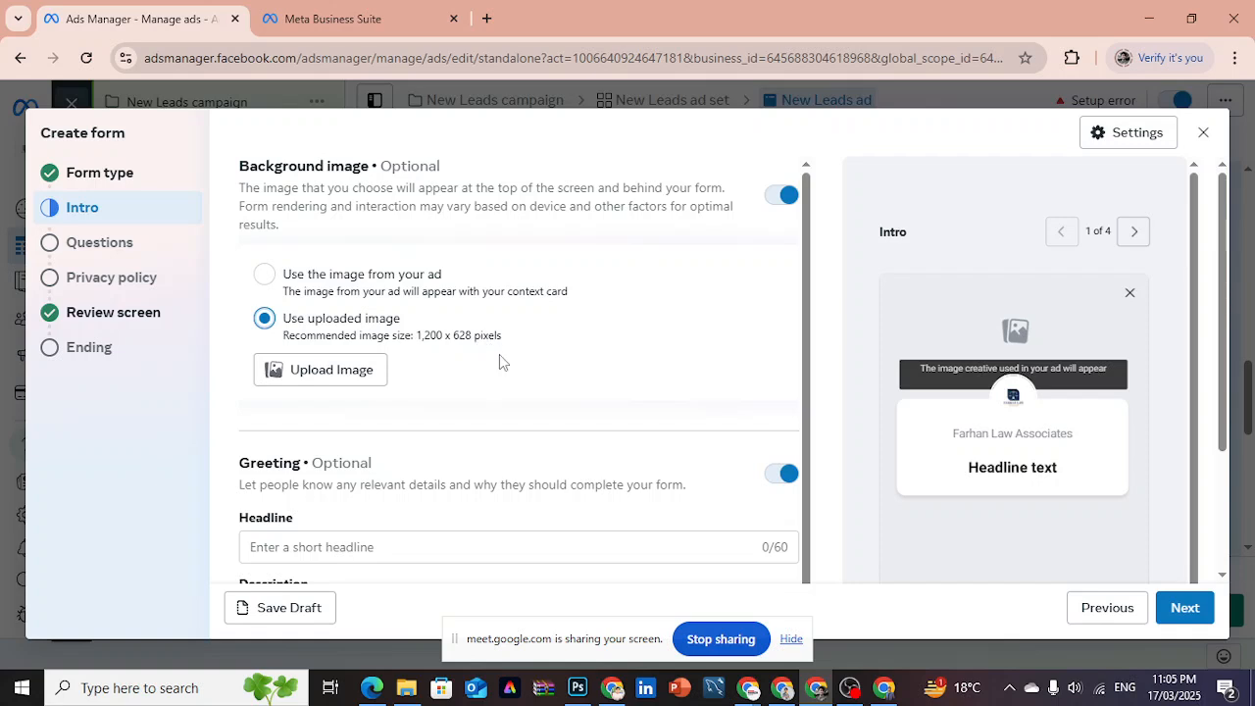
pyautogui.moveTo(414, 338); pyautogui.dragTo(503, 345)
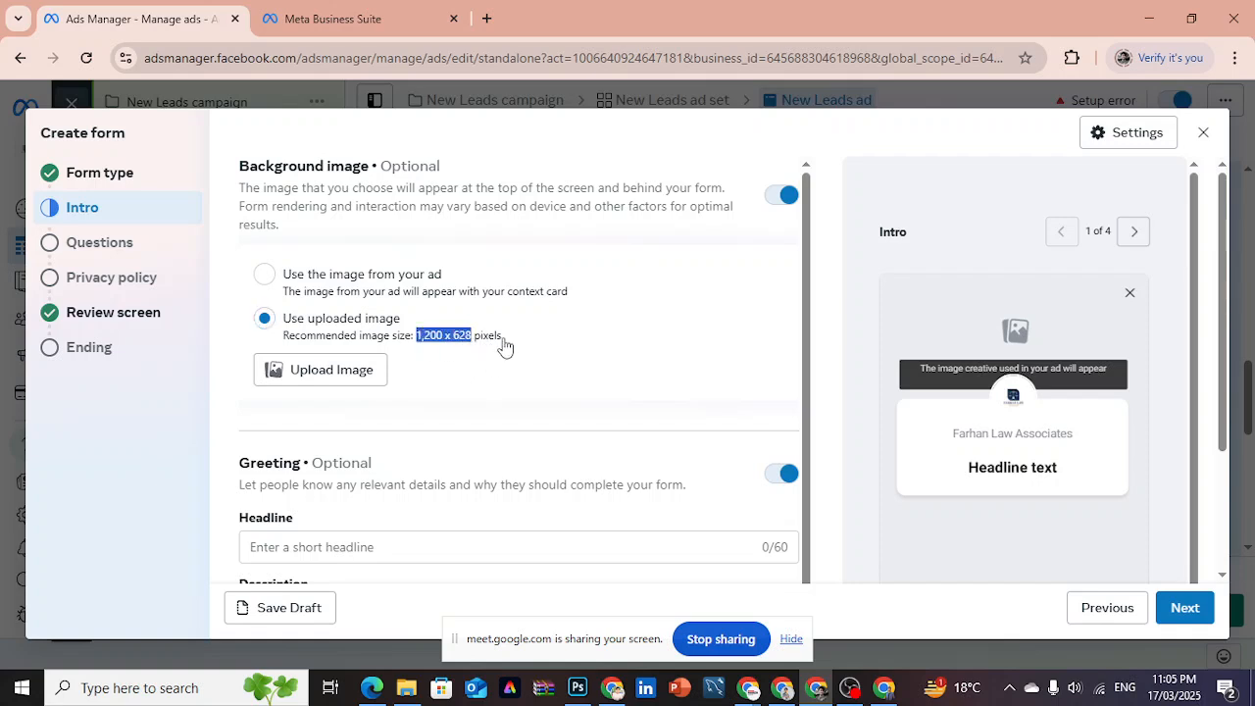
pyautogui.click(504, 346)
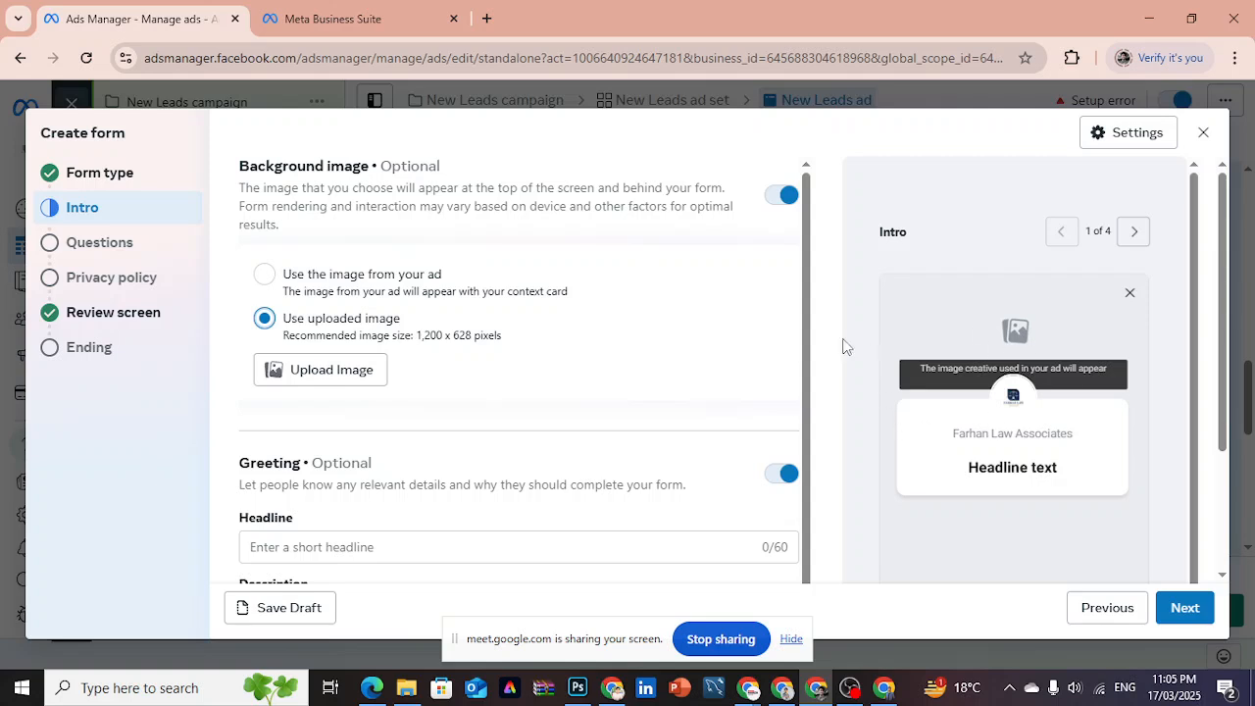
pyautogui.click(264, 276)
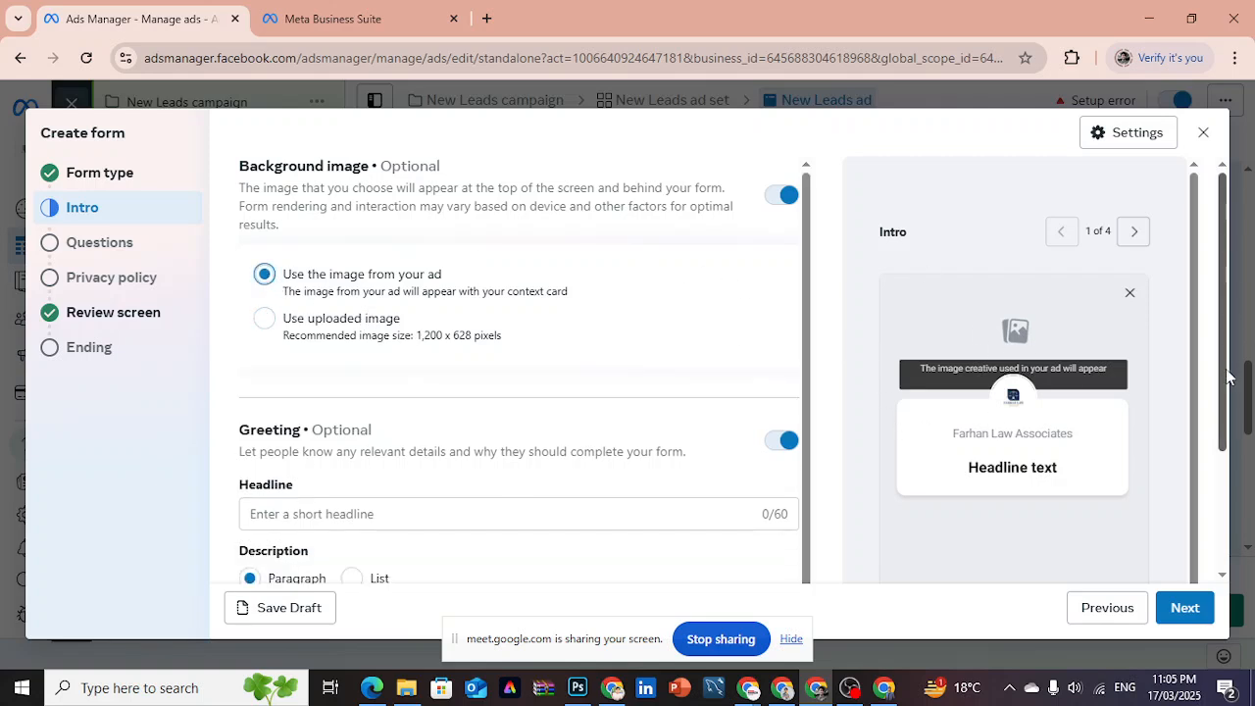
# - Set the greeting headline in the form's Intro section to "Best Law Firm in Lahore"
pyautogui.moveTo(1228, 377); pyautogui.dragTo(1226, 490)
pyautogui.click(538, 339)
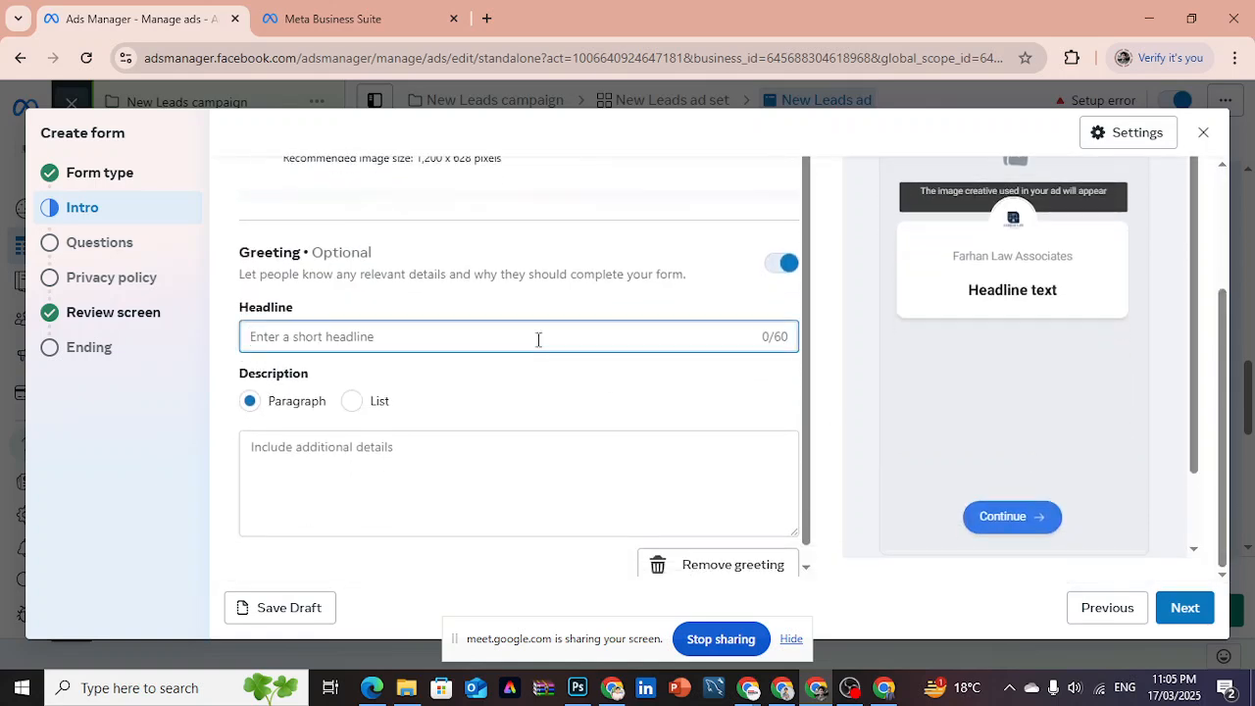
pyautogui.write('Be')
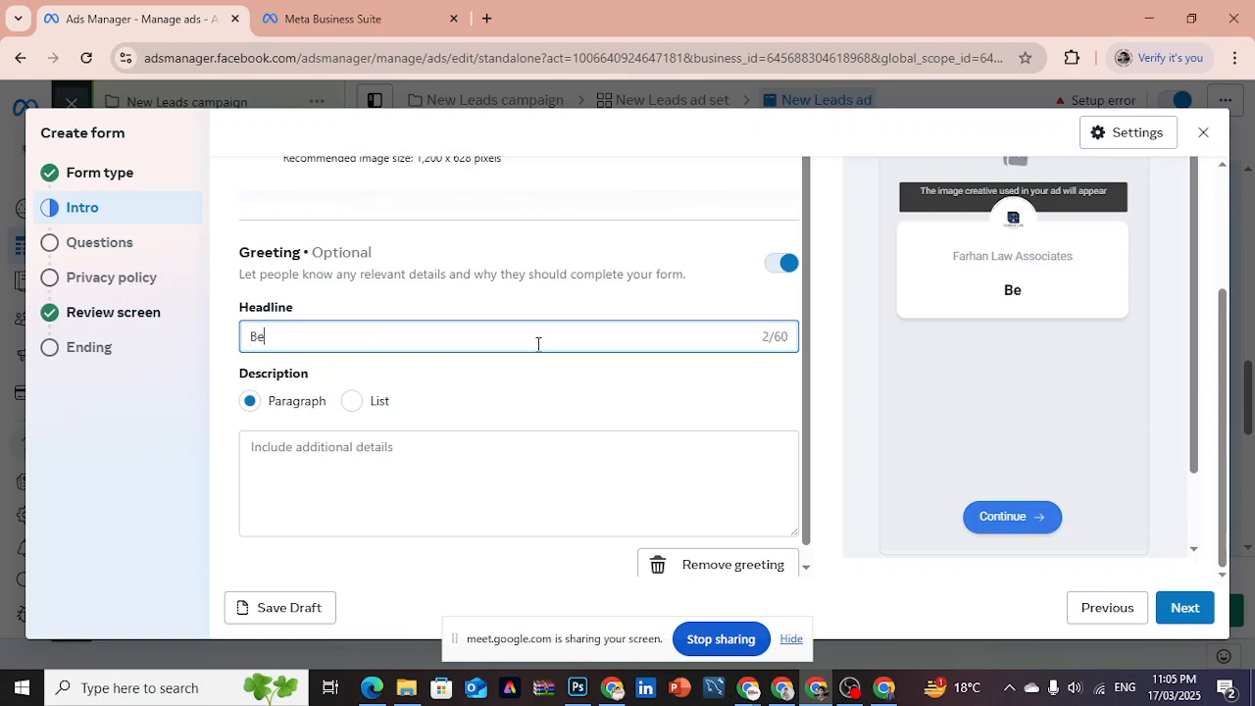
pyautogui.write('s t Law Firm in Lahorev')
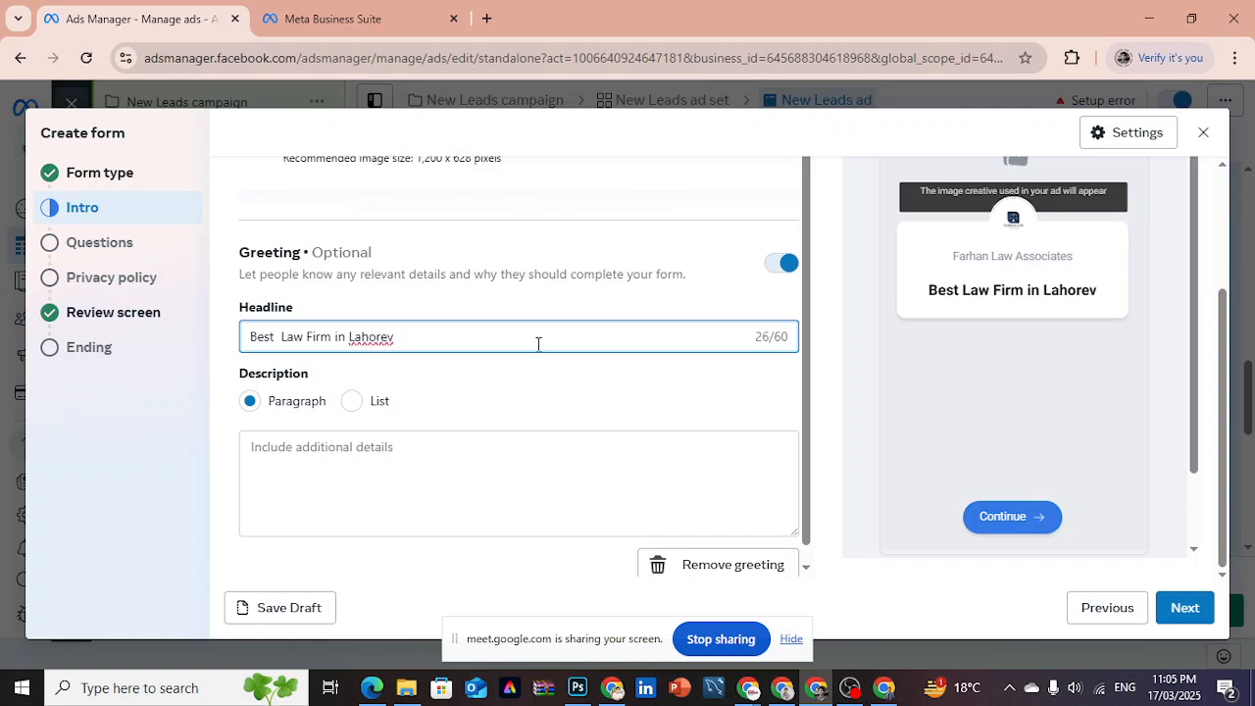
pyautogui.press('BackSpace')
pyautogui.press('BackSpace')
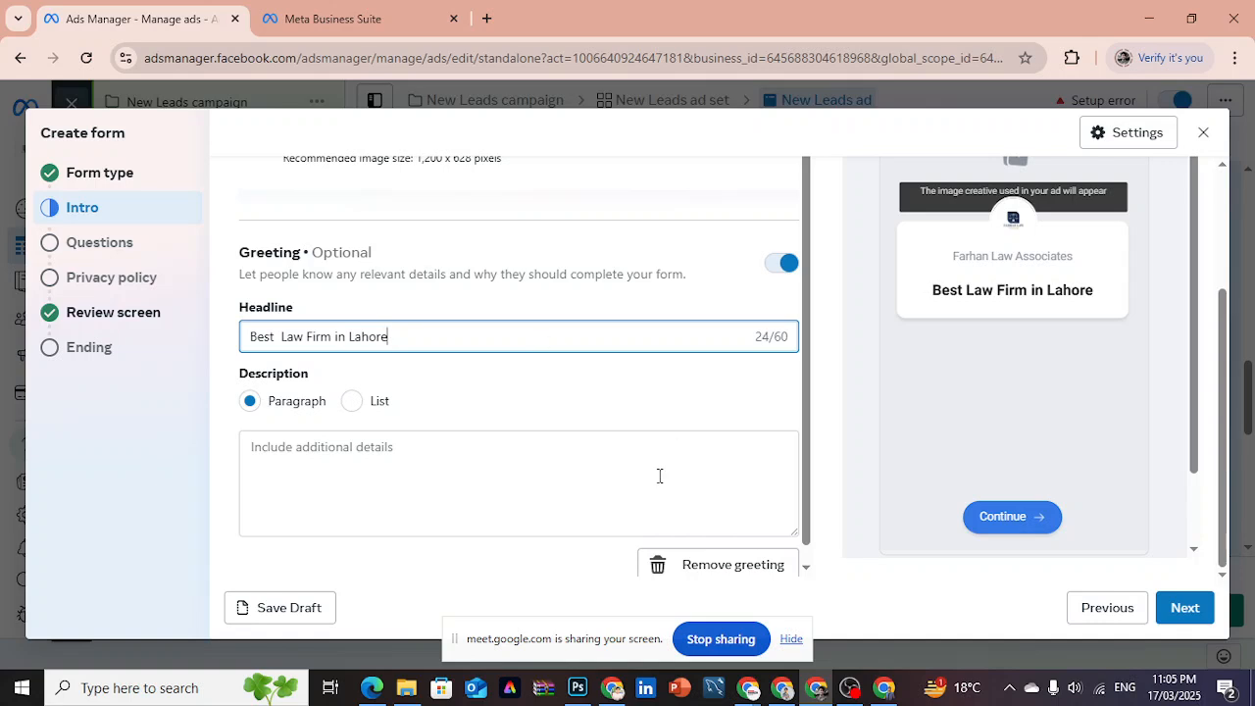
# - Enter "abss" as the greeting's paragraph description and continue to the Questions section
pyautogui.click(553, 472)
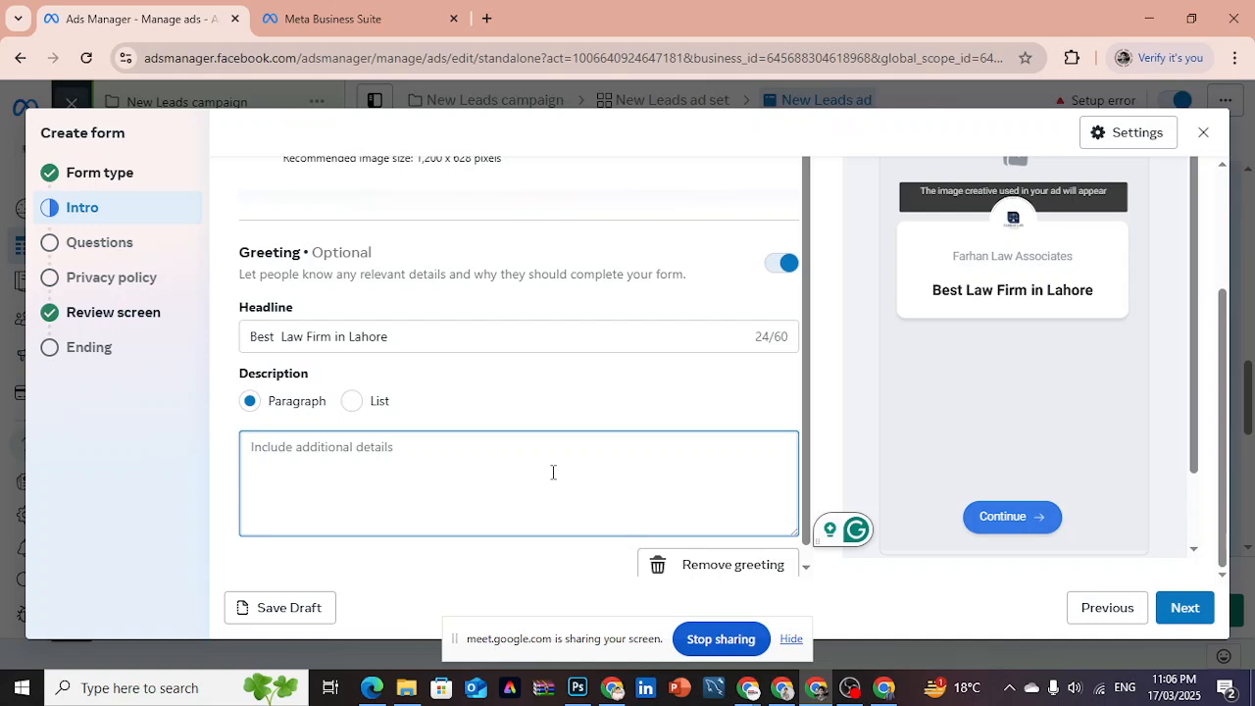
pyautogui.write('abs s')
pyautogui.press('BackSpace')
pyautogui.press('BackSpace')
pyautogui.write('s')
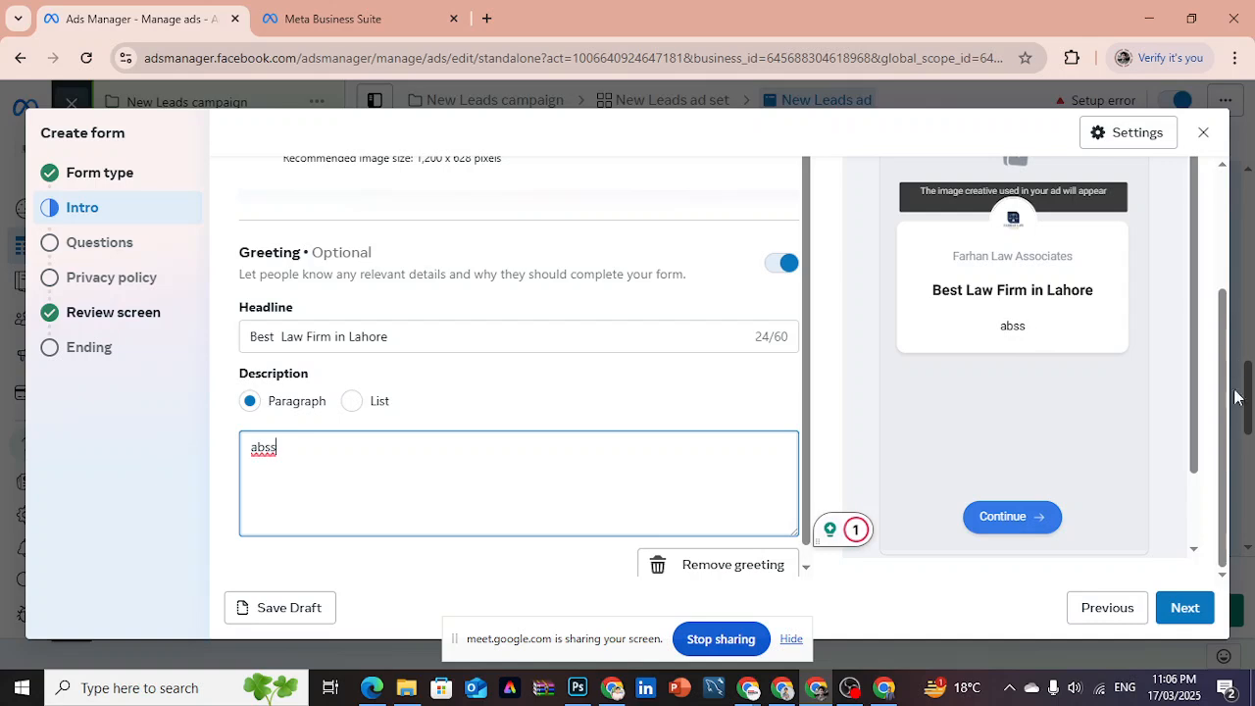
pyautogui.moveTo(1194, 388); pyautogui.dragTo(1201, 493)
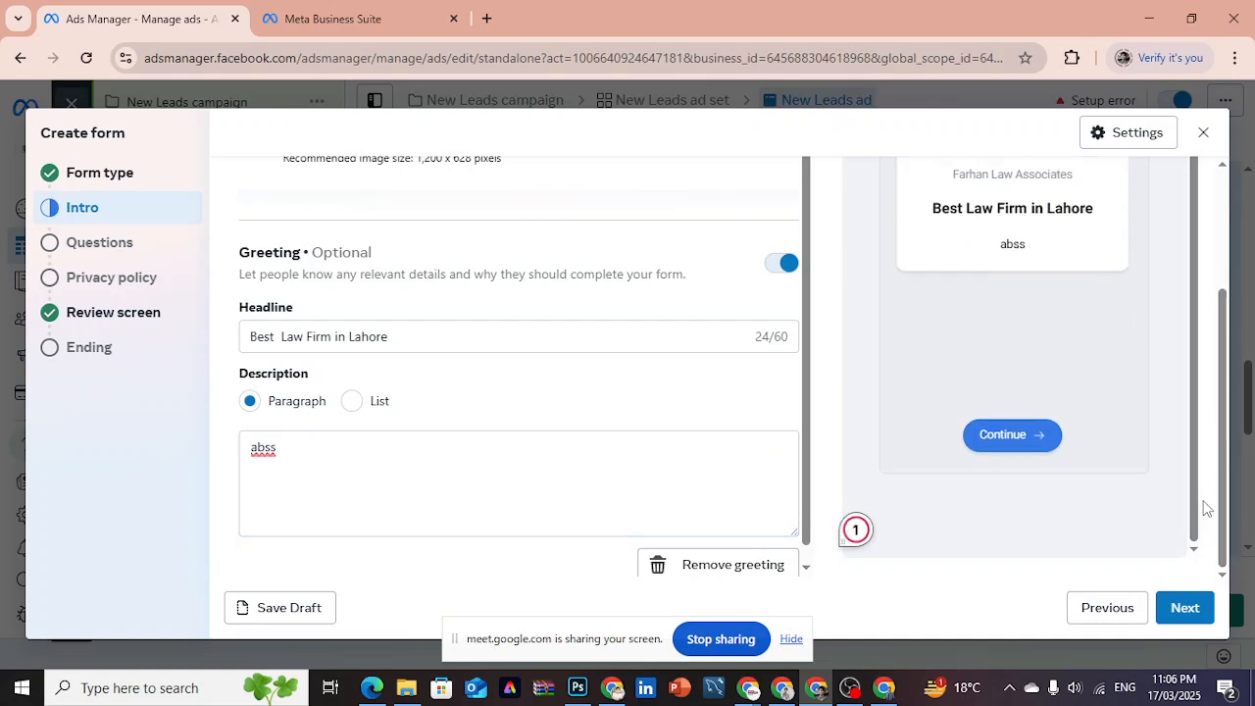
pyautogui.click(1204, 608)
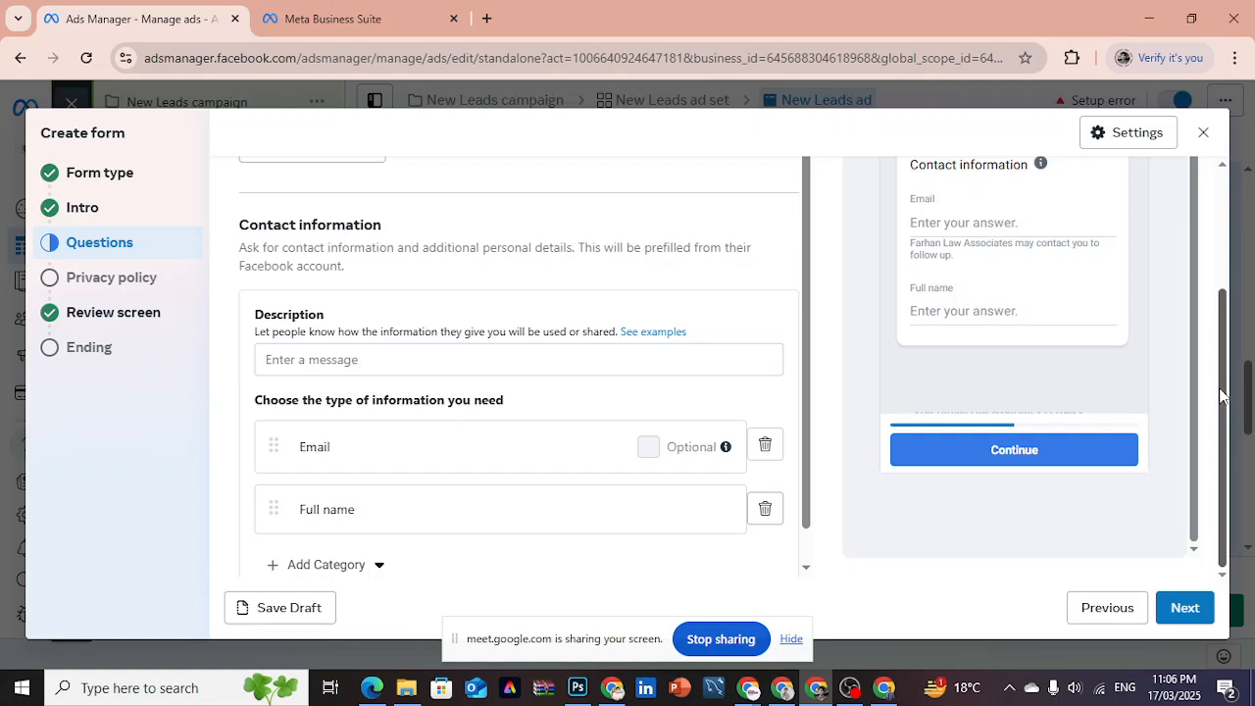
# - Review the Questions section with its contact information fields and add a multiple choice question
pyautogui.scroll(2, 1221, 394)
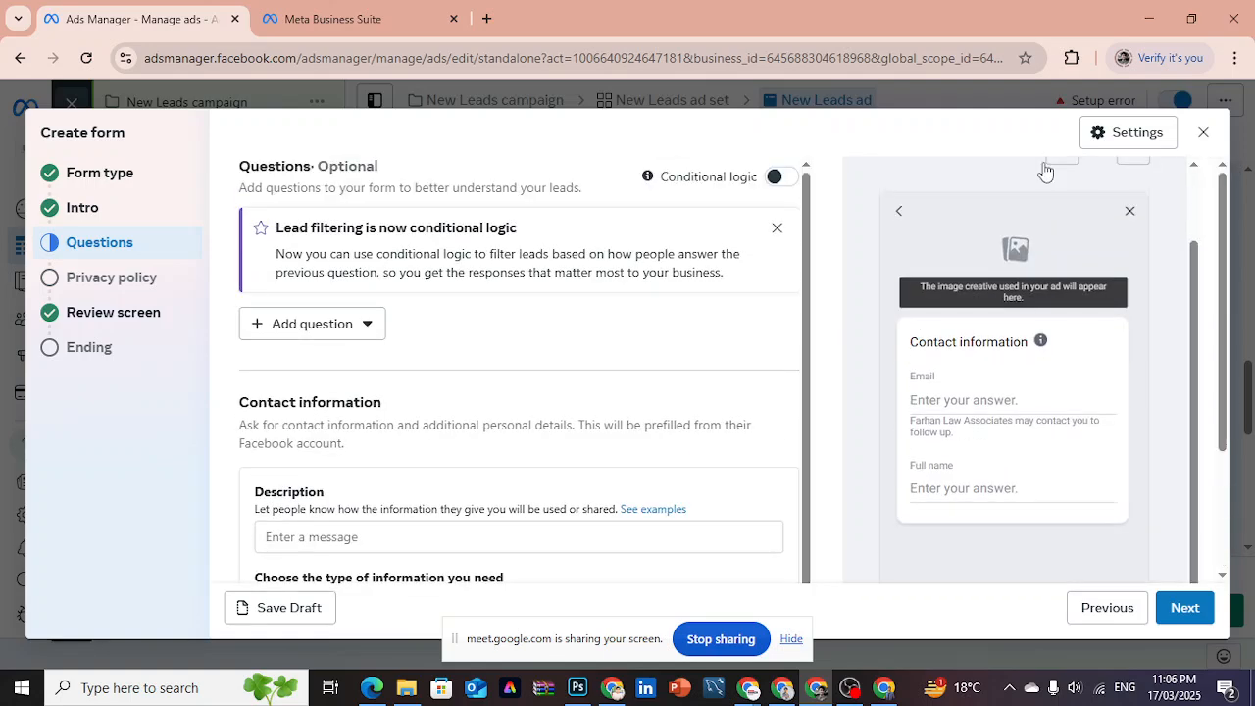
pyautogui.moveTo(1227, 265); pyautogui.dragTo(1229, 339)
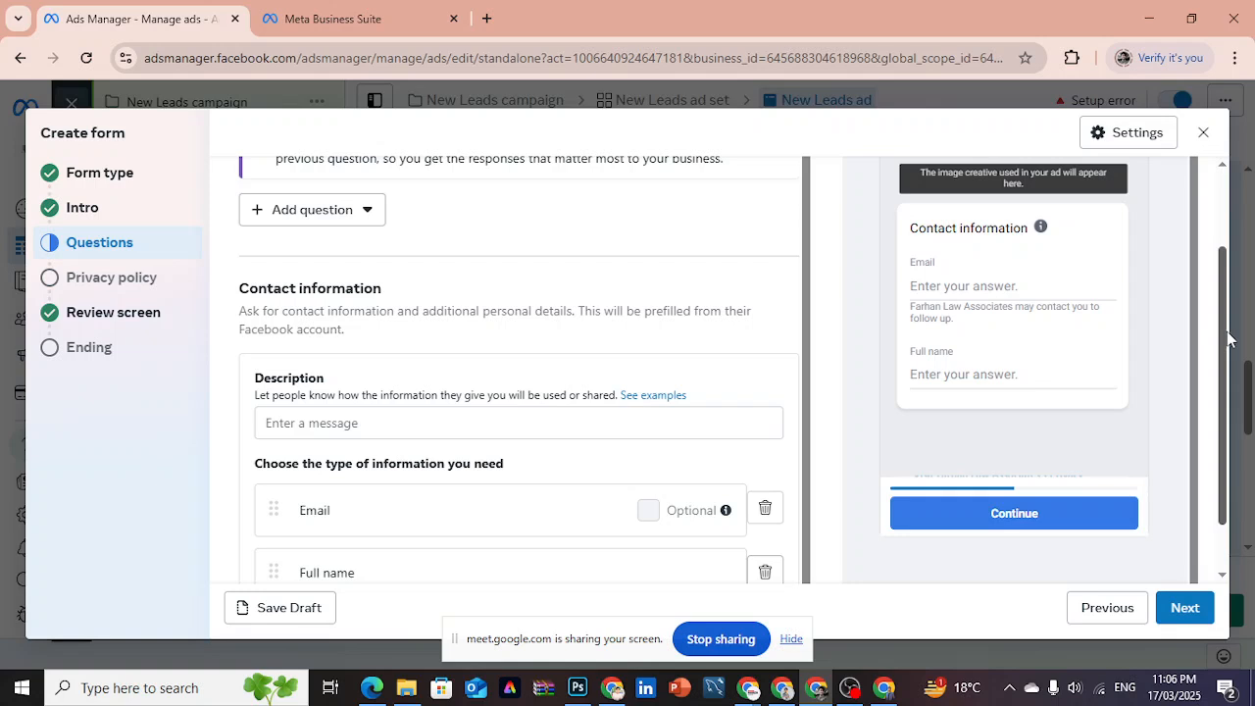
pyautogui.moveTo(1228, 339); pyautogui.dragTo(1228, 242)
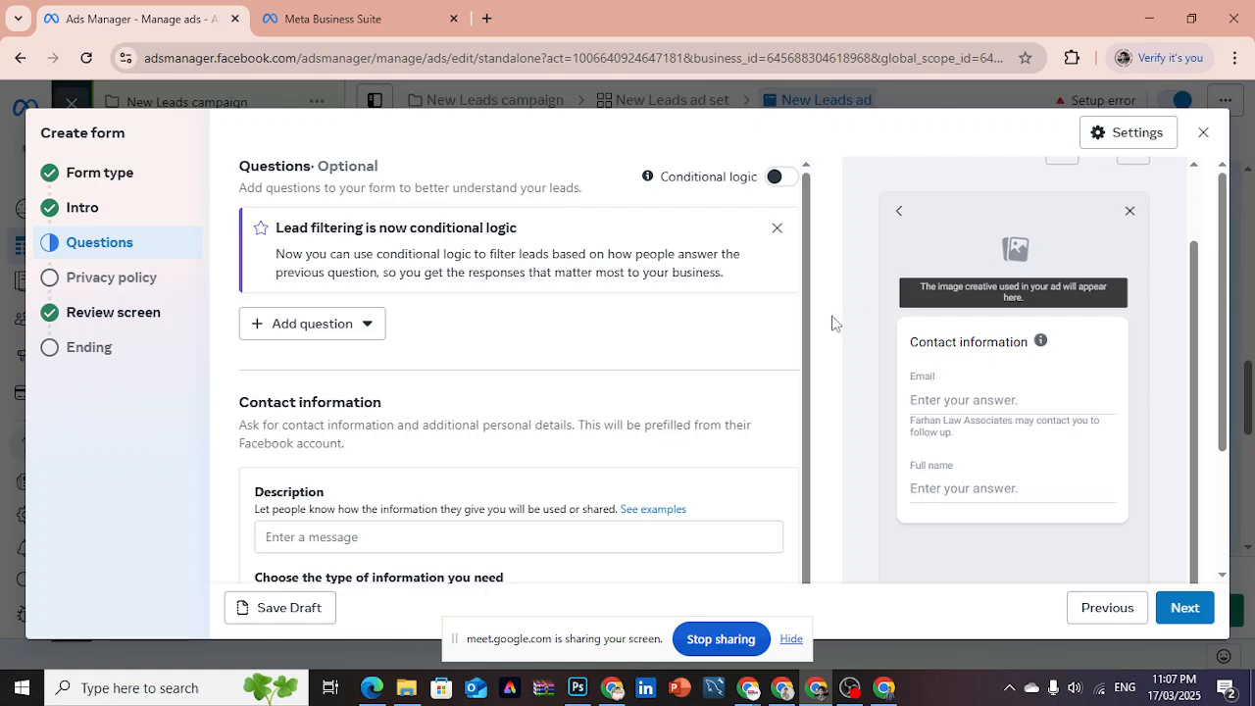
pyautogui.click(301, 328)
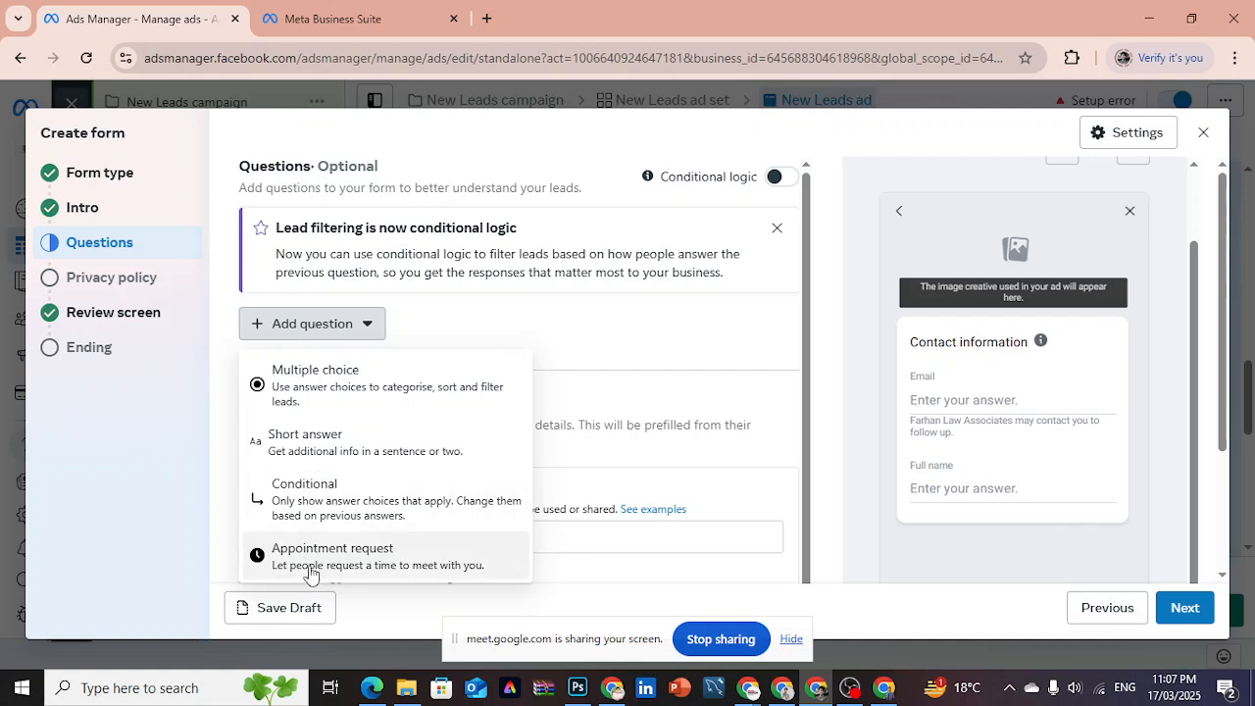
pyautogui.click(362, 414)
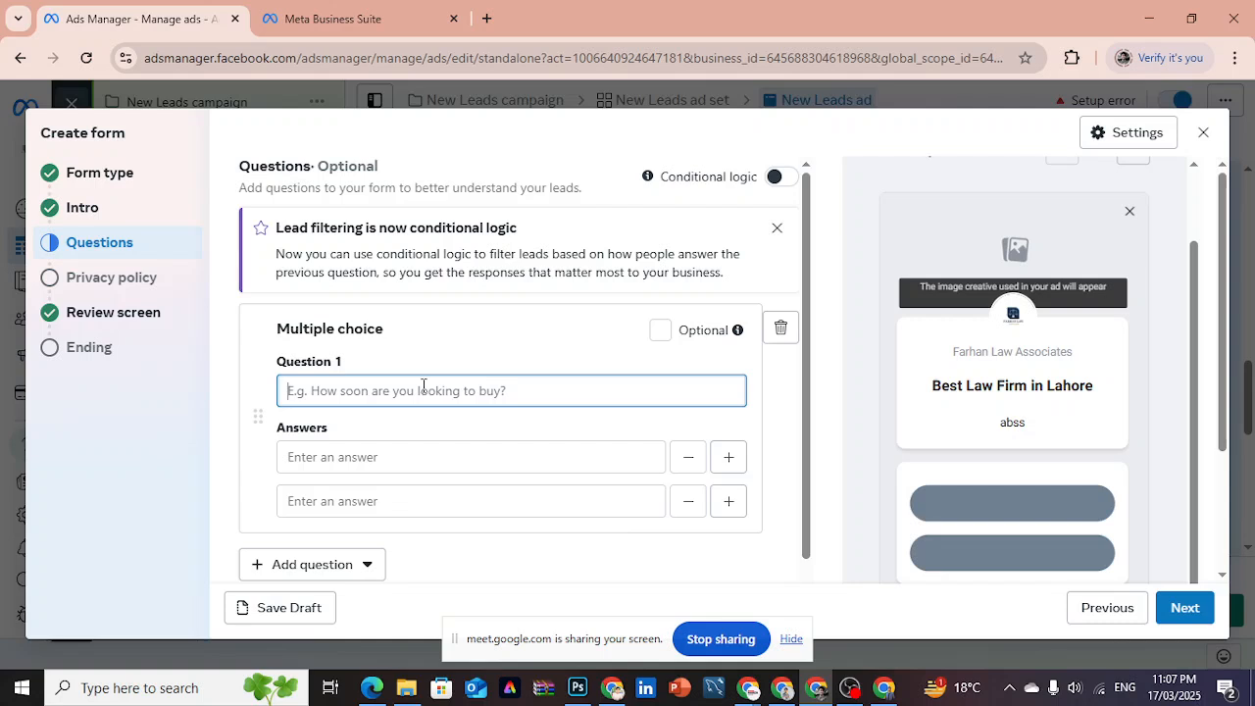
# - Enter "What type of services you required!" as the text of multiple choice Question 1
pyautogui.write('What ')
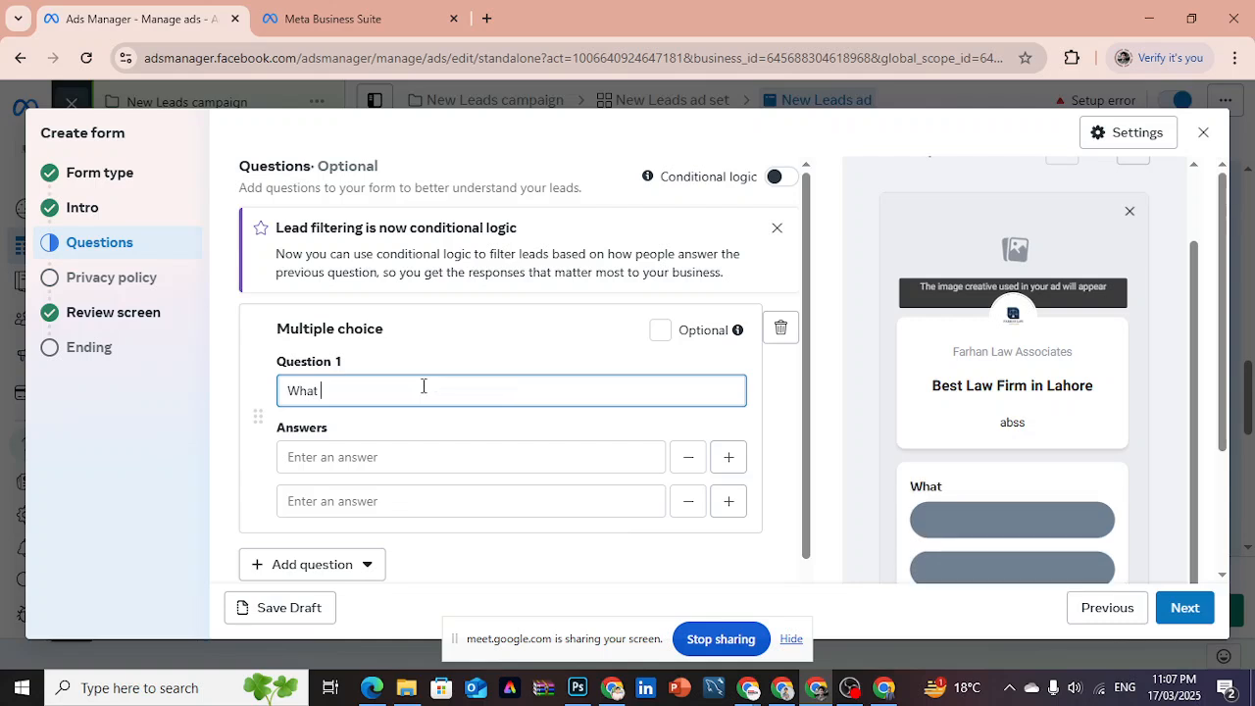
pyautogui.write('typ')
pyautogui.write('e of ')
pyautogui.write('sser')
pyautogui.press('BackSpace')
pyautogui.press('BackSpace')
pyautogui.press('BackSpace')
pyautogui.write('ervices ')
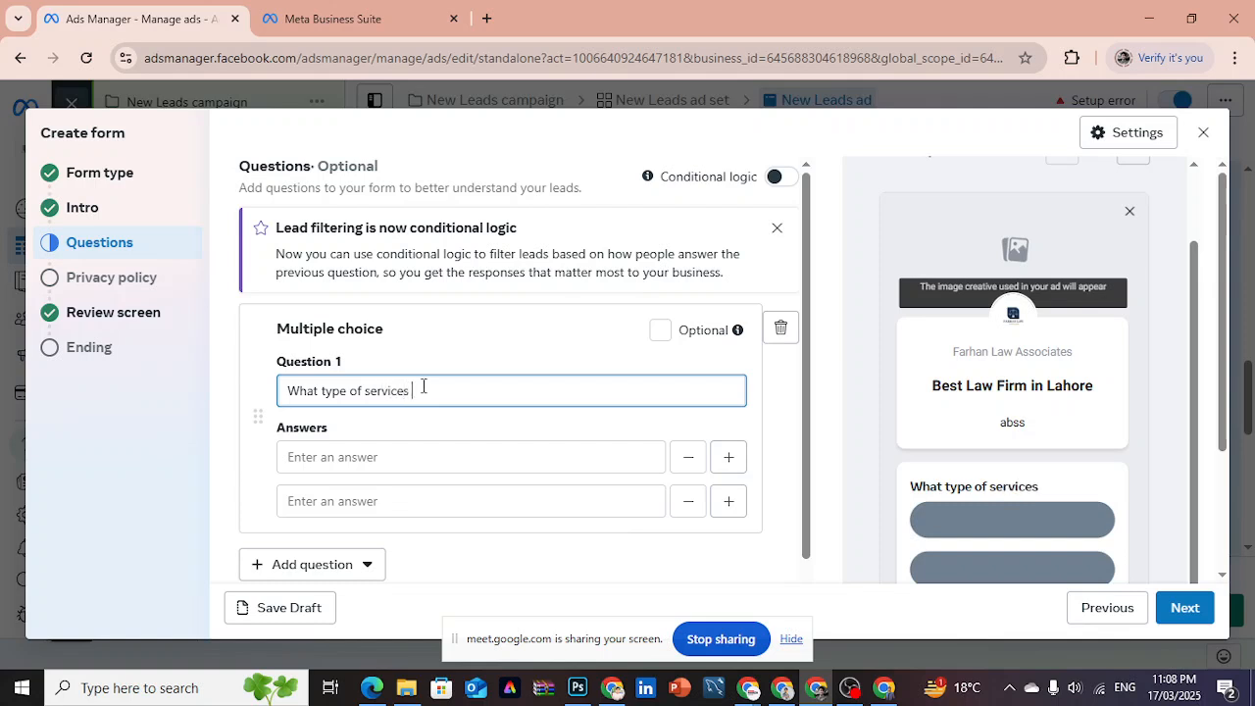
pyautogui.write('you required')
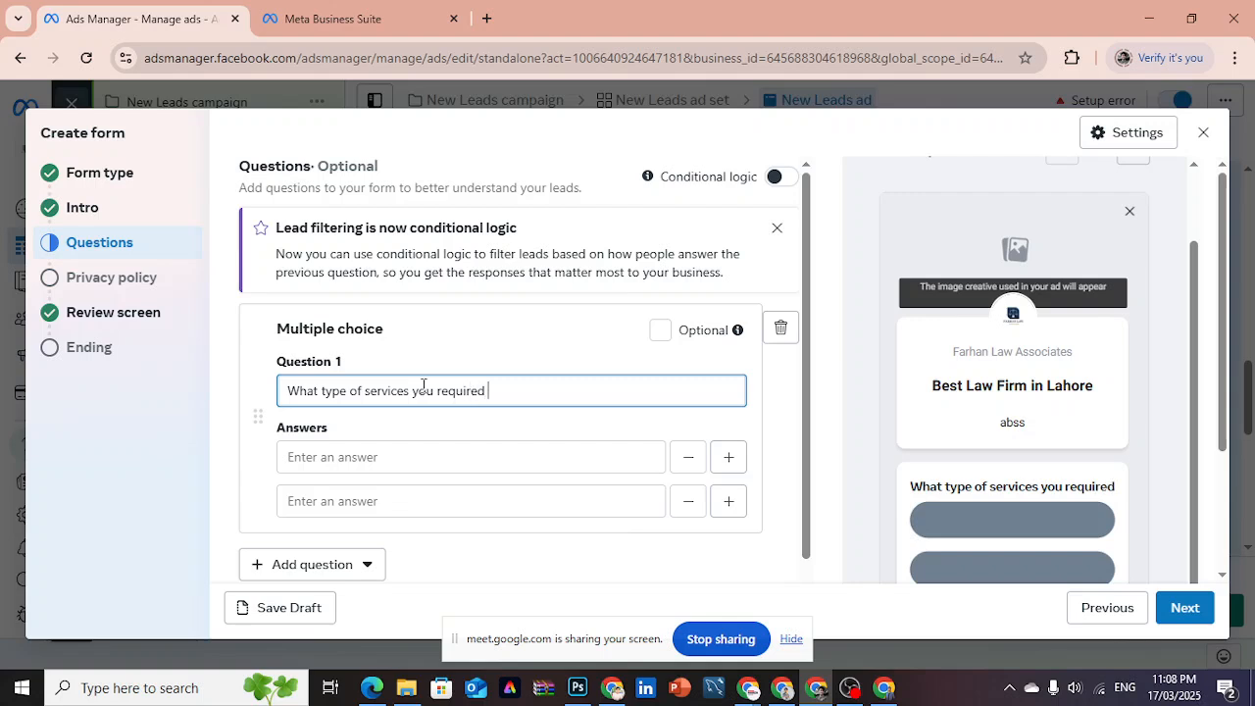
pyautogui.press('BackSpace')
pyautogui.write('!')
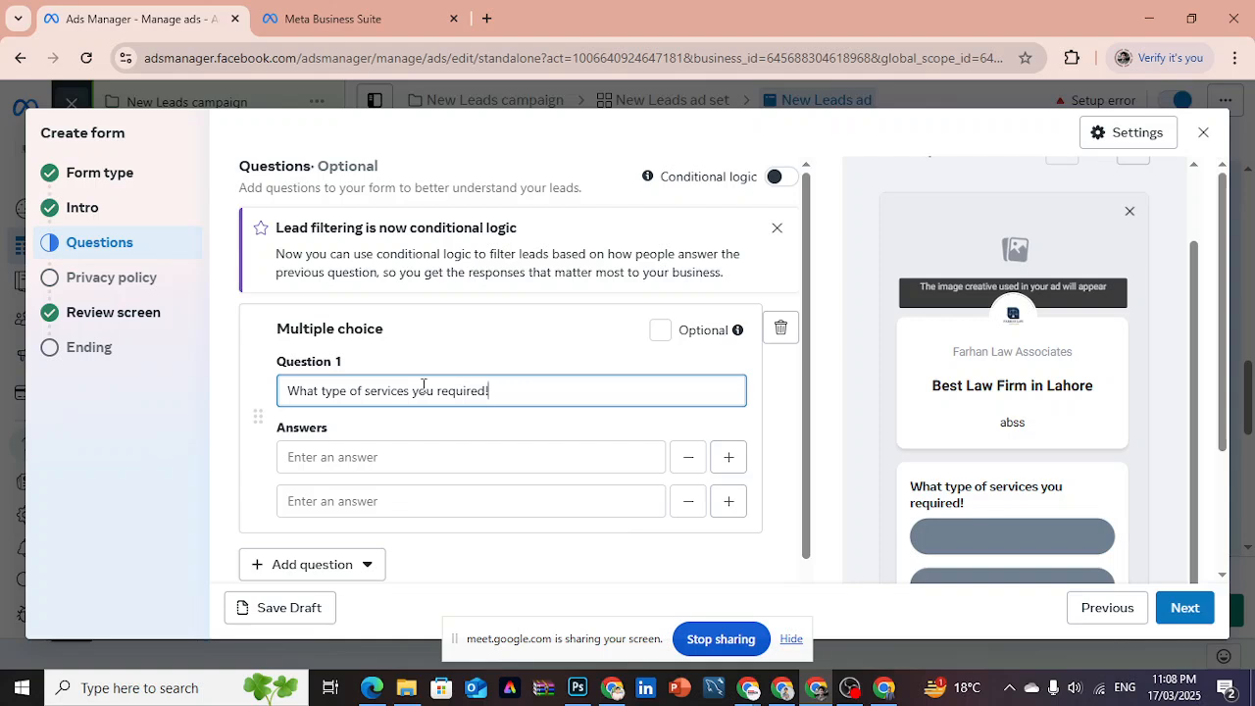
# - Switch to the Facebook window, leave the MFES Solar Energy lead form and post, and search Facebook for "solar"
pyautogui.click(779, 694)
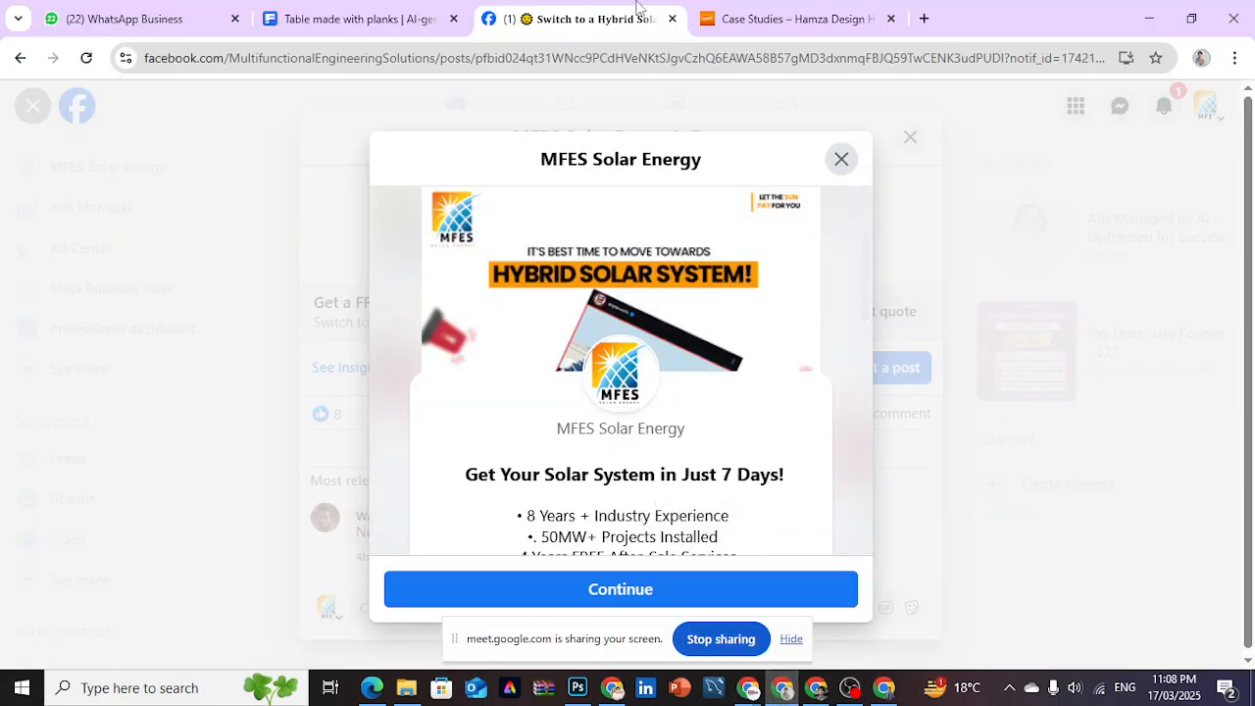
pyautogui.click(843, 163)
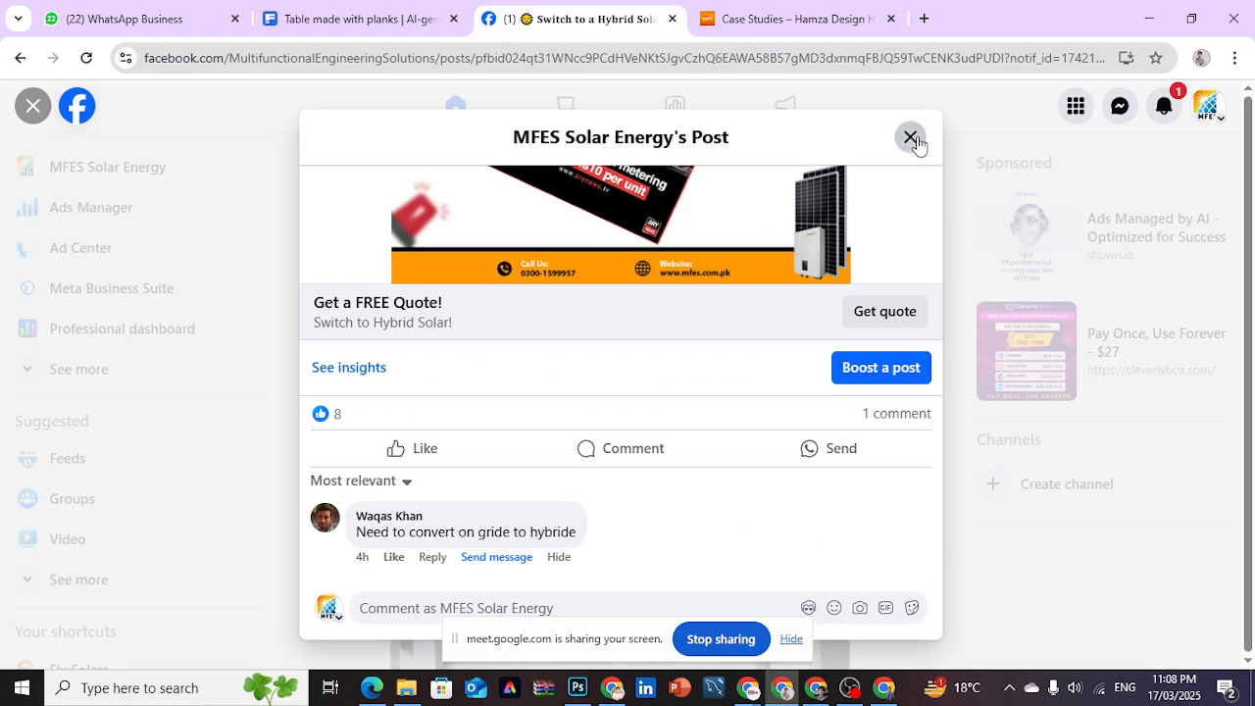
pyautogui.click(909, 138)
pyautogui.click(166, 101)
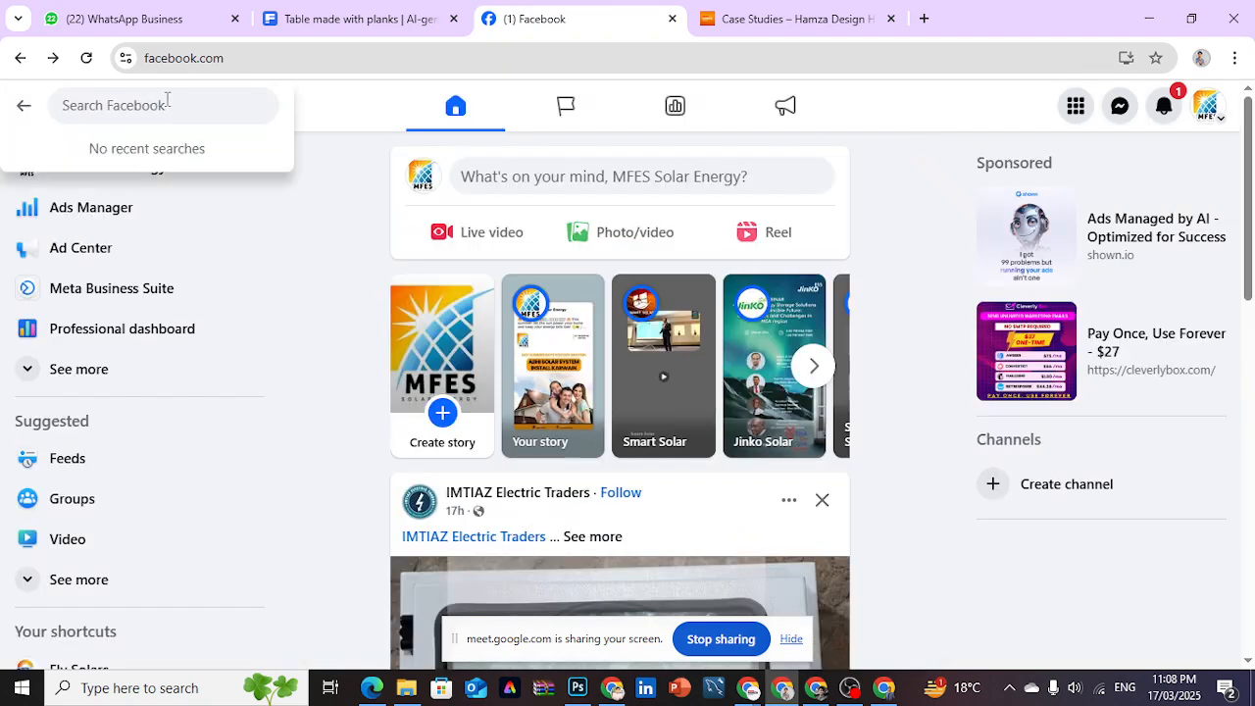
pyautogui.write('solar')
pyautogui.press('Escape')
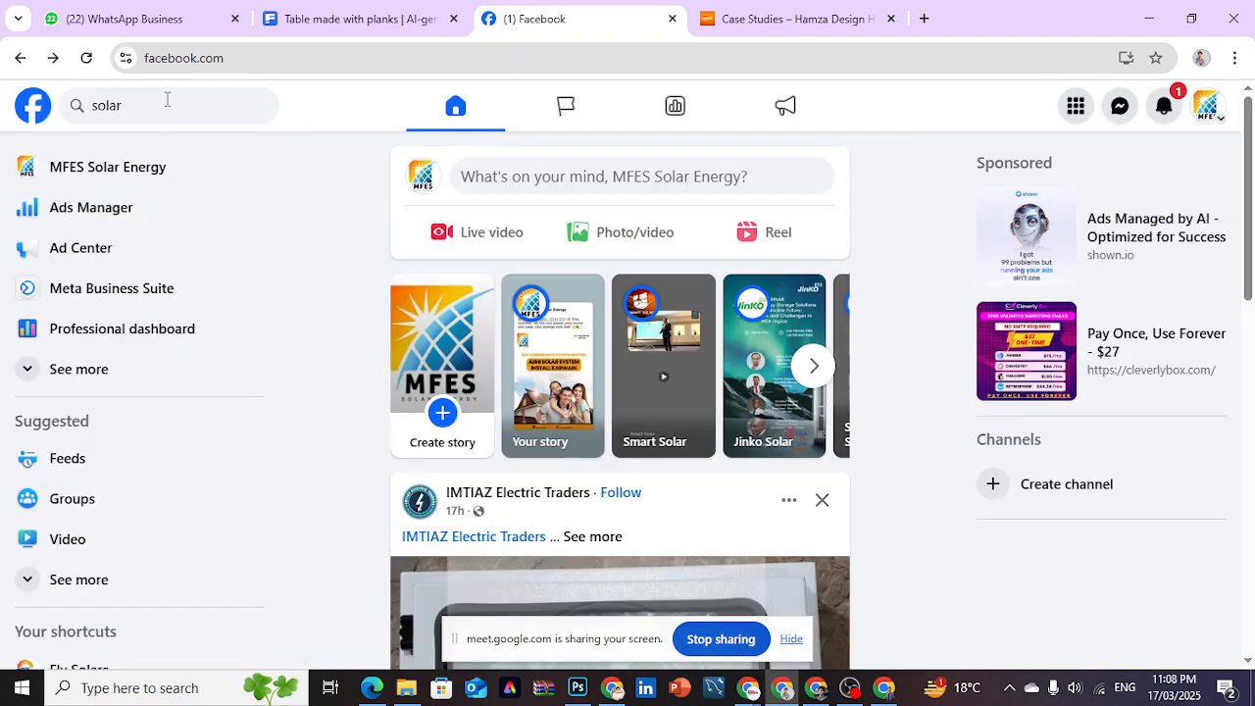
pyautogui.press('Return')
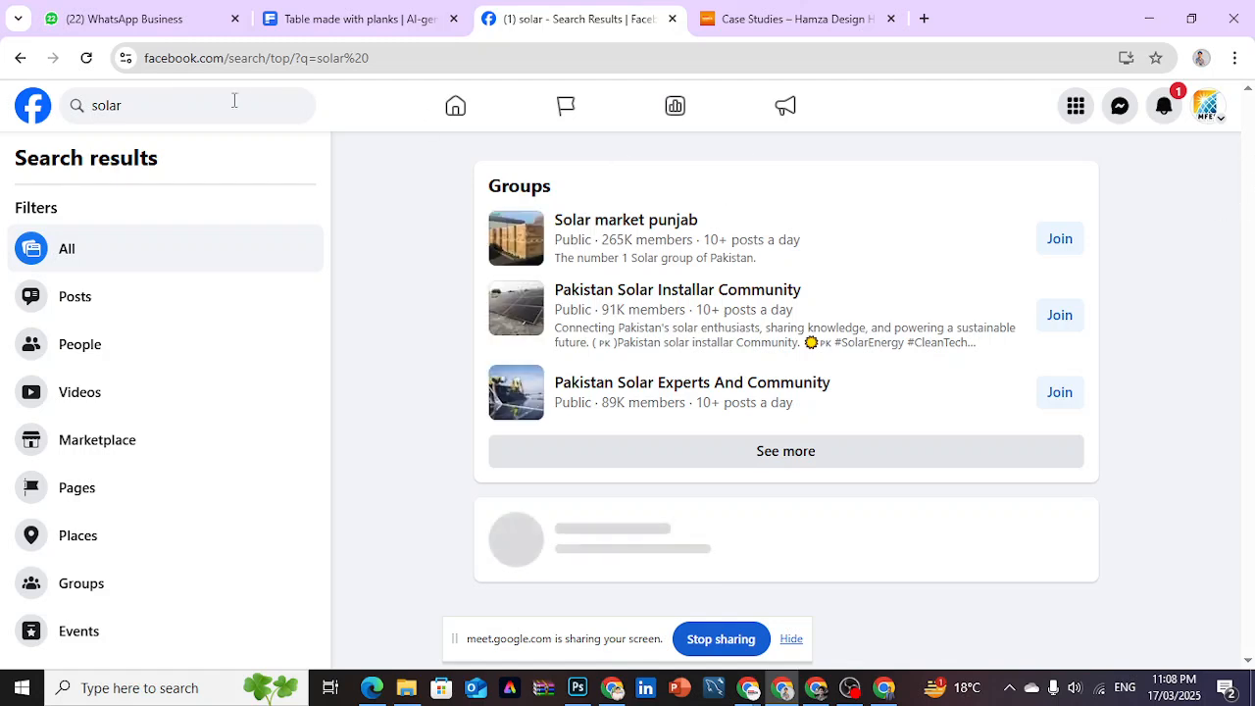
# - Search Facebook for "law" and look through the posts and groups in the results
pyautogui.click(171, 118)
pyautogui.press('BackSpace')
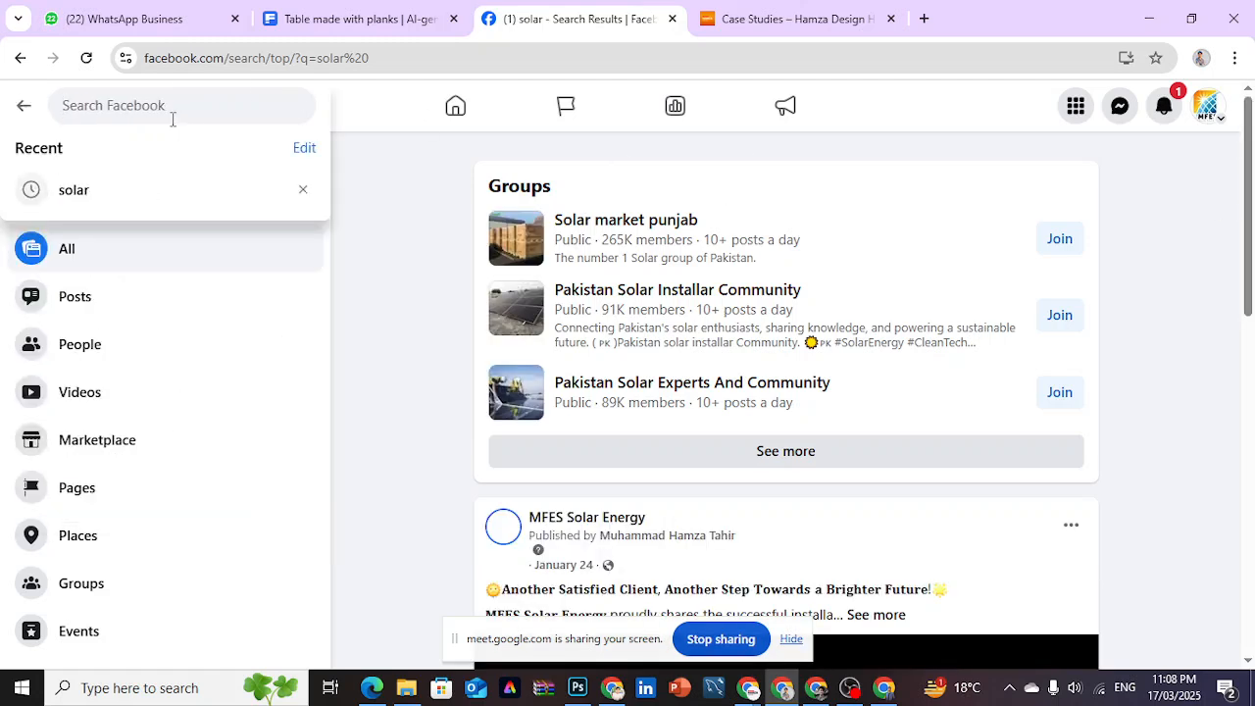
pyautogui.write('law')
pyautogui.press('Return')
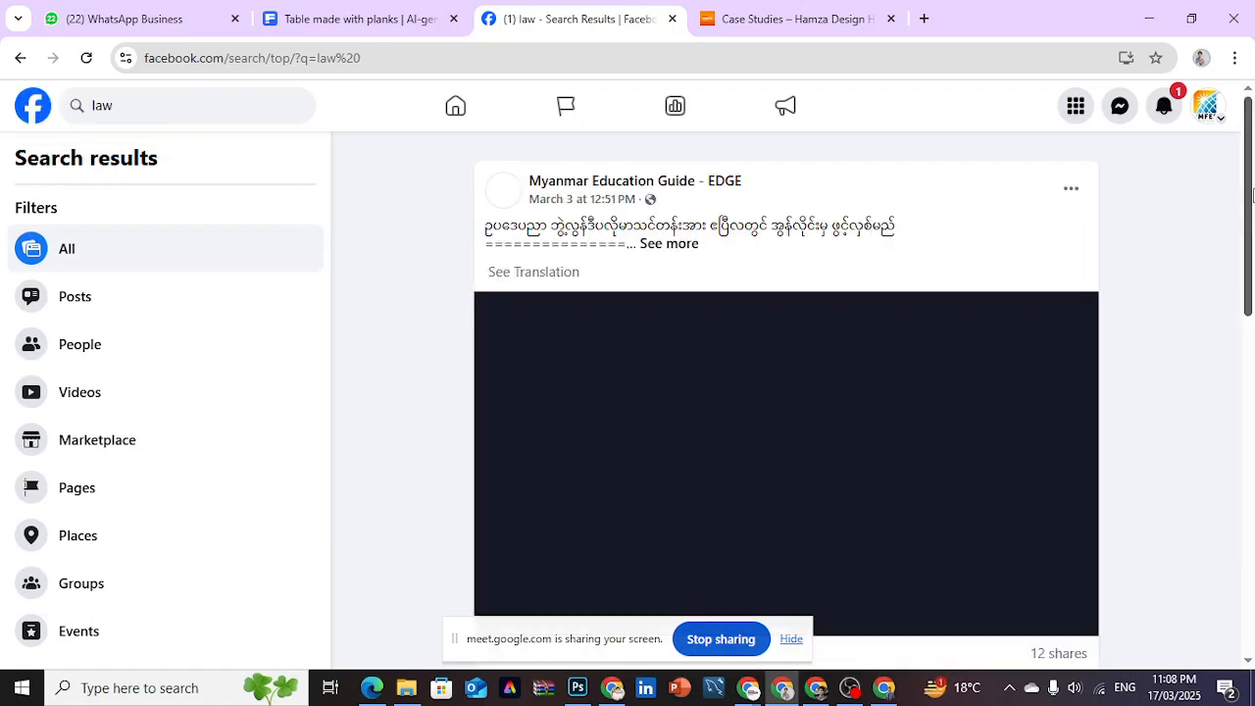
pyautogui.moveTo(1250, 173); pyautogui.dragTo(1252, 593)
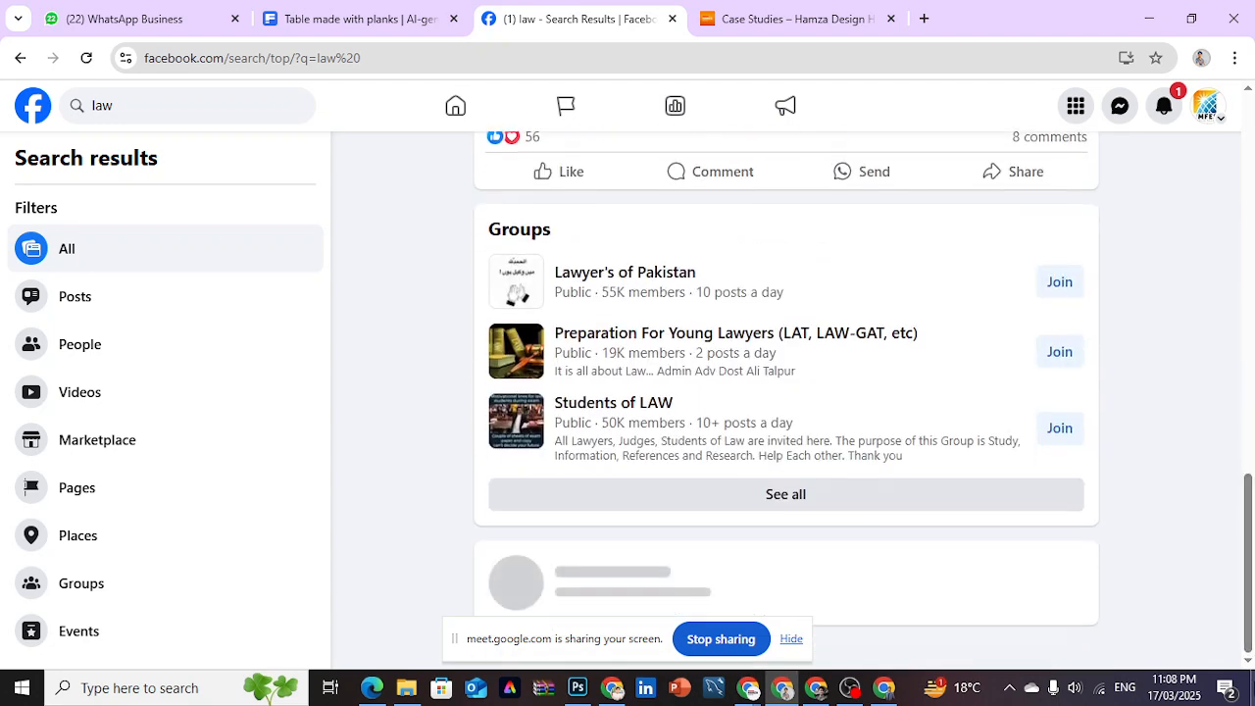
pyautogui.moveTo(1252, 431); pyautogui.dragTo(1253, 514)
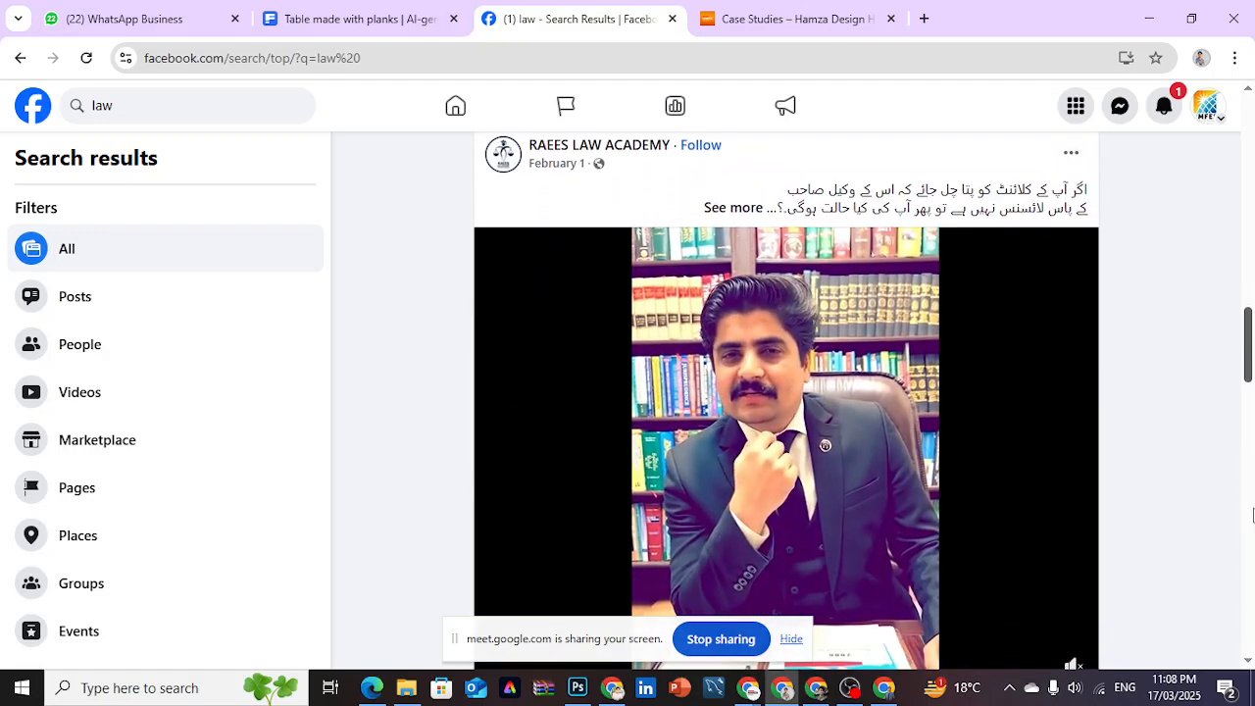
pyautogui.scroll(-3, 1251, 530)
pyautogui.scroll(-4, 1251, 547)
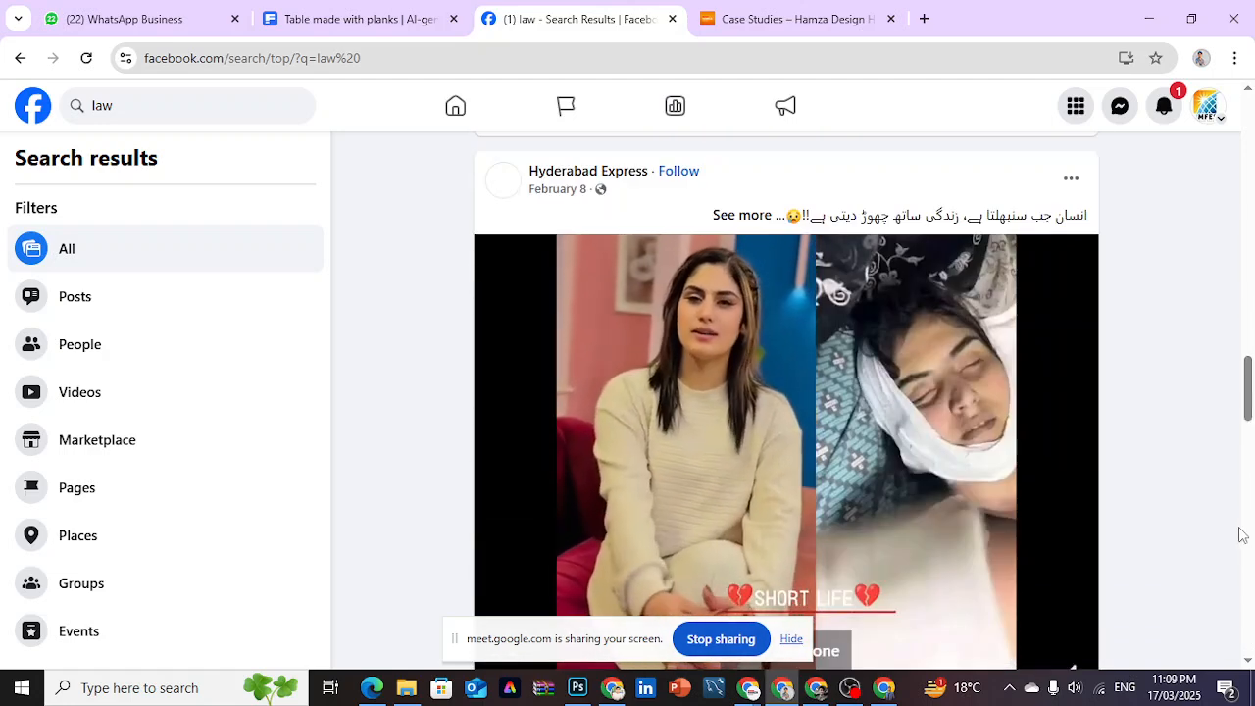
pyautogui.moveTo(1248, 406); pyautogui.dragTo(1247, 29)
# - Search Facebook for "solar" again and look through the groups and posts in the results
pyautogui.click(205, 111)
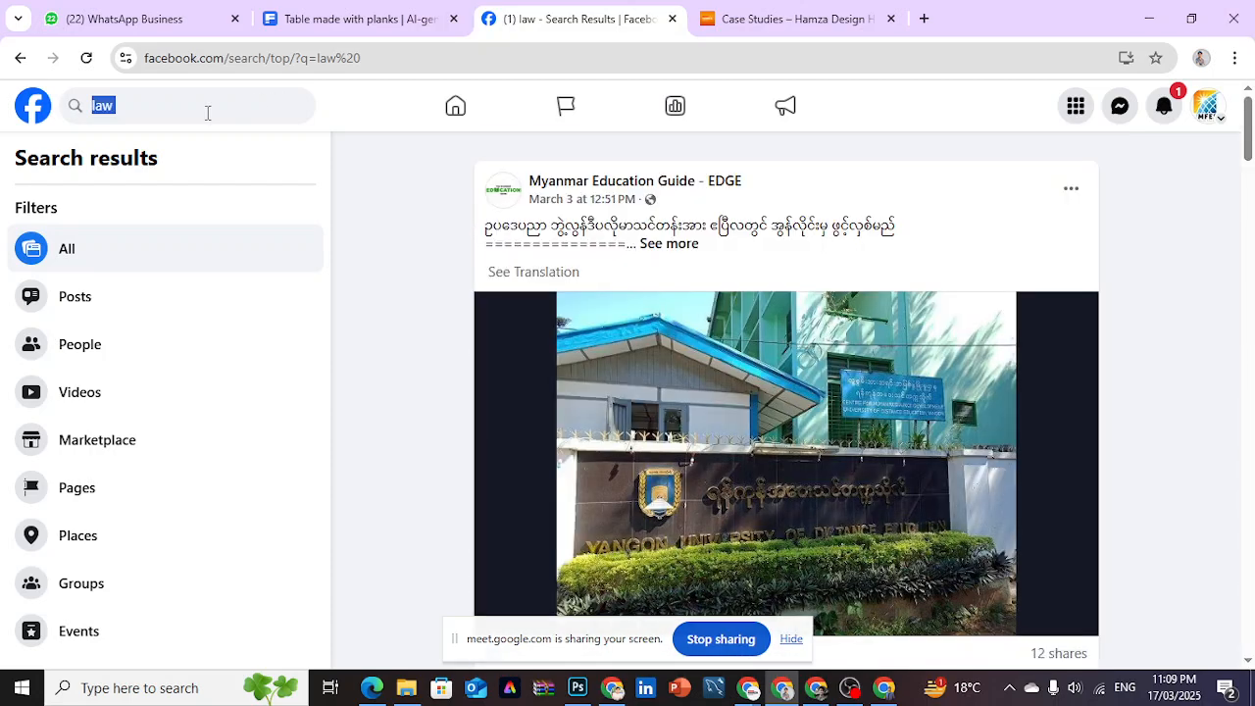
pyautogui.press('BackSpace')
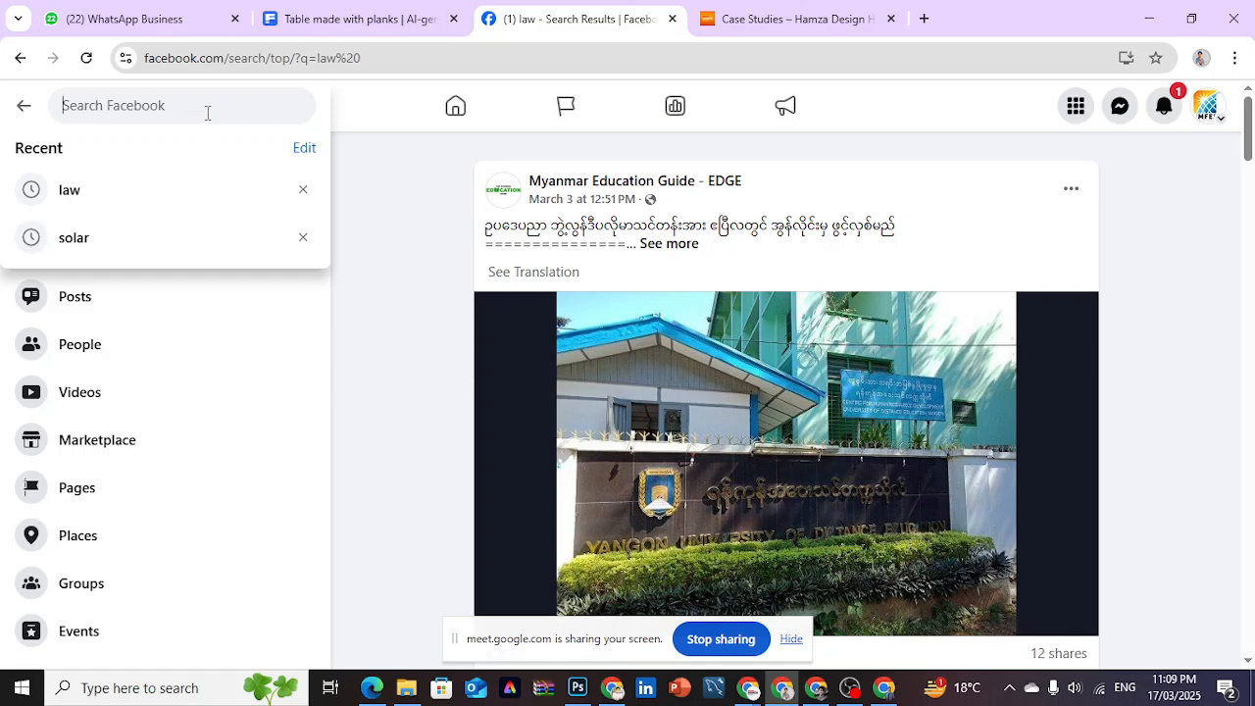
pyautogui.write('solar')
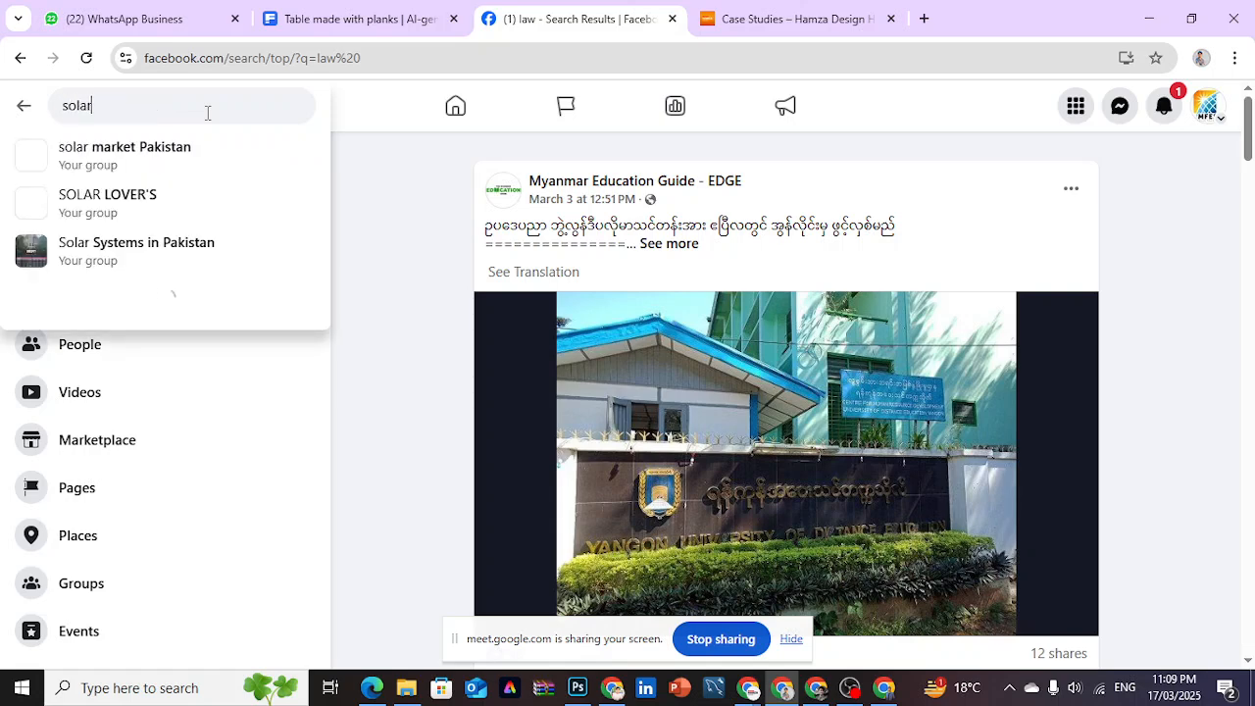
pyautogui.press('Return')
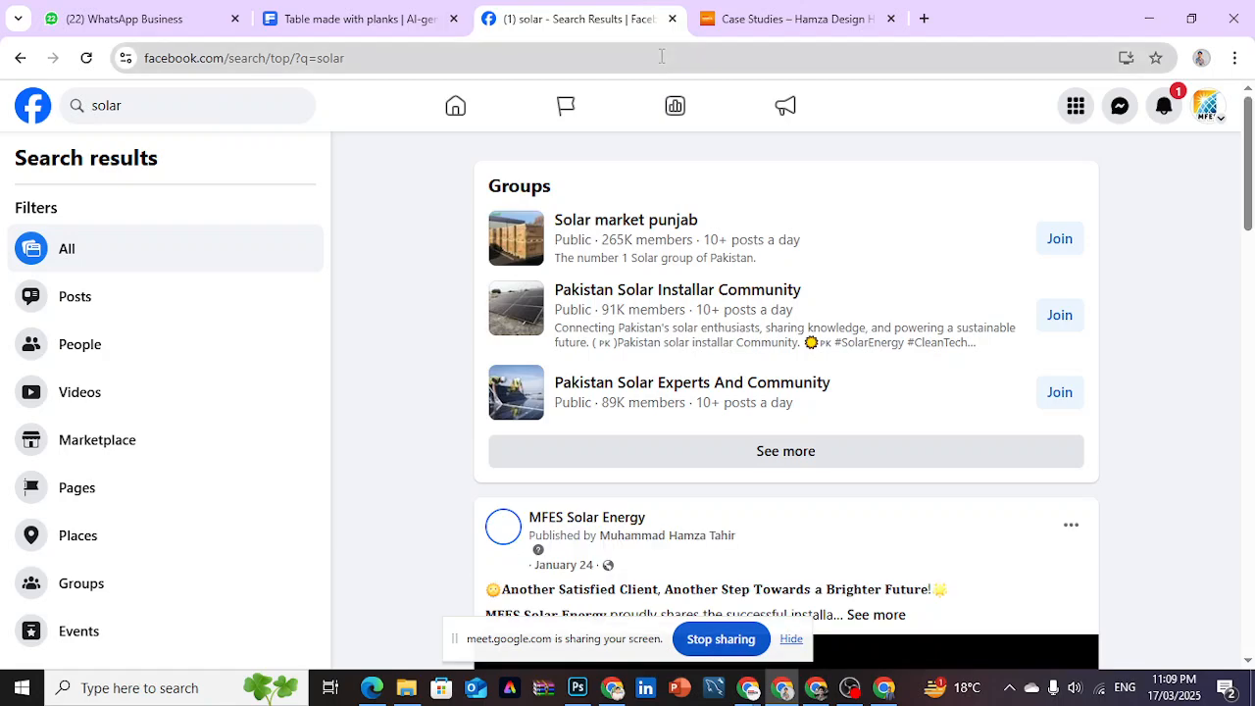
pyautogui.moveTo(1245, 173); pyautogui.dragTo(1249, 642)
pyautogui.moveTo(1250, 530)
pyautogui.mouseDown()
pyautogui.moveTo(1251, 451)
pyautogui.moveTo(1252, 529)
pyautogui.mouseUp()
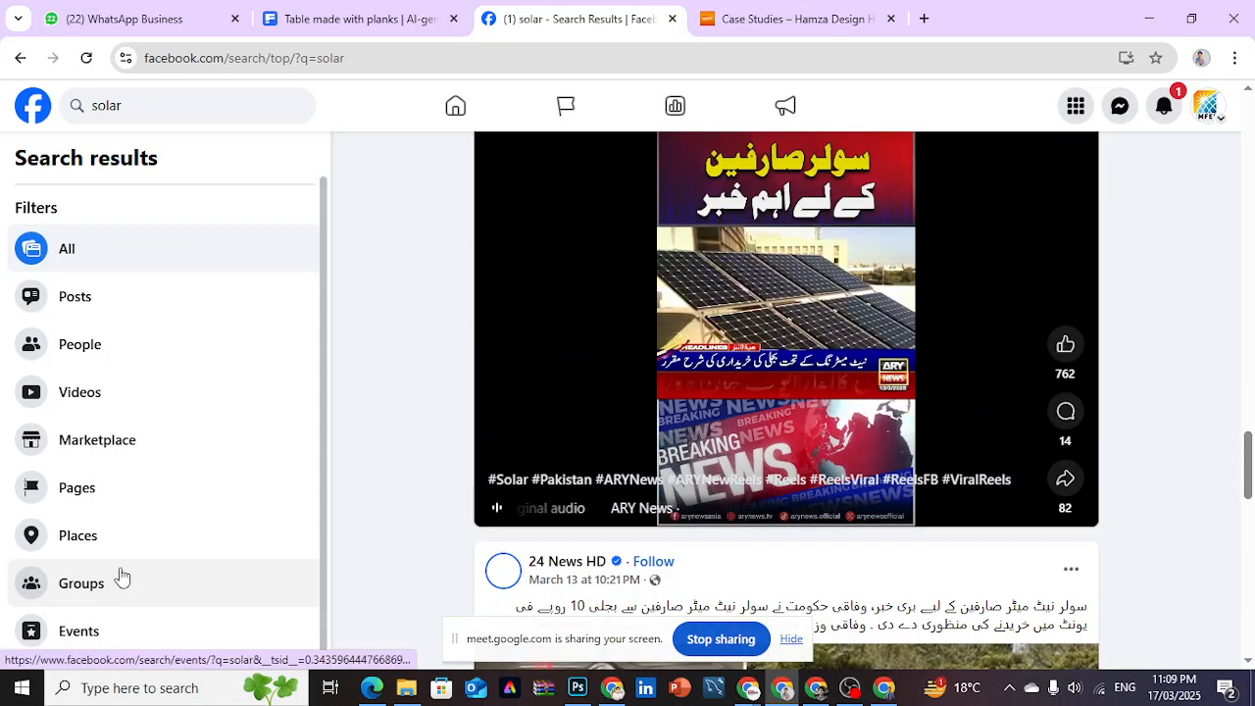
pyautogui.moveTo(1249, 397); pyautogui.dragTo(1249, 117)
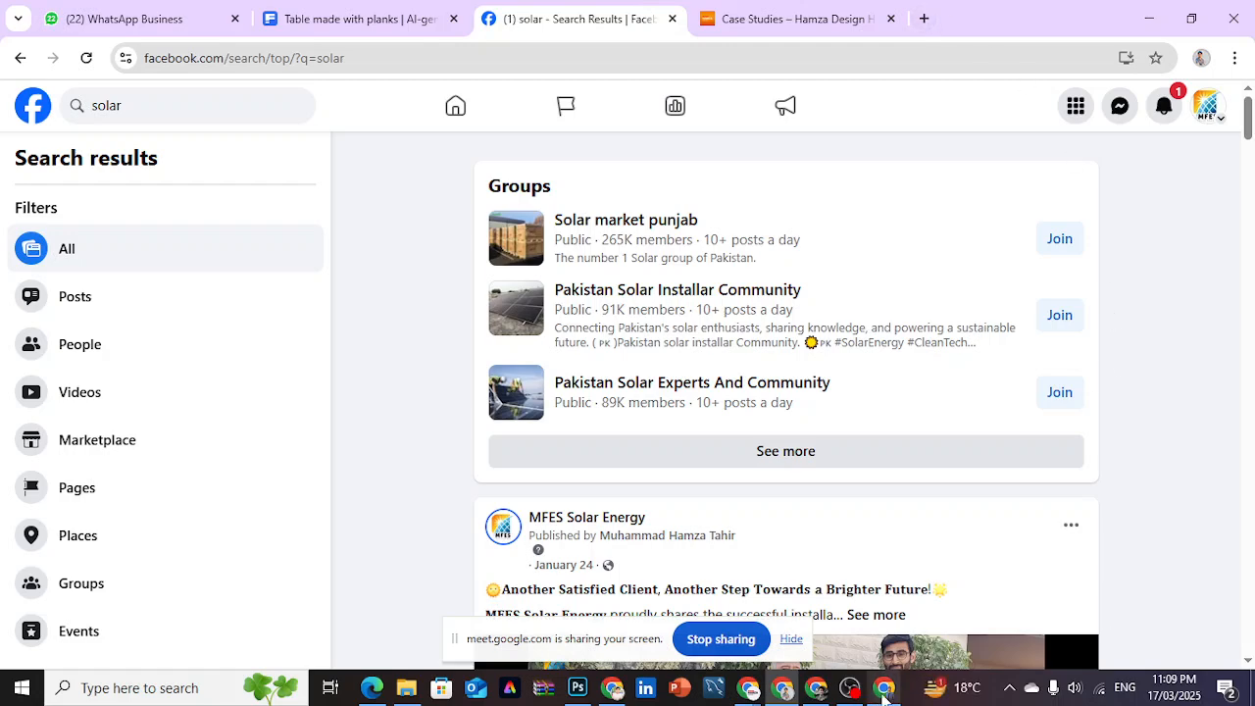
# - Switch to the browser window with ChatGPT and start a new chat
pyautogui.click(819, 696)
pyautogui.click(734, 380)
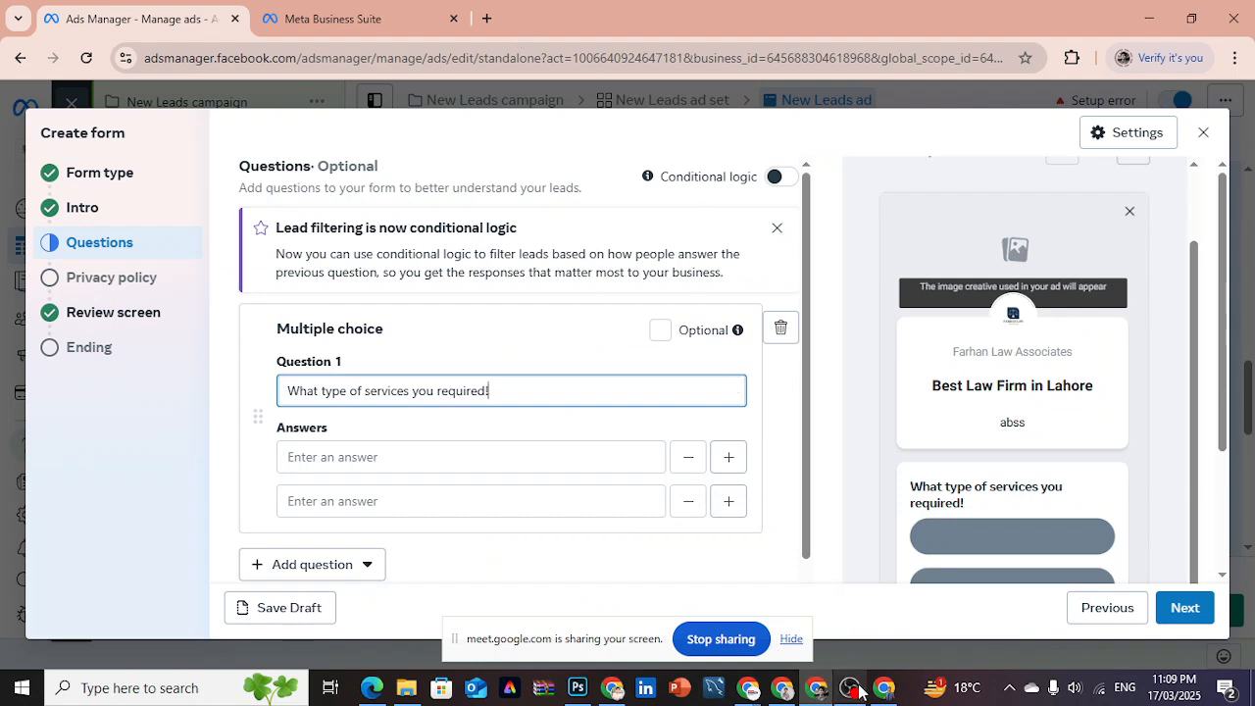
pyautogui.click(613, 688)
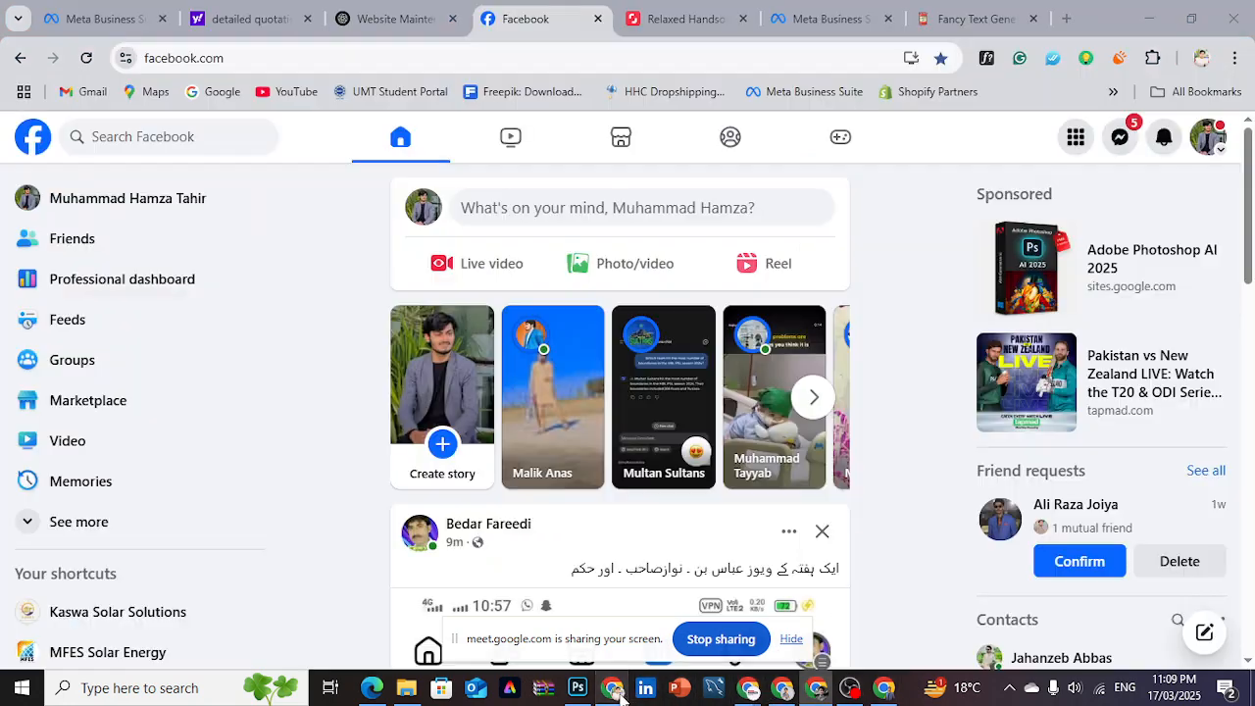
pyautogui.click(392, 17)
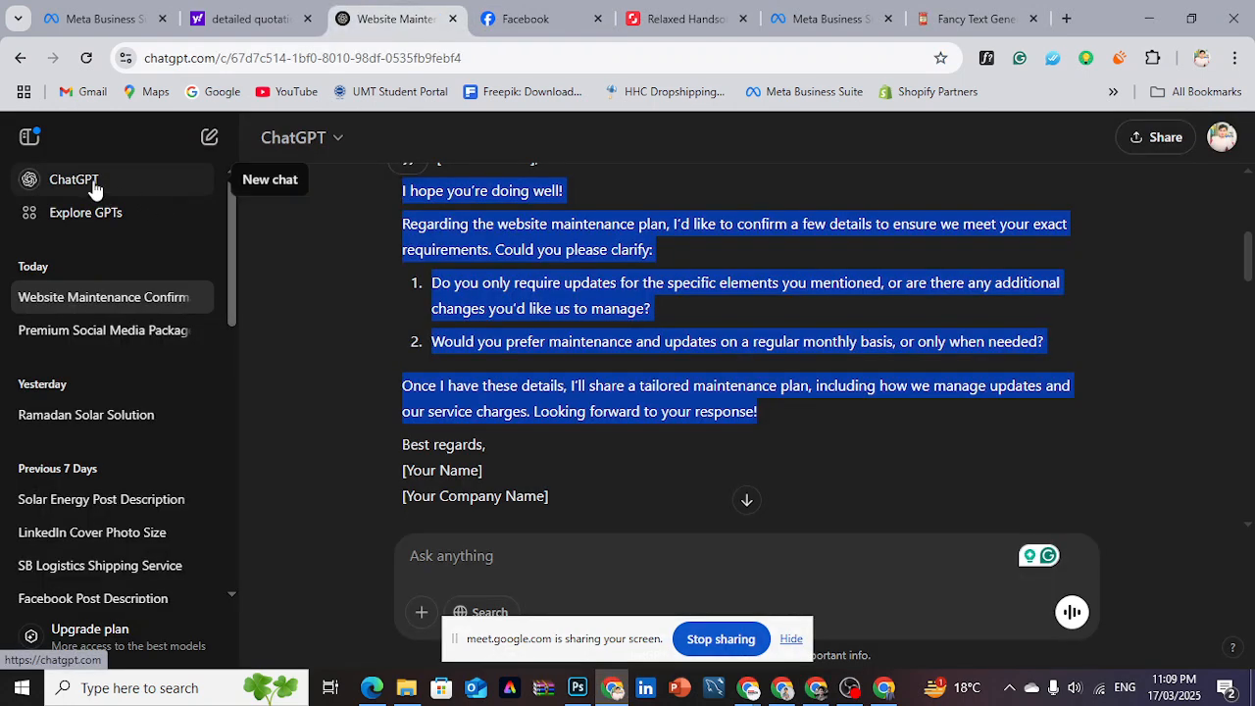
pyautogui.click(94, 183)
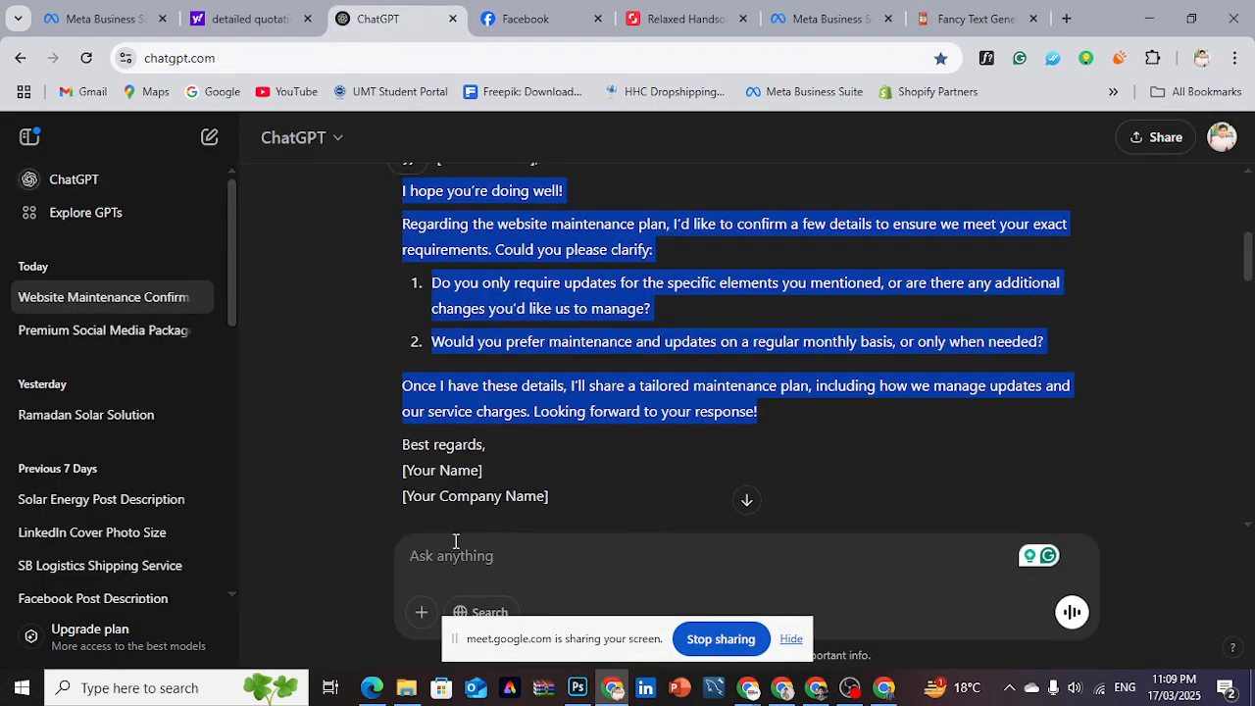
# - Ask ChatGPT to "write some question for lead generation form for a law firm name farhan law associated"
pyautogui.write('w')
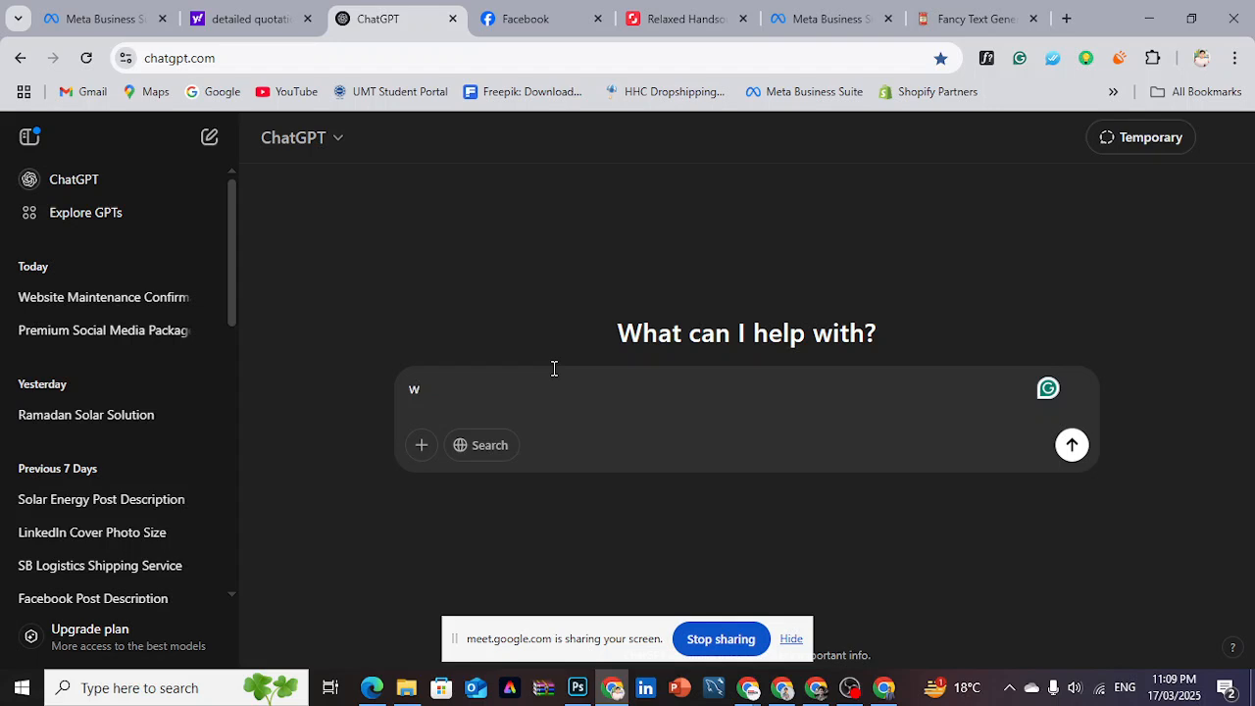
pyautogui.write('rite s')
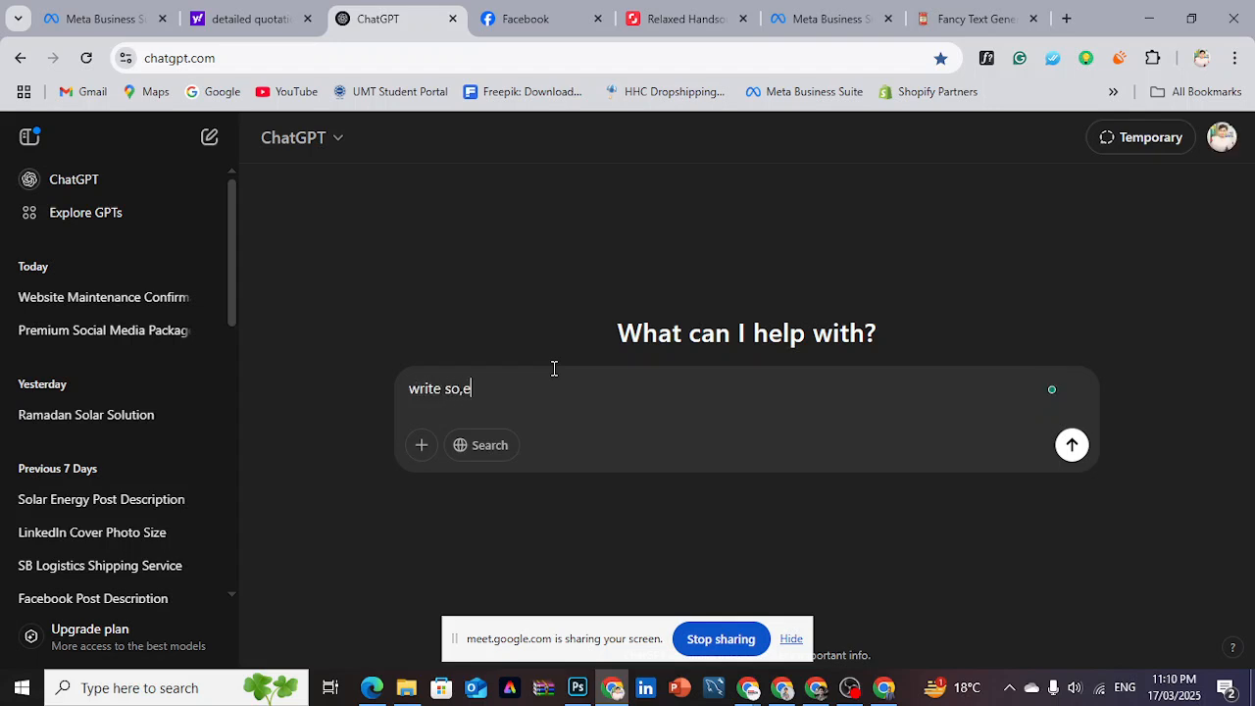
pyautogui.write('ome ')
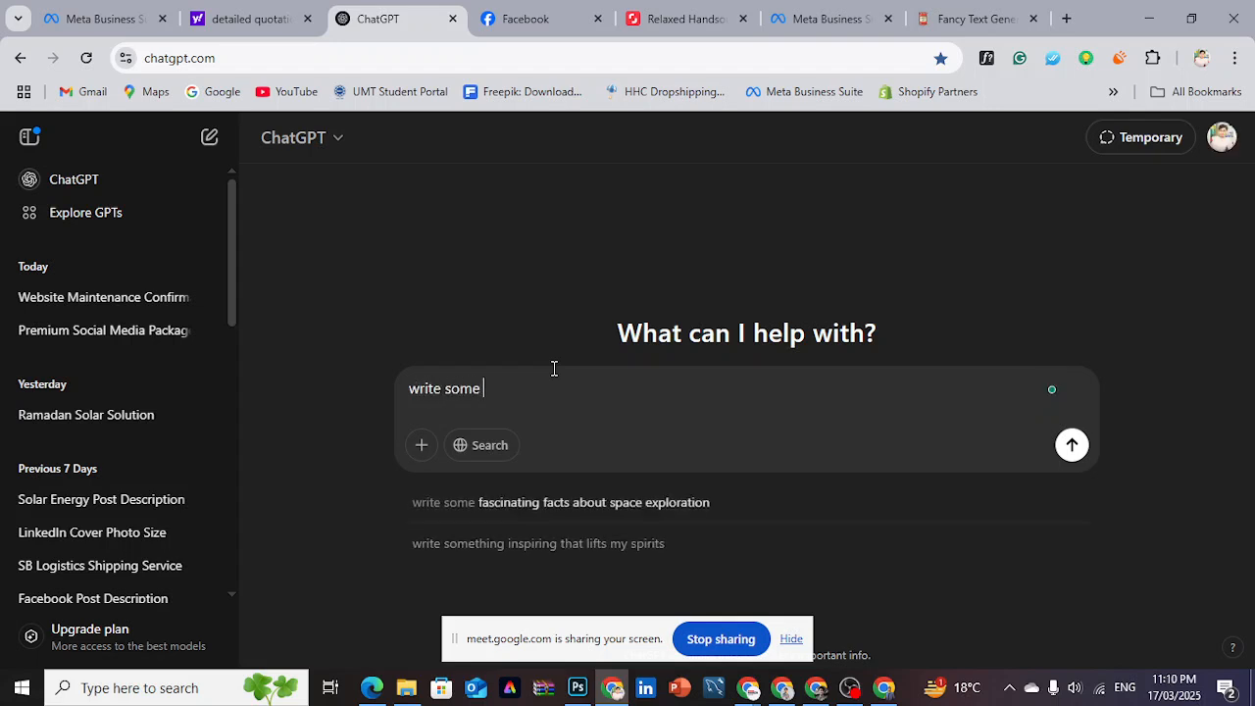
pyautogui.write('question for lead generat')
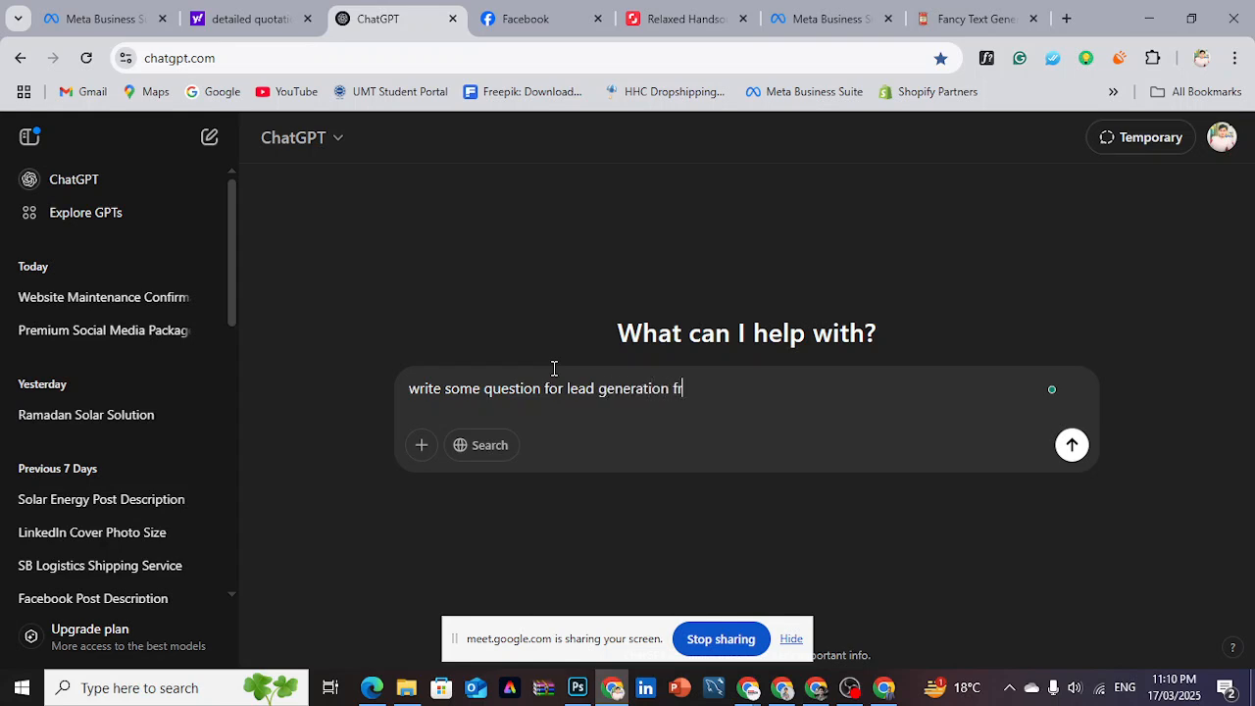
pyautogui.write('ion form for a law fo')
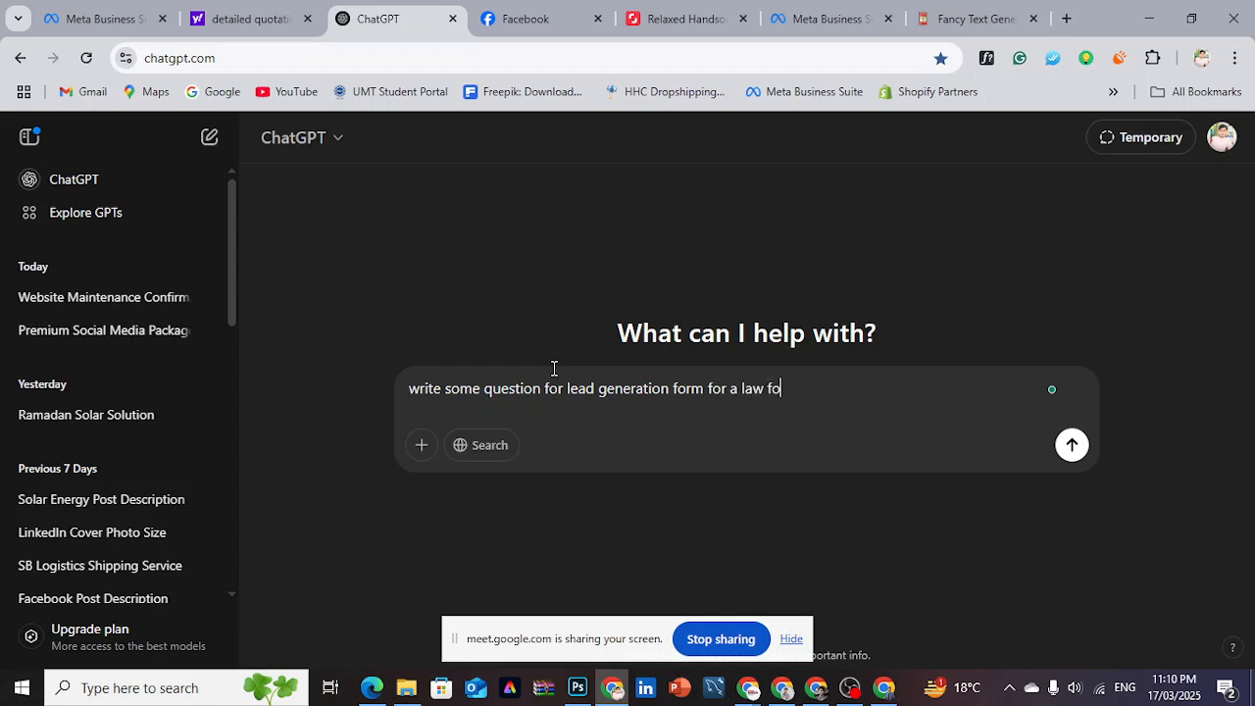
pyautogui.write('rm mname farhan law')
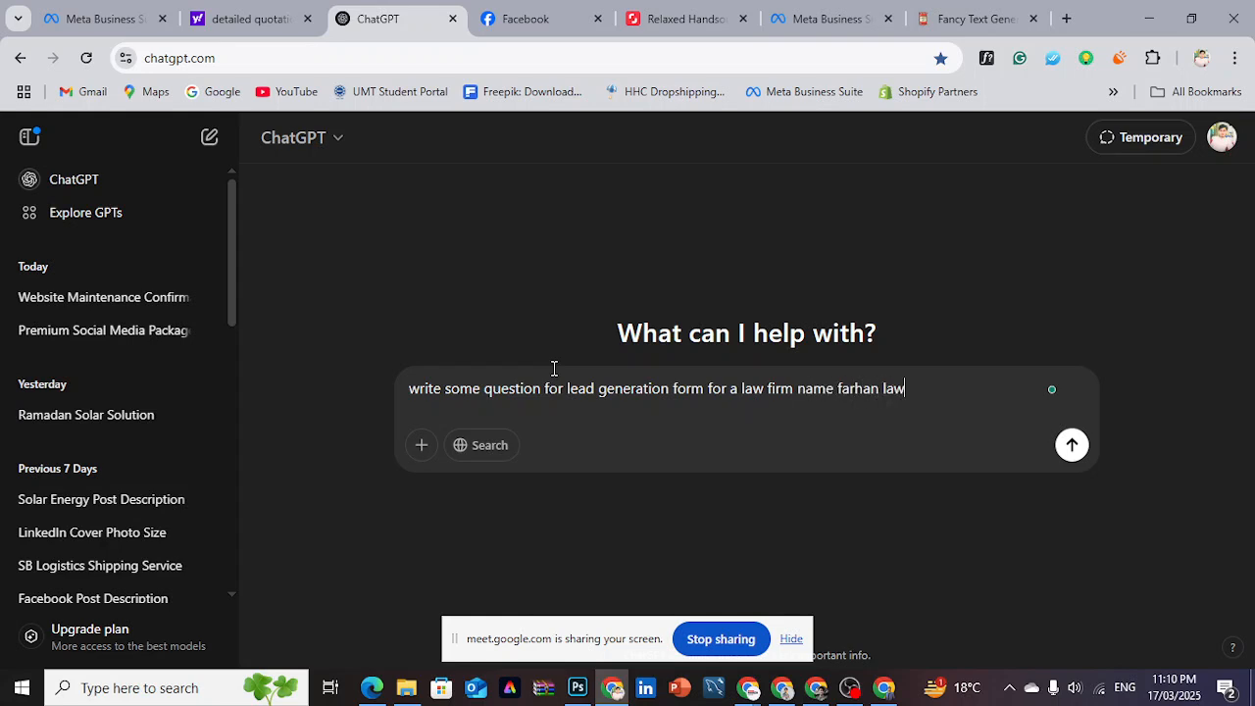
pyautogui.write('a')
pyautogui.press('BackSpace')
pyautogui.write('associates')
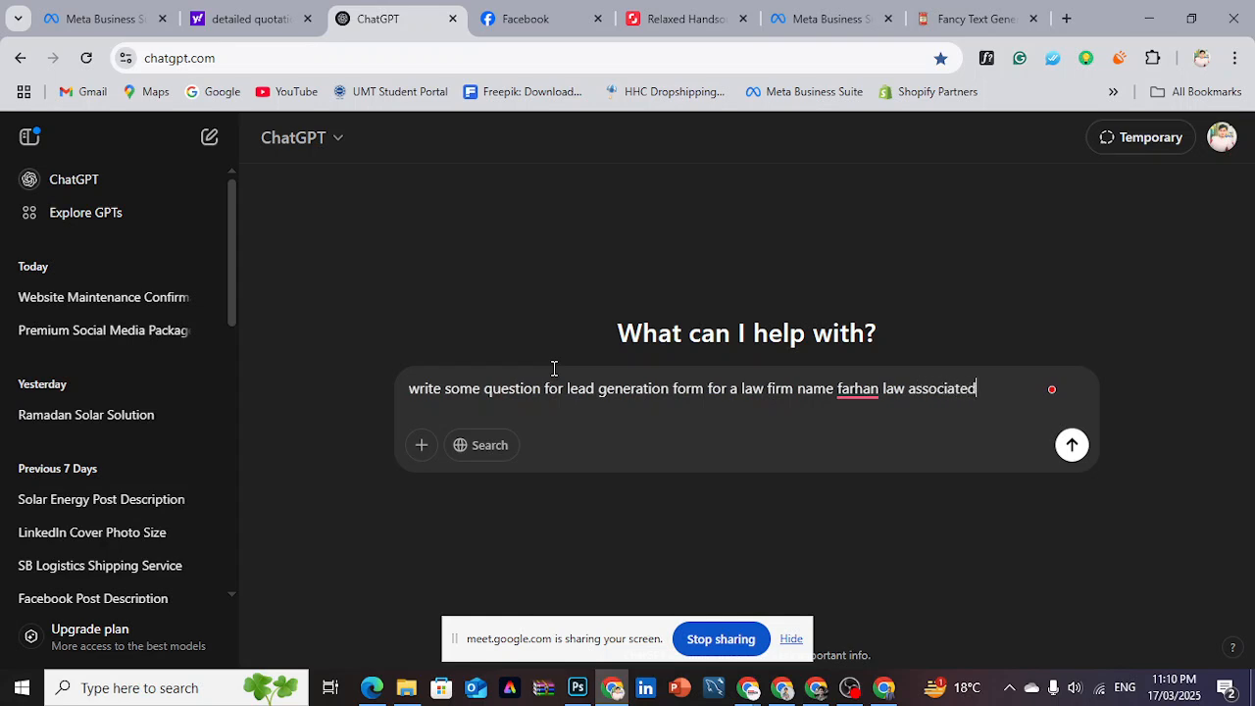
pyautogui.press('Return')
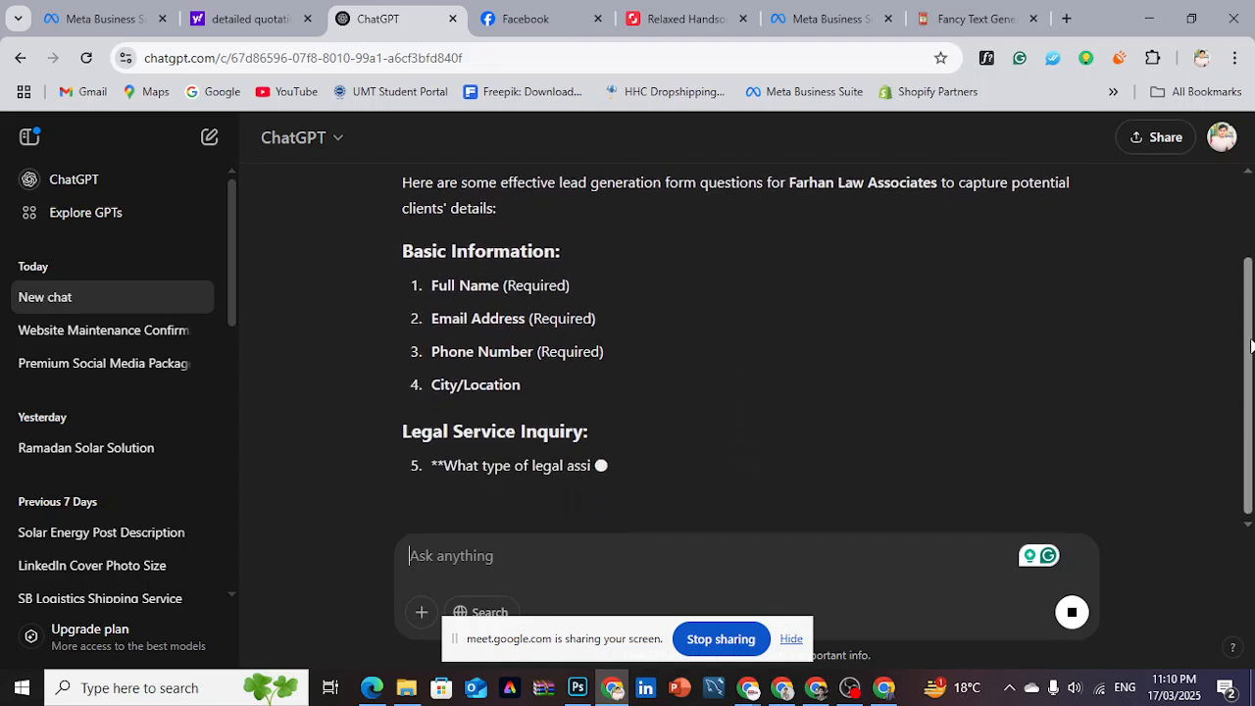
# - Look through the generated form questions and copy "What type of legal assistance do you need?" from the Legal Service Inquiry section
pyautogui.moveTo(389, 249); pyautogui.dragTo(781, 382)
pyautogui.click(784, 383)
pyautogui.moveTo(1250, 301); pyautogui.dragTo(1250, 368)
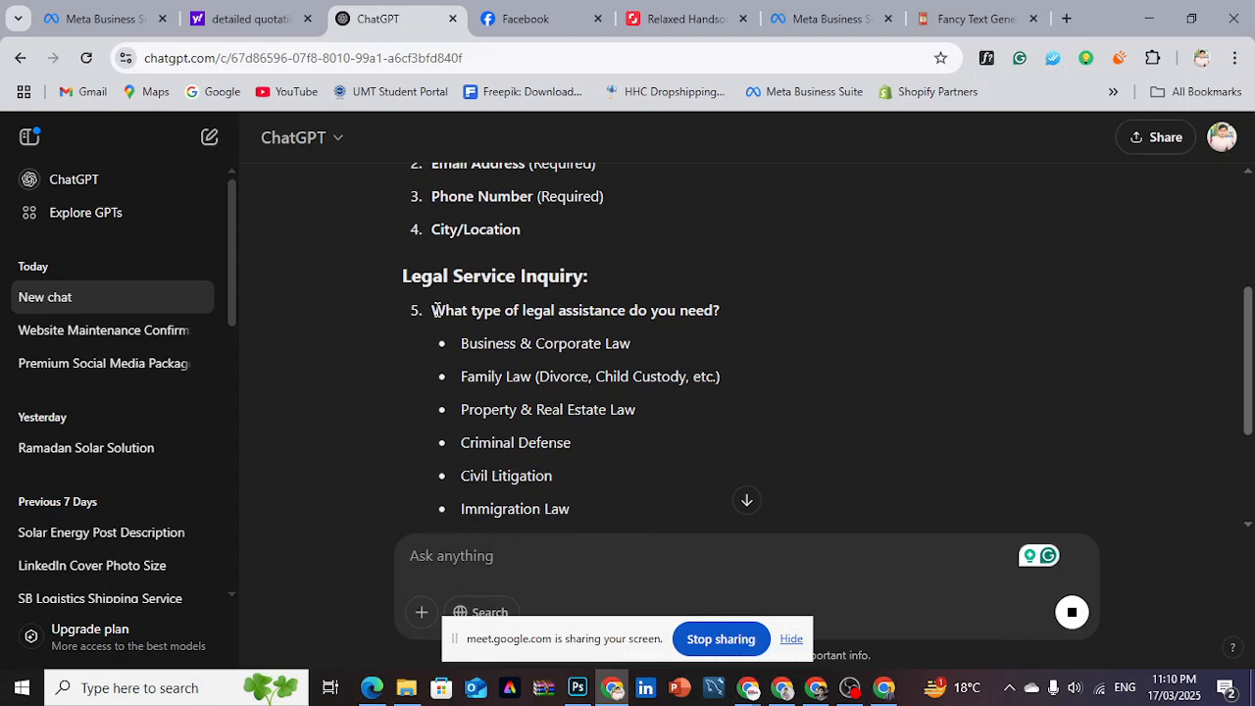
pyautogui.moveTo(432, 310); pyautogui.dragTo(718, 318)
pyautogui.hotkey('ctrl', 'c')
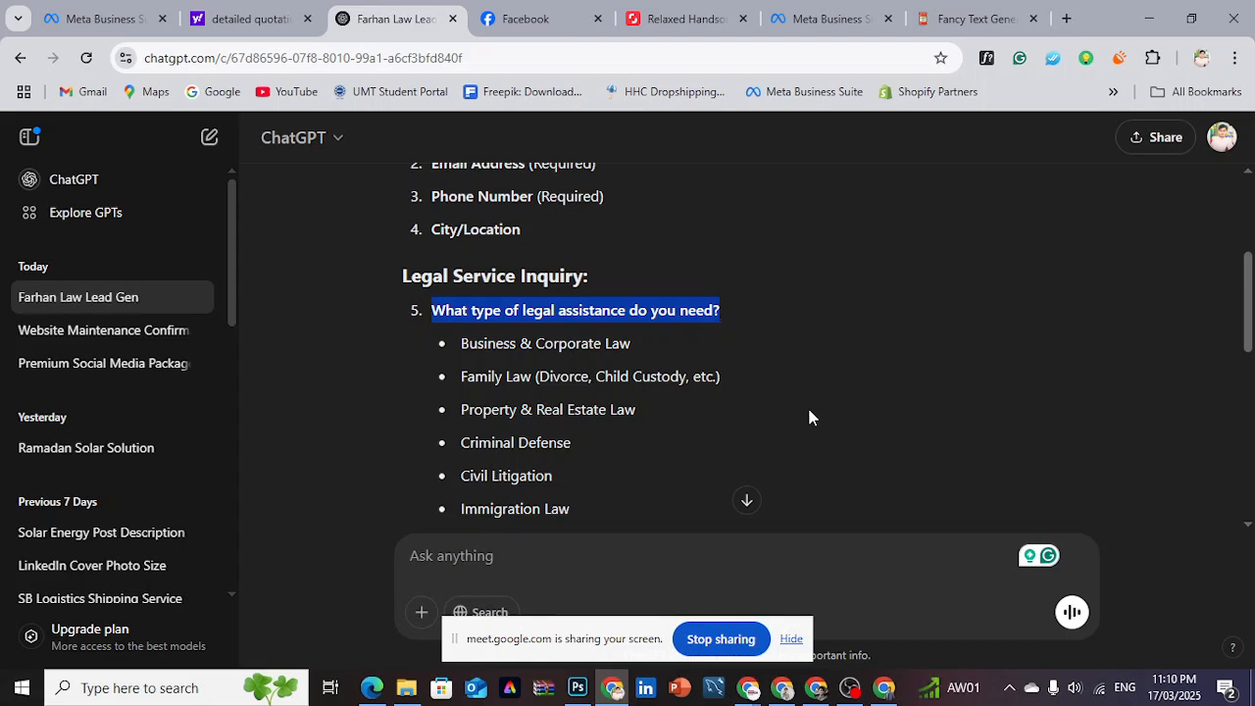
# - Switch to the Google Meet call, check the raised hands in the participant list, and return to ChatGPT
pyautogui.click(748, 688)
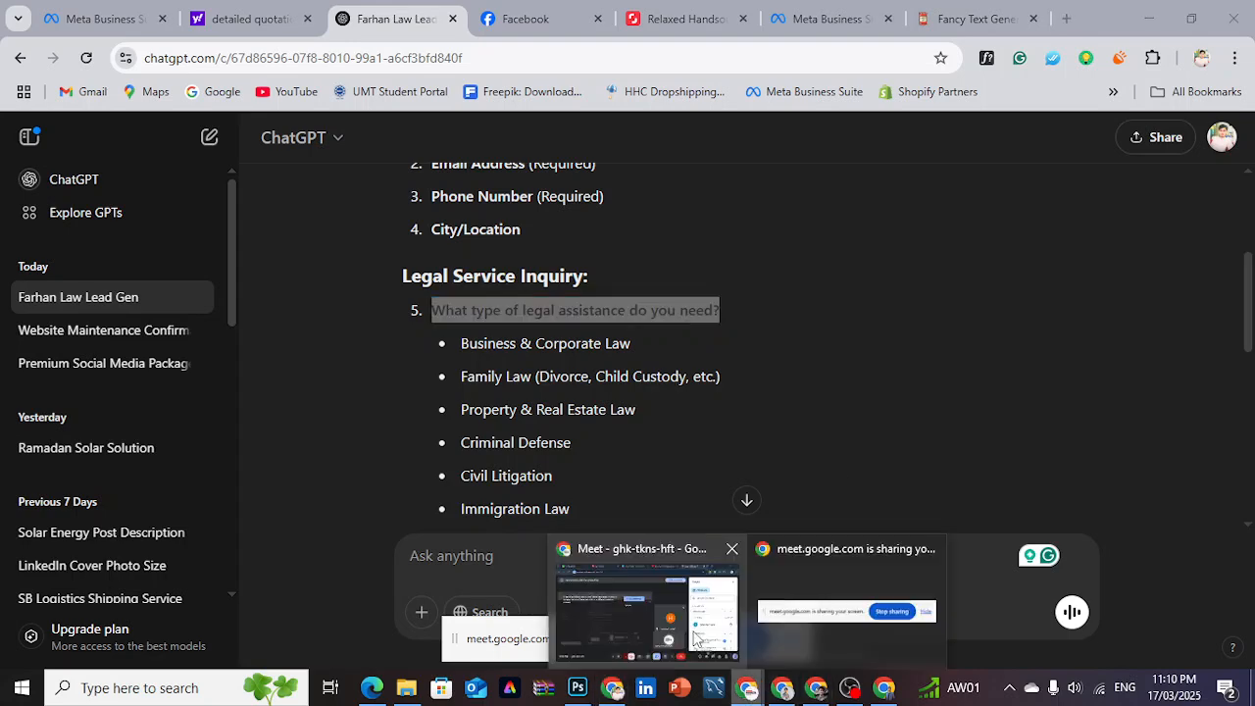
pyautogui.click(647, 605)
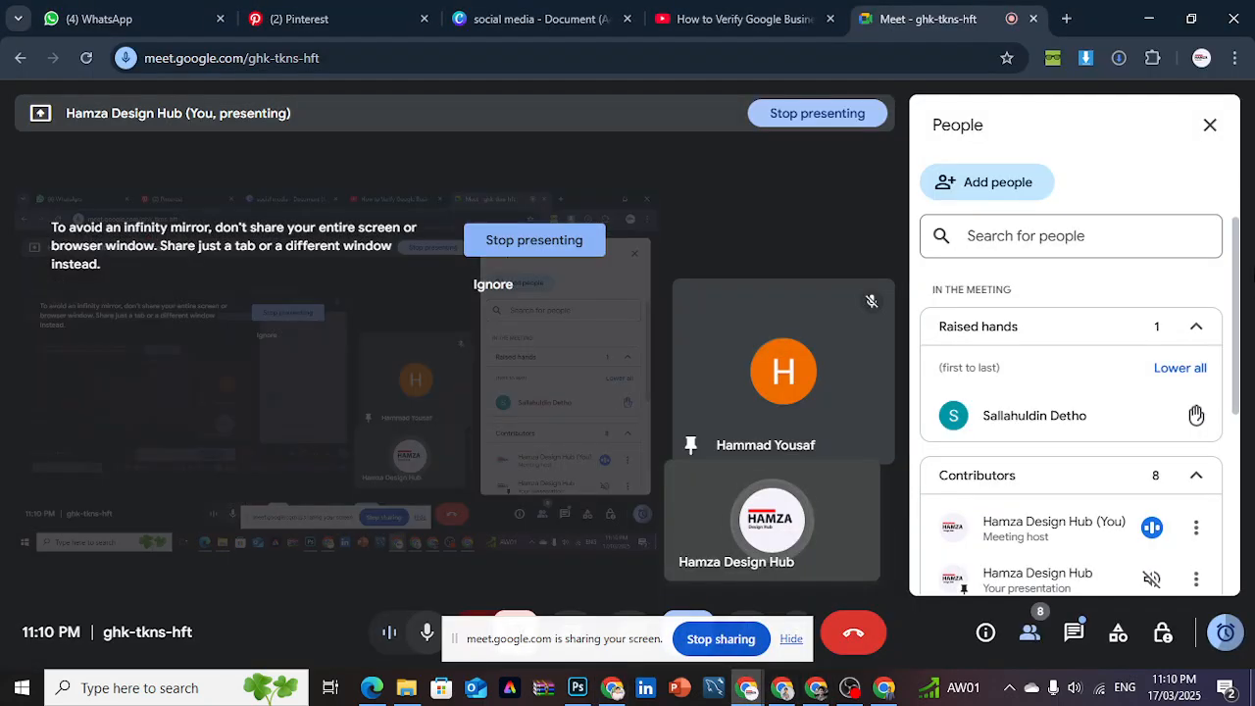
pyautogui.click(1197, 326)
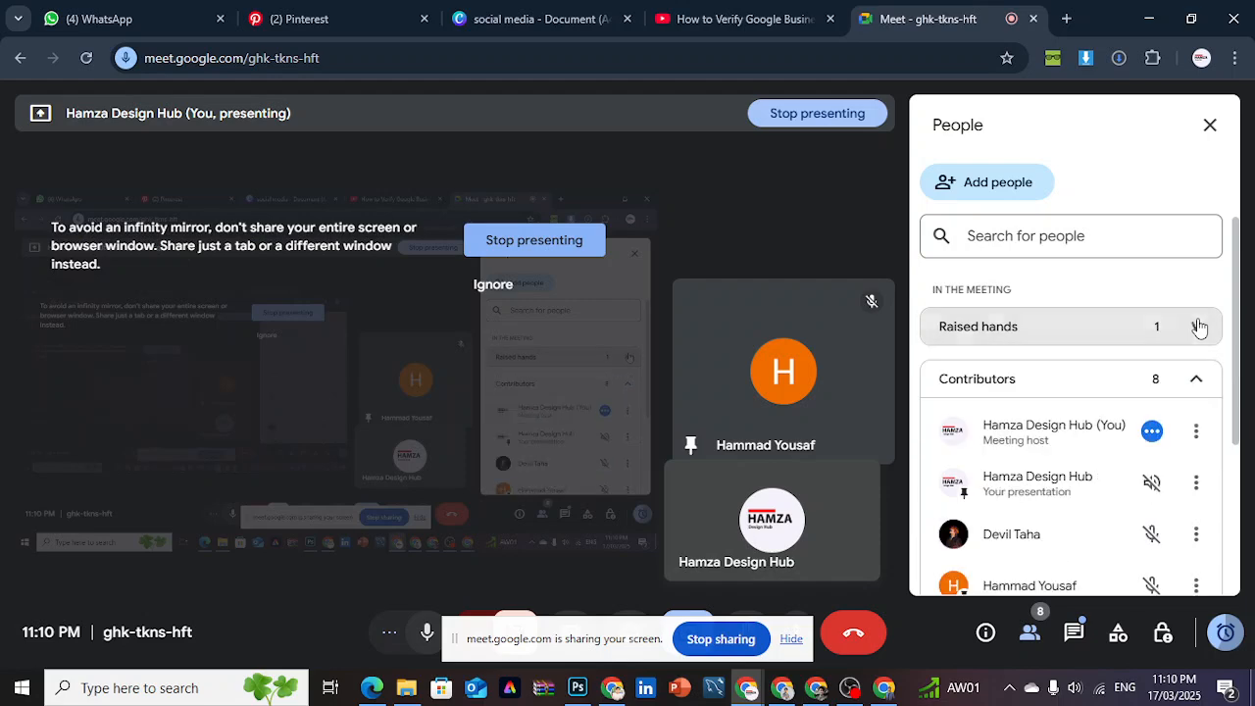
pyautogui.click(1198, 327)
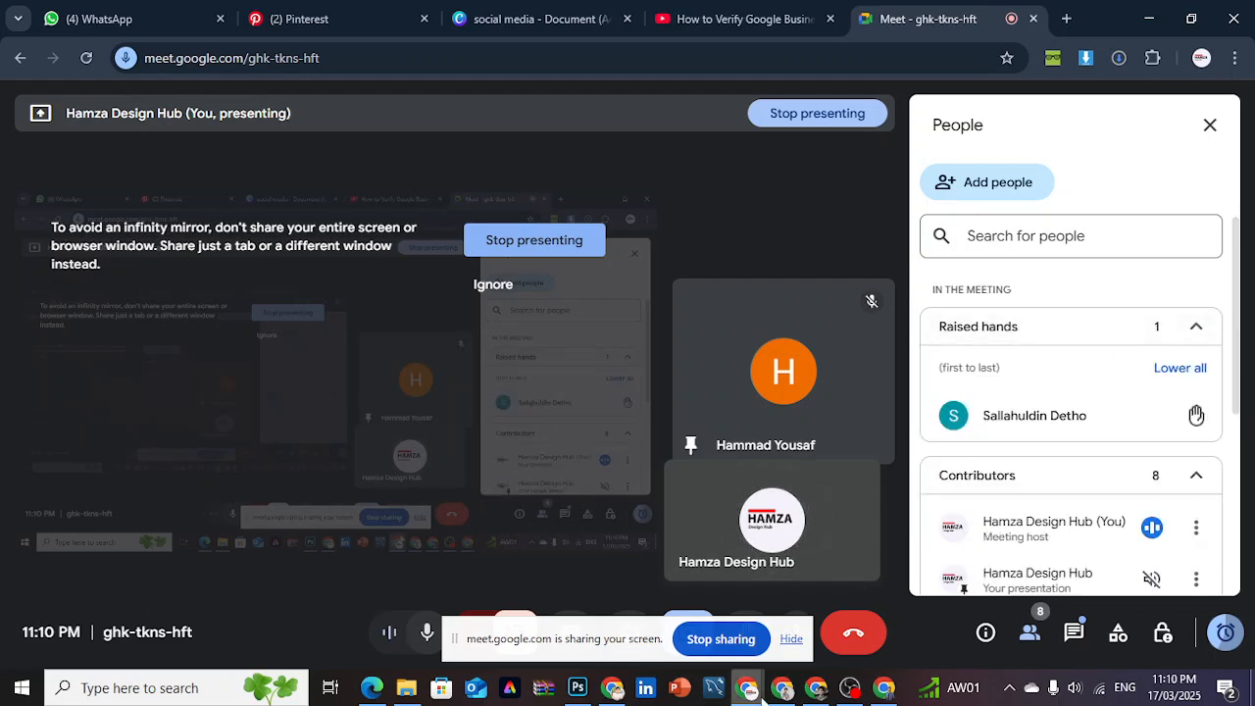
pyautogui.click(617, 693)
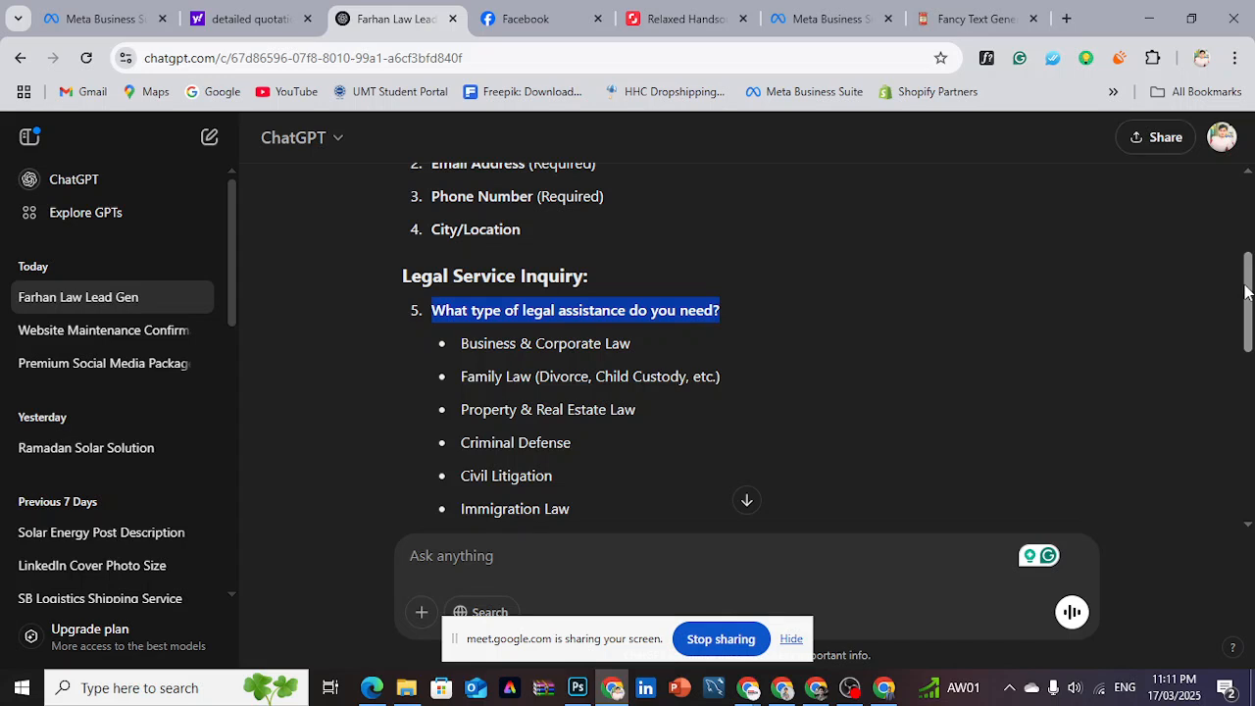
# - Switch to Ads Manager and replace the Question 1 text with "What type of legal assistance do you need?"
pyautogui.moveTo(1247, 292)
pyautogui.mouseDown()
pyautogui.moveTo(1246, 343)
pyautogui.moveTo(1251, 306)
pyautogui.mouseUp()
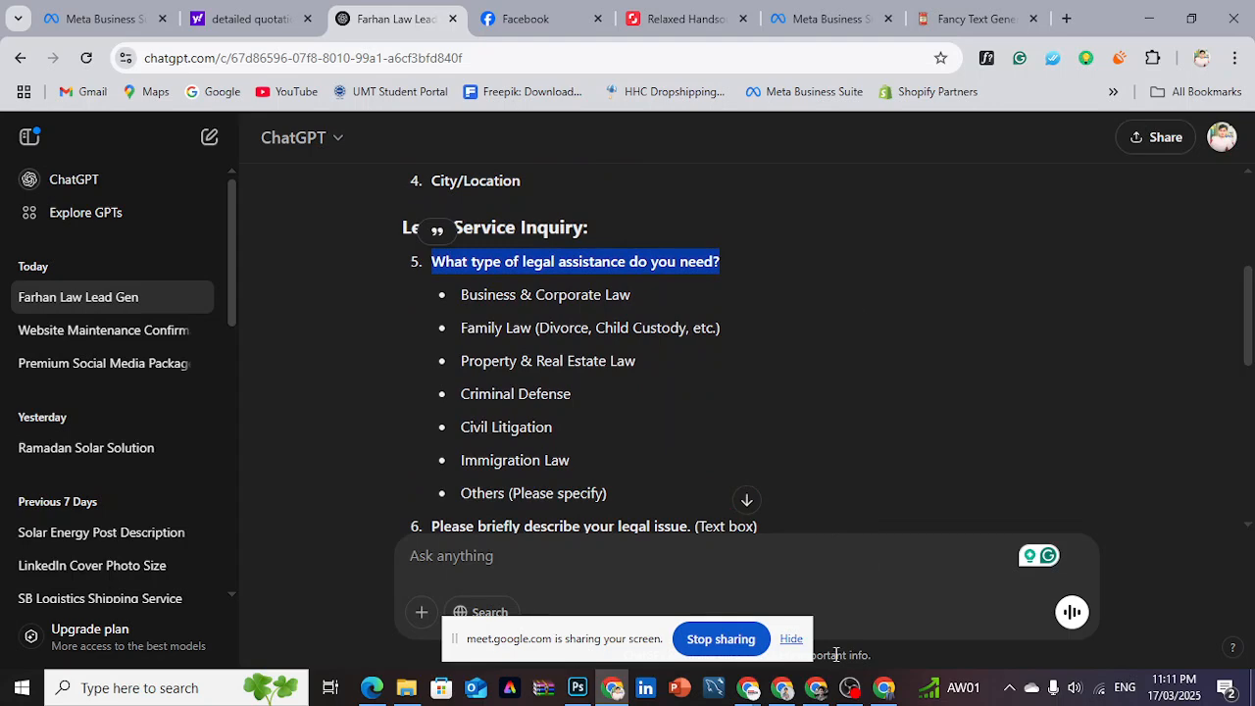
pyautogui.click(822, 697)
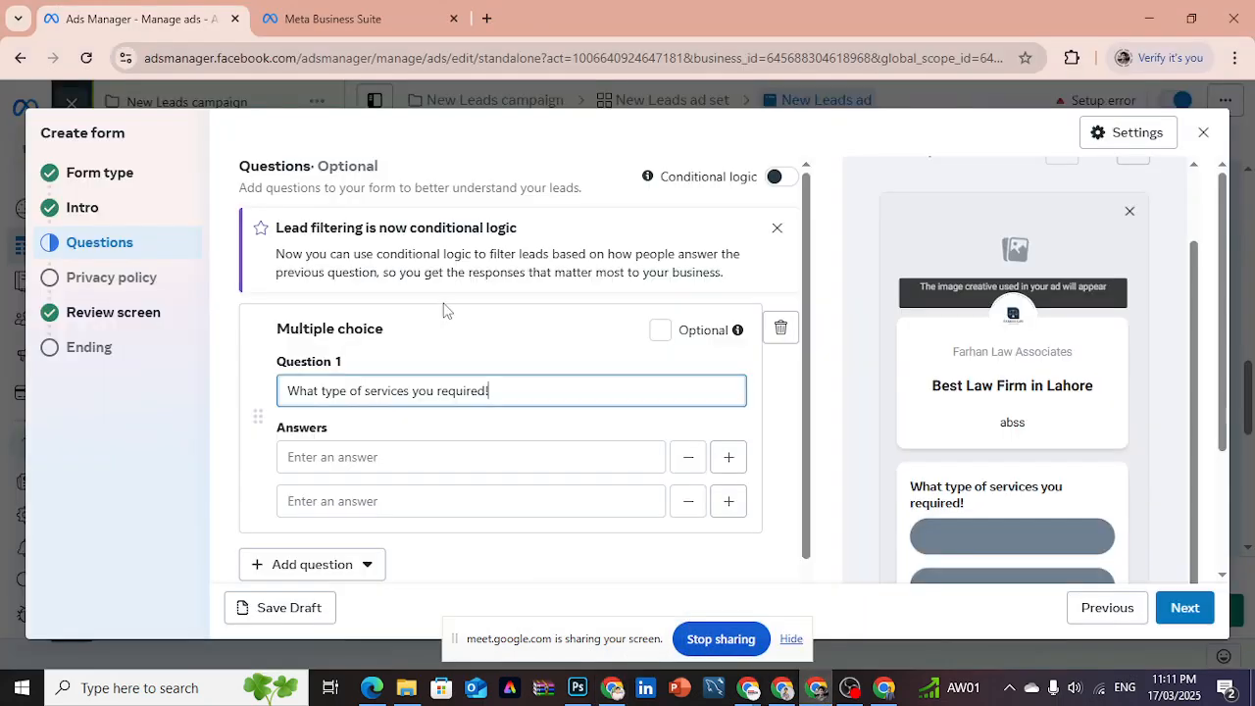
pyautogui.moveTo(495, 391); pyautogui.dragTo(289, 396)
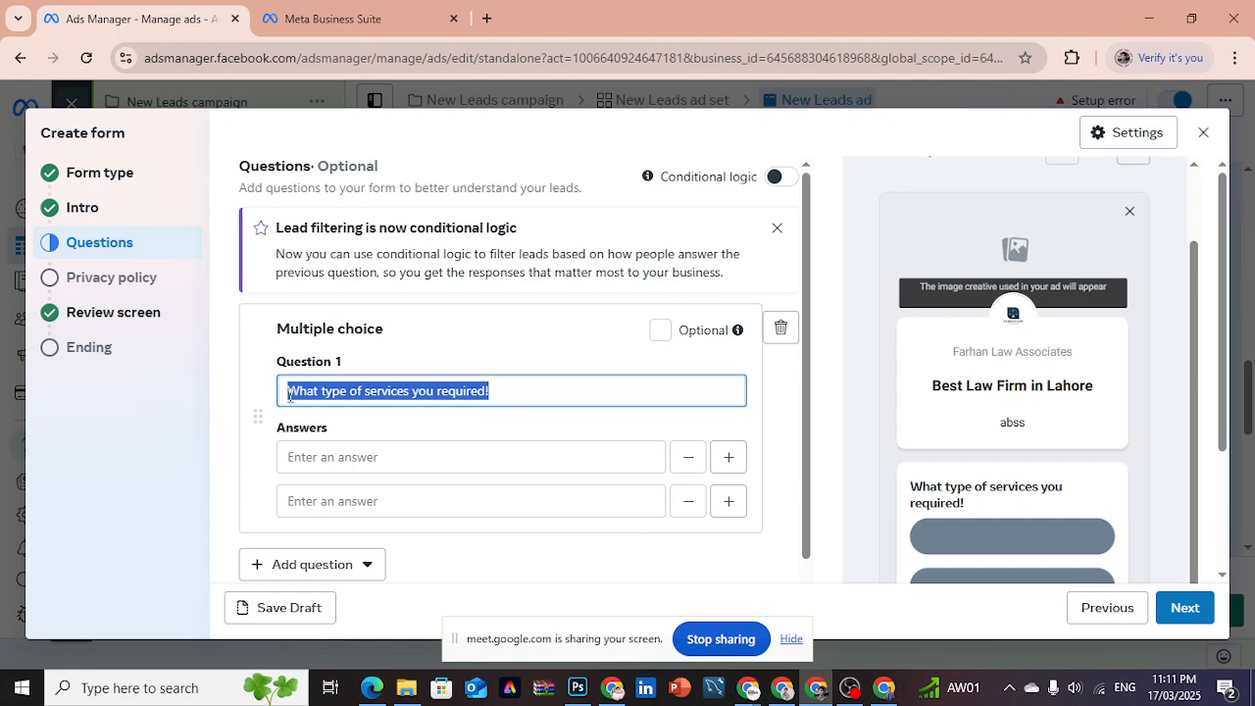
pyautogui.hotkey('ctrl', 'v')
# - Copy "Business & Corporate Law" from the ChatGPT reply and enter it as the first answer of Question 1 in Ads Manager
pyautogui.click(350, 456)
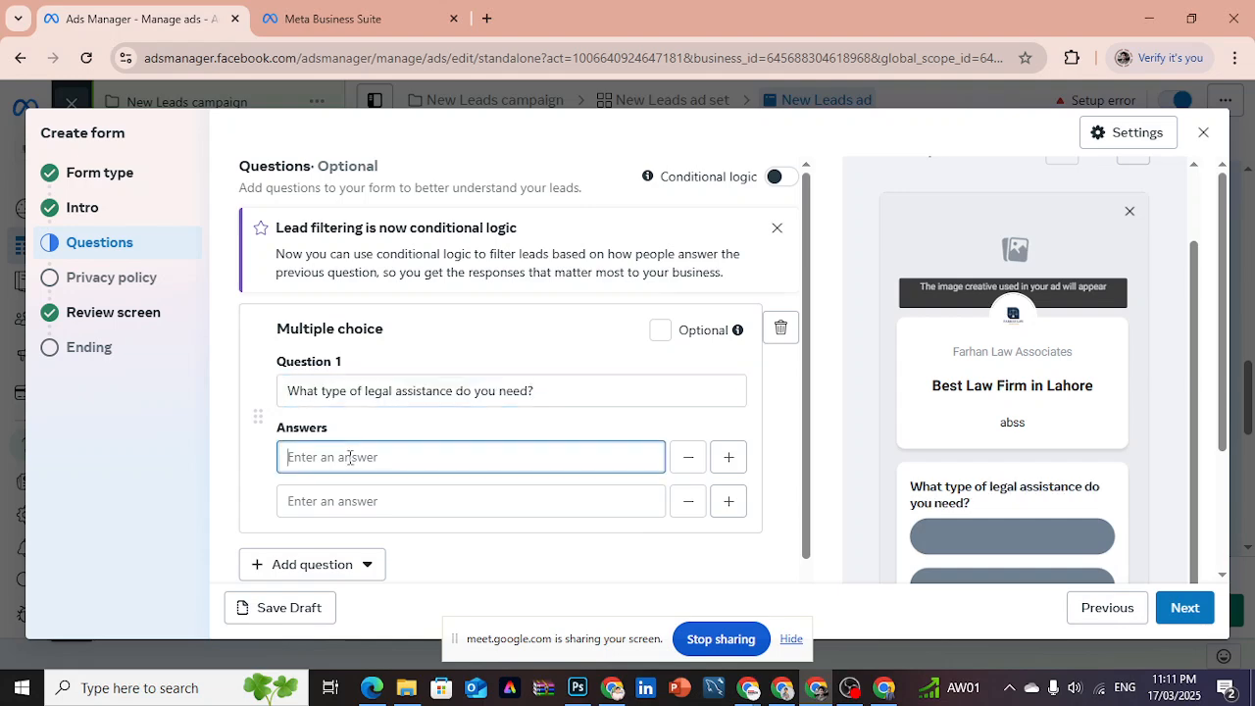
pyautogui.click(613, 687)
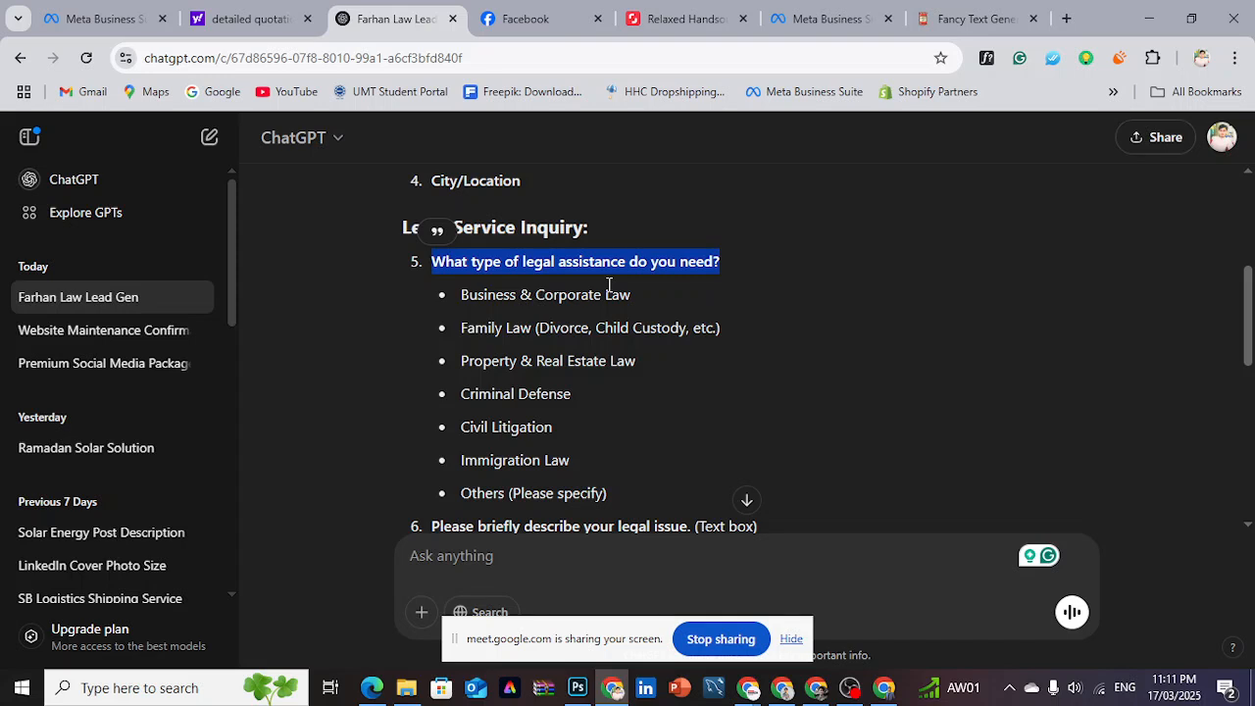
pyautogui.moveTo(456, 301); pyautogui.dragTo(638, 303)
pyautogui.hotkey('ctrl', 'c')
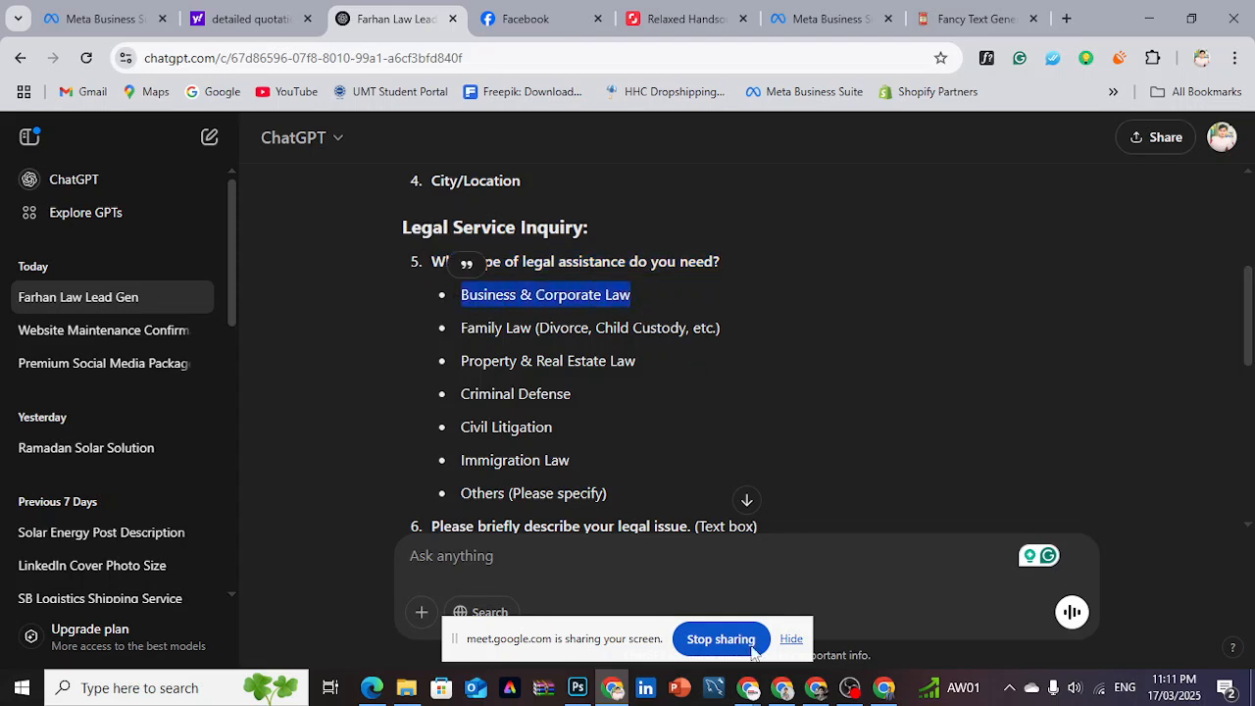
pyautogui.click(818, 696)
pyautogui.click(343, 463)
pyautogui.hotkey('ctrl', 'v')
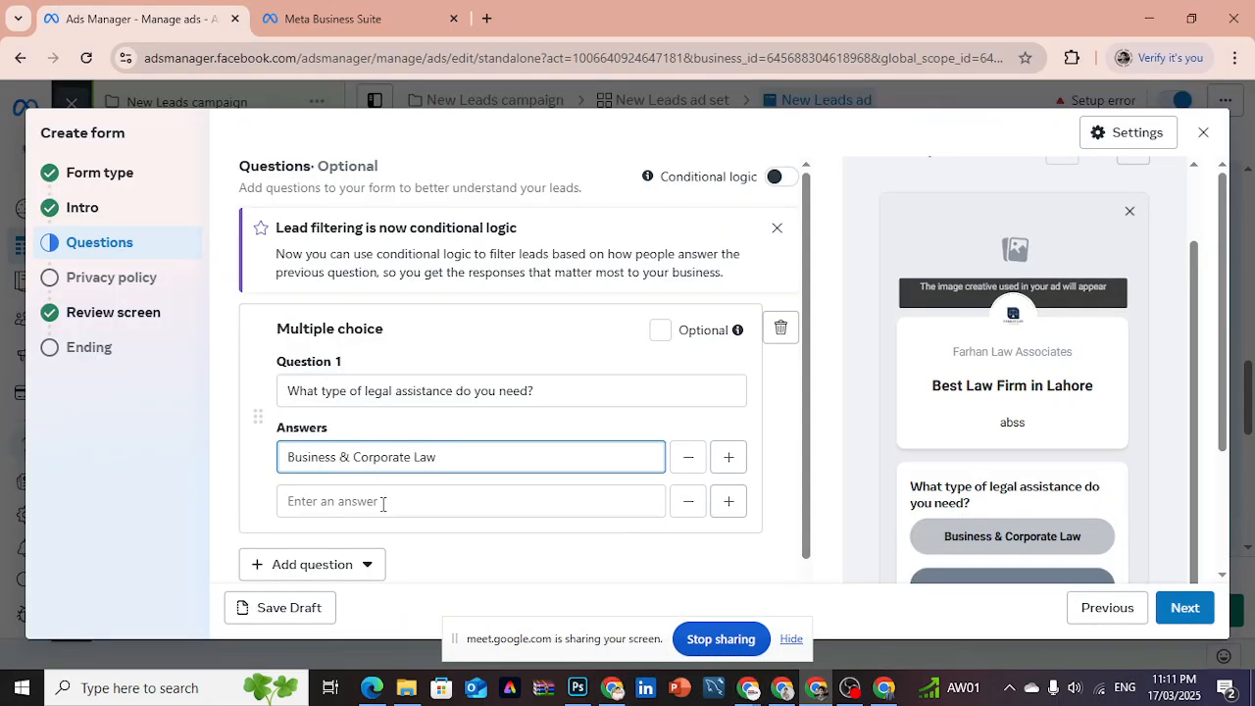
# - Copy "Criminal Defense" from the ChatGPT reply and enter it as the second answer of Question 1 in Ads Manager
pyautogui.click(356, 502)
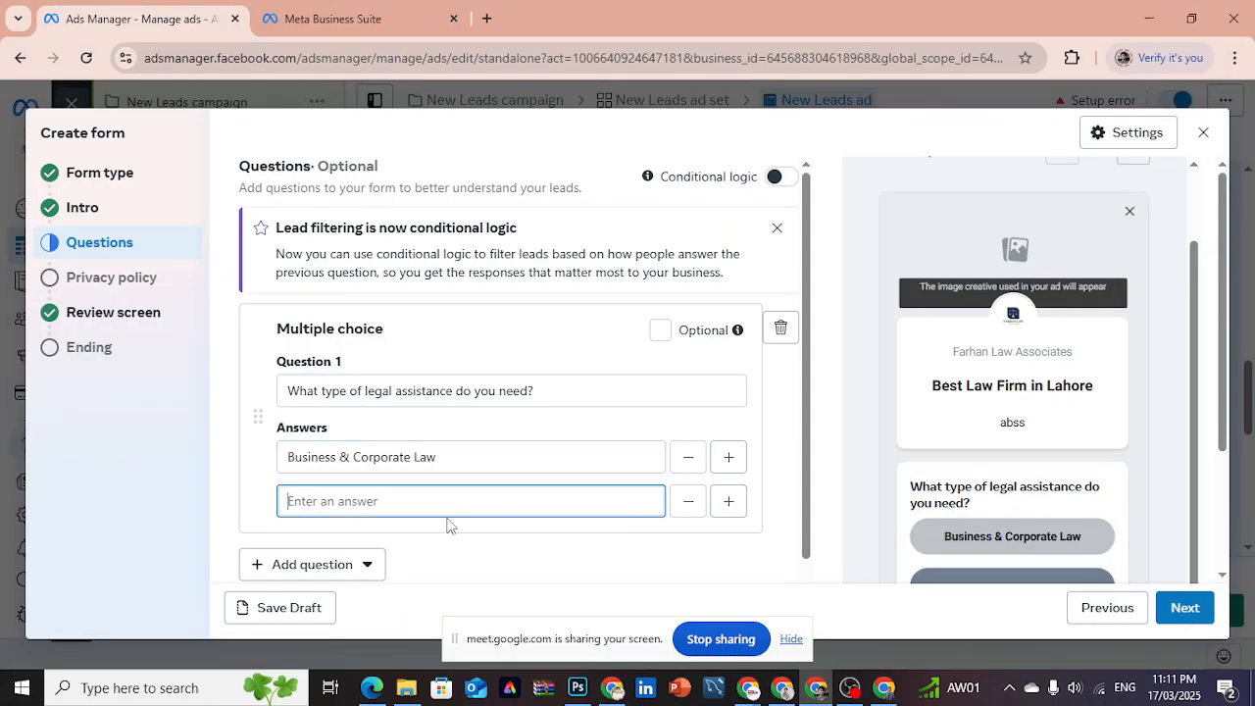
pyautogui.click(612, 687)
pyautogui.click(459, 397)
pyautogui.moveTo(458, 397)
pyautogui.mouseDown()
pyautogui.moveTo(555, 382)
pyautogui.moveTo(457, 394)
pyautogui.mouseUp()
pyautogui.hotkey('ctrl', 'c')
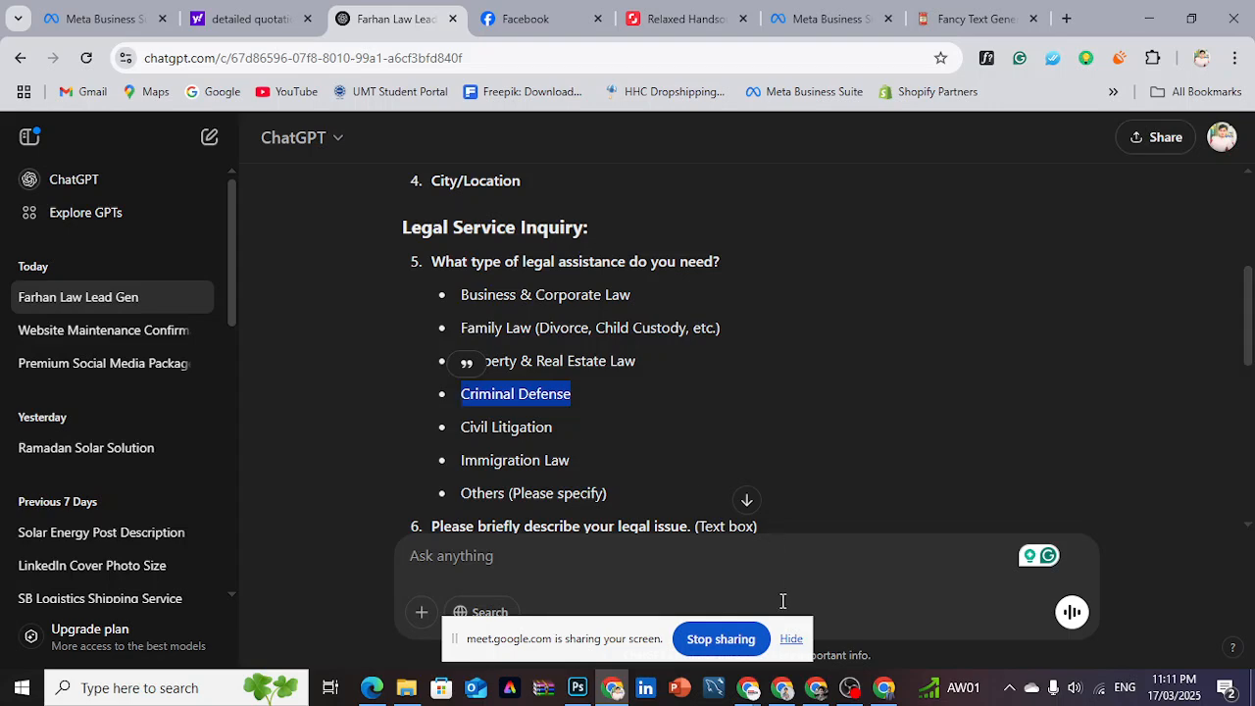
pyautogui.click(781, 687)
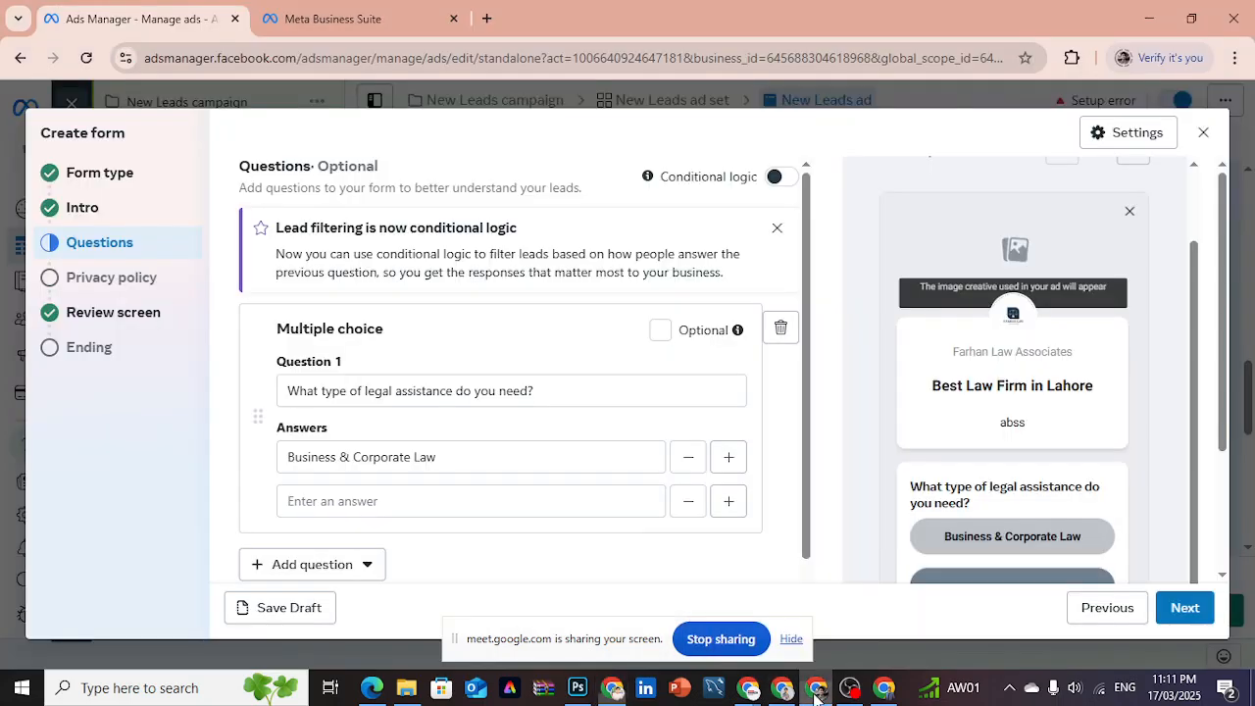
pyautogui.hotkey('ctrl', 'v')
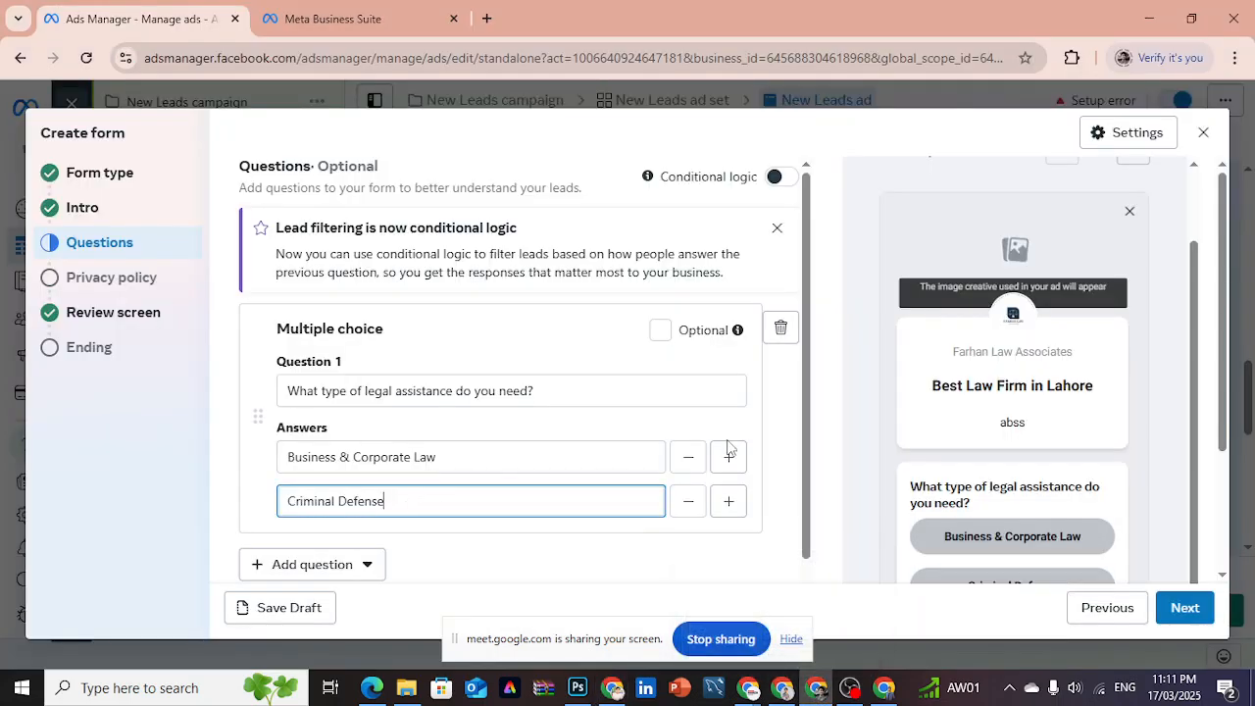
# - Clear the second answer and enter "Criminal Defense" again, and add and remove an empty third answer
pyautogui.moveTo(810, 413); pyautogui.dragTo(810, 467)
pyautogui.click(507, 420)
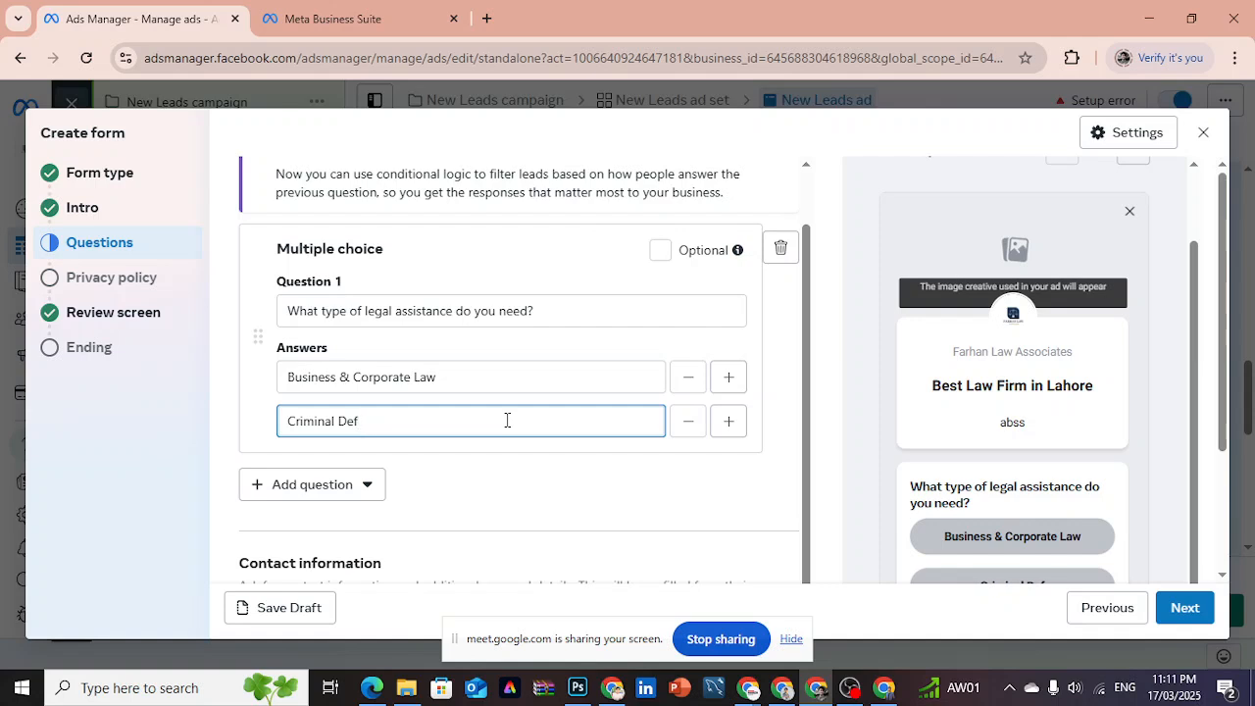
pyautogui.write('nse')
pyautogui.hotkey('ctrl', 'a')
pyautogui.hotkey('ctrl', 'c')
pyautogui.press('BackSpace')
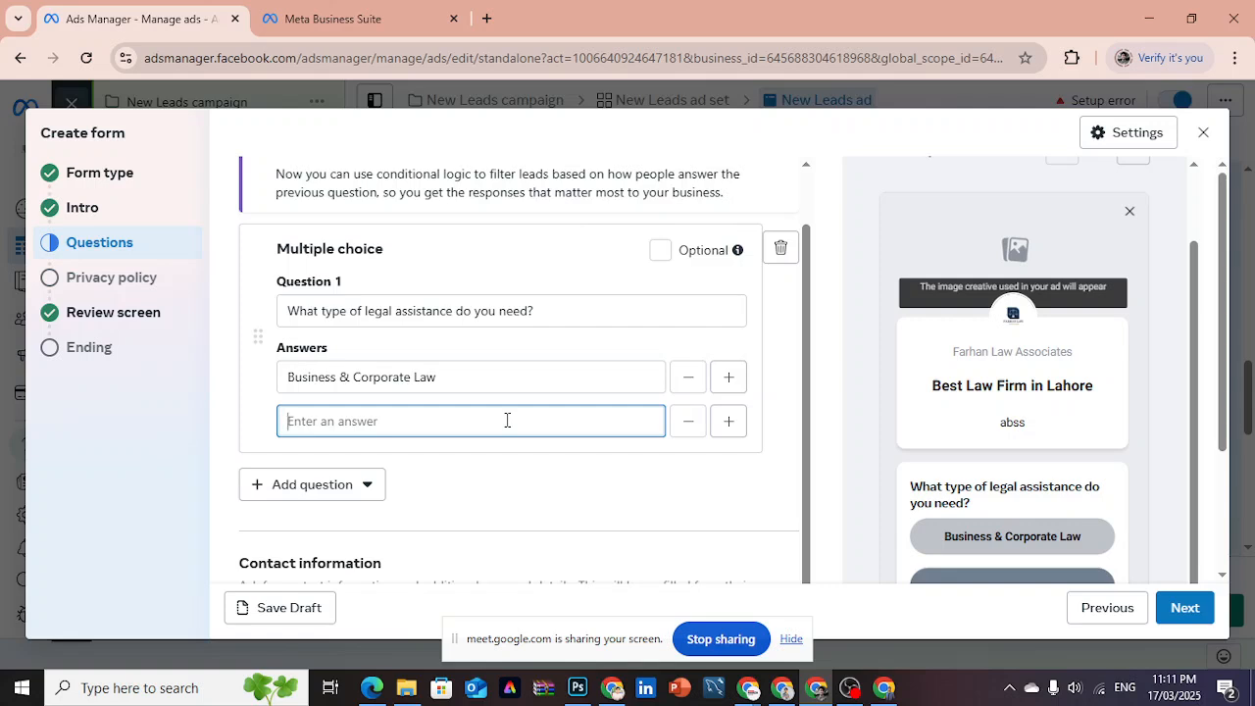
pyautogui.hotkey('ctrl', 'v')
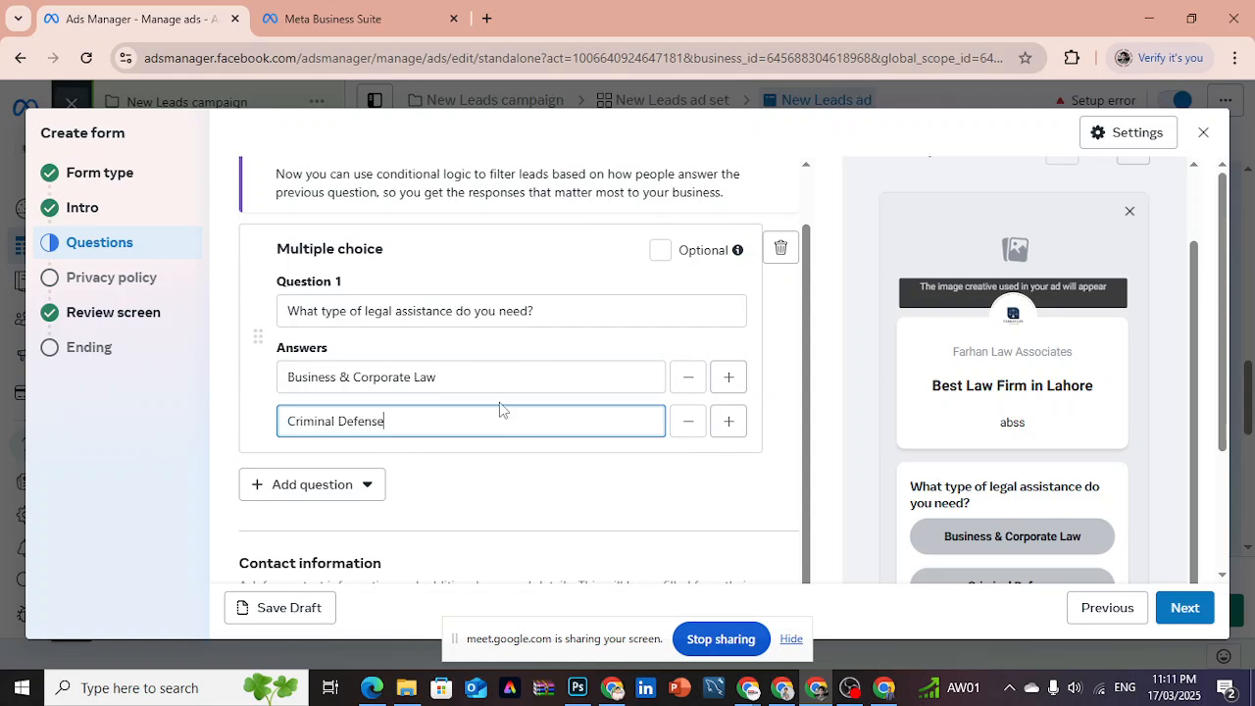
pyautogui.click(727, 423)
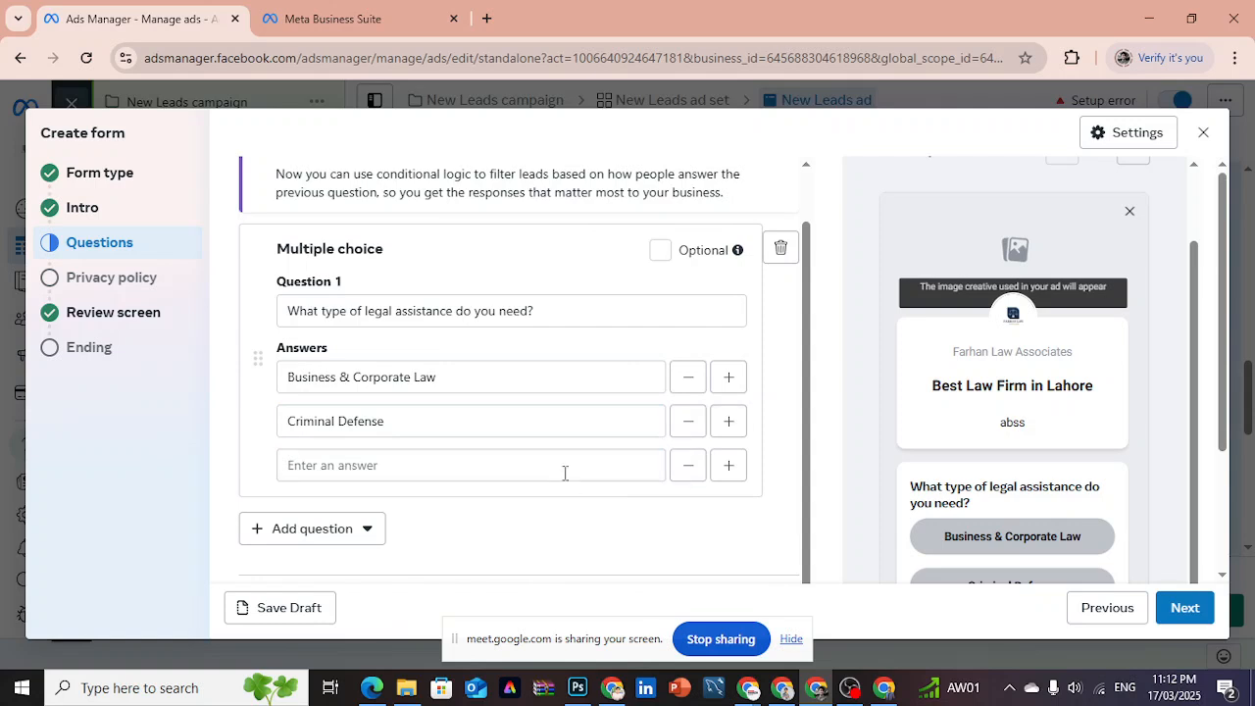
pyautogui.click(687, 467)
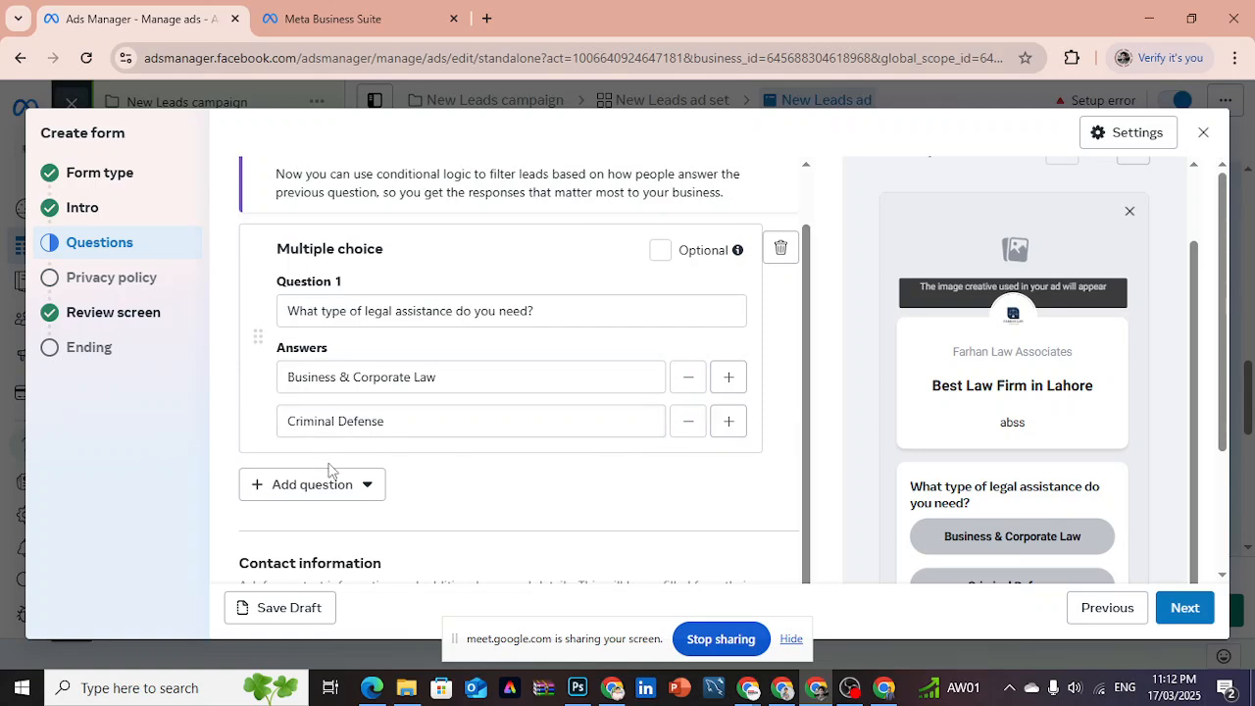
pyautogui.click(726, 423)
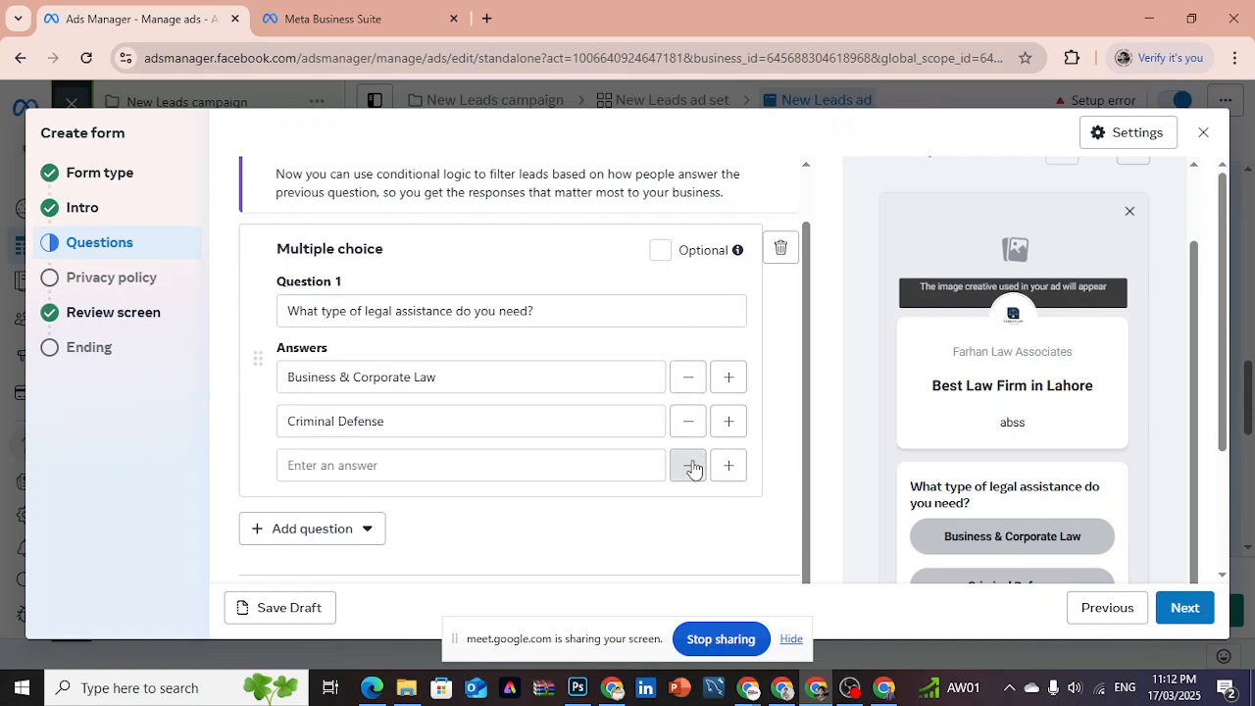
pyautogui.click(689, 465)
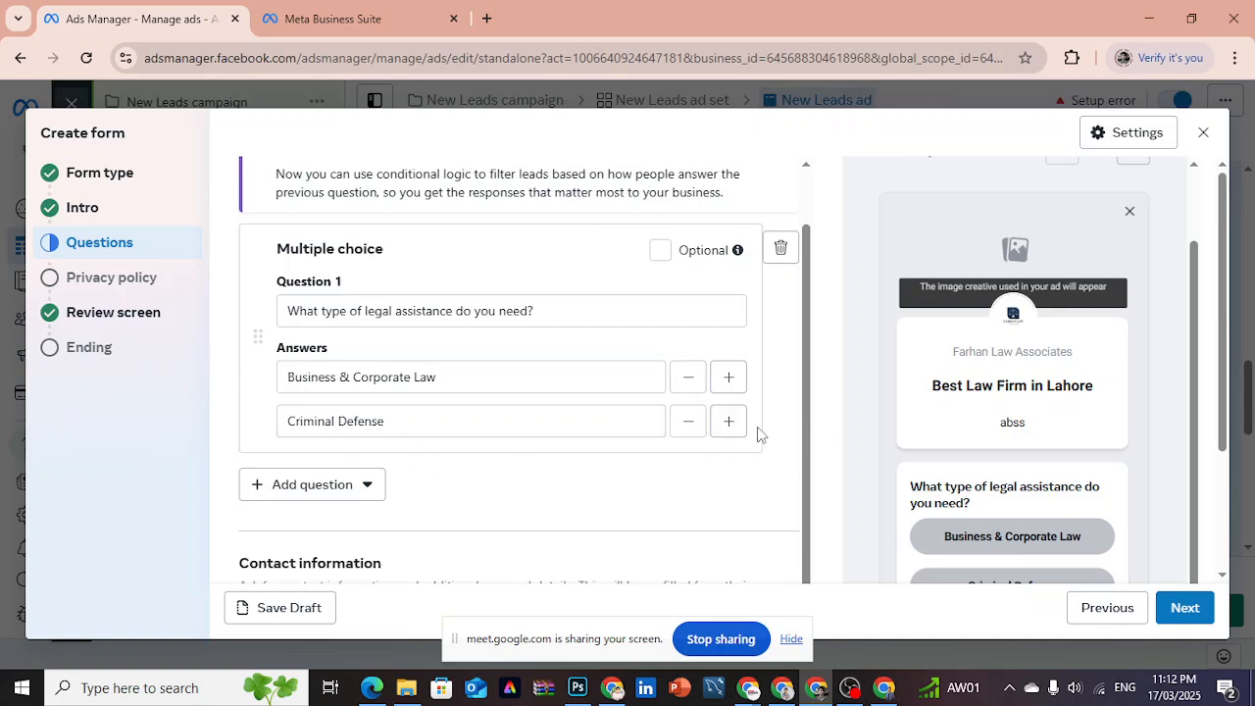
pyautogui.click(736, 426)
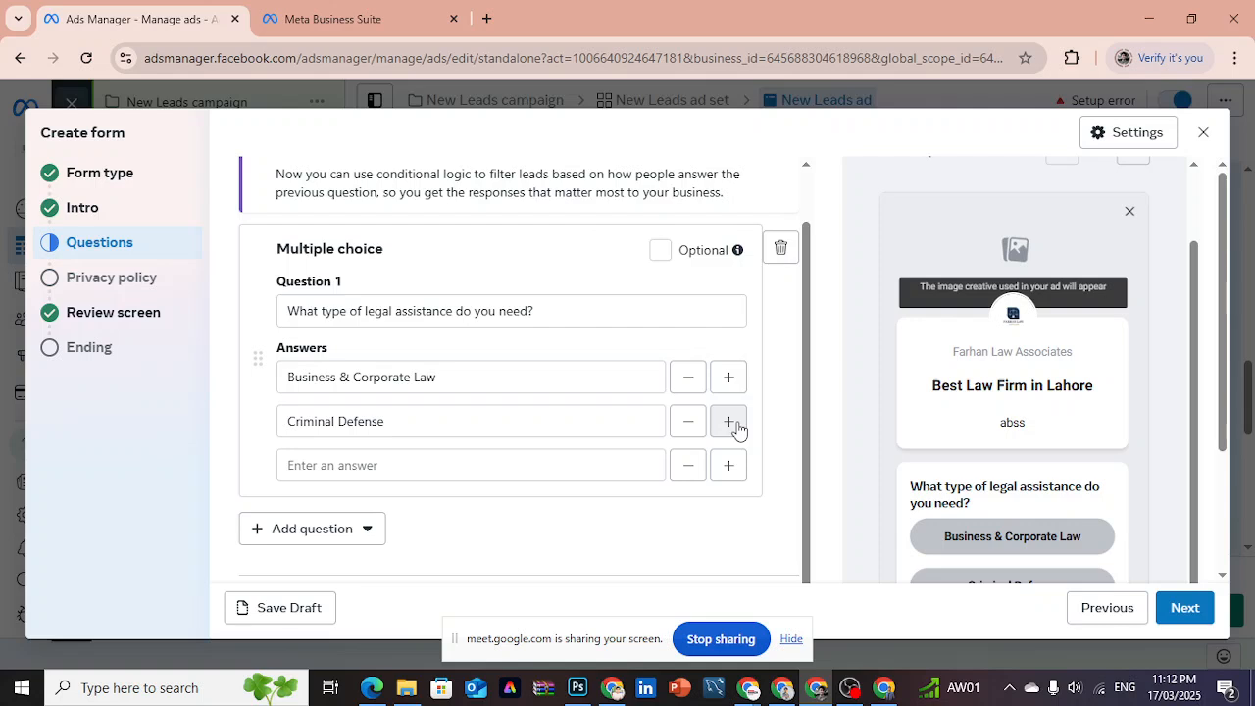
pyautogui.click(690, 473)
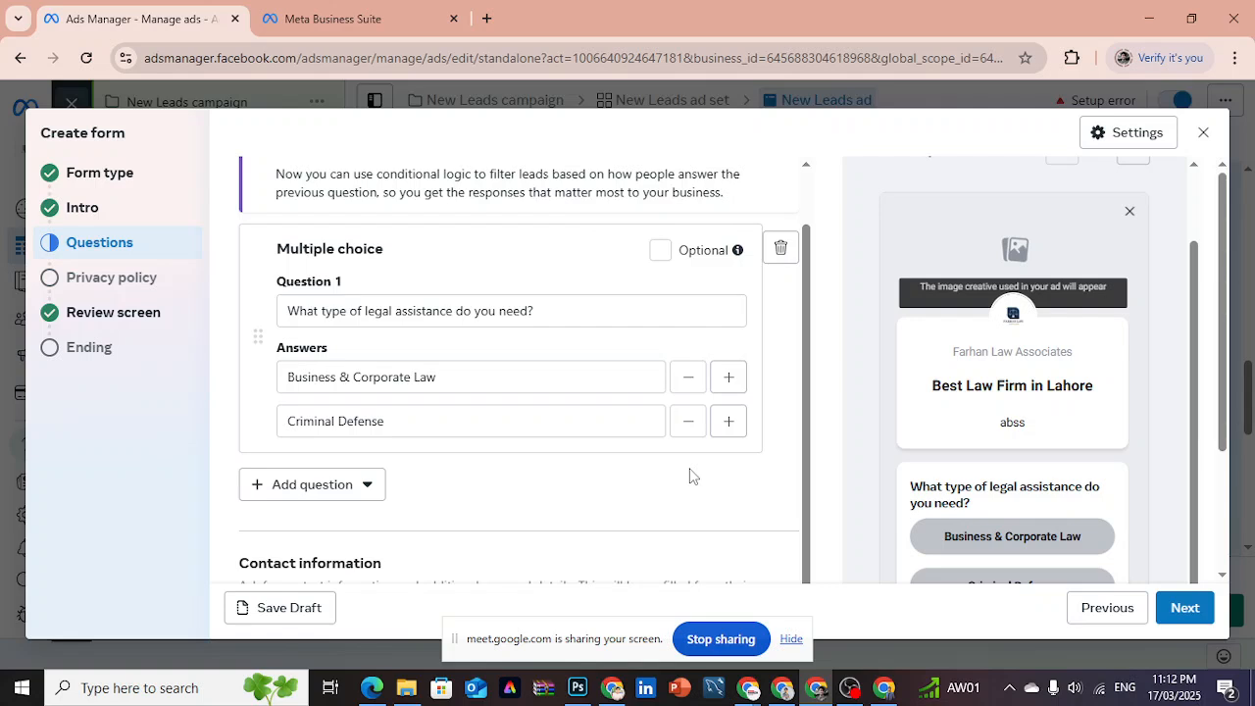
pyautogui.click(332, 490)
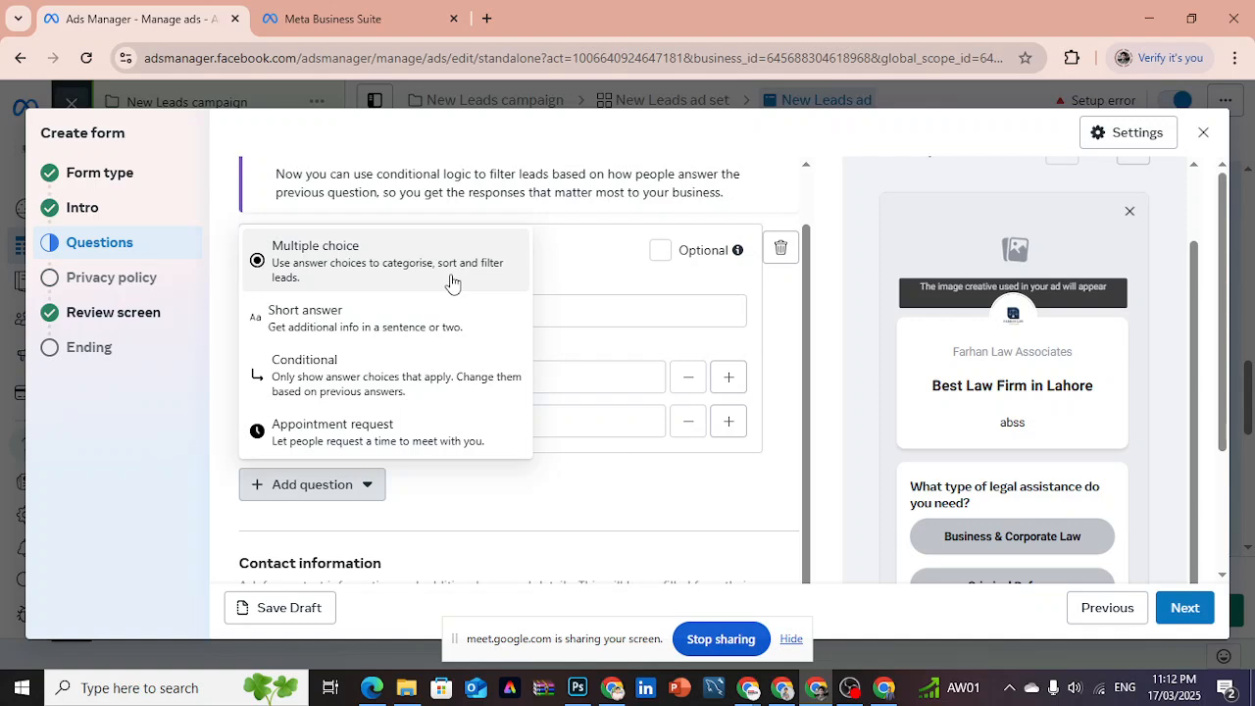
pyautogui.click(683, 520)
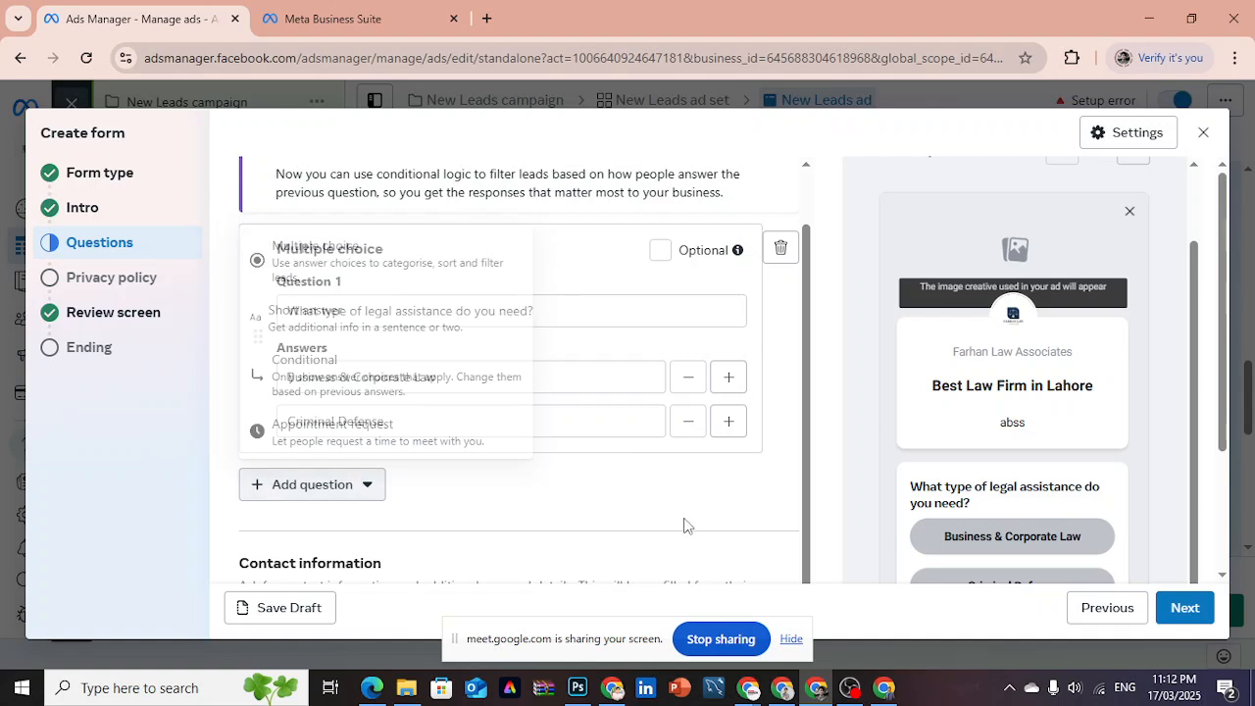
# - Add a second multiple-choice question, and select "Please briefly describe your legal issue" in the ChatGPT reply for copying
pyautogui.click(332, 485)
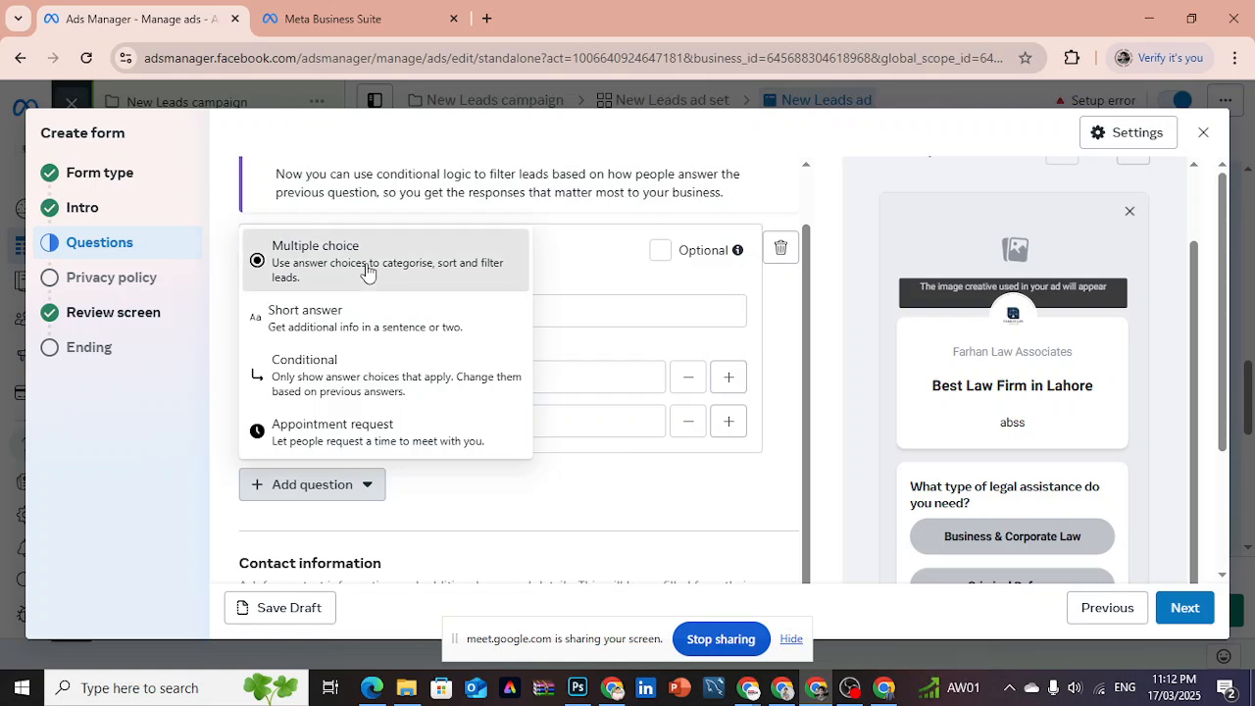
pyautogui.click(366, 272)
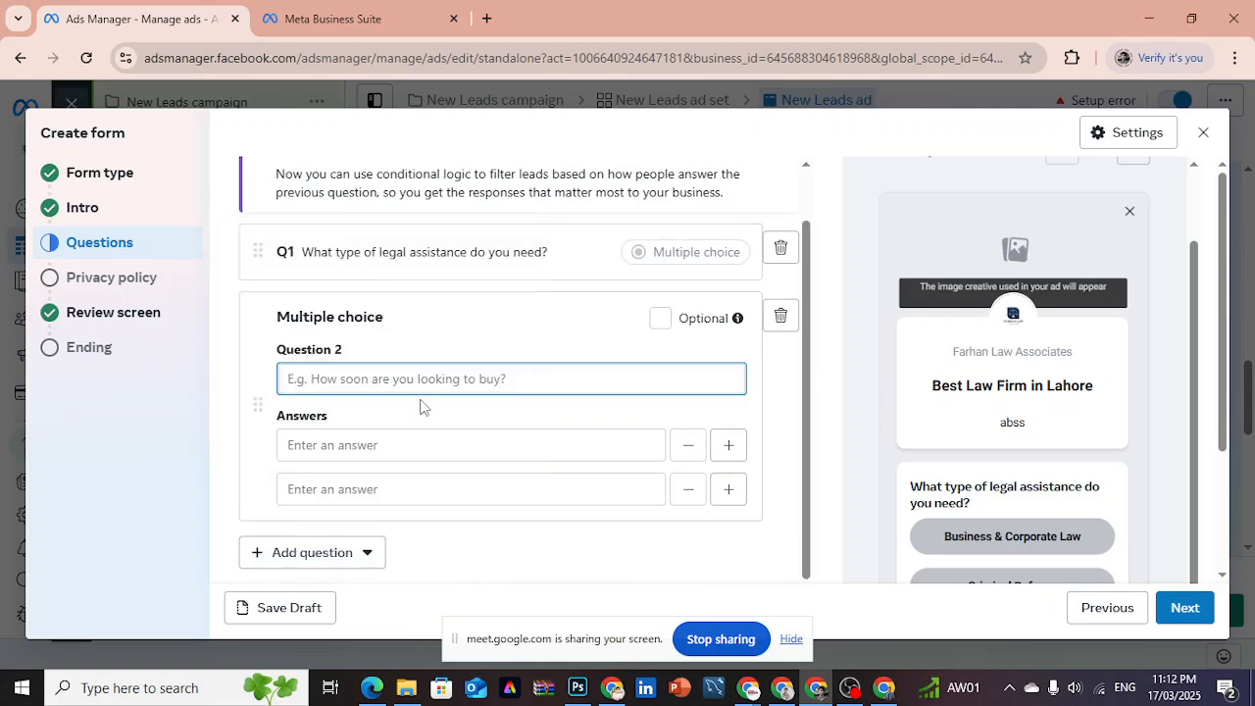
pyautogui.click(612, 689)
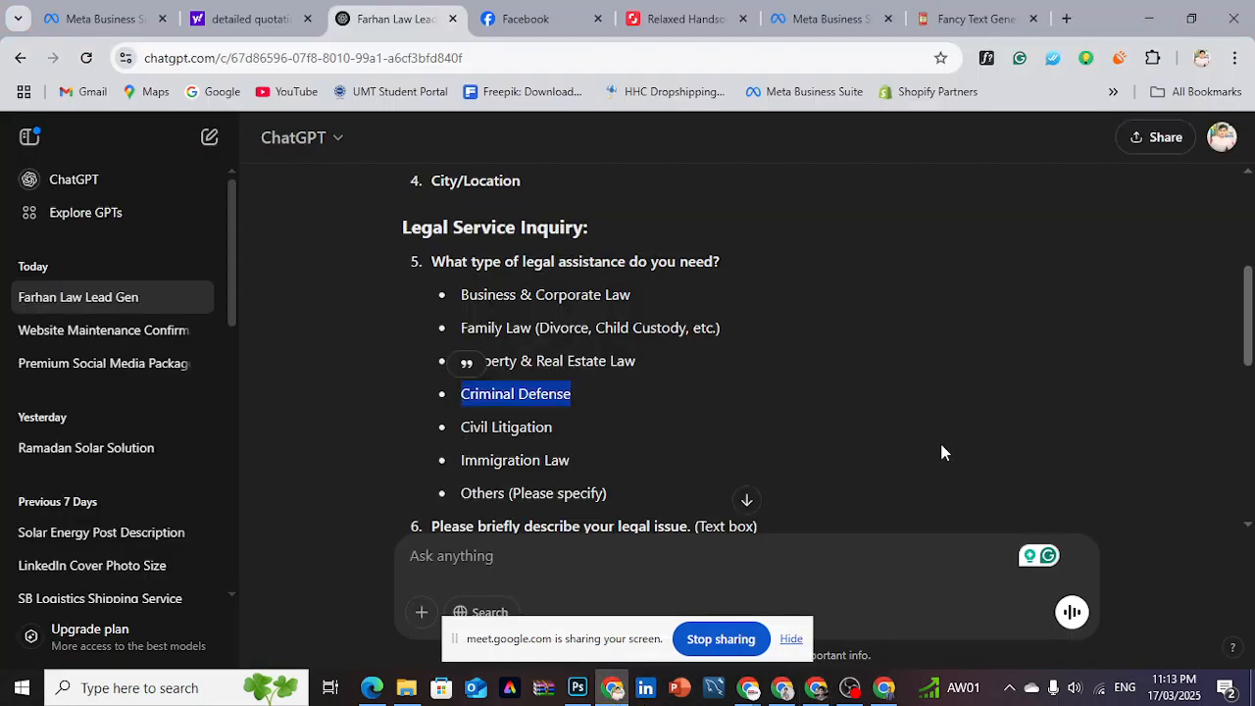
pyautogui.moveTo(1247, 333); pyautogui.dragTo(1246, 367)
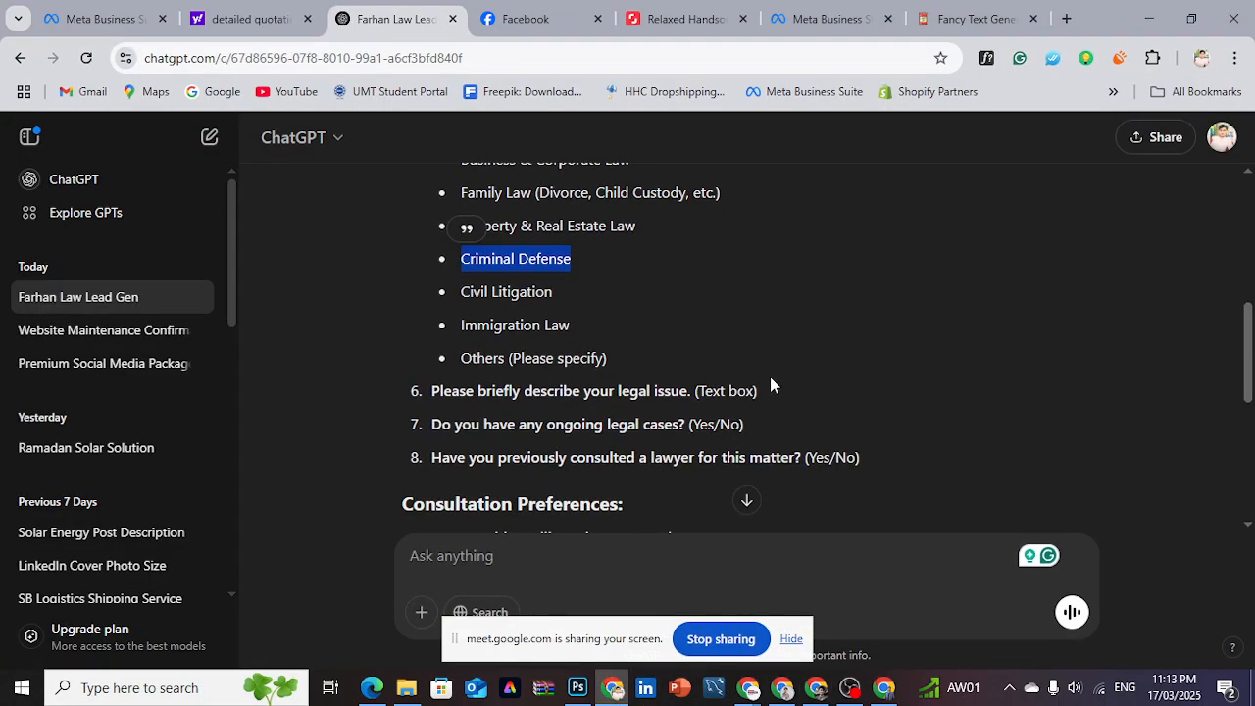
pyautogui.moveTo(431, 392); pyautogui.dragTo(689, 399)
pyautogui.hotkey('ctrl', 'c')
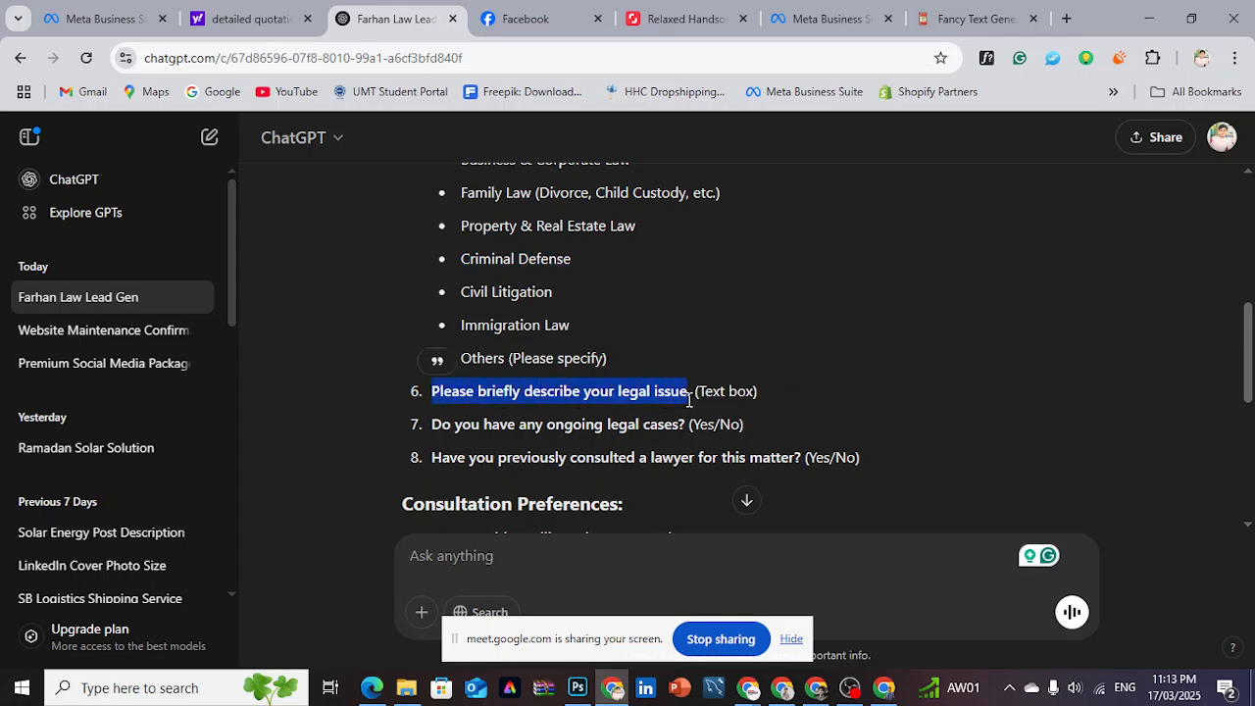
# - Switch to Ads Manager and replace the empty multiple-choice question with a short-answer question reading "Please briefly describe your legal issue"
pyautogui.click(781, 691)
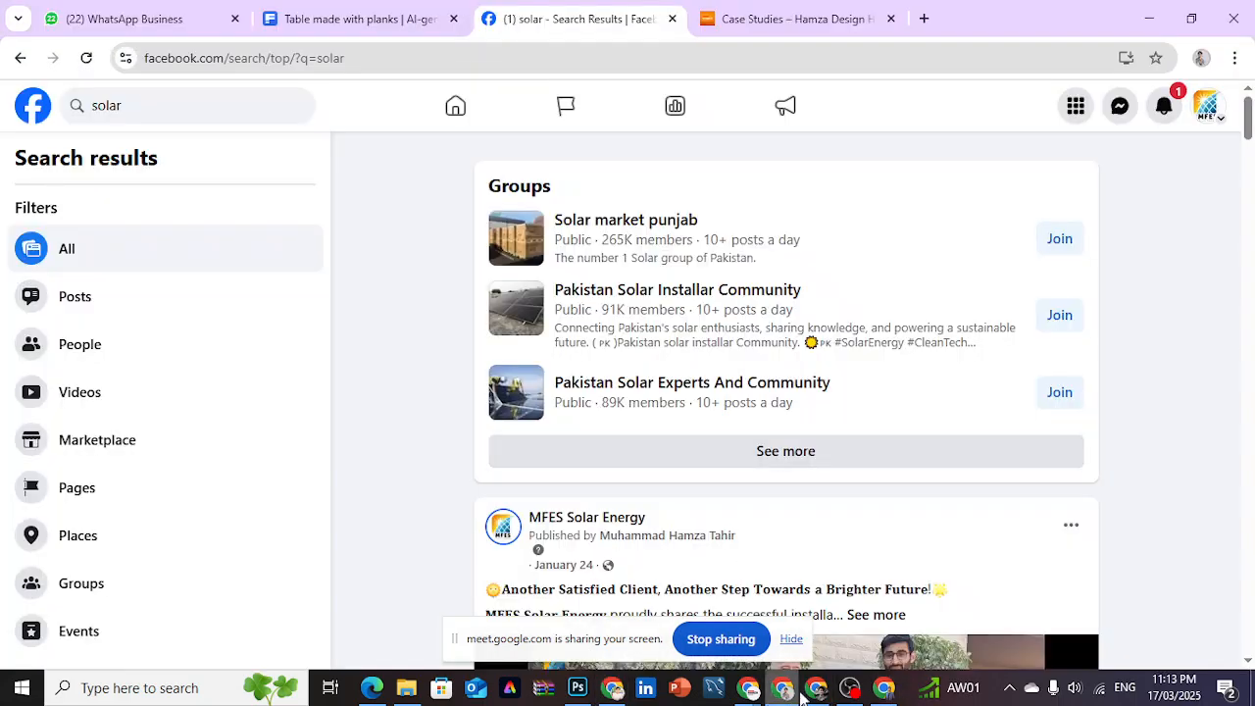
pyautogui.click(816, 689)
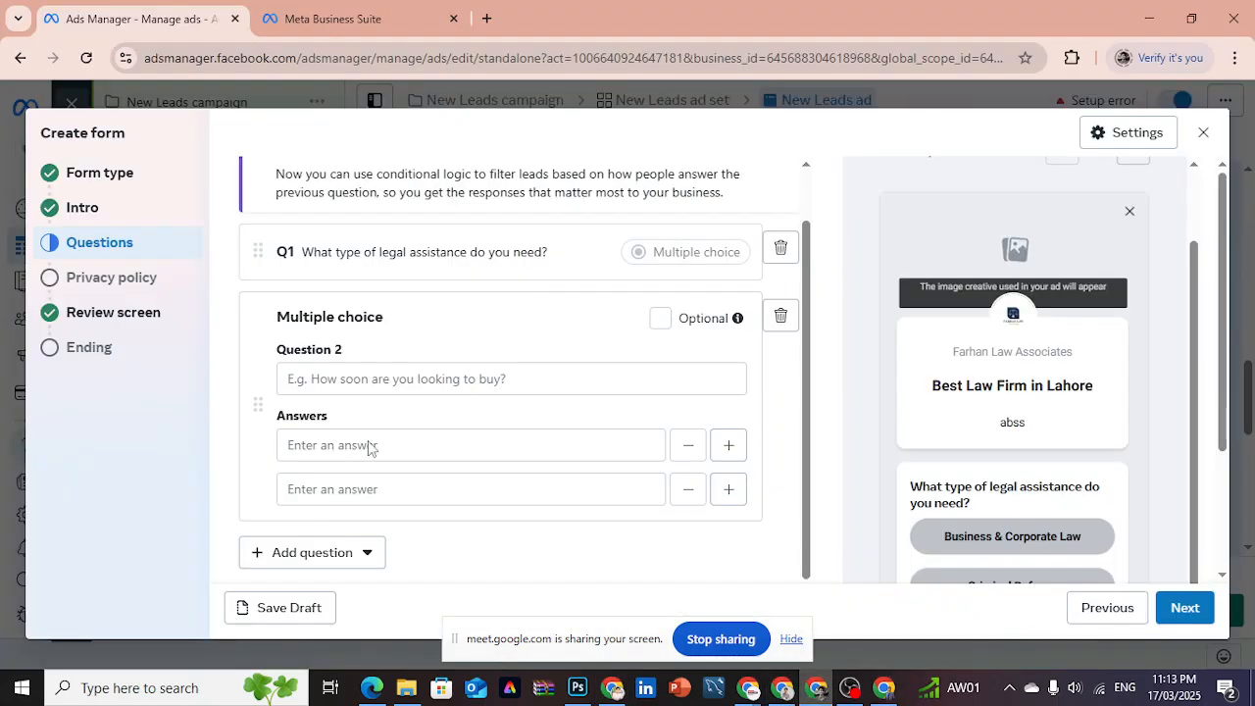
pyautogui.click(780, 319)
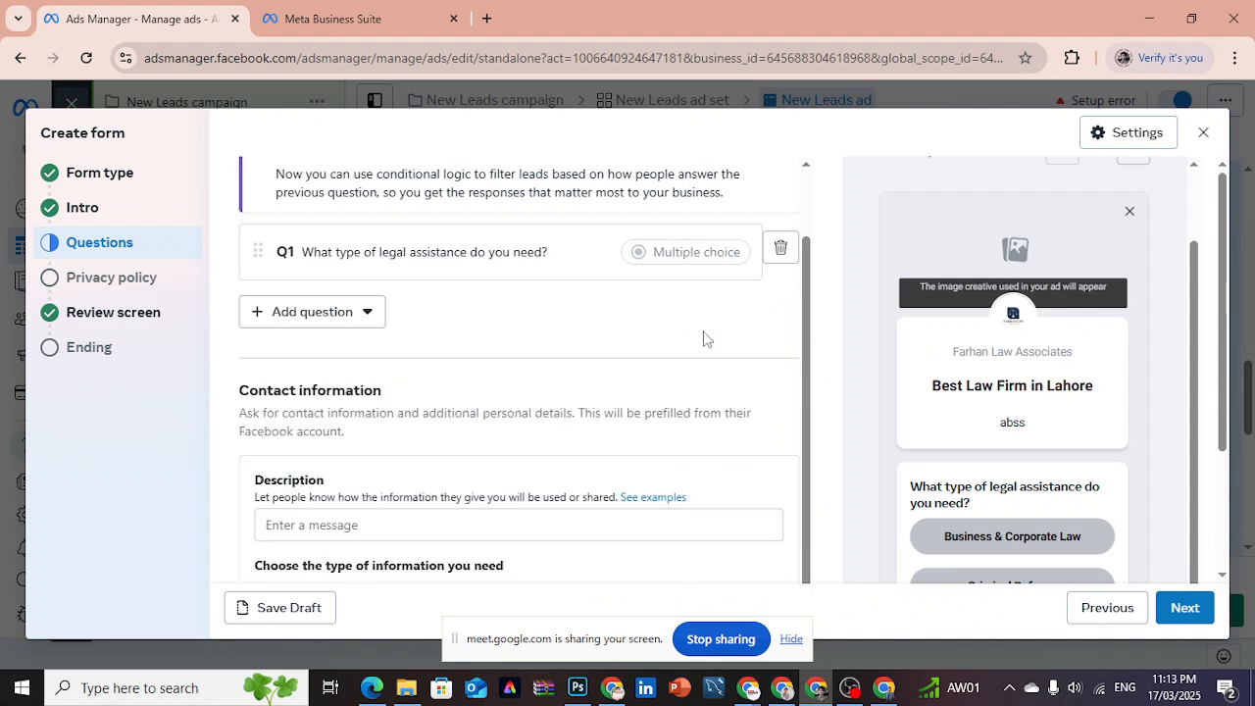
pyautogui.click(310, 314)
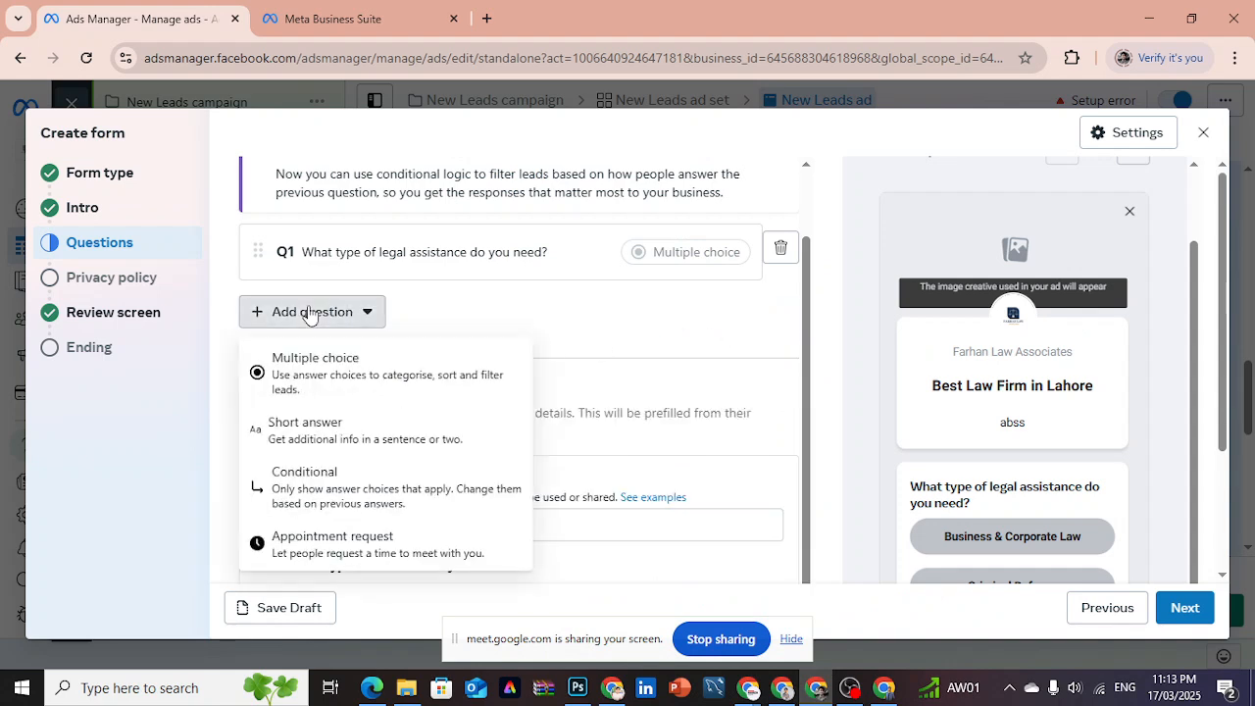
pyautogui.click(314, 450)
pyautogui.hotkey('ctrl', 'v')
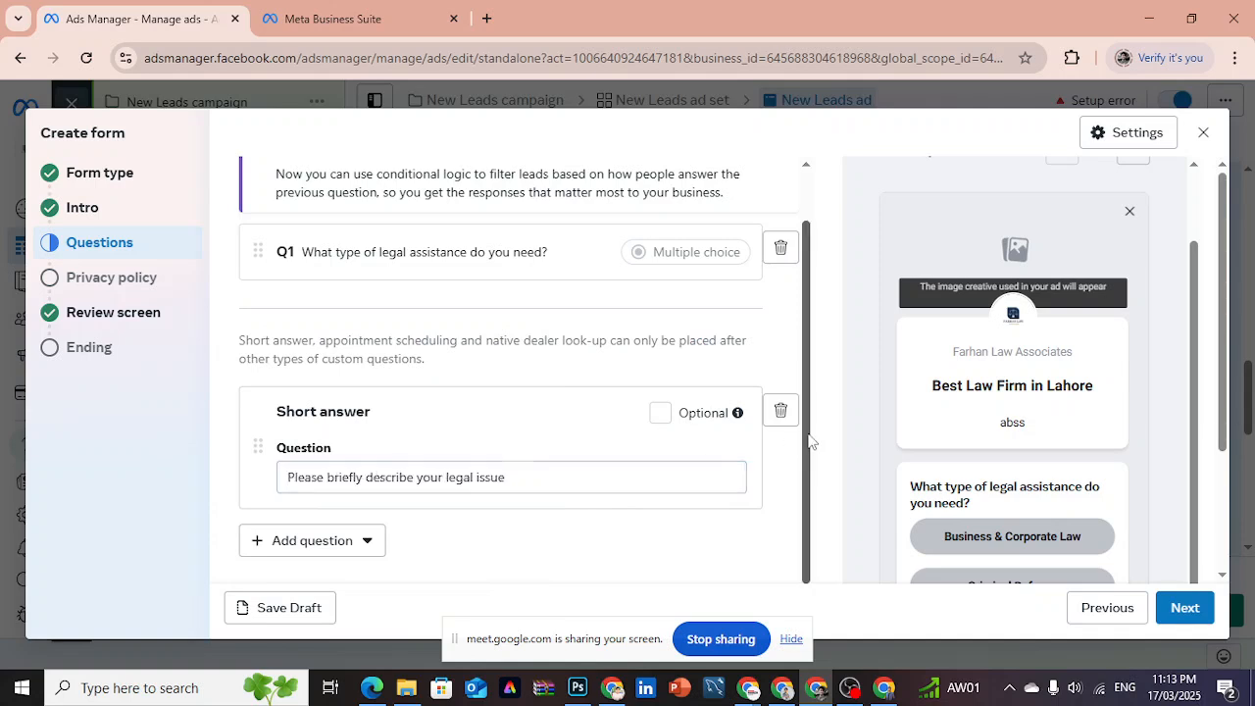
# - Review the form preview from the first custom question through the short-answer page to the prefill information page, and view the available question types
pyautogui.scroll(-1, 809, 441)
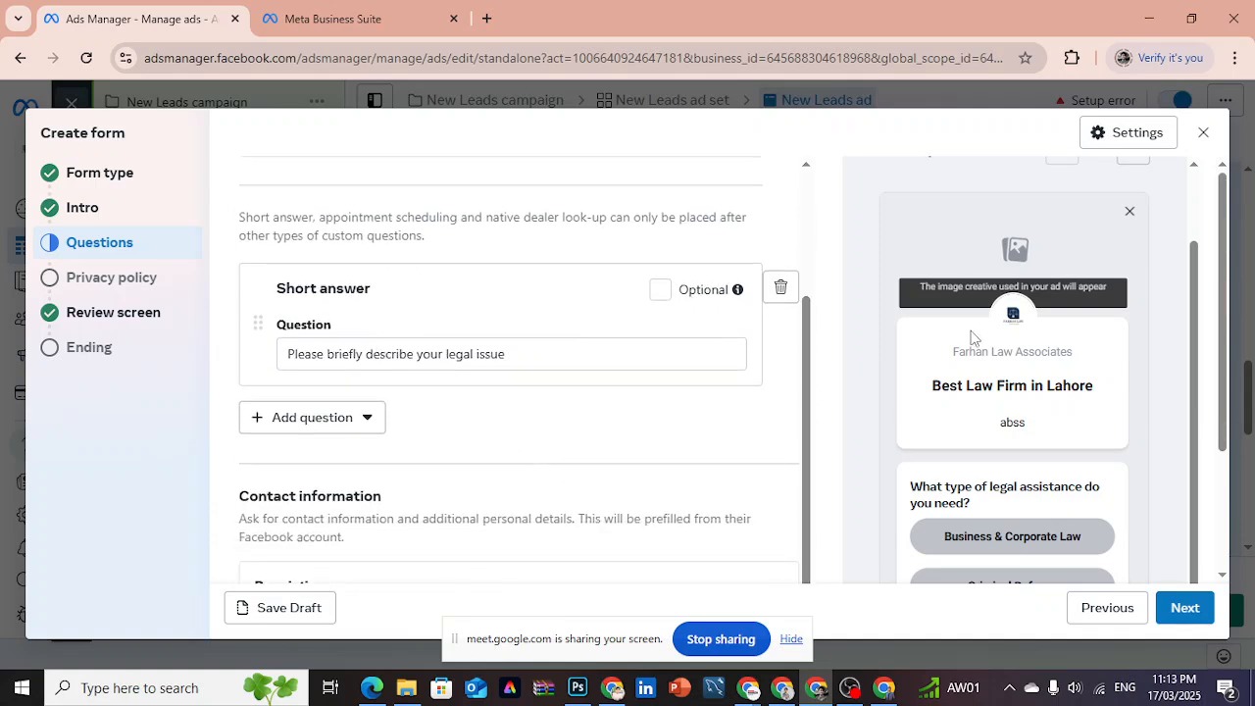
pyautogui.moveTo(1224, 380); pyautogui.dragTo(1225, 505)
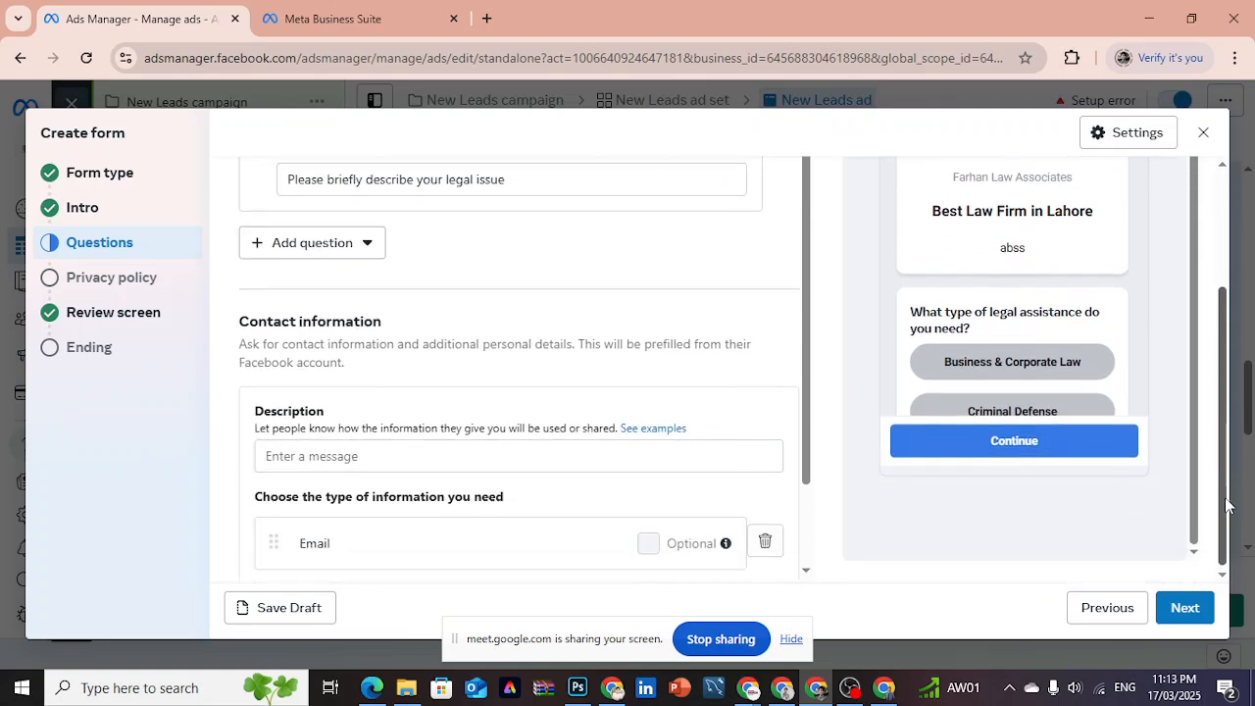
pyautogui.scroll(1, 1201, 397)
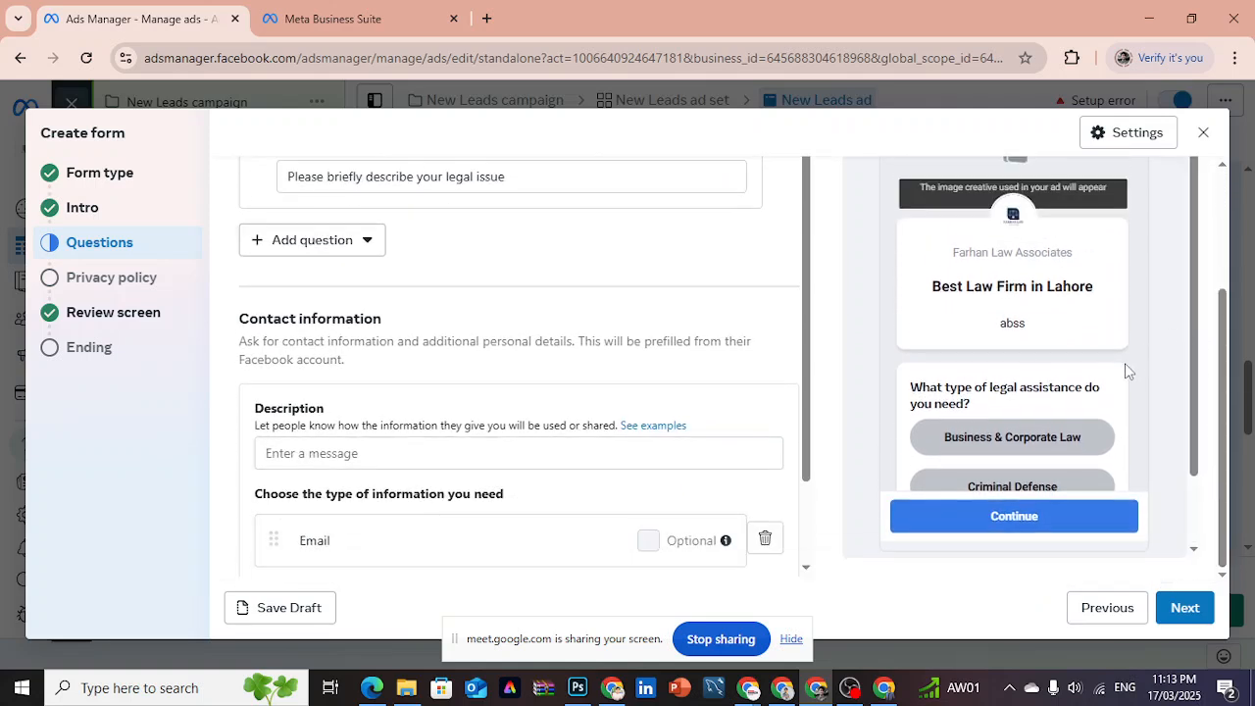
pyautogui.moveTo(1196, 404); pyautogui.dragTo(1207, 288)
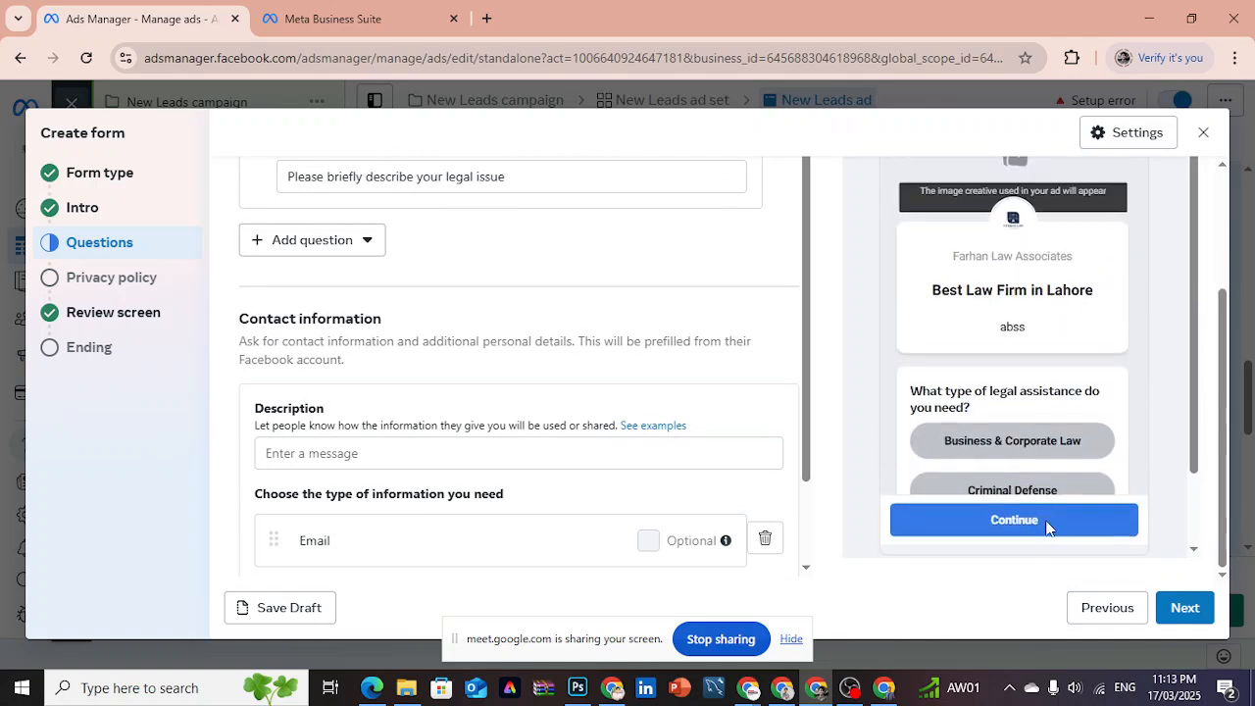
pyautogui.tripleClick(1121, 489)
pyautogui.moveTo(1123, 468); pyautogui.dragTo(1125, 404)
pyautogui.click(1124, 403)
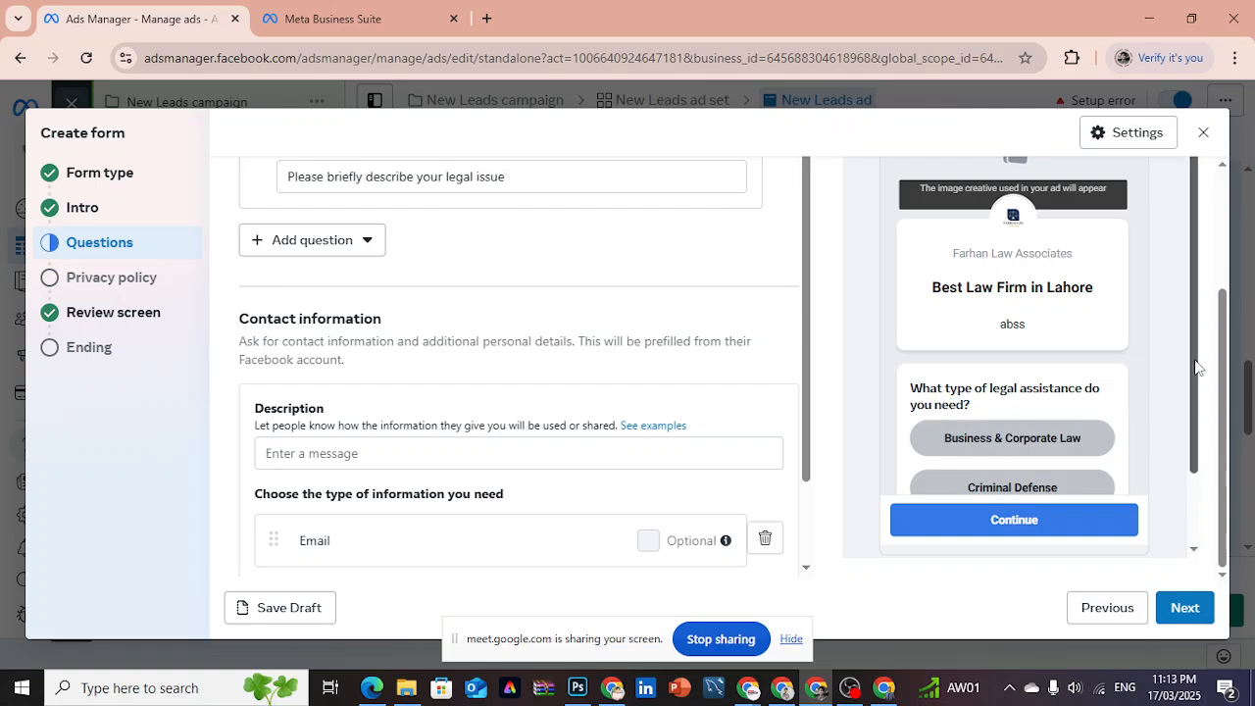
pyautogui.moveTo(1224, 314); pyautogui.dragTo(1223, 189)
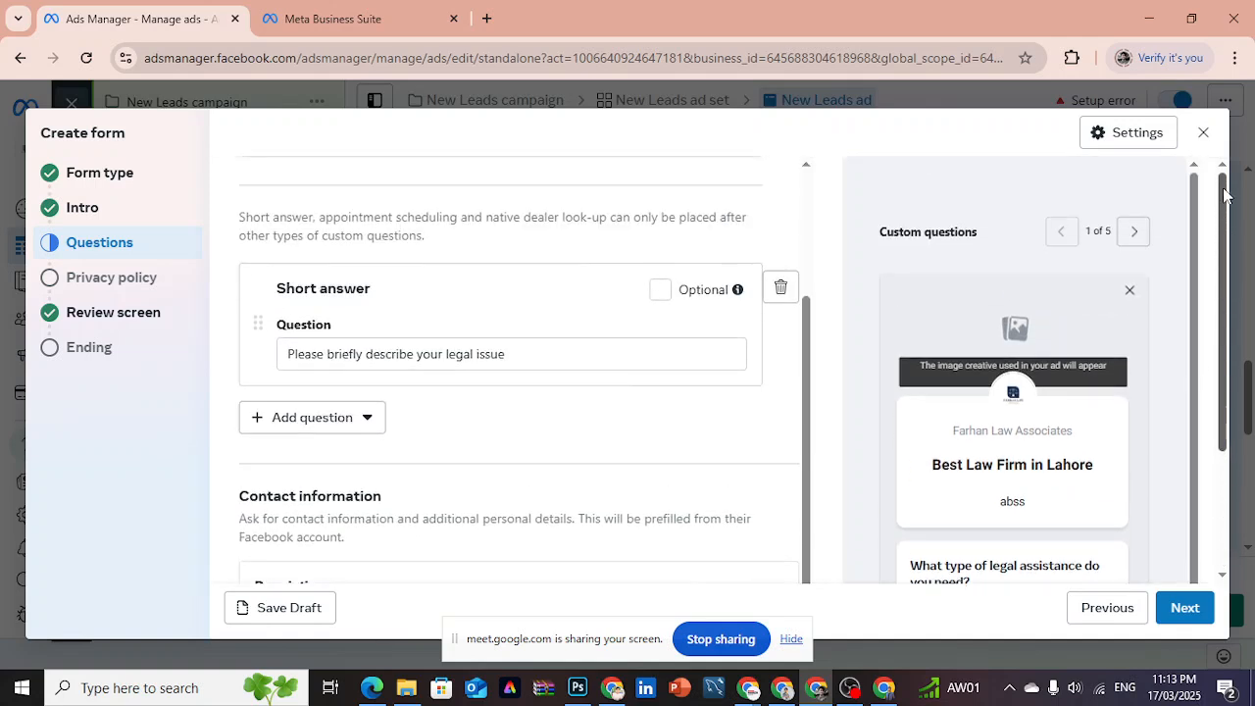
pyautogui.click(1134, 232)
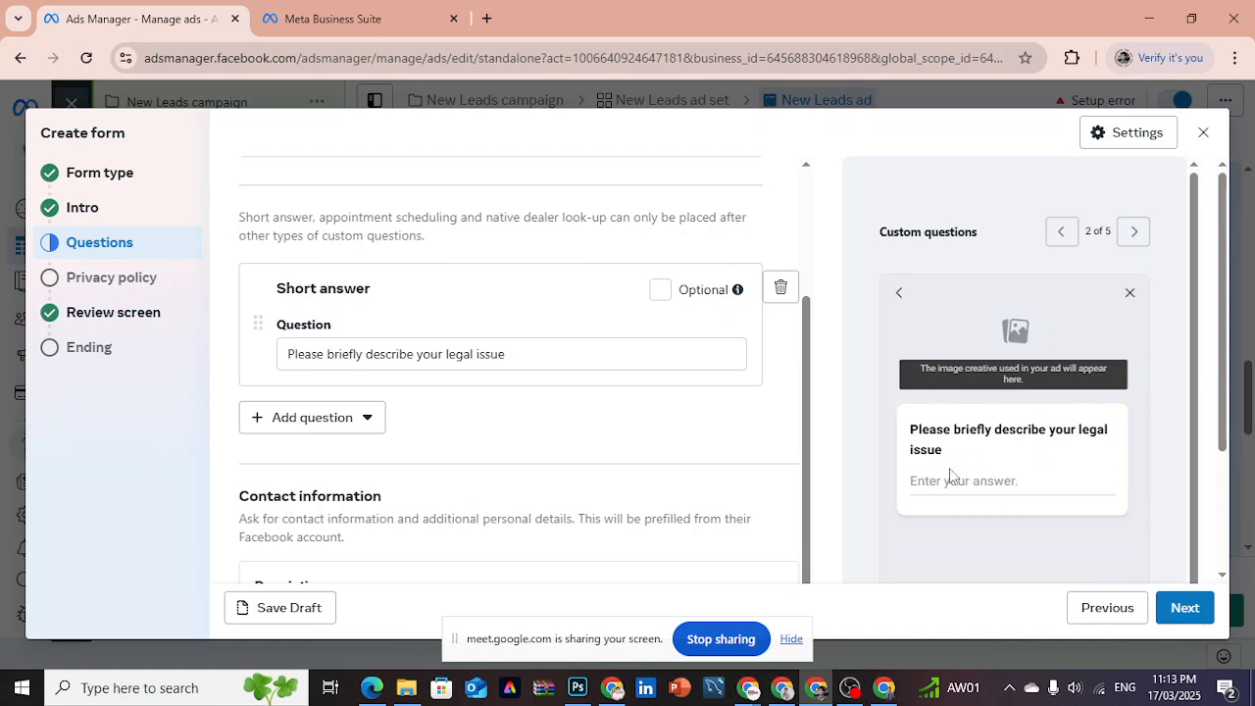
pyautogui.moveTo(947, 454); pyautogui.dragTo(912, 428)
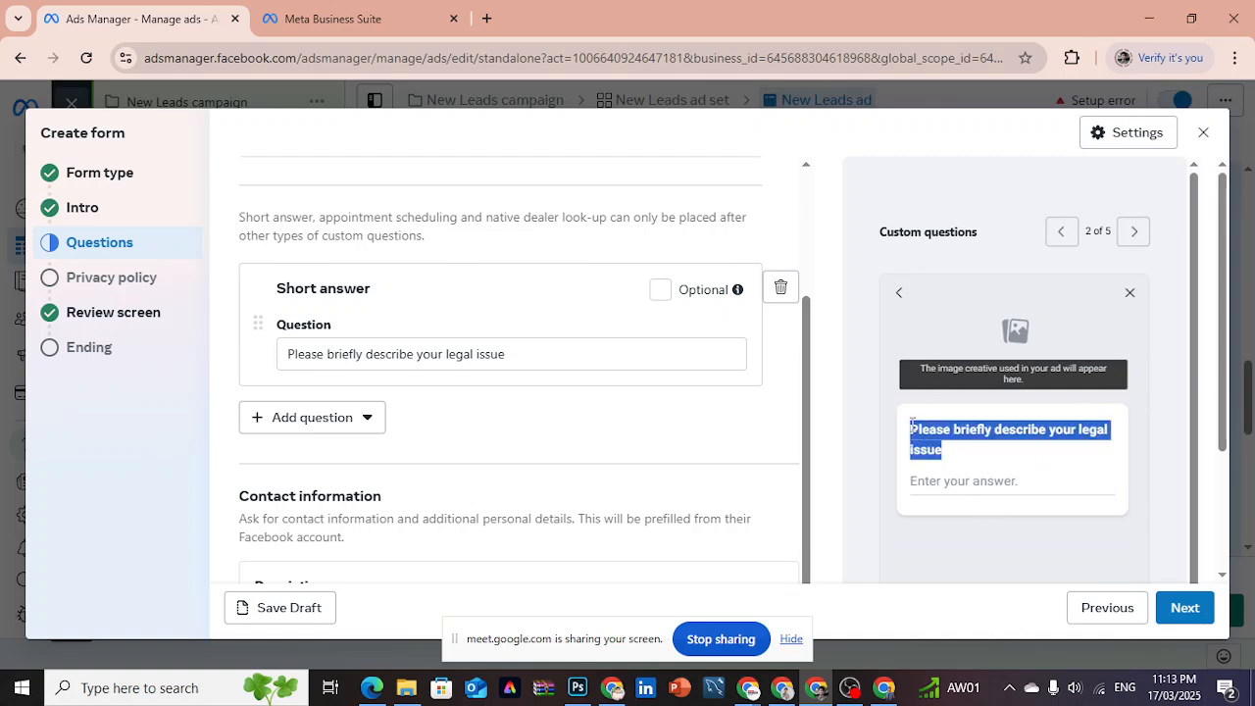
pyautogui.click(970, 452)
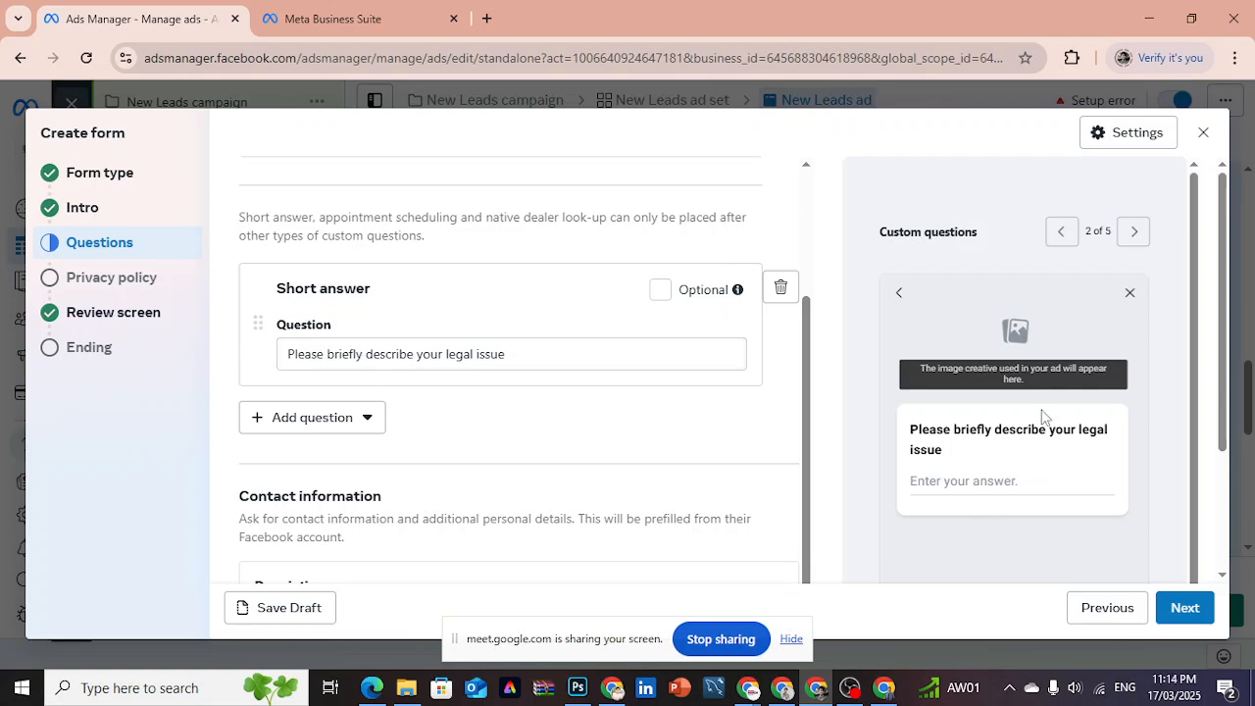
pyautogui.click(1134, 231)
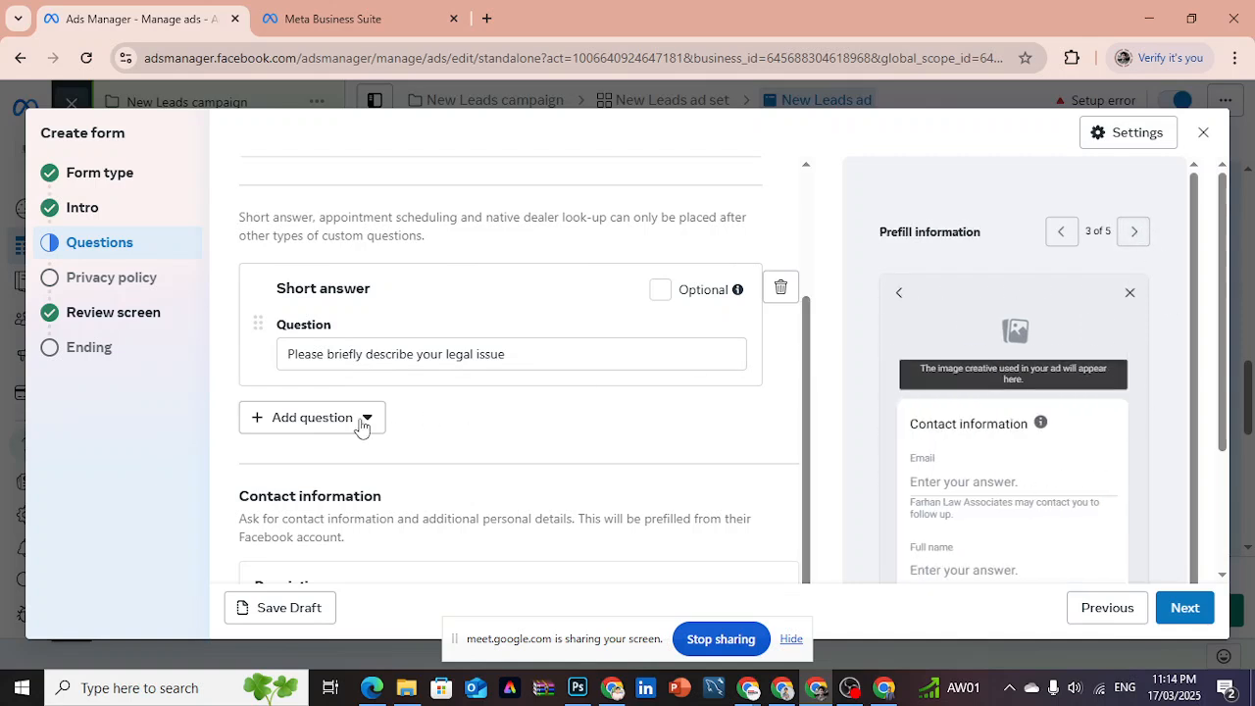
pyautogui.click(323, 419)
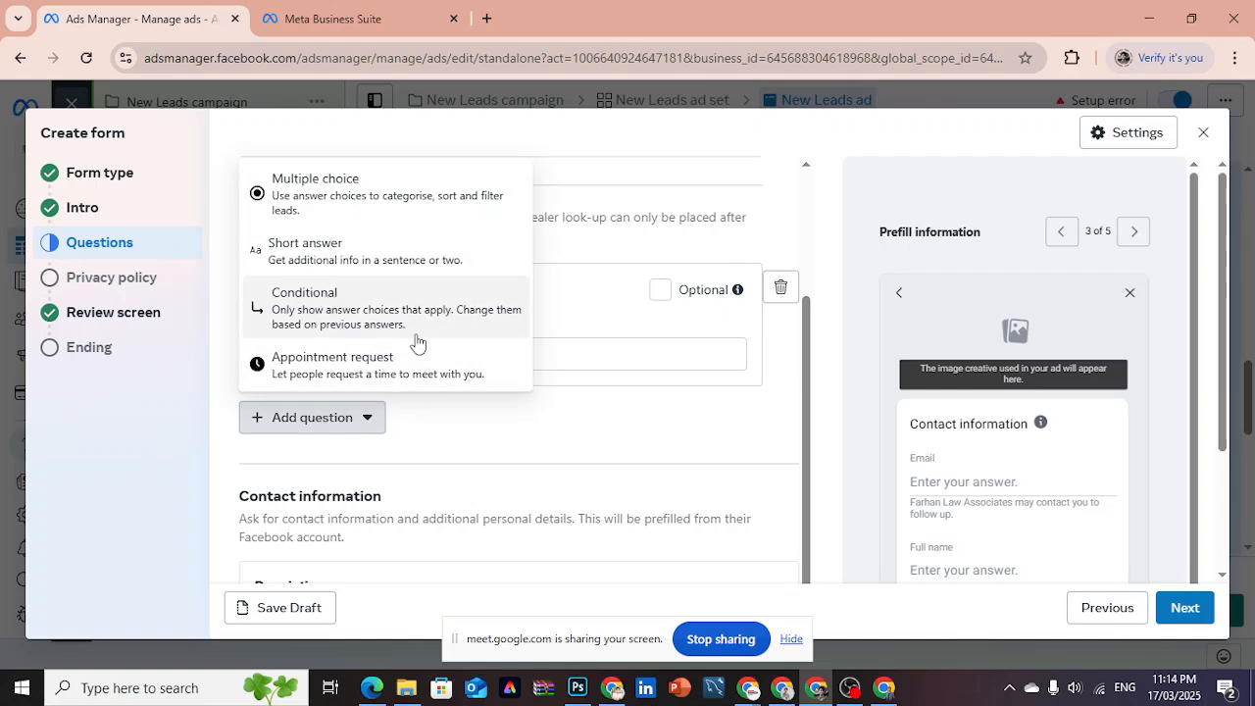
# - Enter "We will use contact details to contact you" as the contact information description and check it in the form preview
pyautogui.scroll(-1, 487, 435)
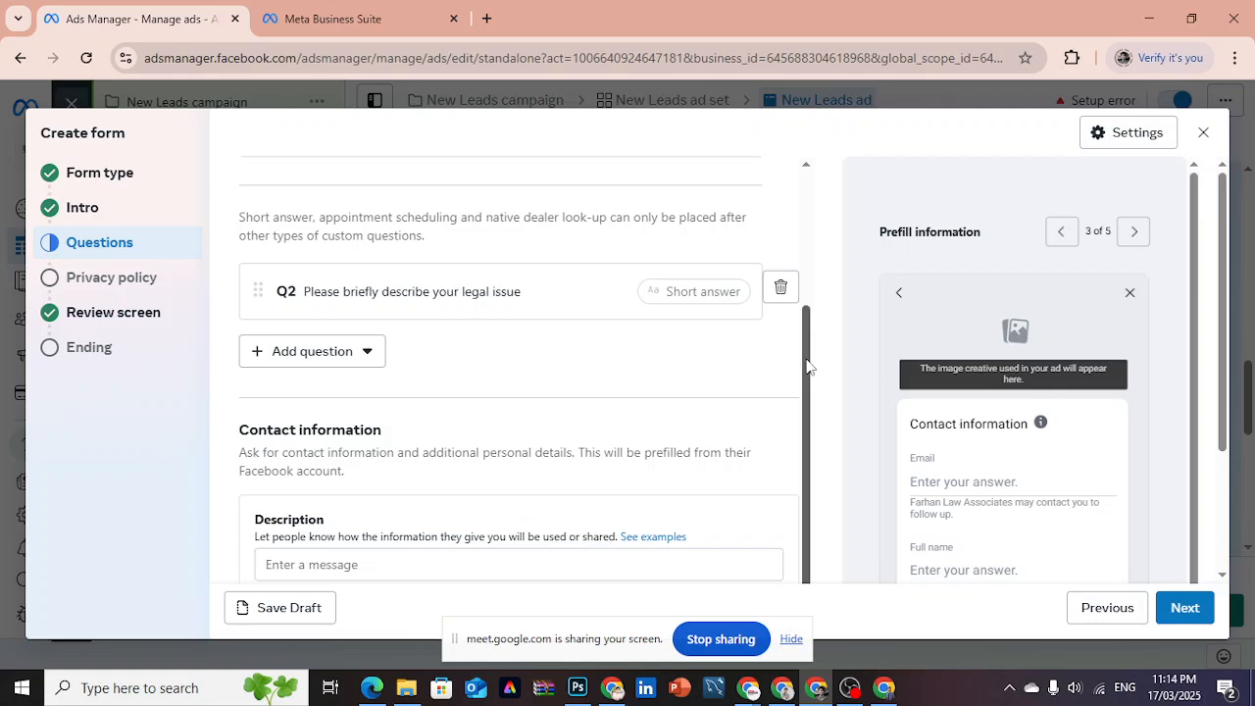
pyautogui.scroll(-1, 812, 412)
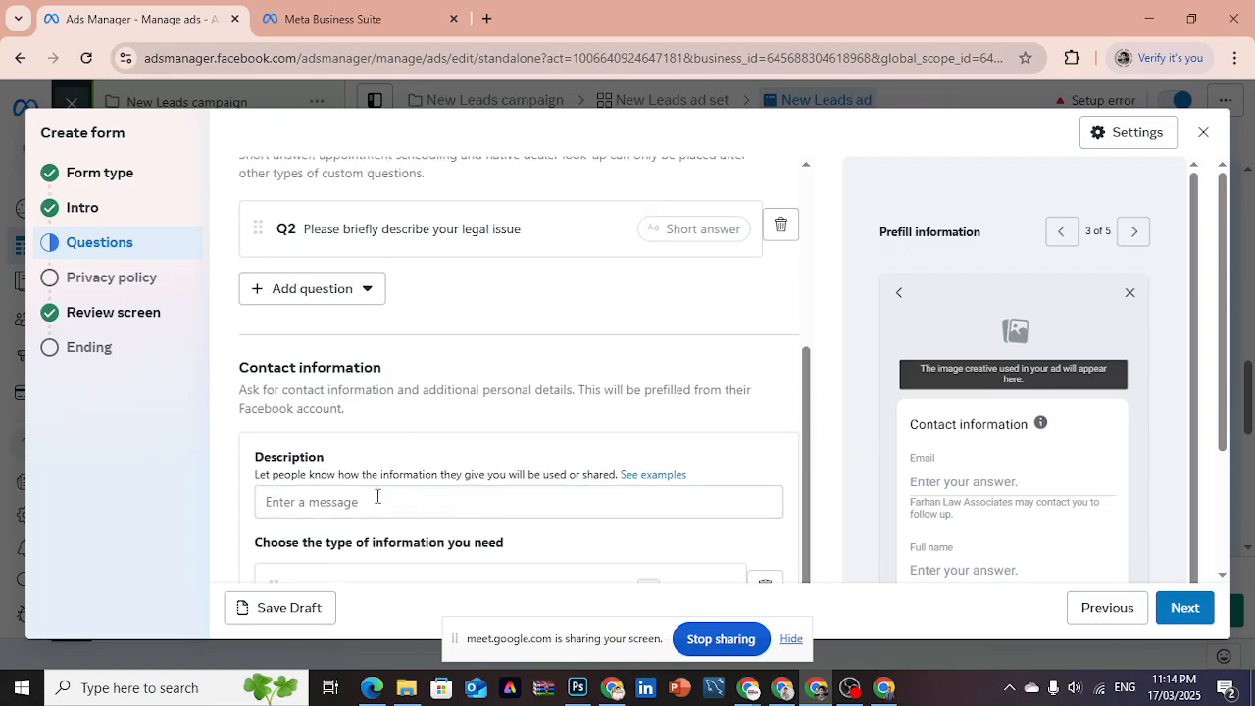
pyautogui.click(332, 503)
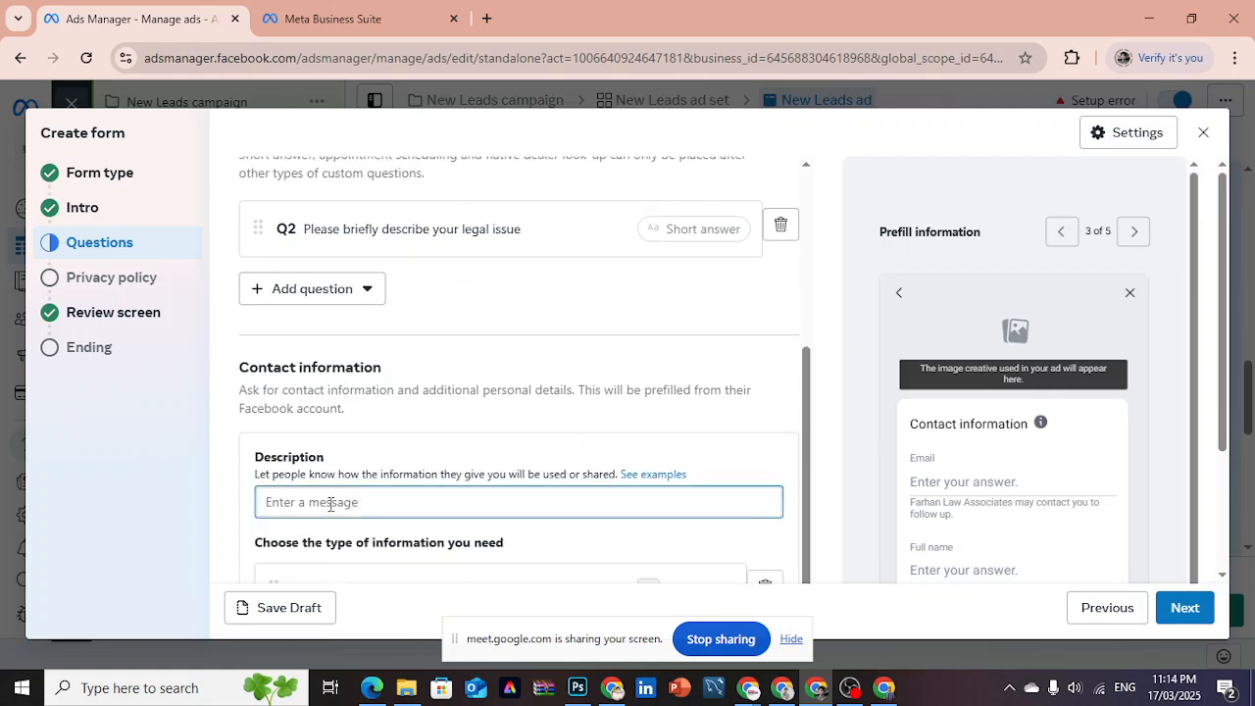
pyautogui.write('We will us')
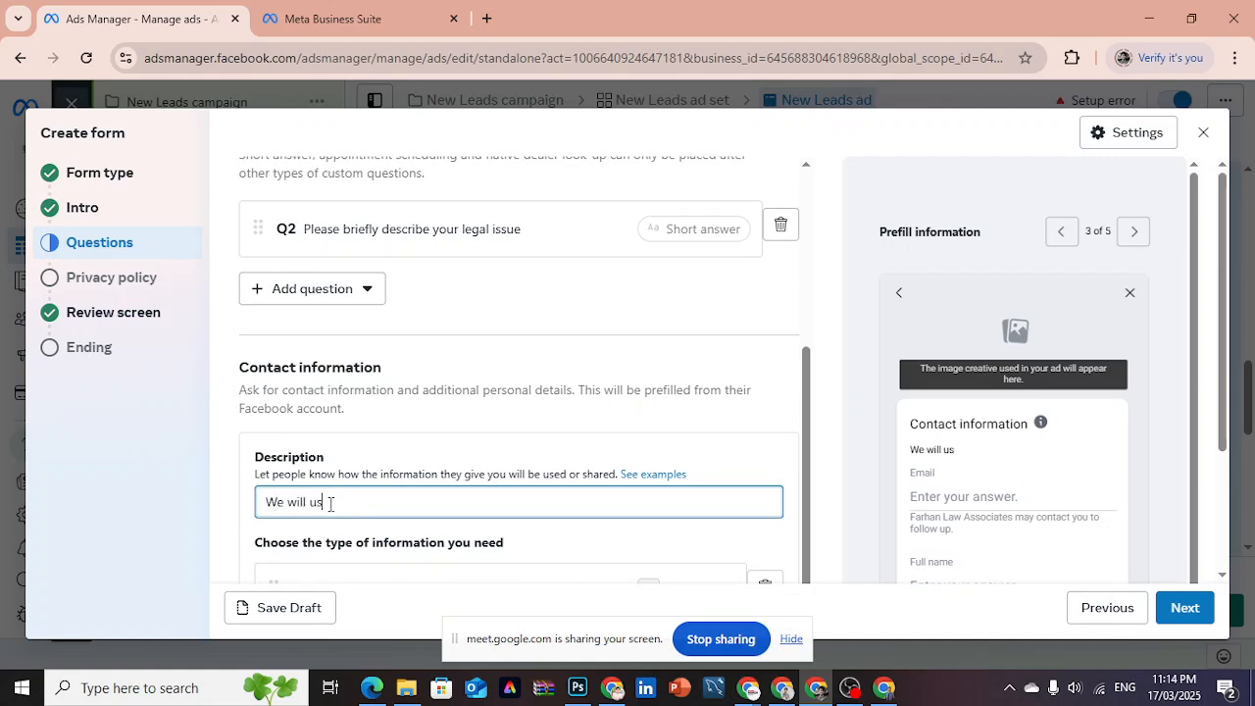
pyautogui.write('e cob')
pyautogui.write('tact ')
pyautogui.write('details ')
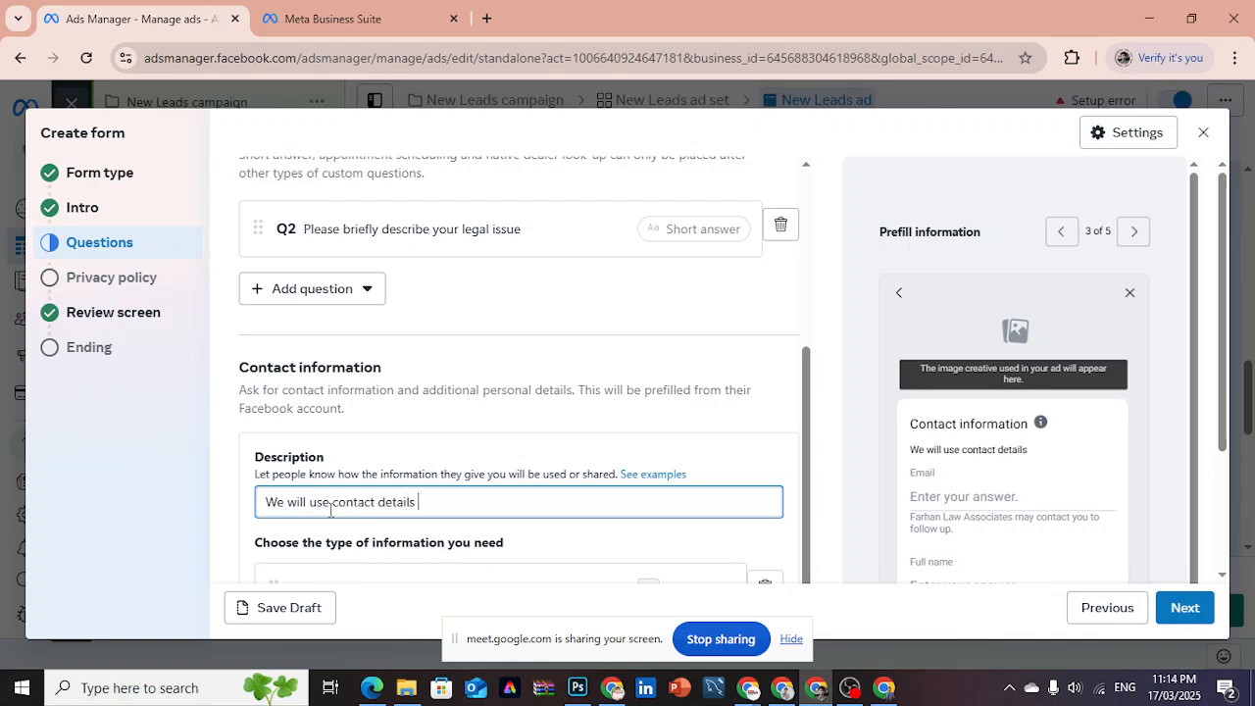
pyautogui.write('to contact you')
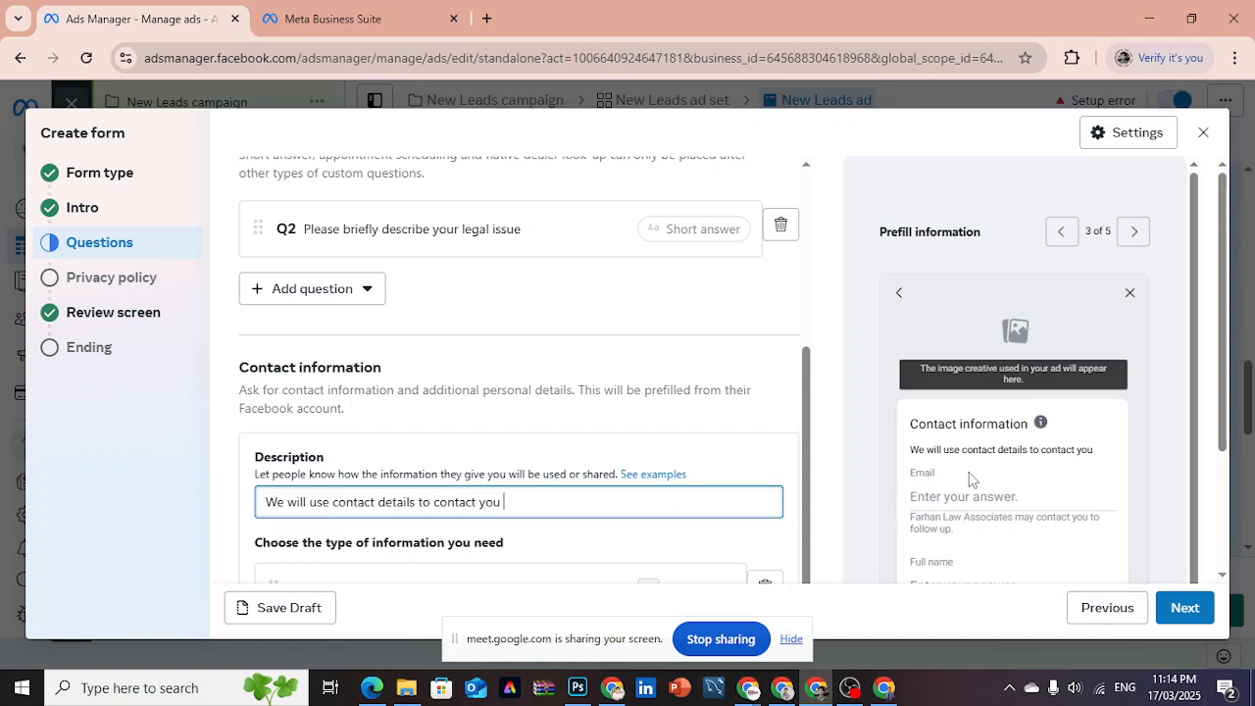
pyautogui.moveTo(911, 453); pyautogui.dragTo(1095, 464)
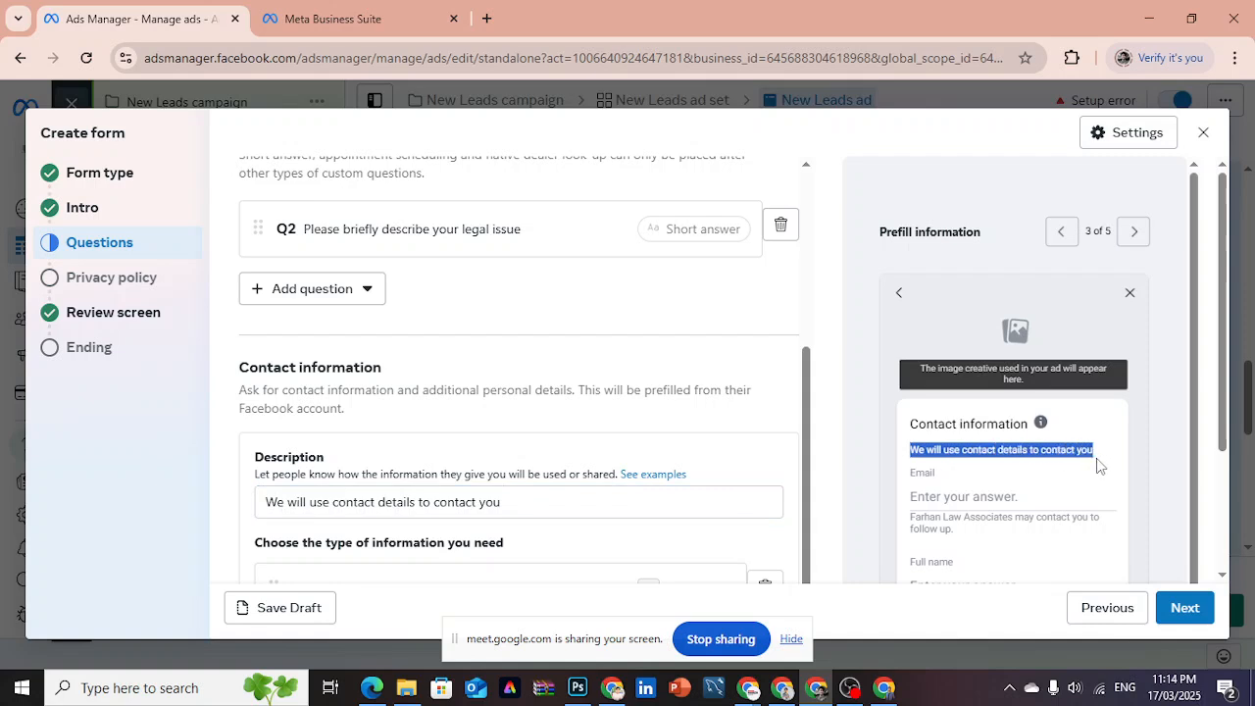
pyautogui.click(511, 522)
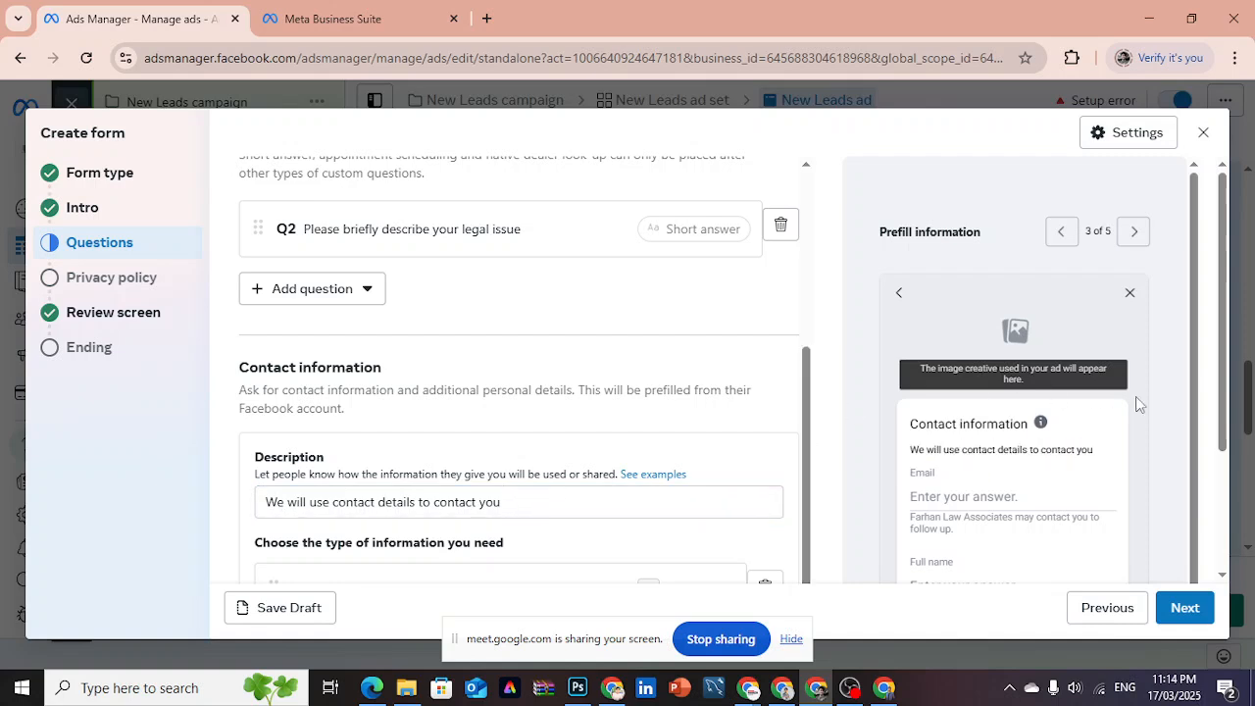
# - Add a Phone number field to the contact information and remove the Email field
pyautogui.scroll(-2, 1224, 429)
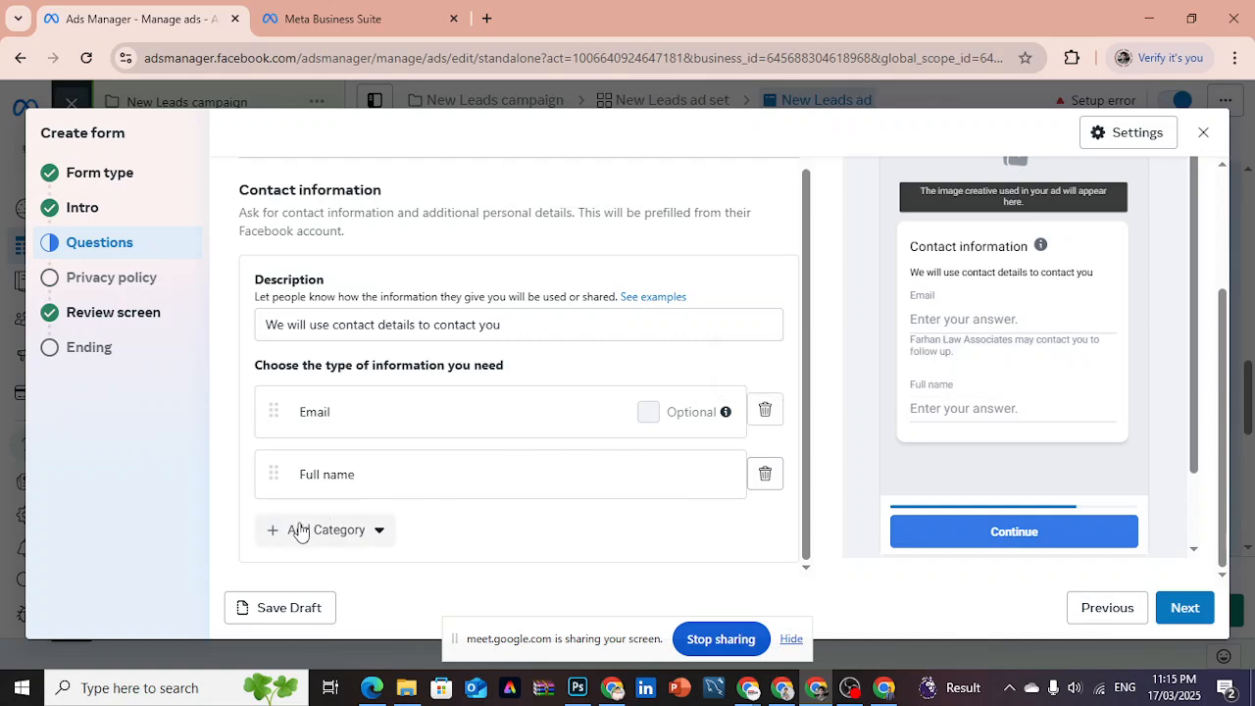
pyautogui.click(341, 538)
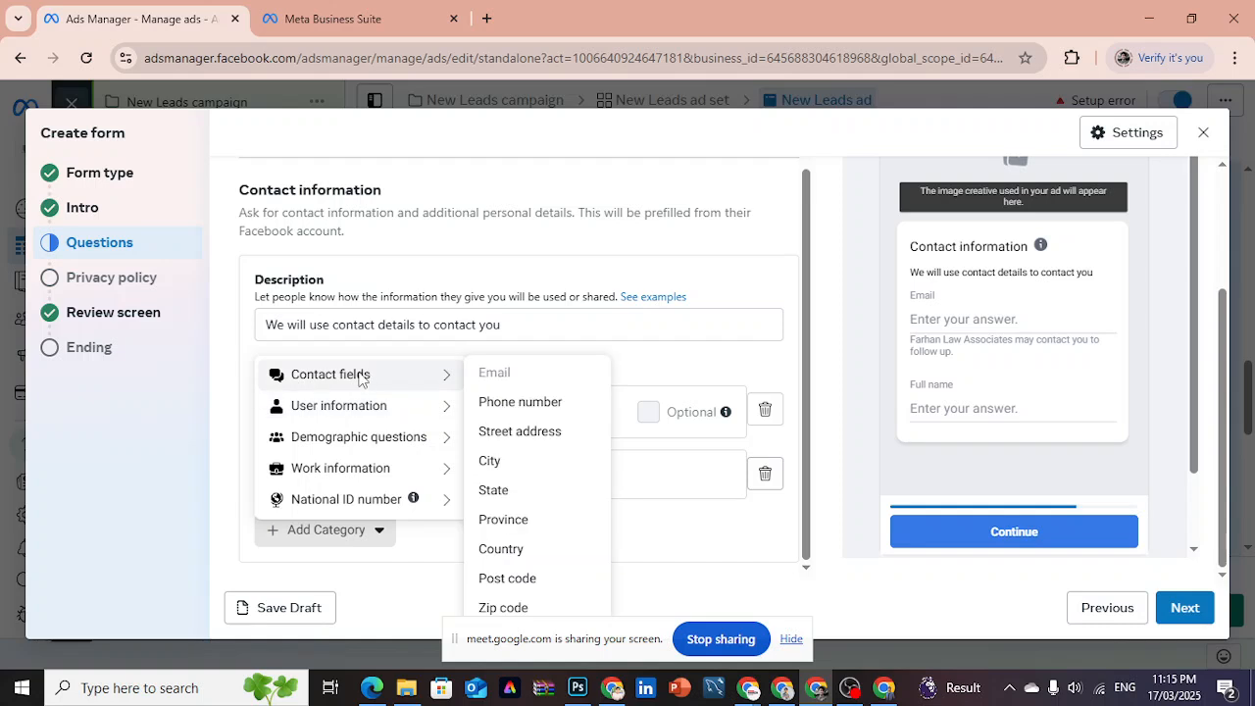
pyautogui.click(521, 404)
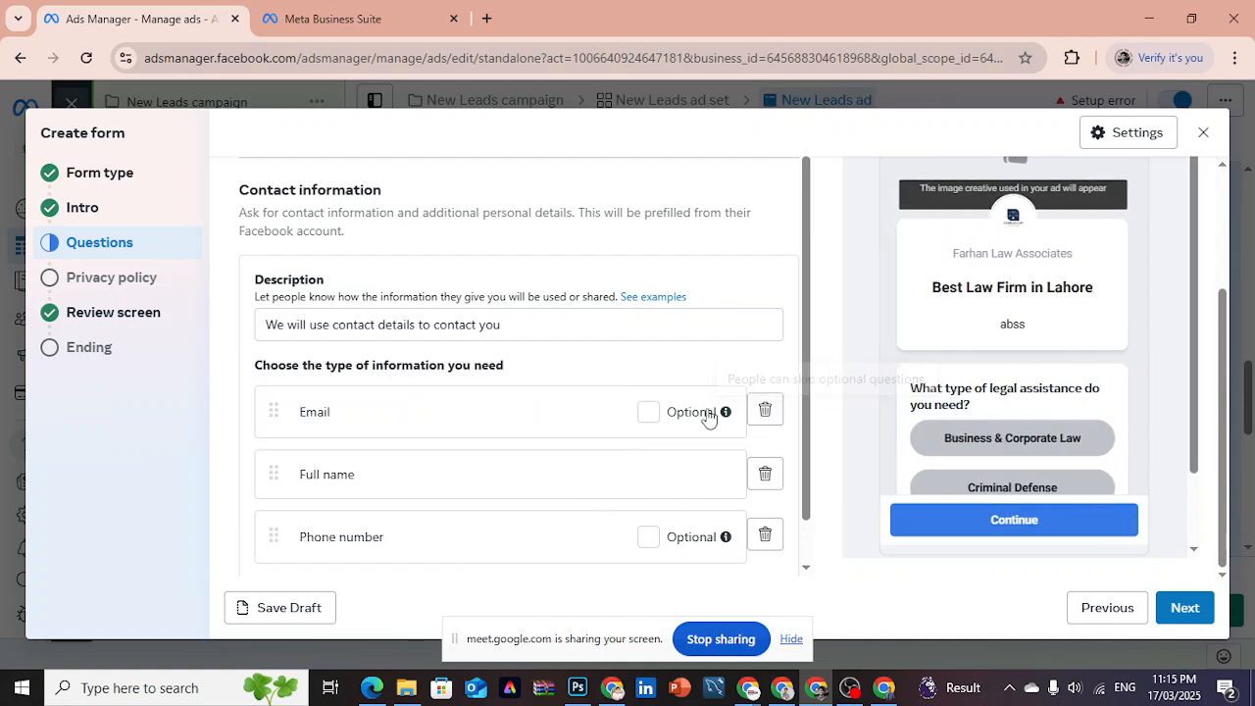
pyautogui.click(765, 410)
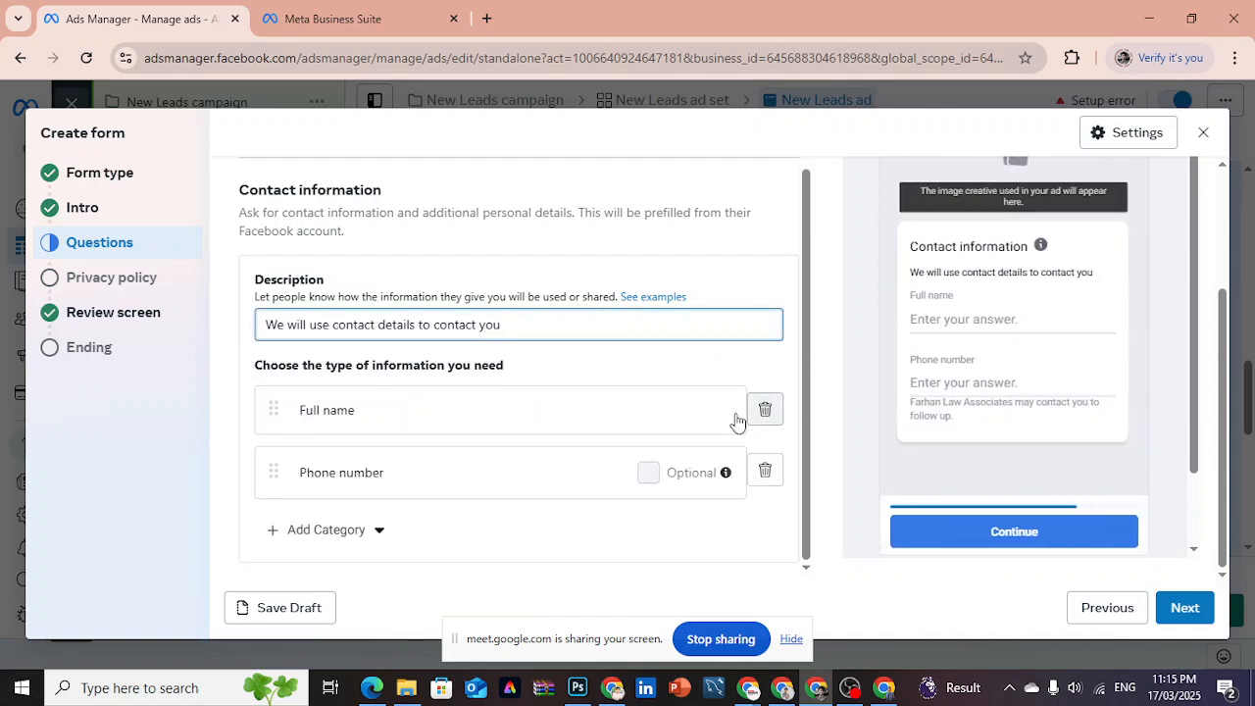
# - Look through the available contact, user, demographic, work and national ID categories, and add City to the contact information
pyautogui.click(334, 534)
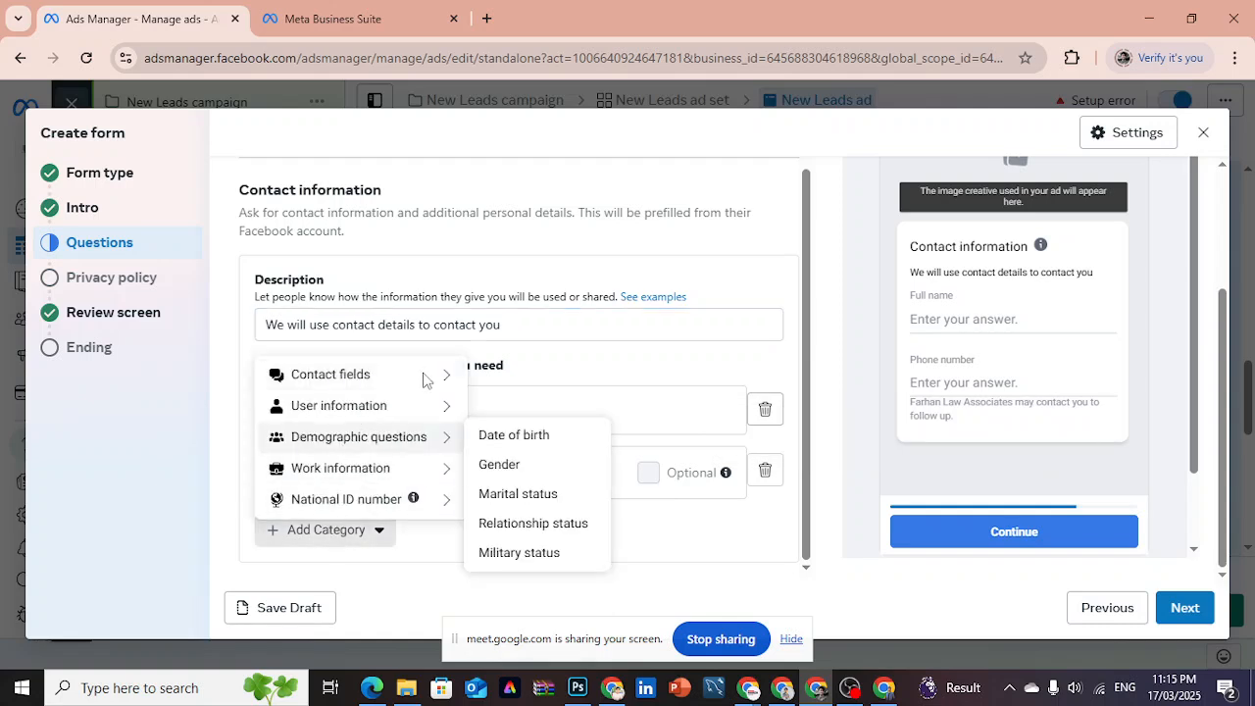
pyautogui.moveTo(423, 379)
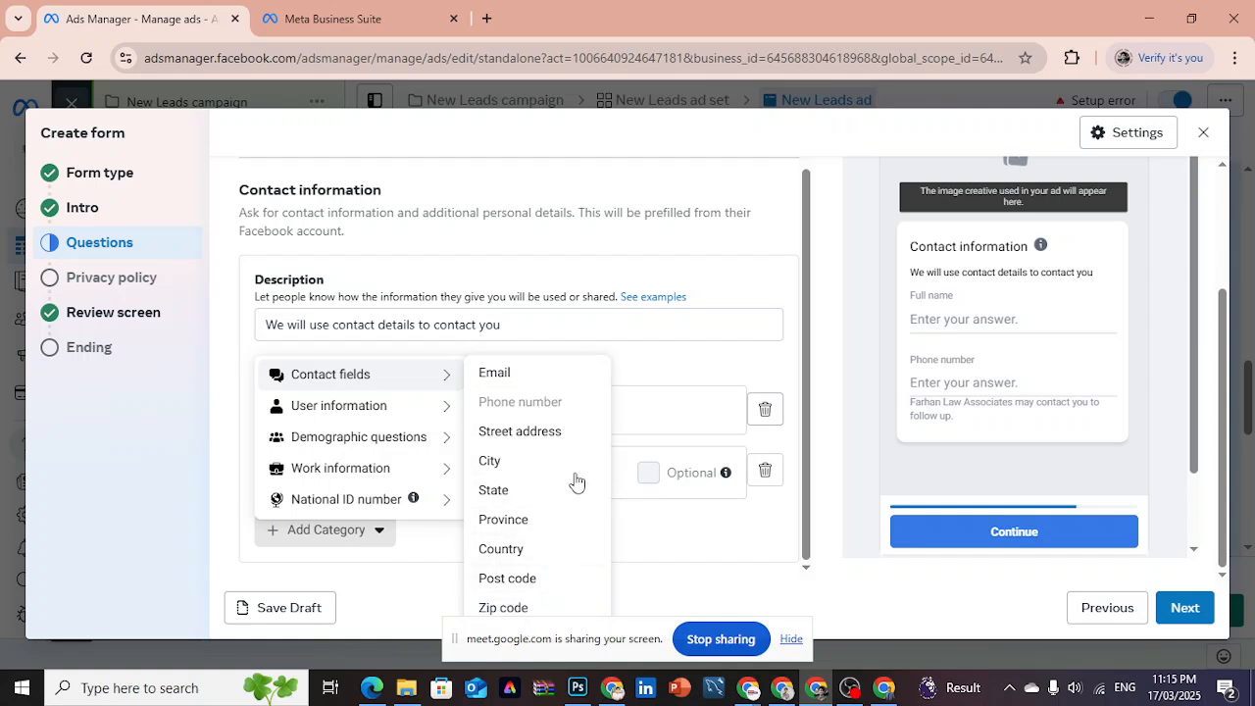
pyautogui.moveTo(373, 411)
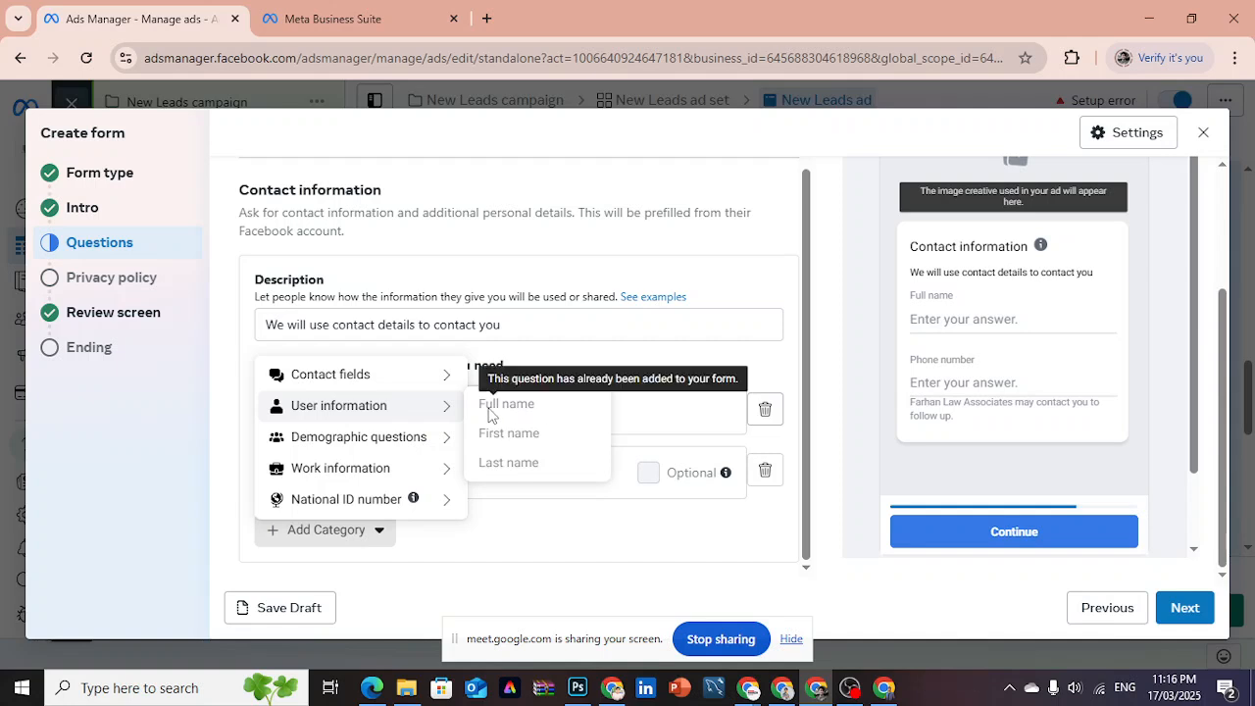
pyautogui.moveTo(372, 440)
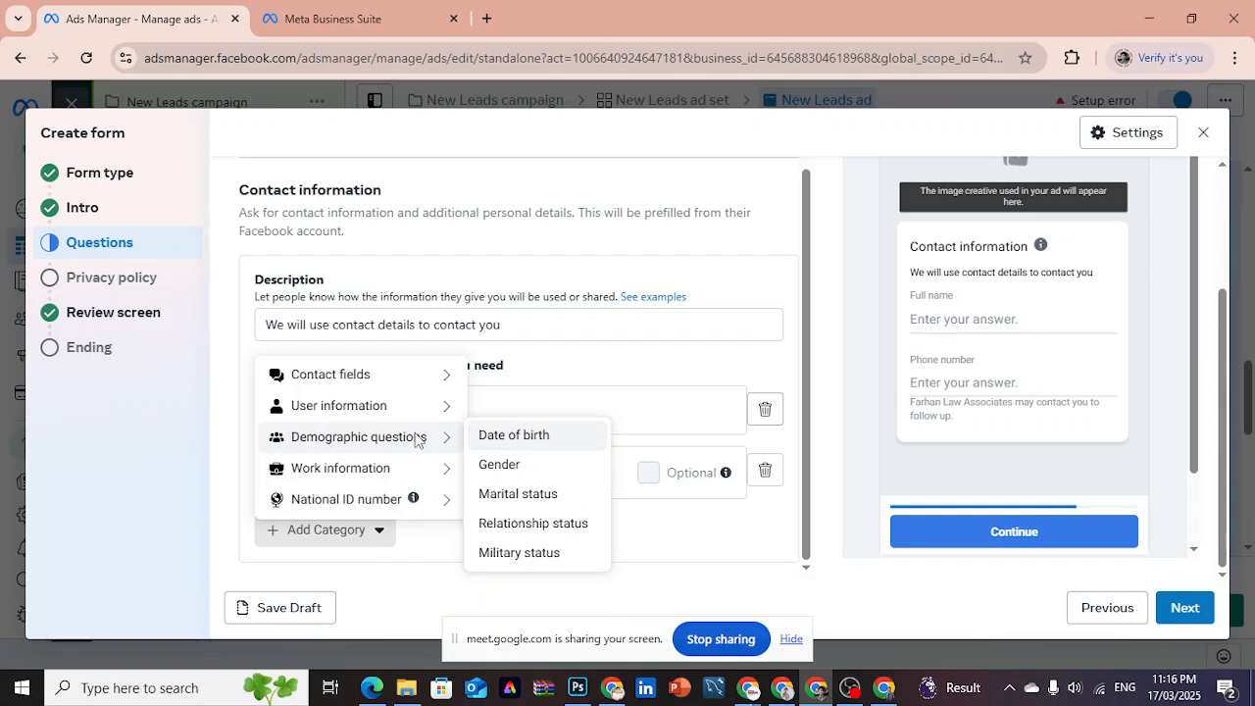
pyautogui.moveTo(407, 461)
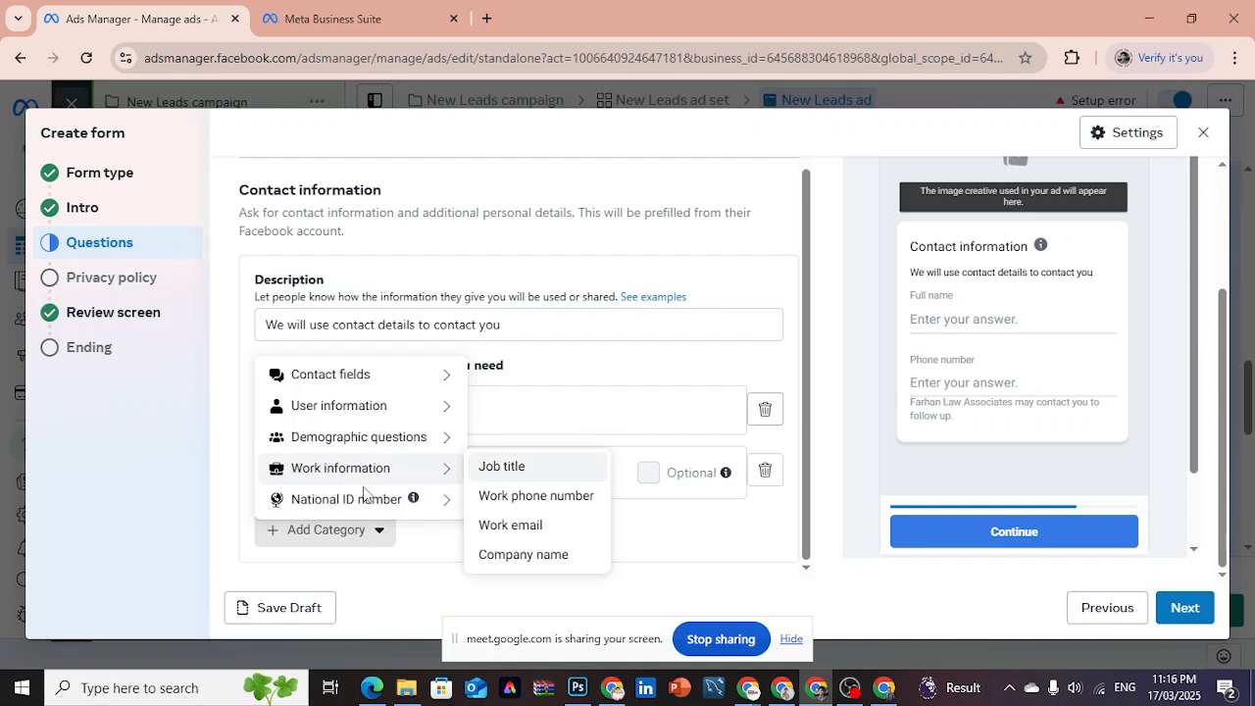
pyautogui.moveTo(362, 504)
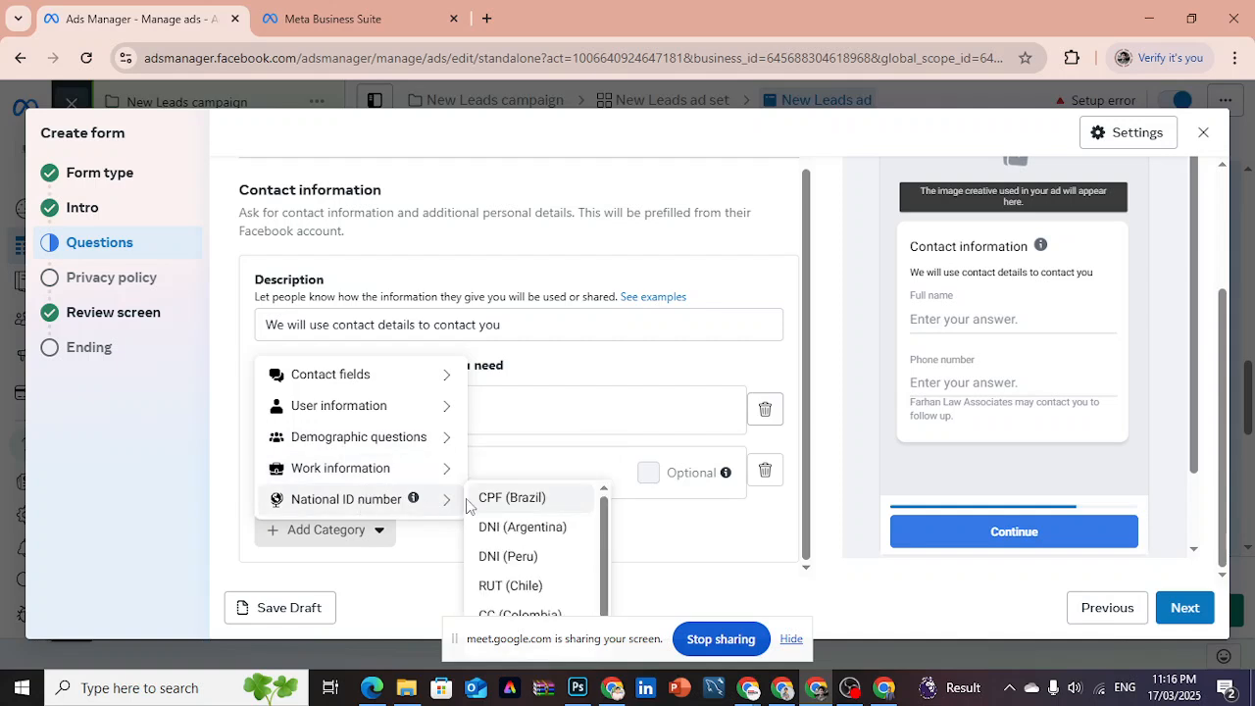
pyautogui.moveTo(605, 512)
pyautogui.mouseDown()
pyautogui.moveTo(605, 588)
pyautogui.moveTo(603, 506)
pyautogui.mouseUp()
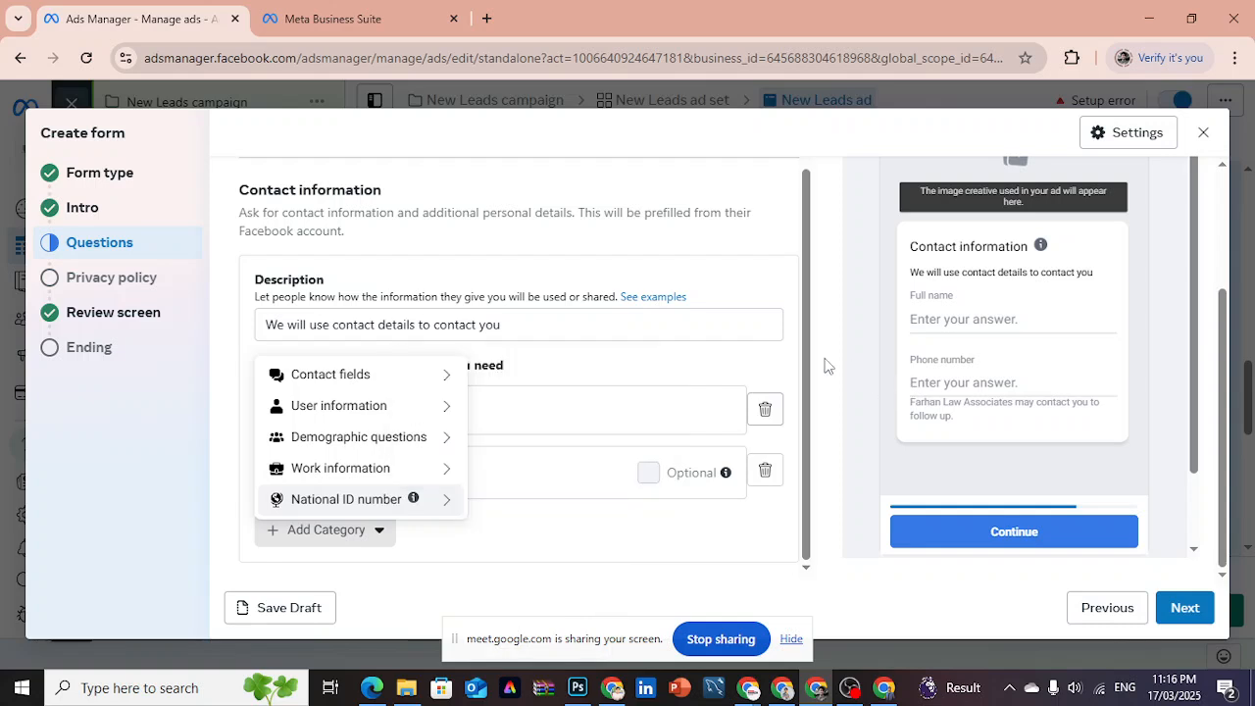
pyautogui.moveTo(370, 382)
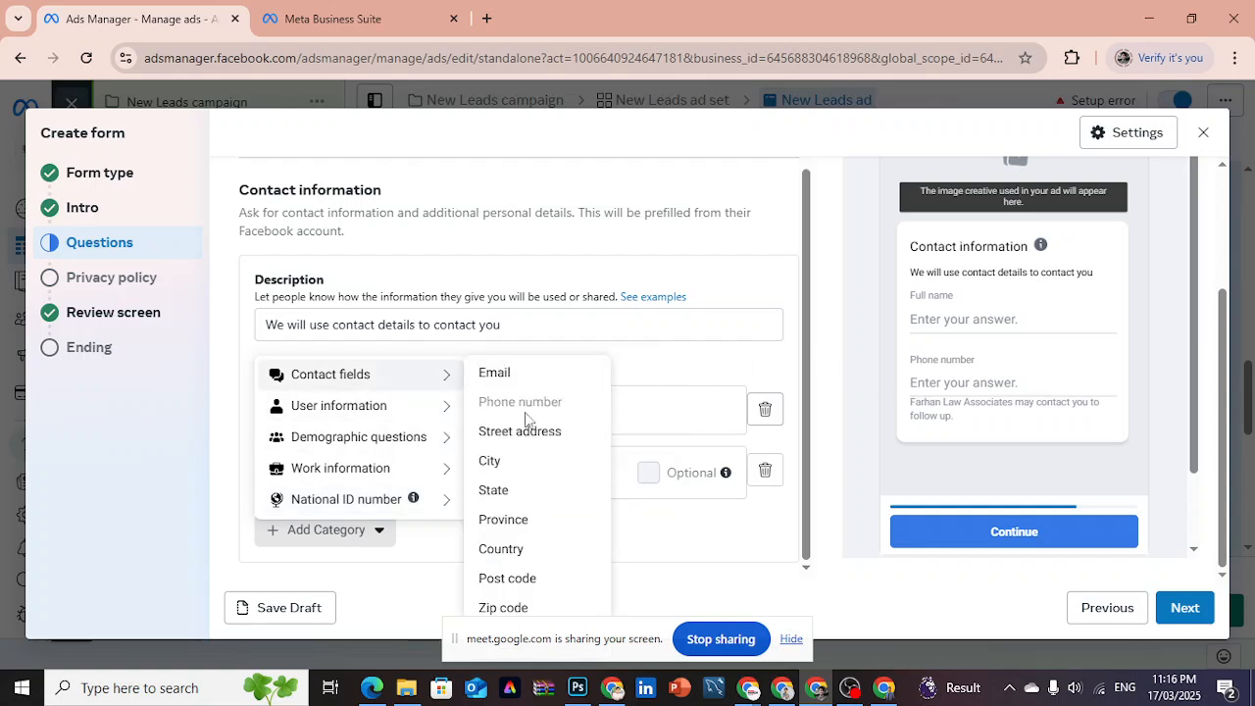
pyautogui.click(505, 470)
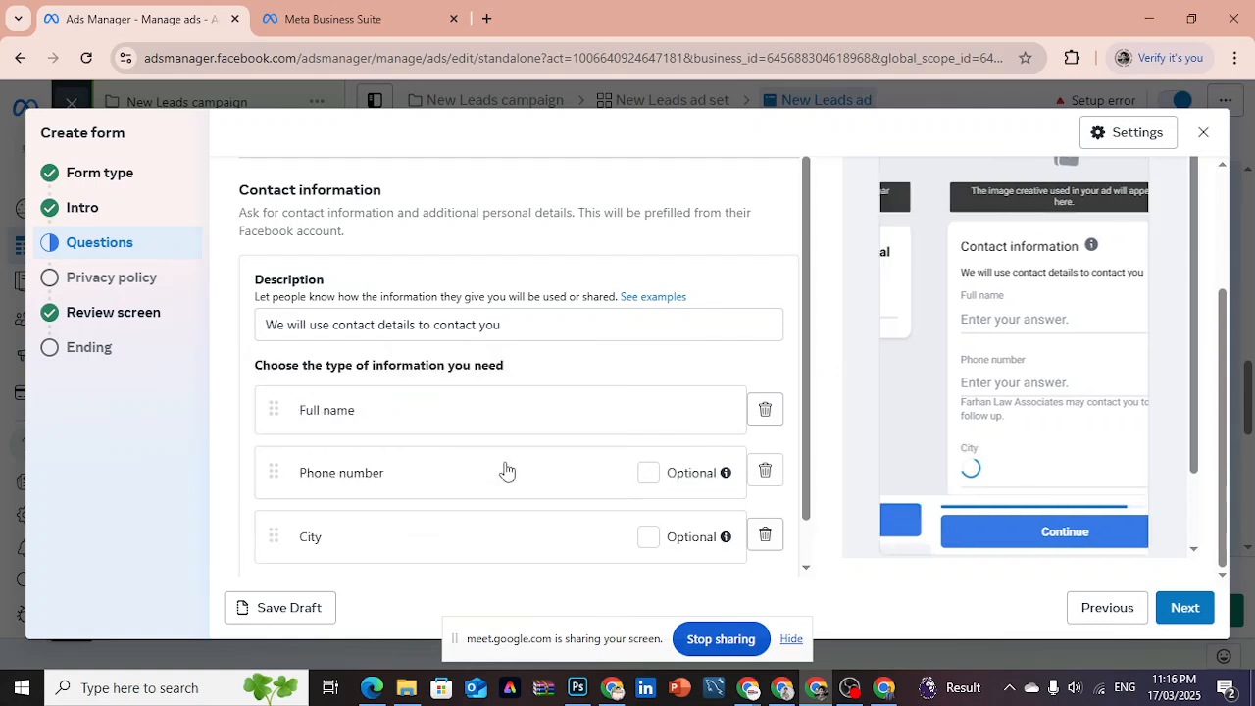
pyautogui.scroll(-1, 808, 428)
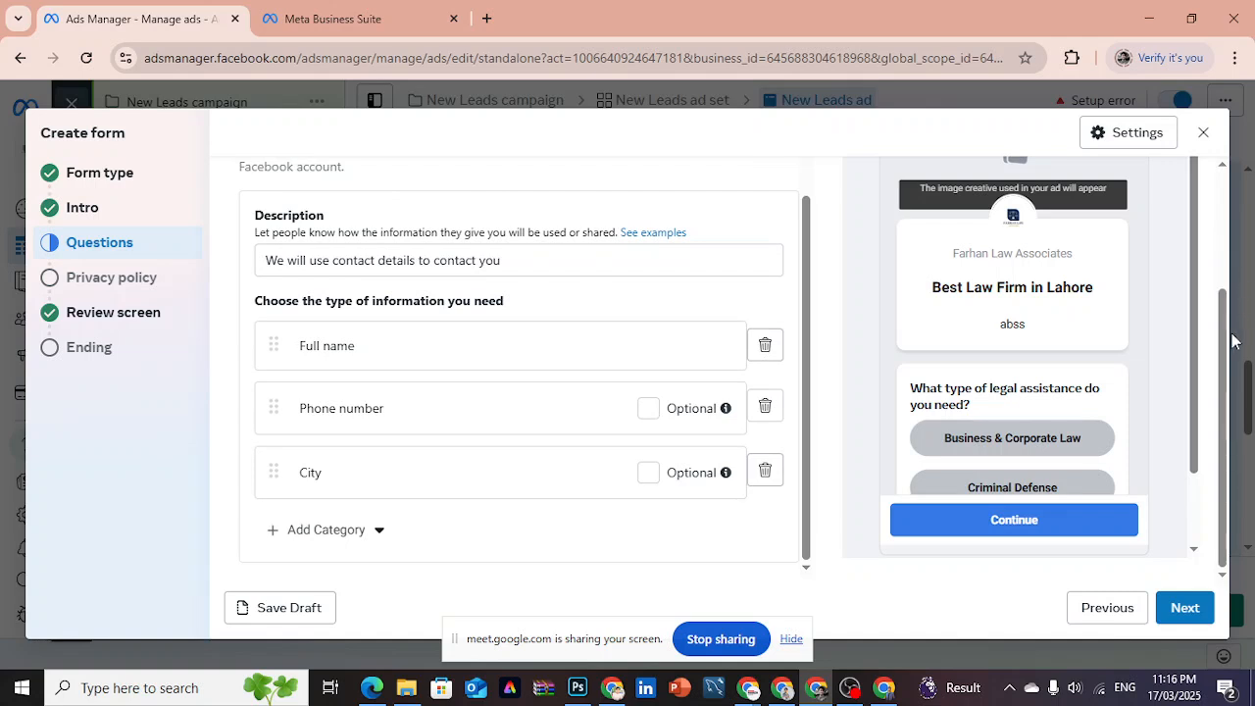
# - Step through the form preview to the prefill information page and check the contact fields and the follow-up note under the phone number
pyautogui.scroll(3, 1215, 210)
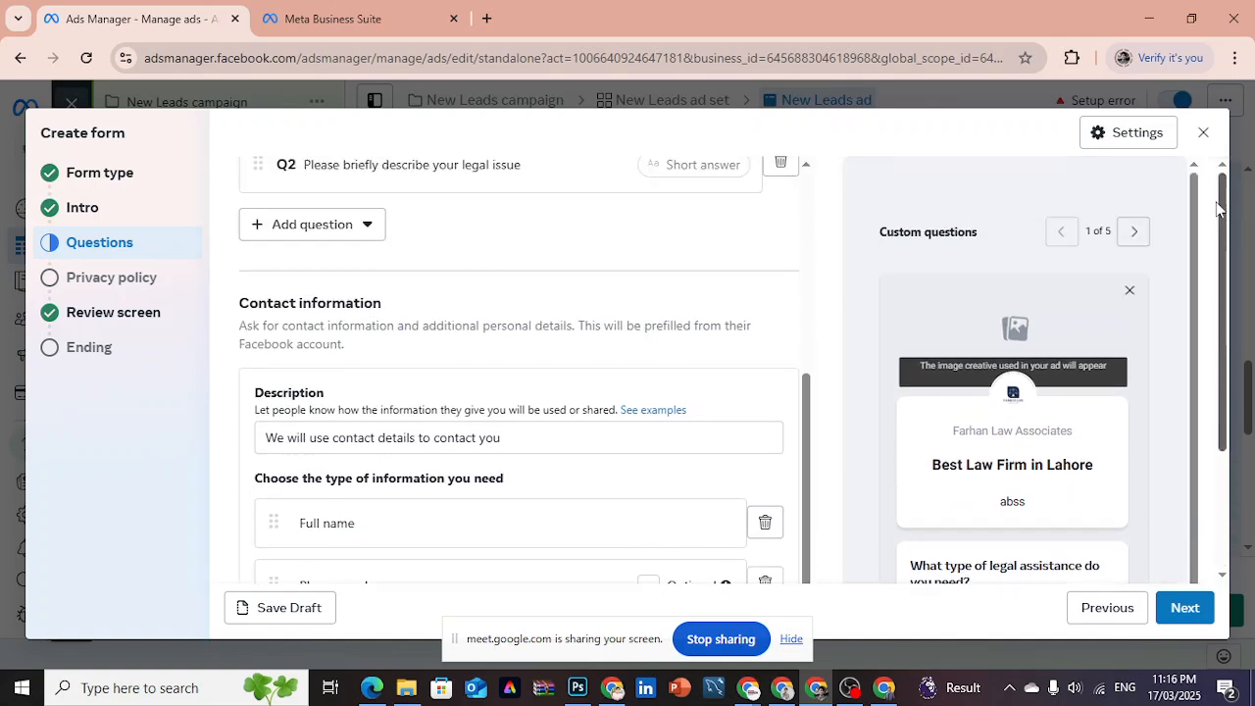
pyautogui.click(1133, 233)
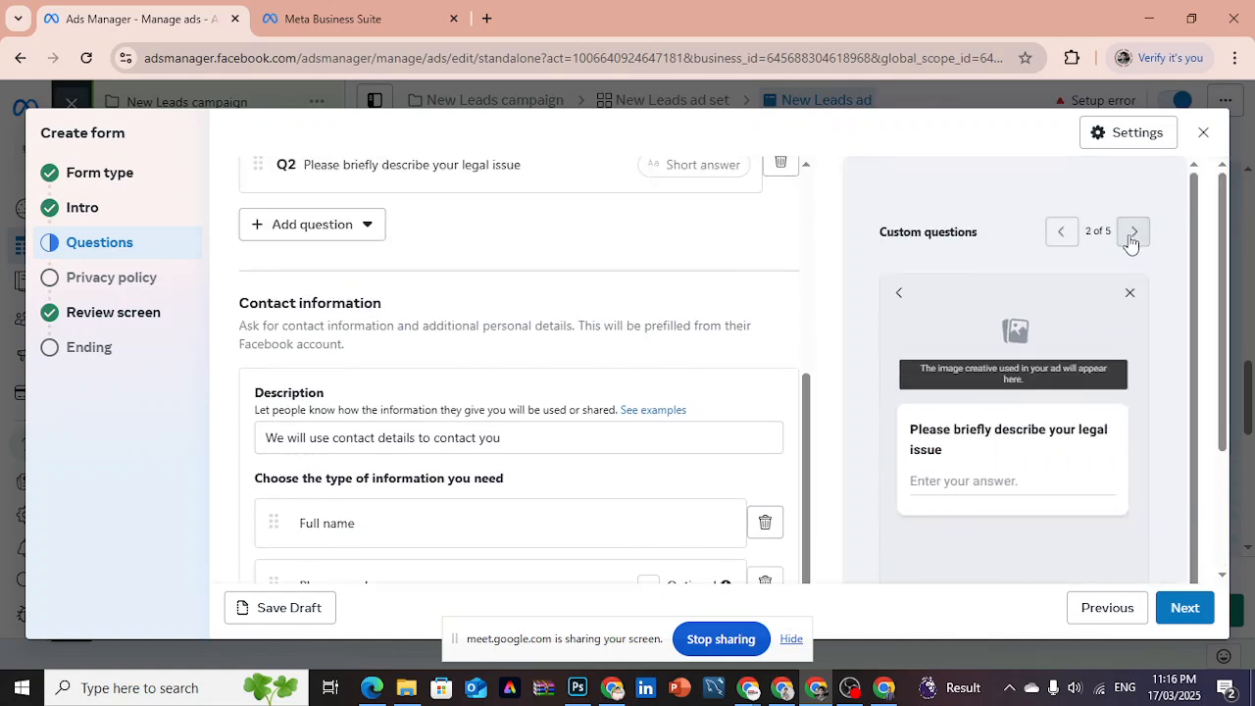
pyautogui.click(1132, 233)
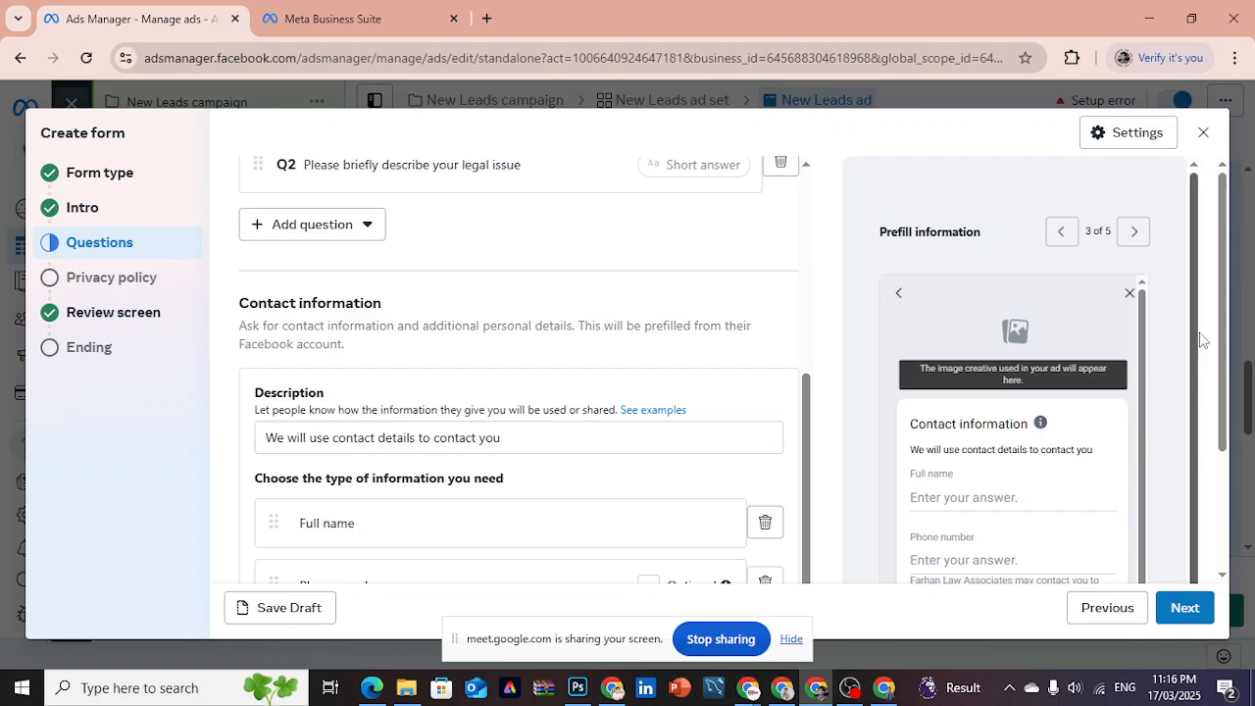
pyautogui.scroll(-1, 1198, 343)
pyautogui.scroll(-1, 1147, 438)
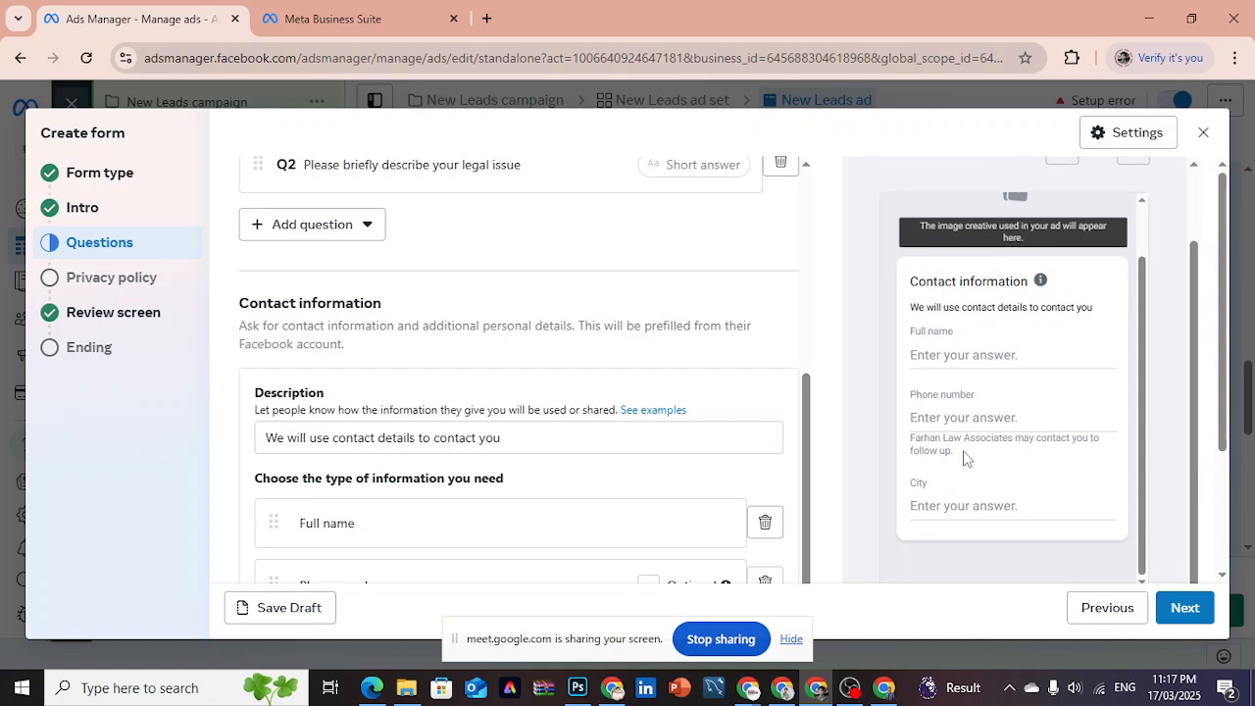
pyautogui.moveTo(956, 453); pyautogui.dragTo(912, 438)
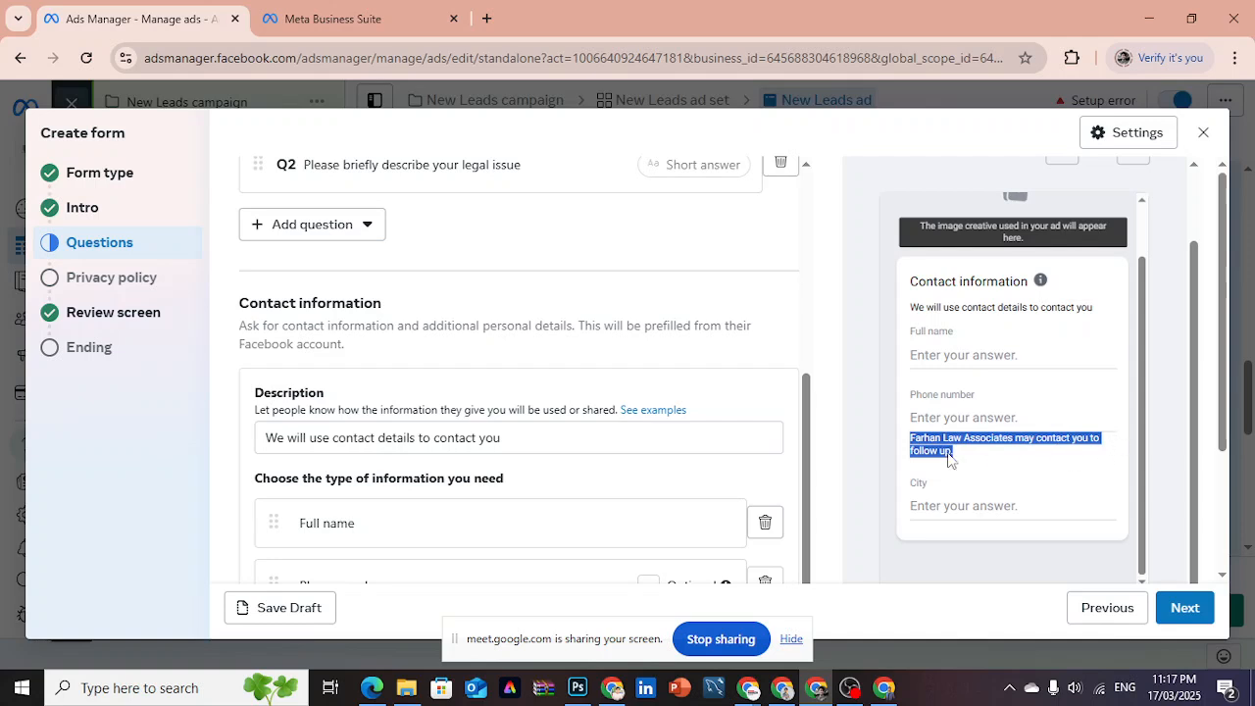
pyautogui.click(875, 413)
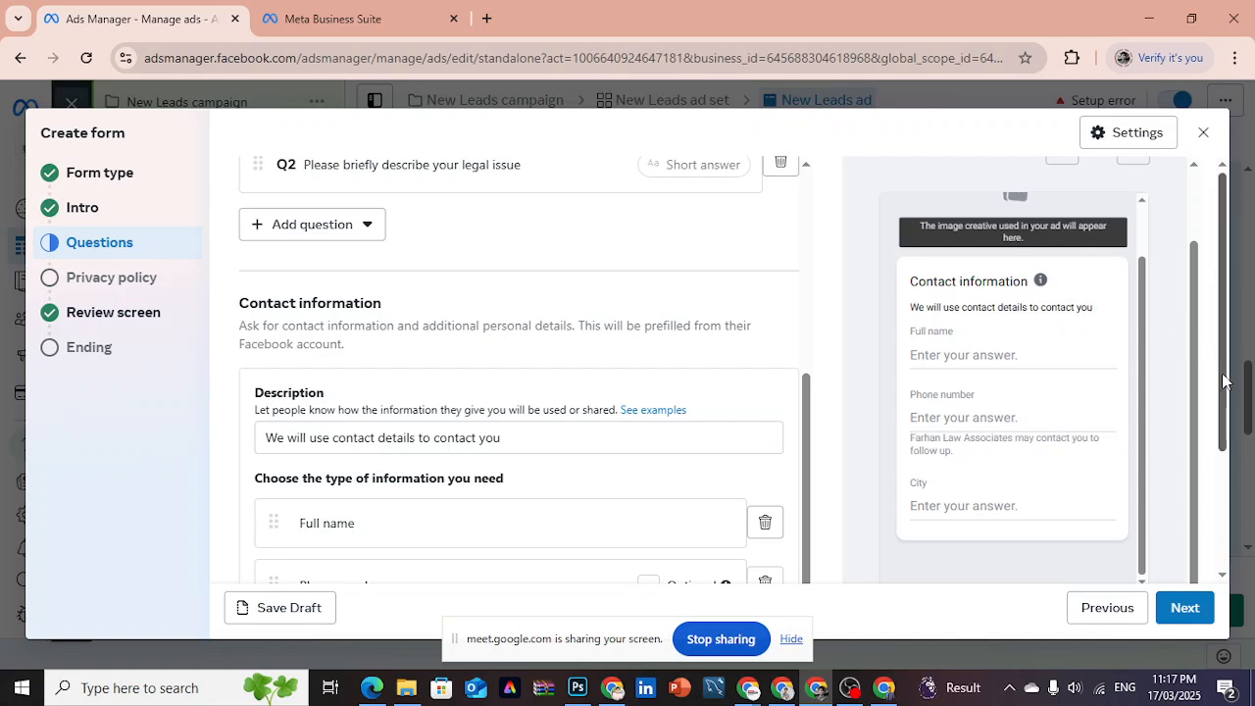
# - Continue to the Privacy policy section and examine the policy link requirements and the privacy disclaimer in the form preview
pyautogui.moveTo(1222, 381); pyautogui.dragTo(1237, 551)
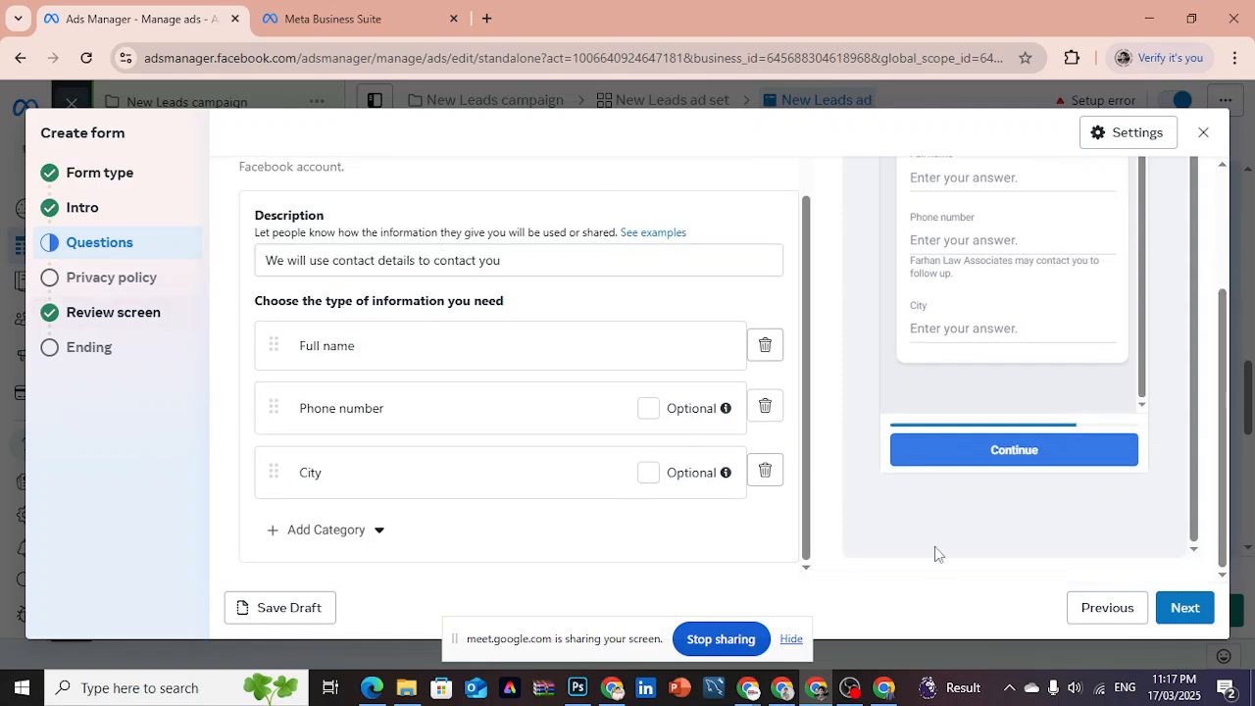
pyautogui.click(1188, 606)
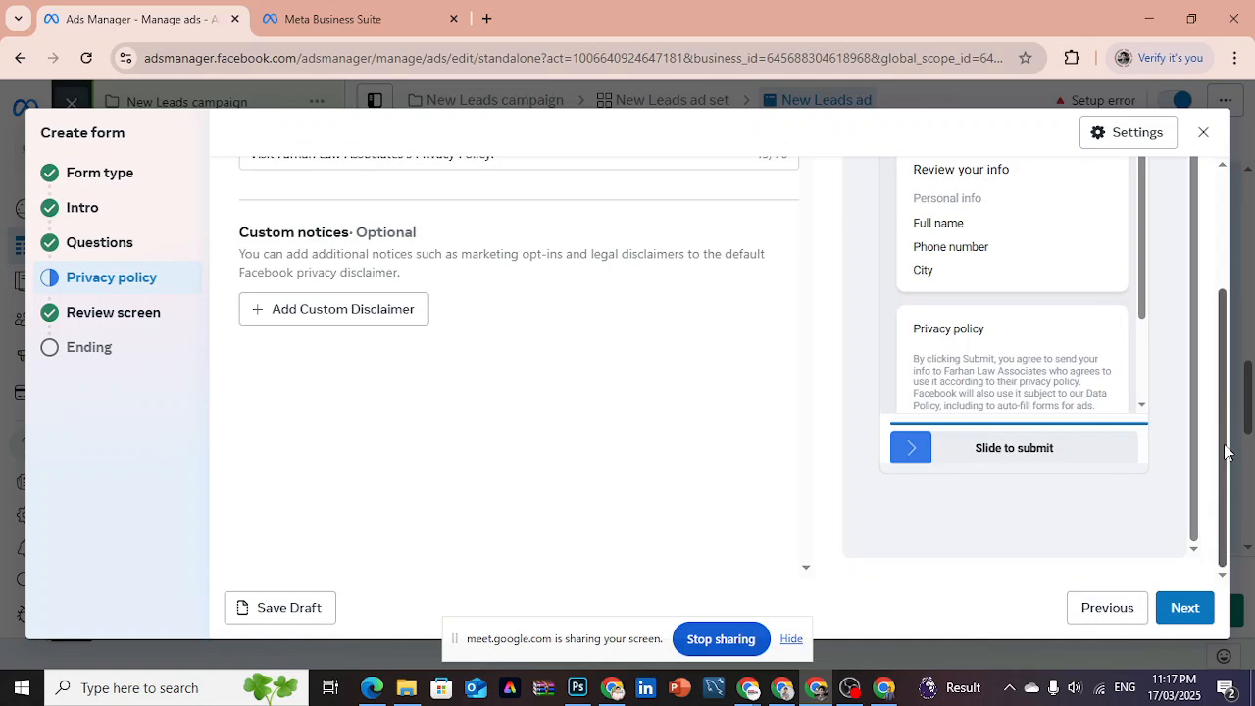
pyautogui.moveTo(1225, 452); pyautogui.dragTo(1233, 319)
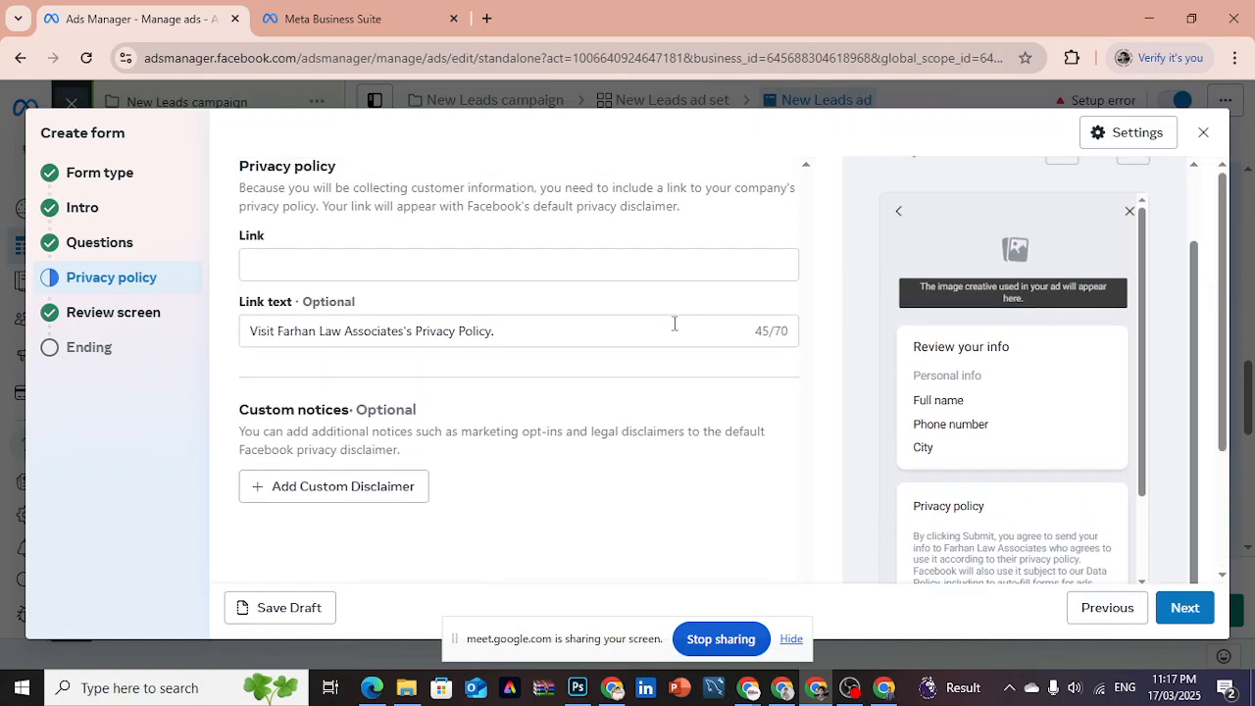
pyautogui.click(412, 258)
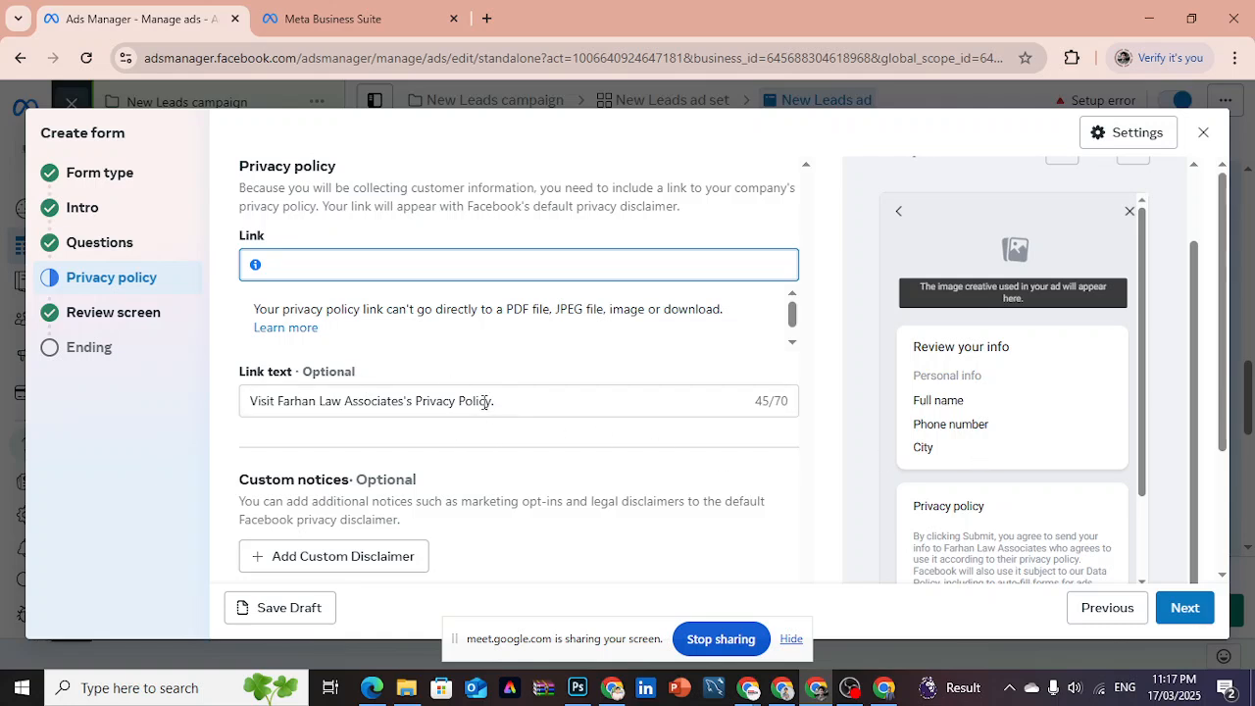
pyautogui.moveTo(1142, 460); pyautogui.dragTo(1146, 540)
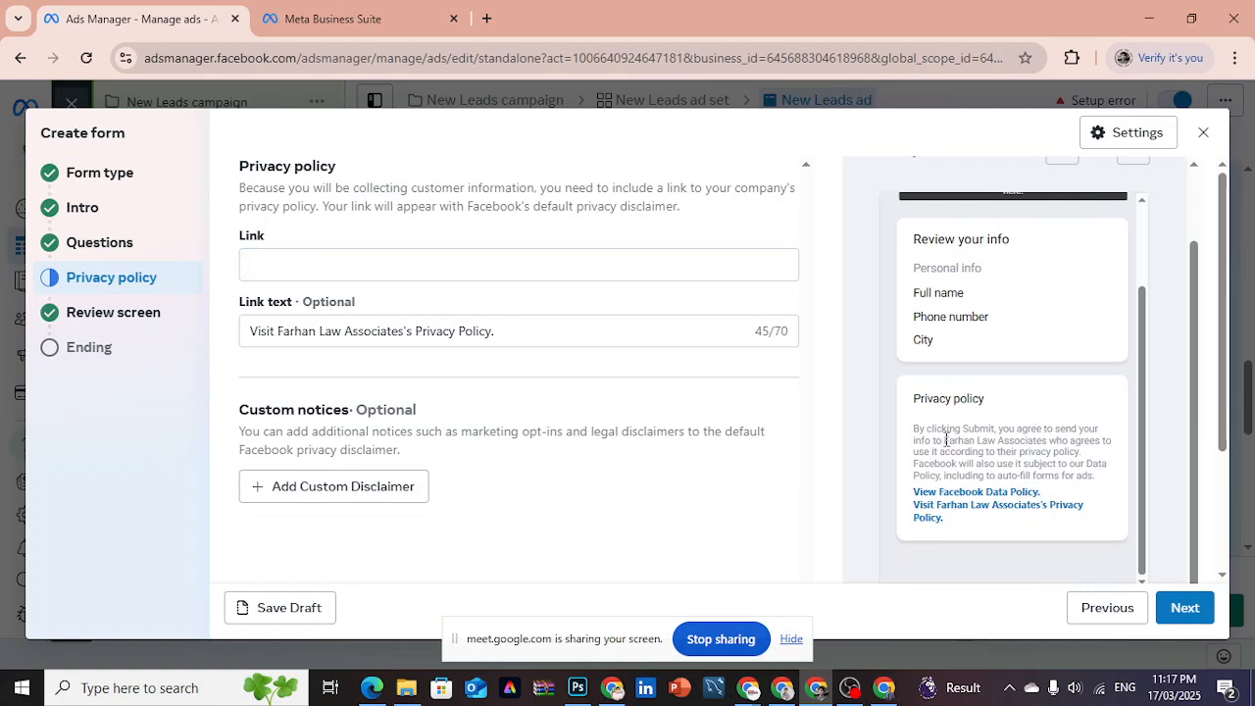
pyautogui.moveTo(941, 441); pyautogui.dragTo(1046, 441)
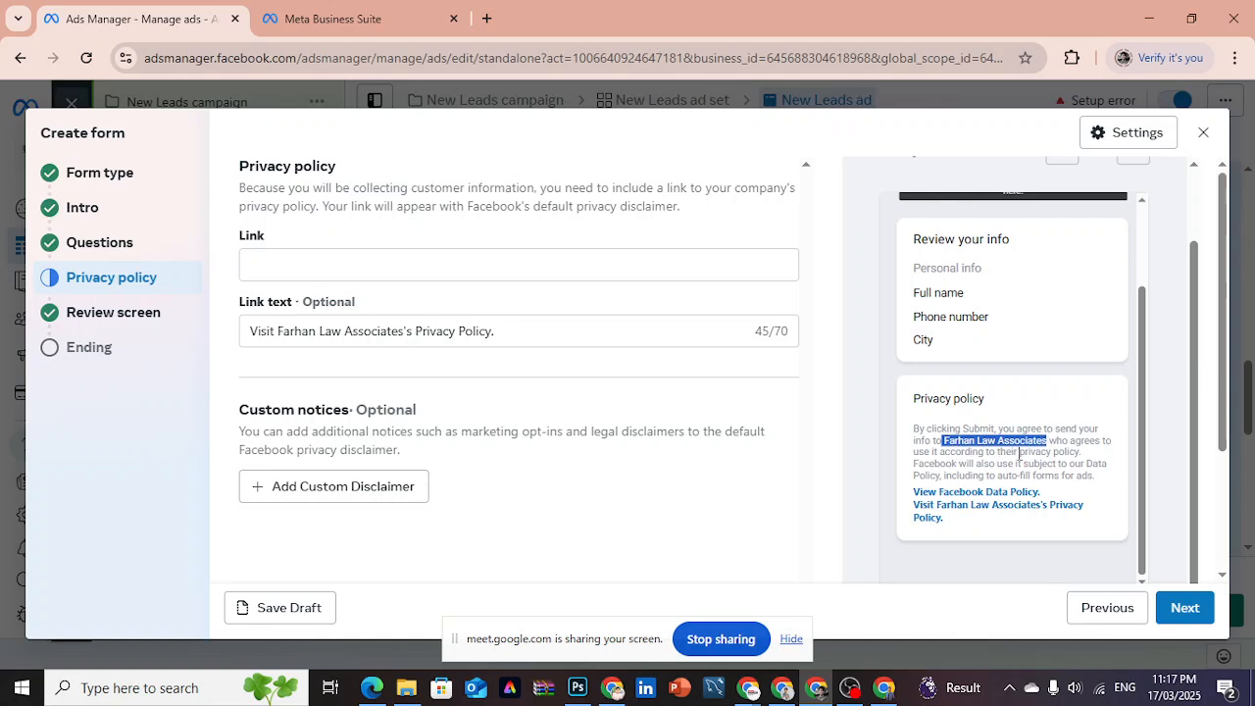
pyautogui.click(1088, 460)
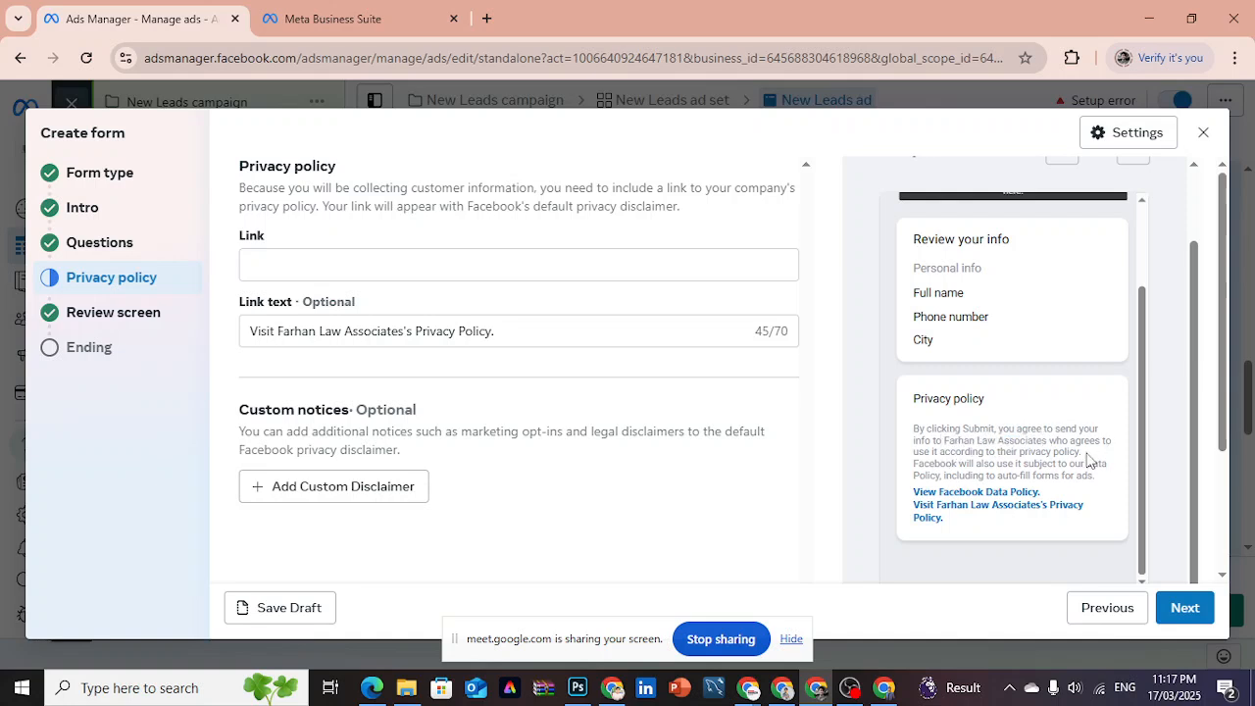
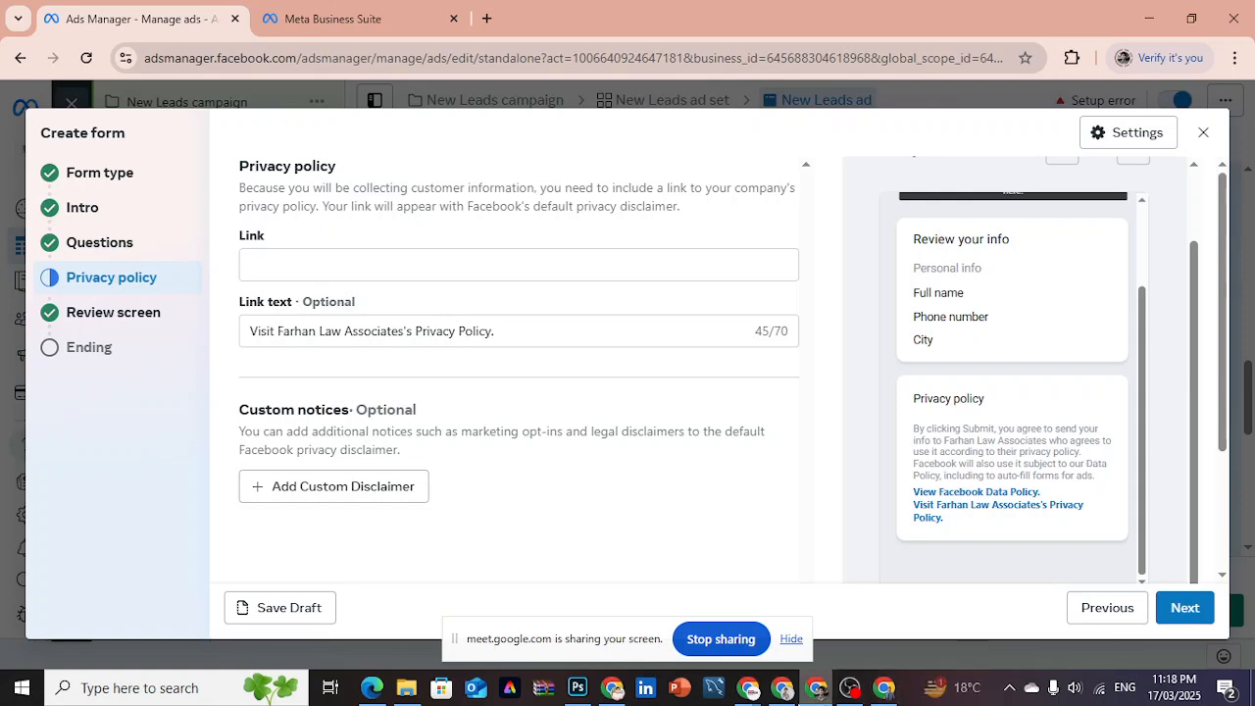
# - Switch to the Google Meet call, admit the waiting participant, and return to the lead form in Ads Manager
pyautogui.moveTo(760, 692)
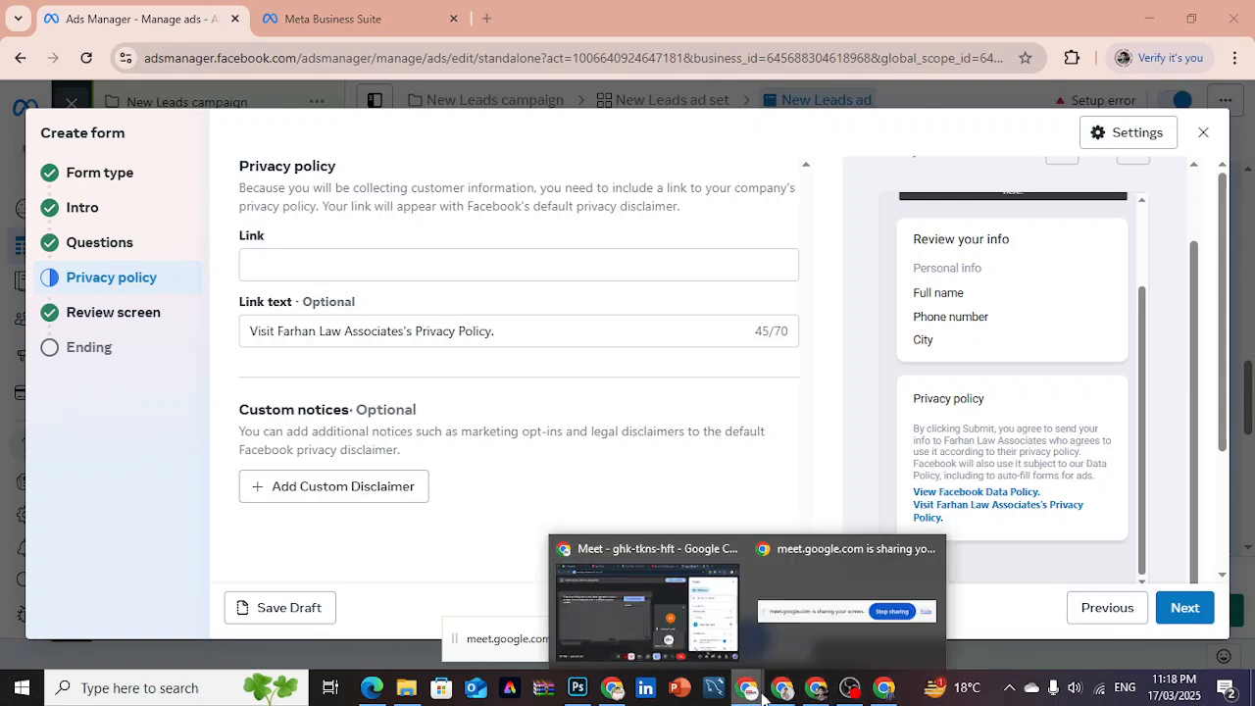
pyautogui.click(726, 638)
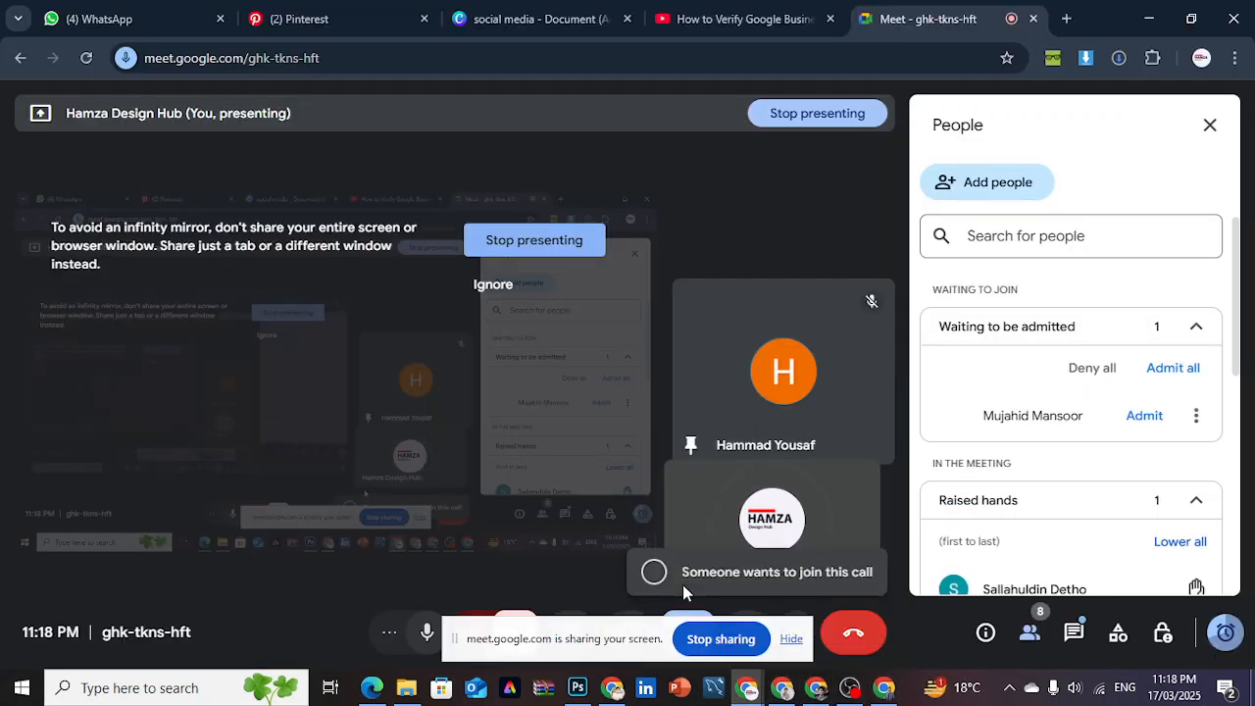
pyautogui.click(1145, 417)
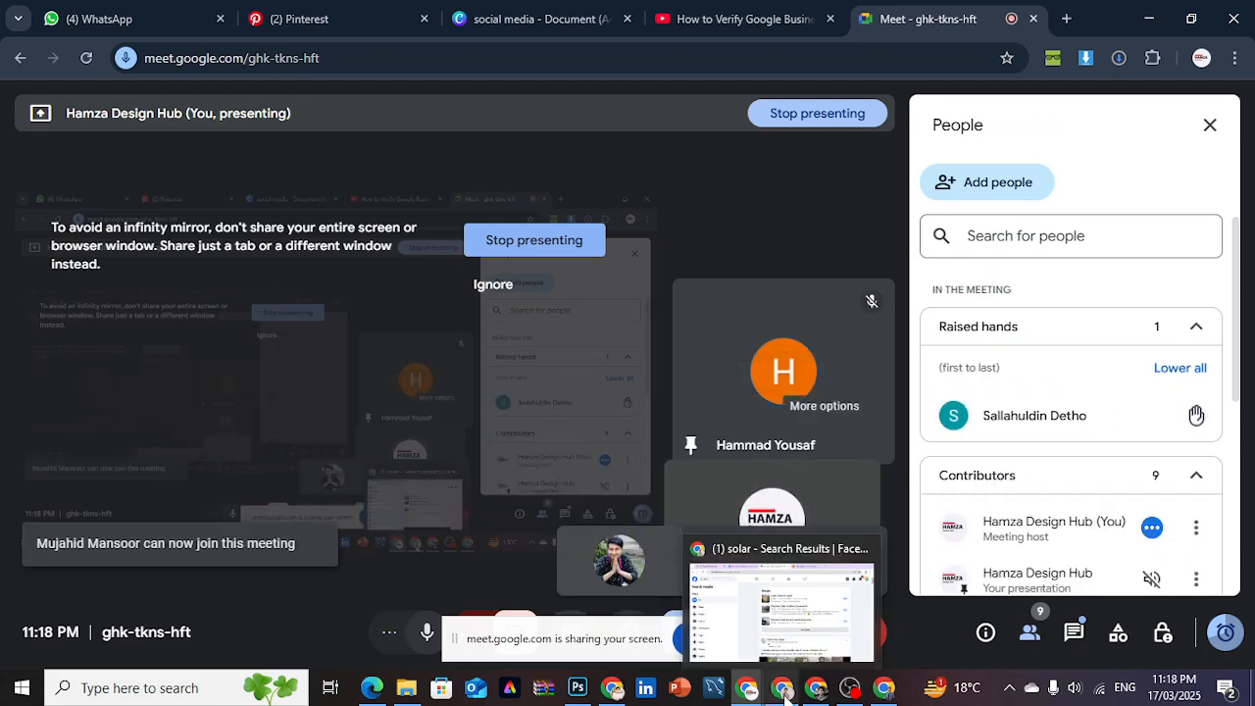
pyautogui.click(885, 697)
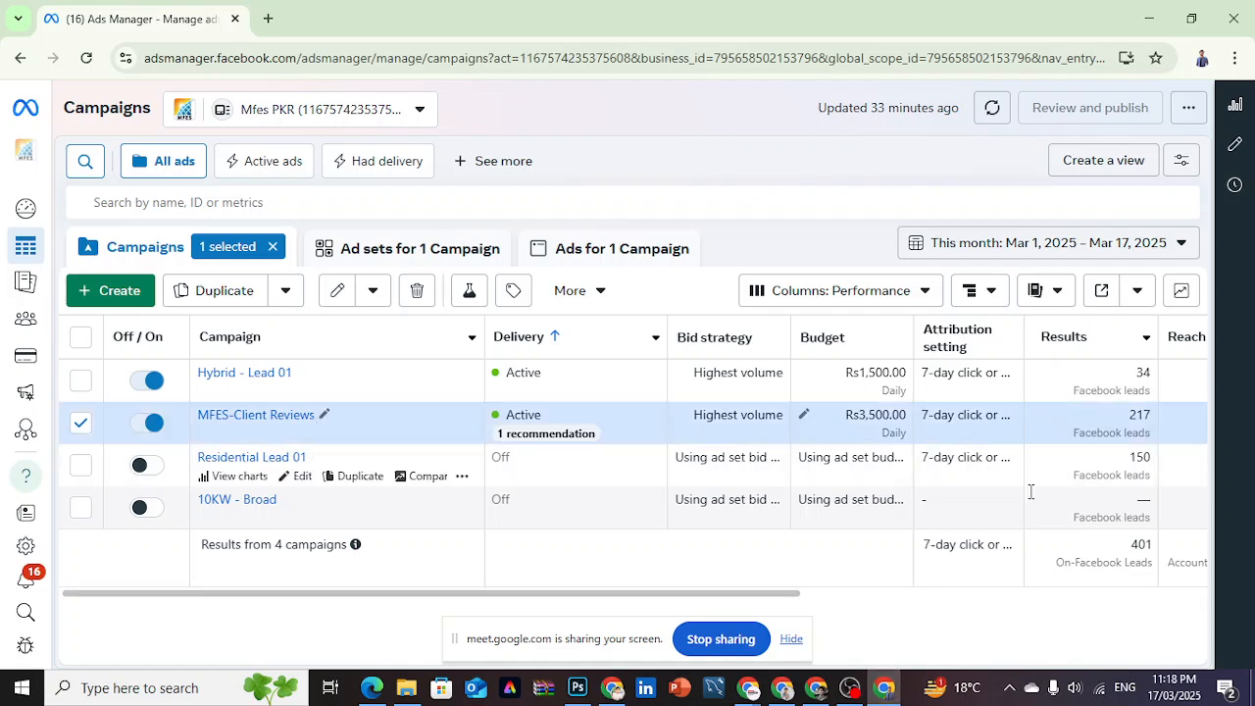
pyautogui.click(815, 691)
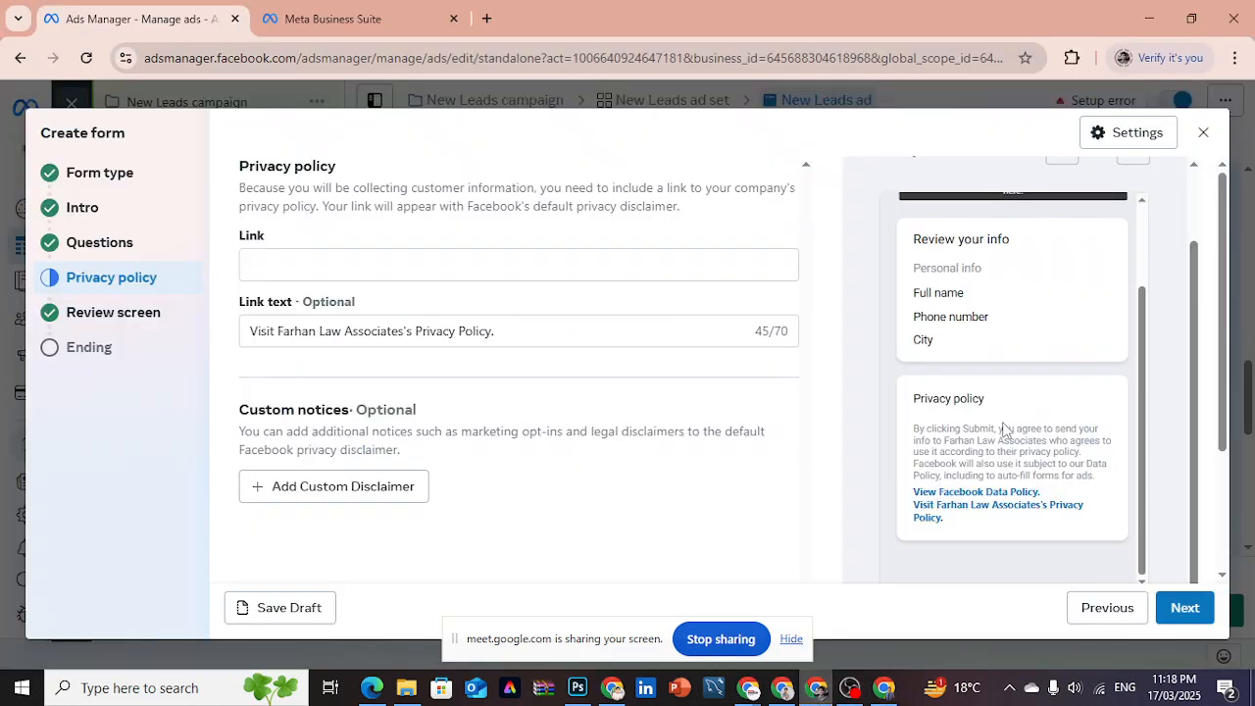
# - Examine which file types the privacy policy link may not point to and read the optional Custom notices section
pyautogui.click(539, 258)
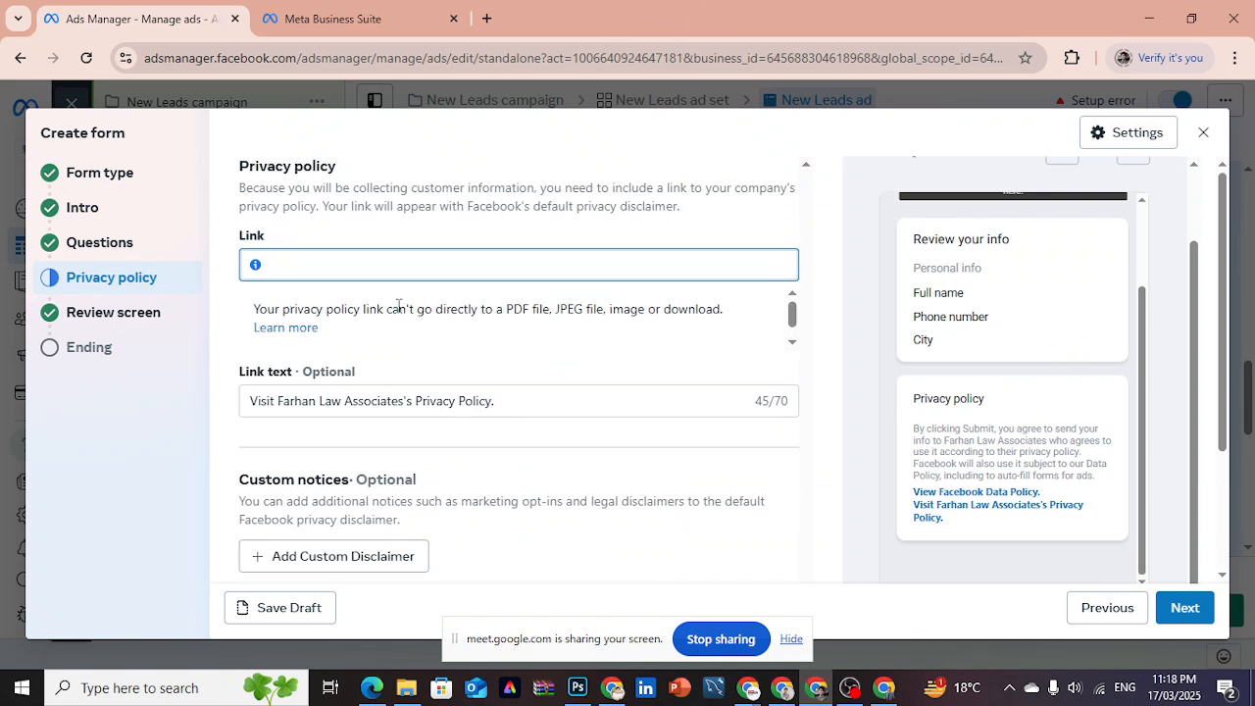
pyautogui.moveTo(510, 309); pyautogui.dragTo(605, 309)
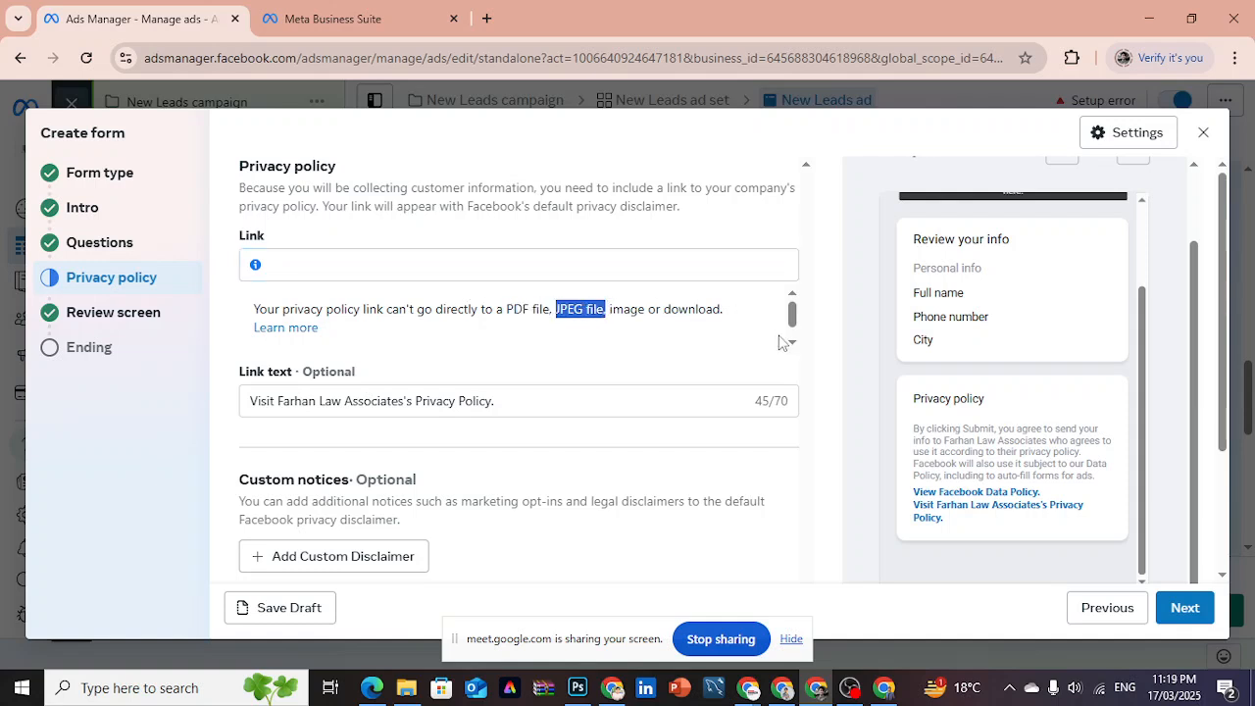
pyautogui.click(812, 343)
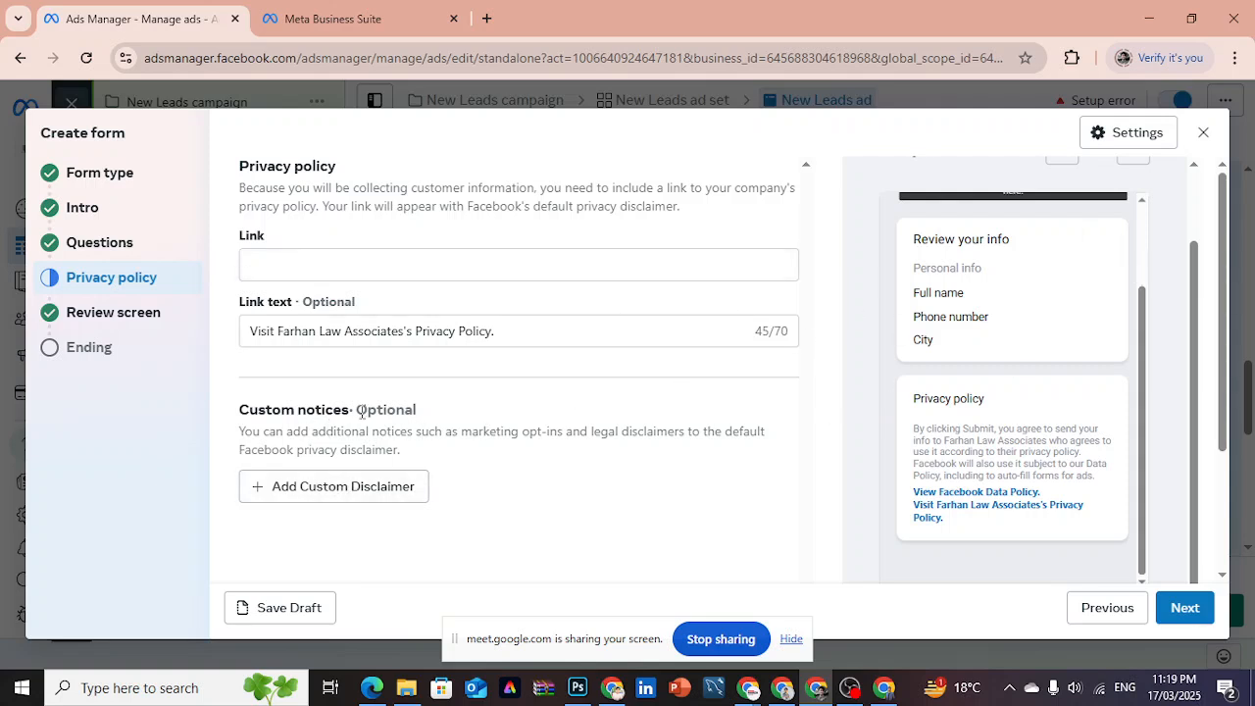
pyautogui.moveTo(360, 413); pyautogui.dragTo(419, 405)
pyautogui.click(453, 443)
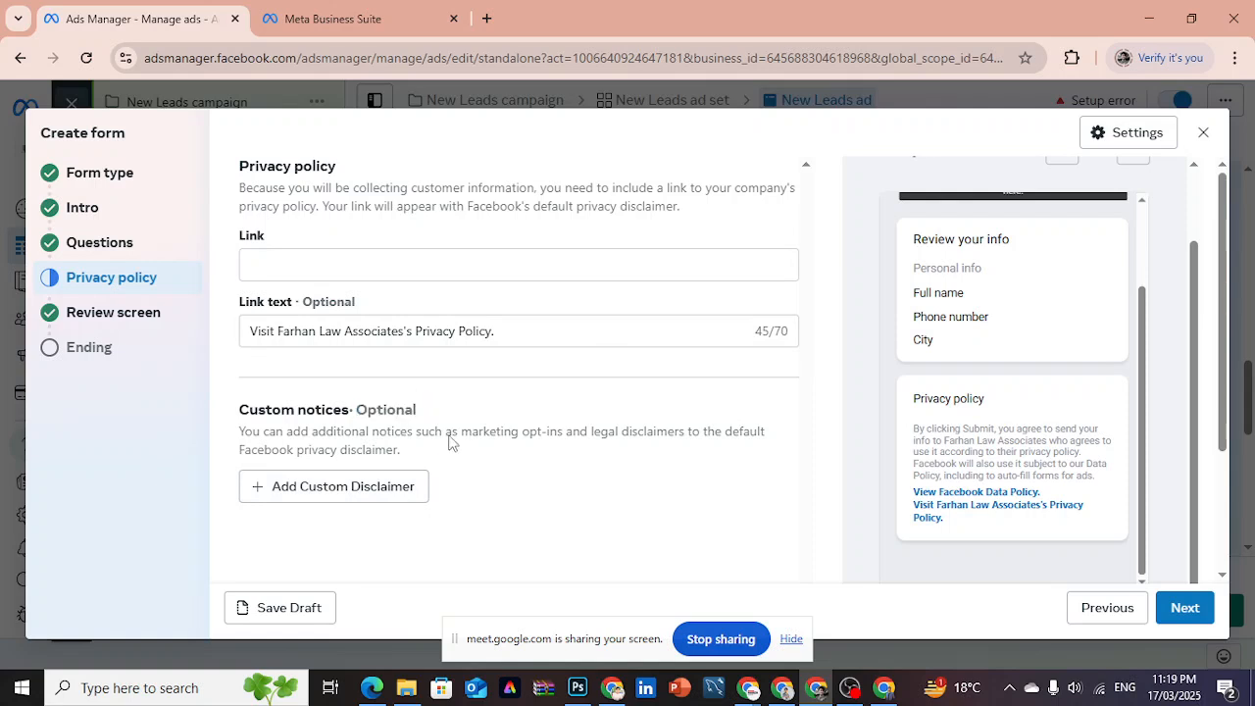
# - Add a custom disclaimer to view its title, text and consent options, and remove it again
pyautogui.click(396, 491)
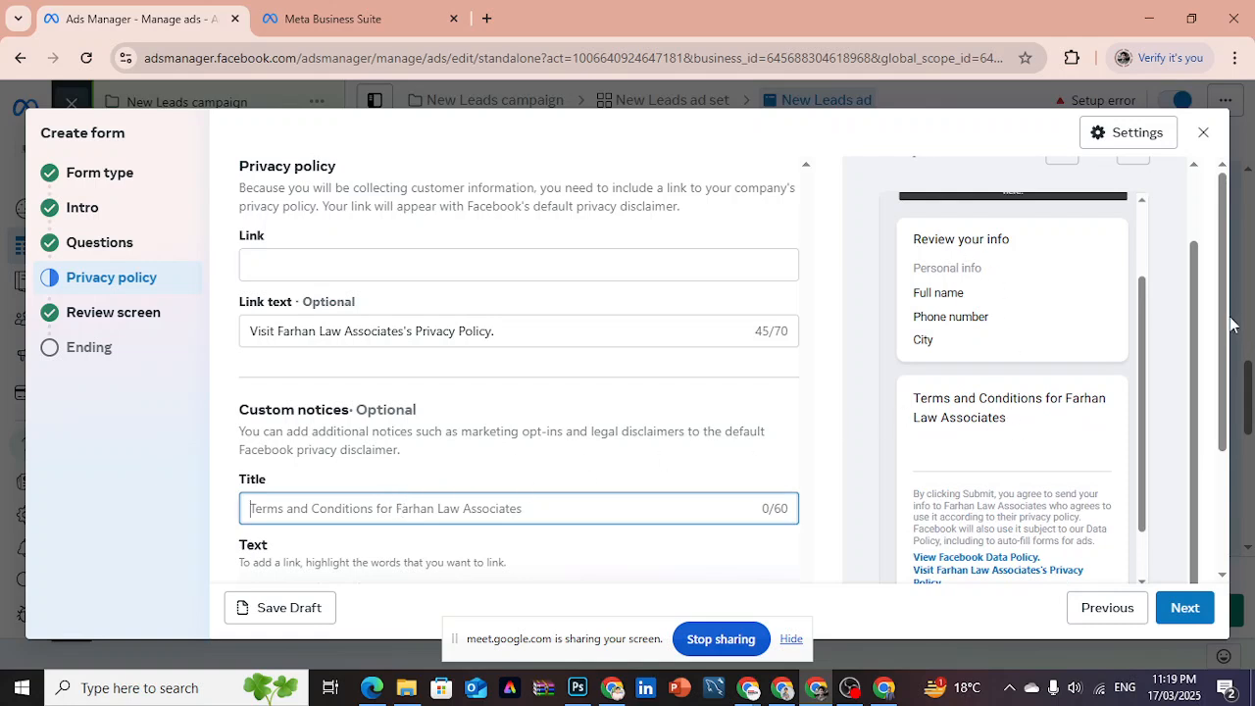
pyautogui.scroll(-2, 1220, 392)
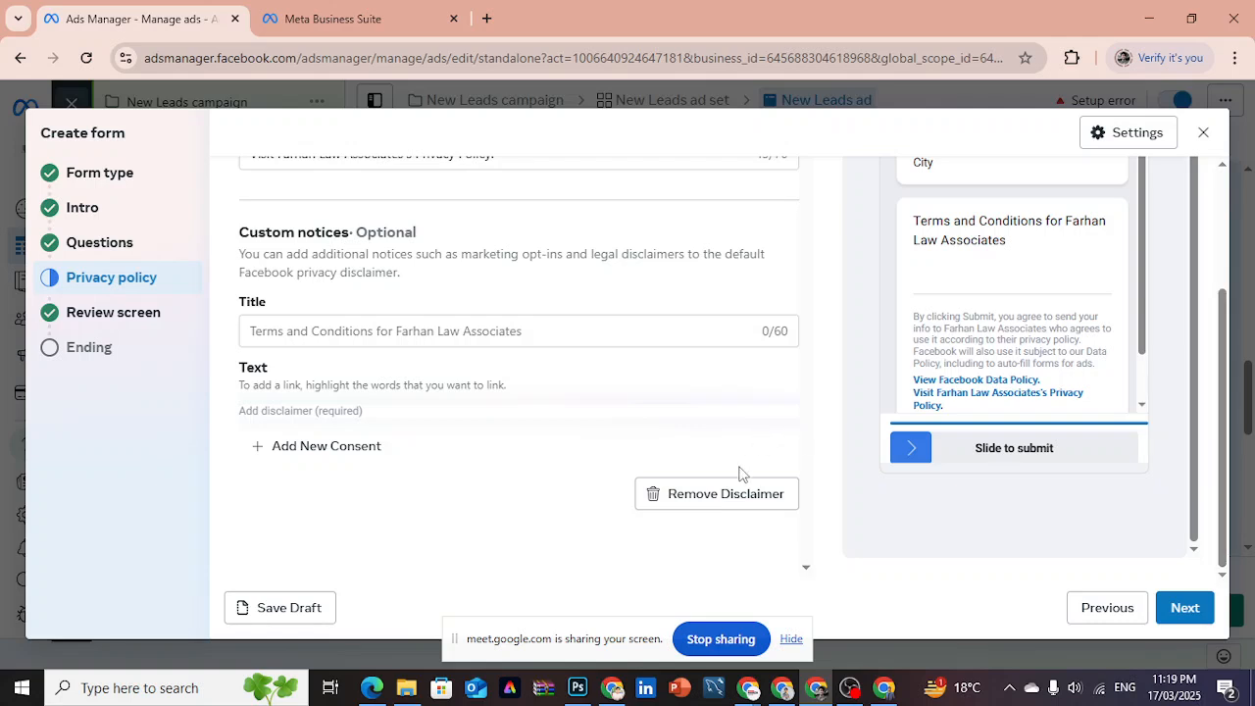
pyautogui.click(720, 490)
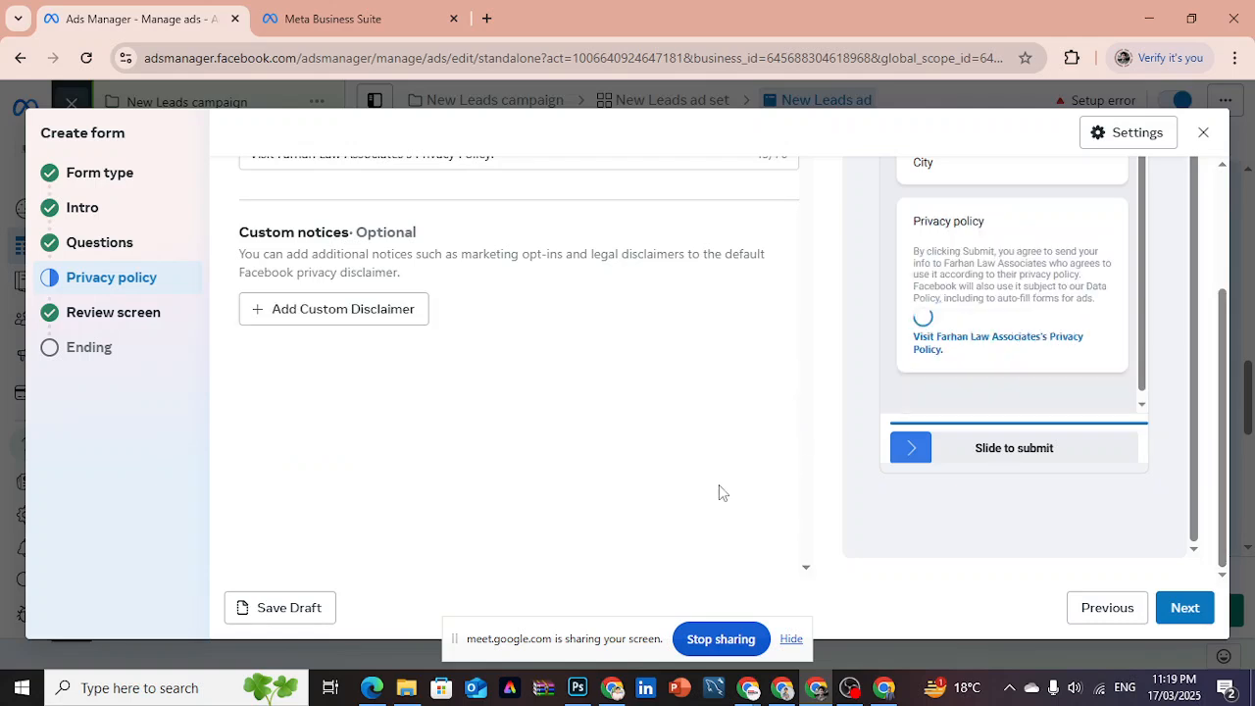
# - Read the explanation of the Review screen section and return to the Privacy policy section
pyautogui.click(145, 316)
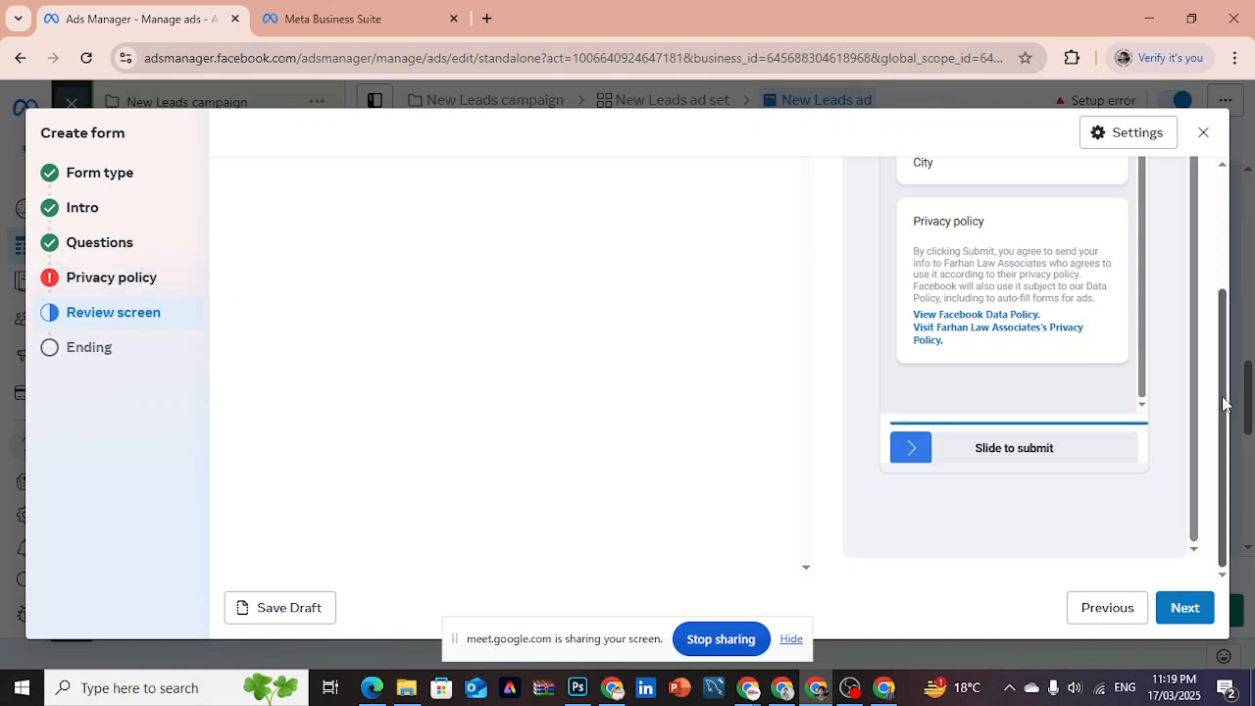
pyautogui.moveTo(1225, 406); pyautogui.dragTo(1225, 269)
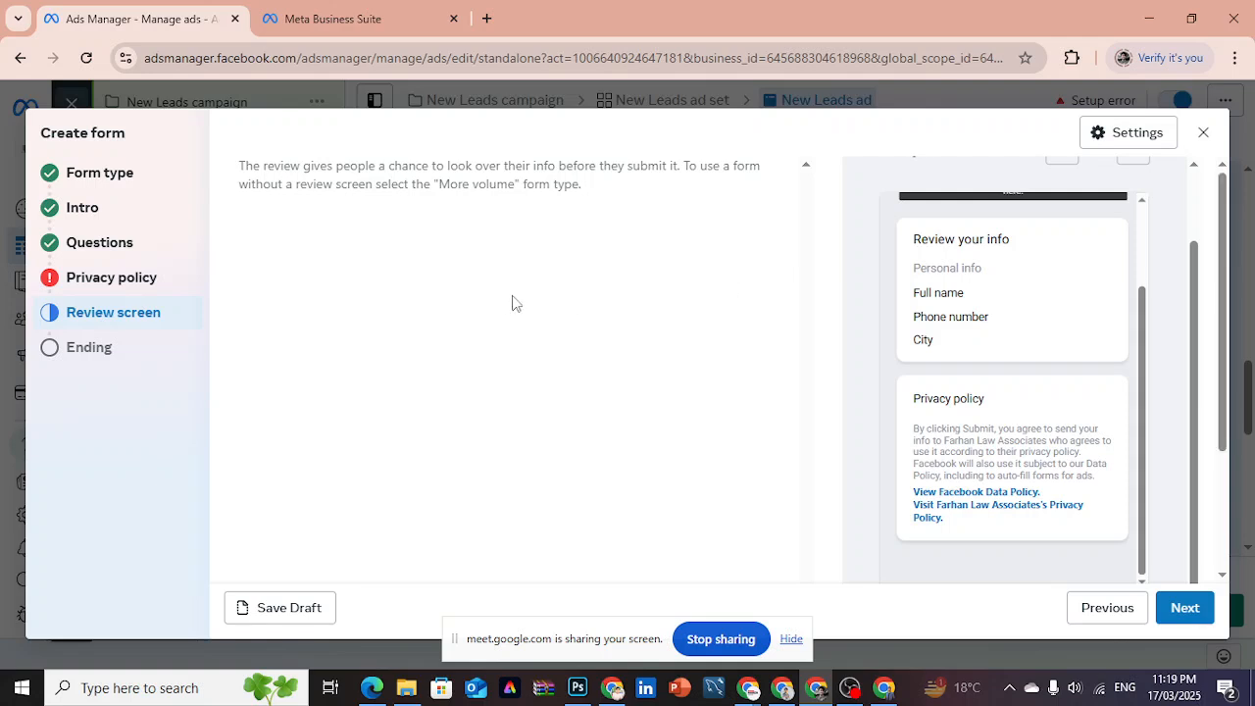
pyautogui.click(122, 284)
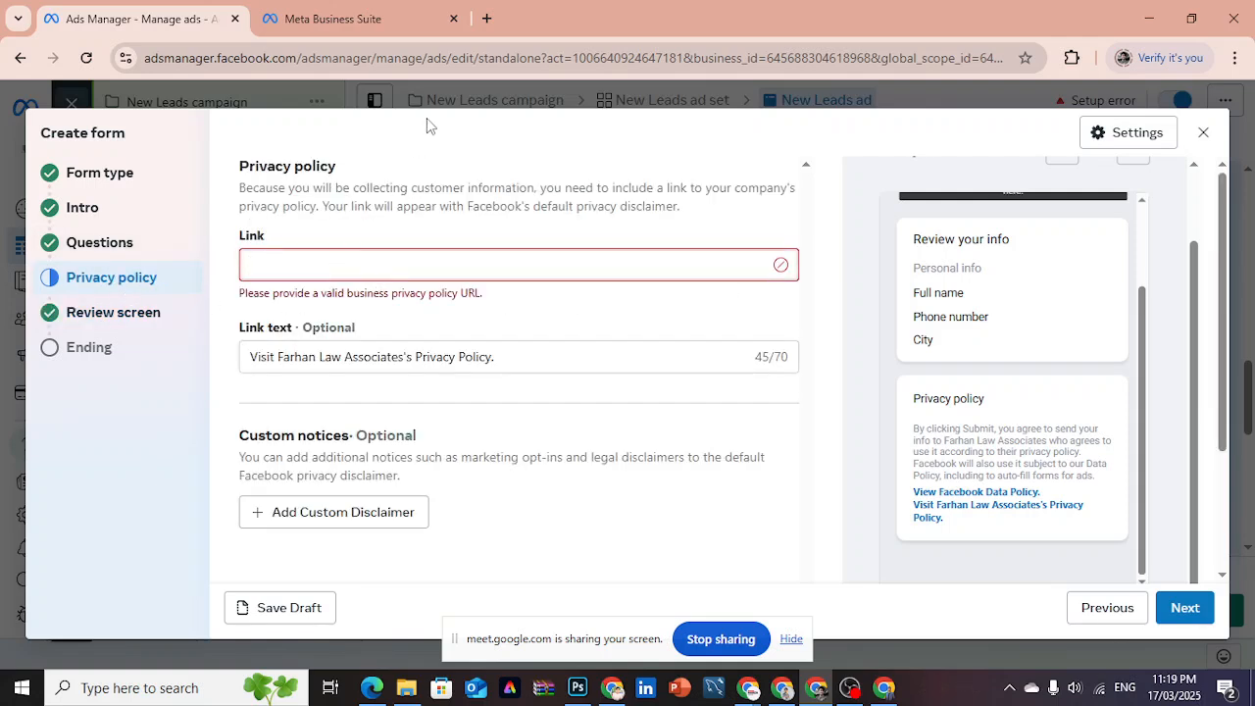
# - Open the website butterbazaar.shop in a new browser tab
pyautogui.click(486, 19)
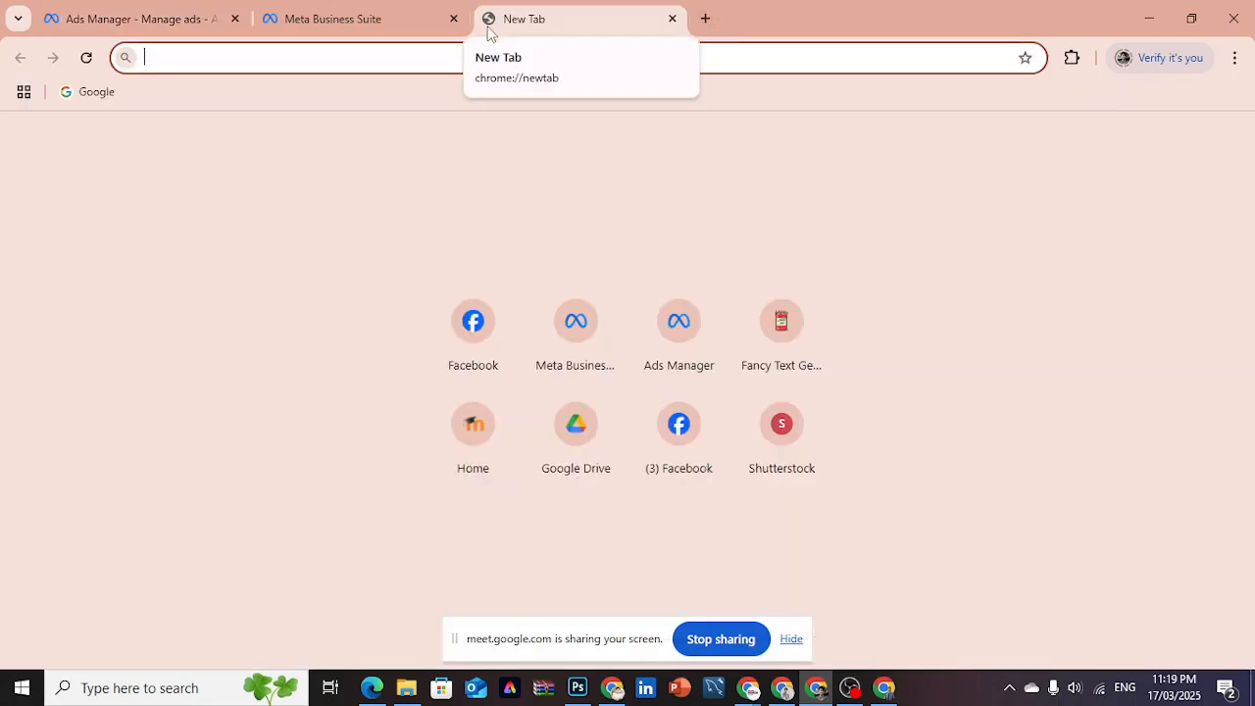
pyautogui.write('butterbazaar.shop')
pyautogui.press('Return')
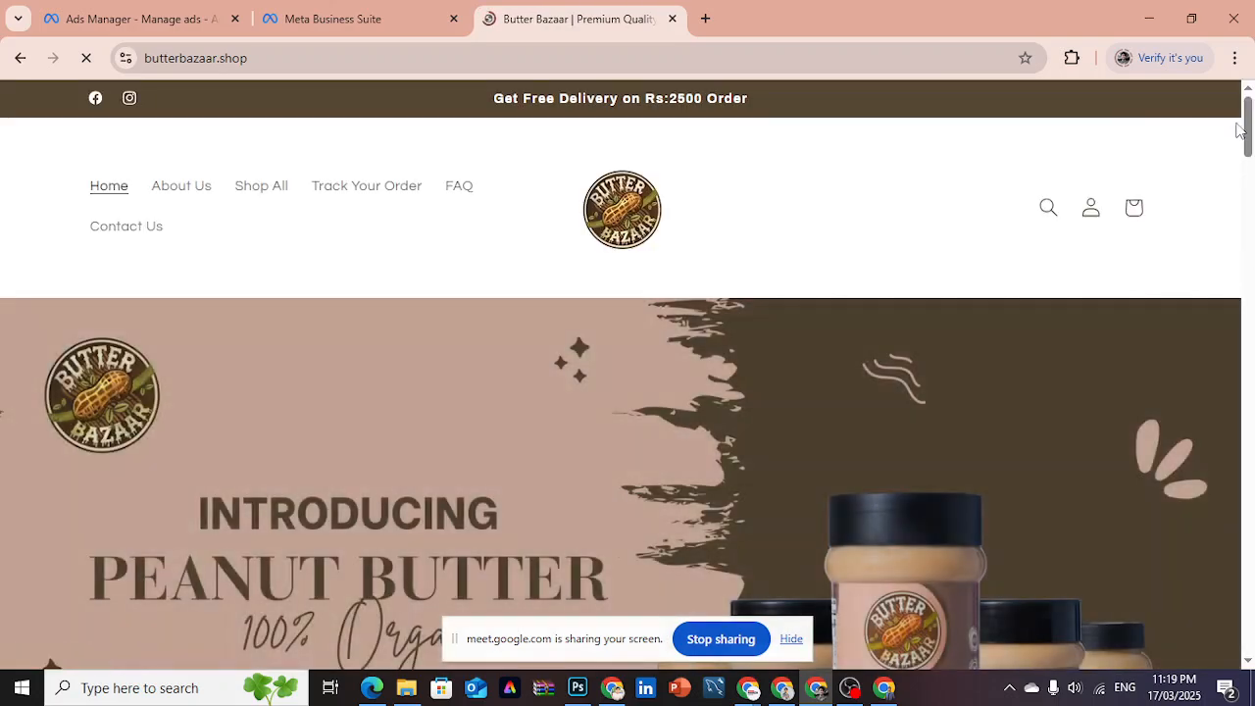
# - Copy the address of the store's Privacy Policy page and enter it as the lead form's privacy policy link
pyautogui.moveTo(1244, 131); pyautogui.dragTo(1246, 627)
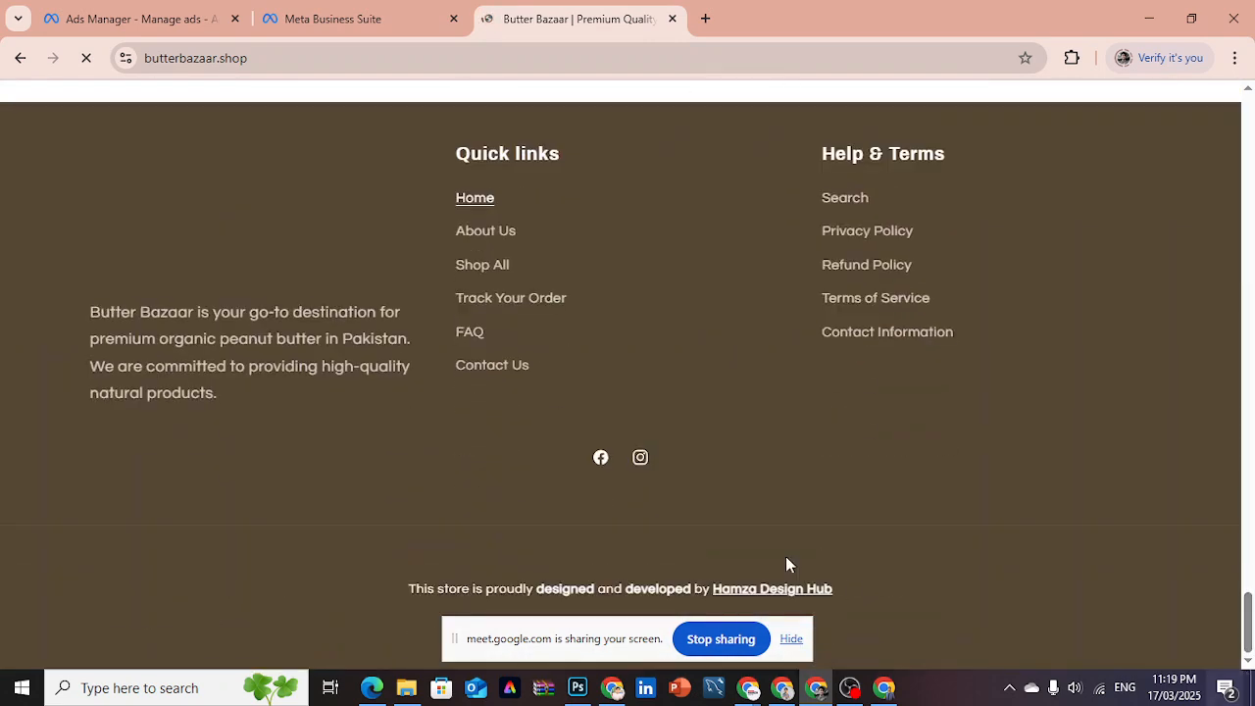
pyautogui.click(845, 235)
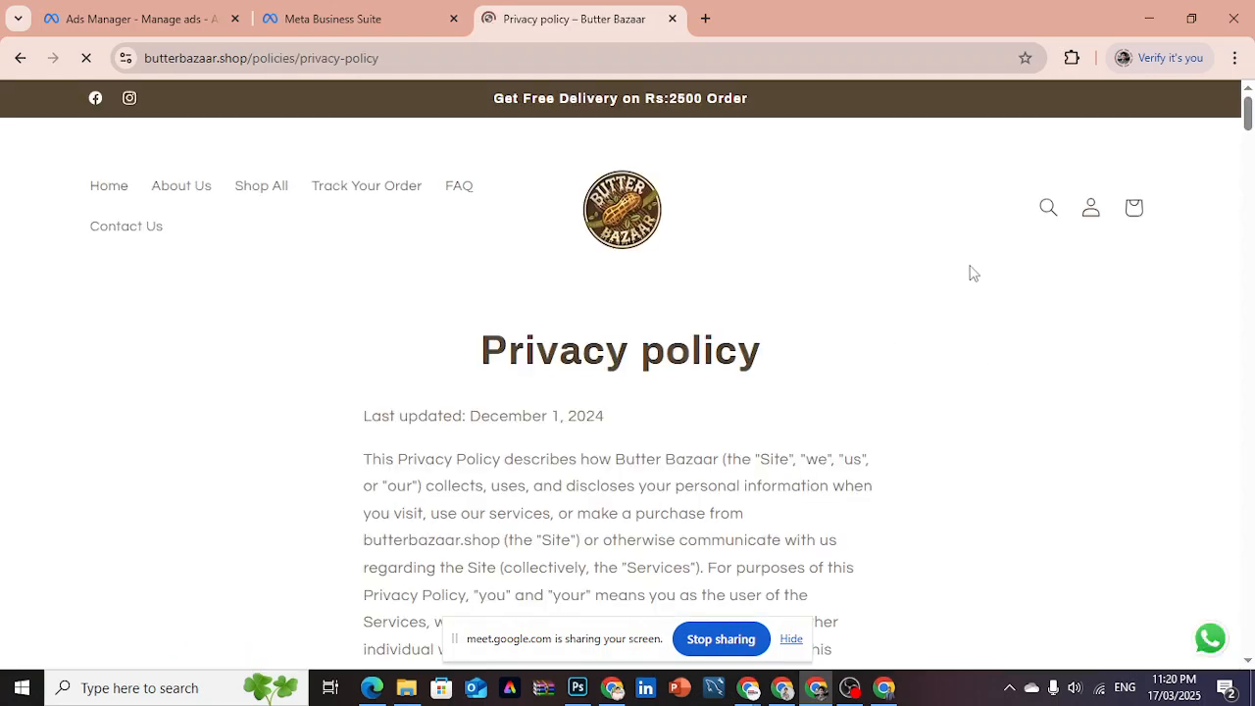
pyautogui.click(423, 61)
pyautogui.hotkey('ctrl', 'c')
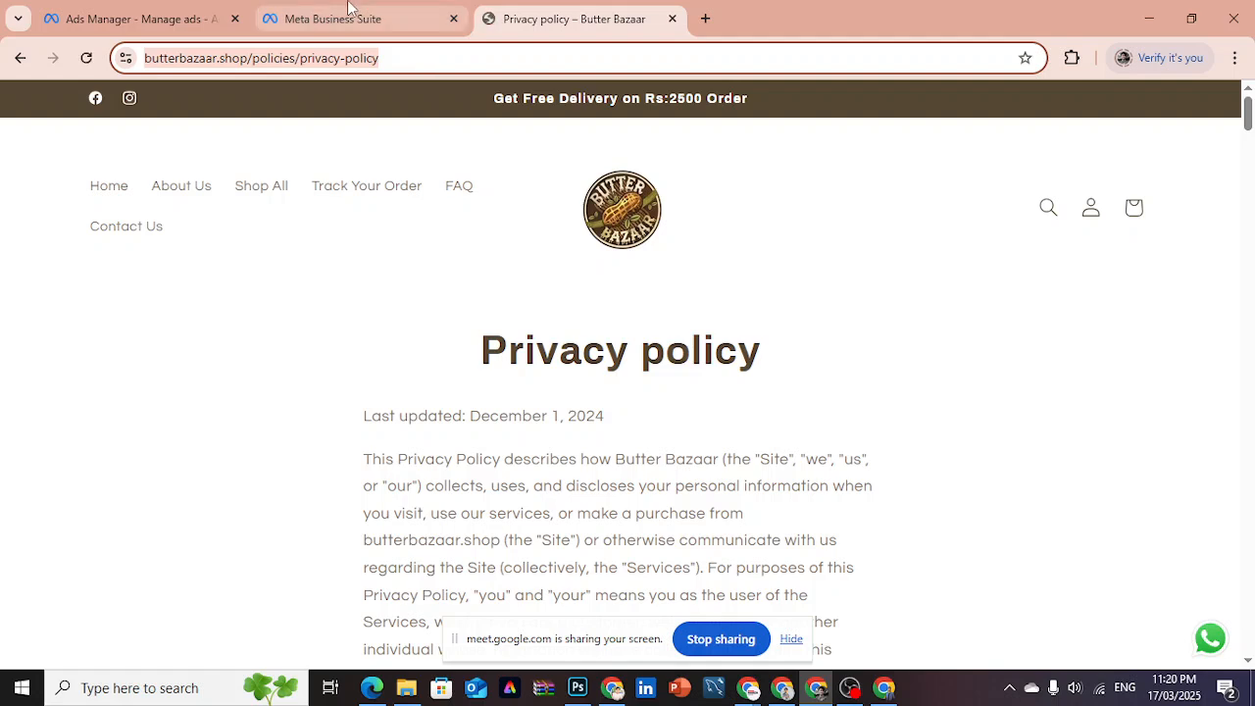
pyautogui.click(190, 15)
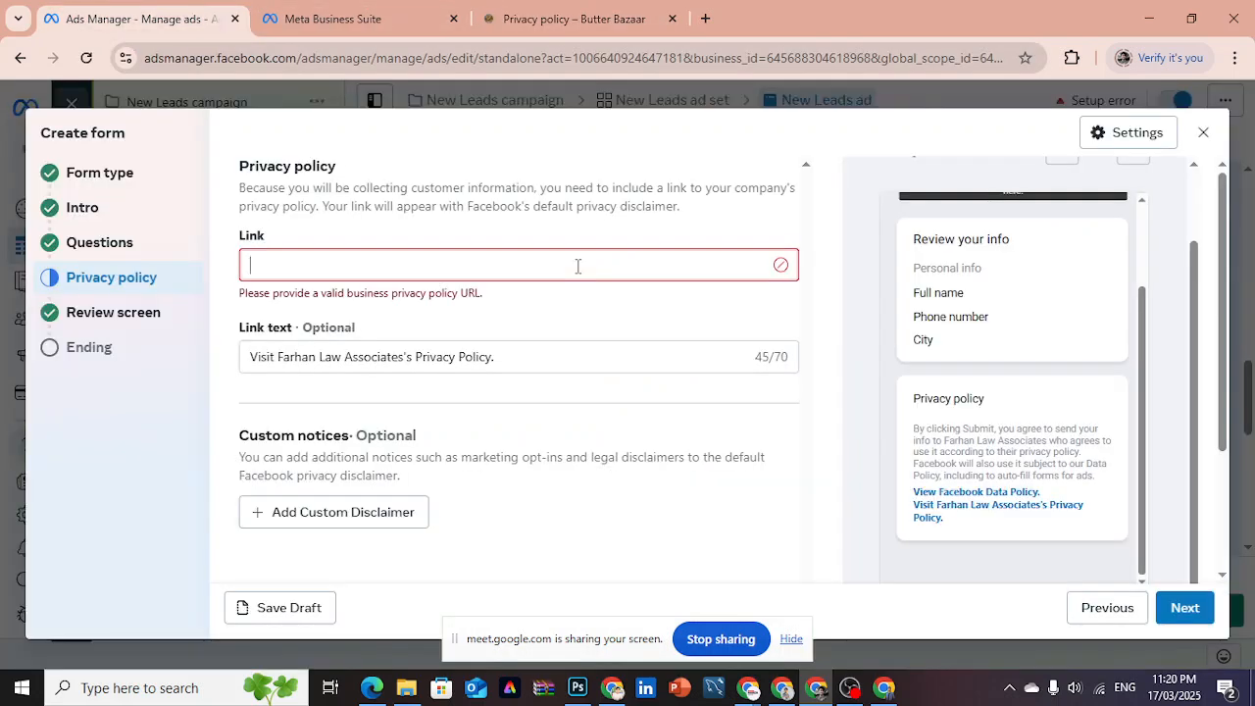
pyautogui.click(577, 265)
pyautogui.hotkey('ctrl', 'v')
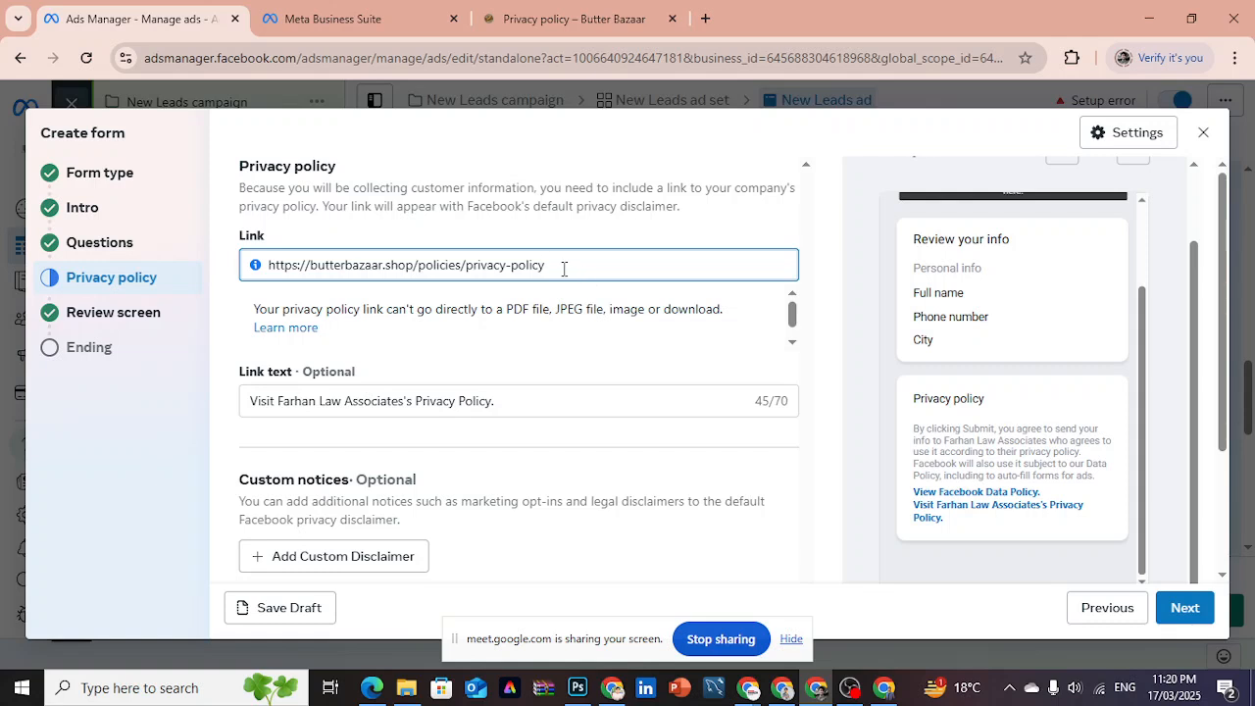
# - Continue to the Review screen section and check the personal info and privacy policy in the form preview
pyautogui.moveTo(1228, 427); pyautogui.dragTo(1229, 518)
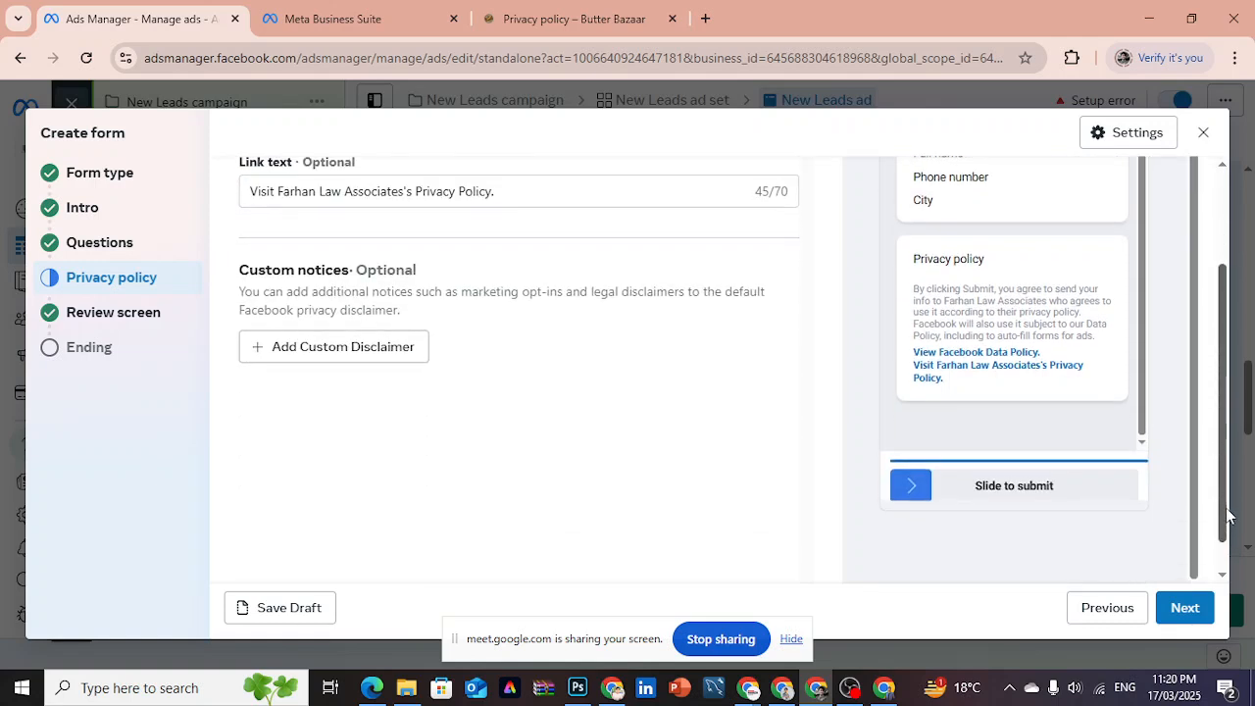
pyautogui.click(134, 306)
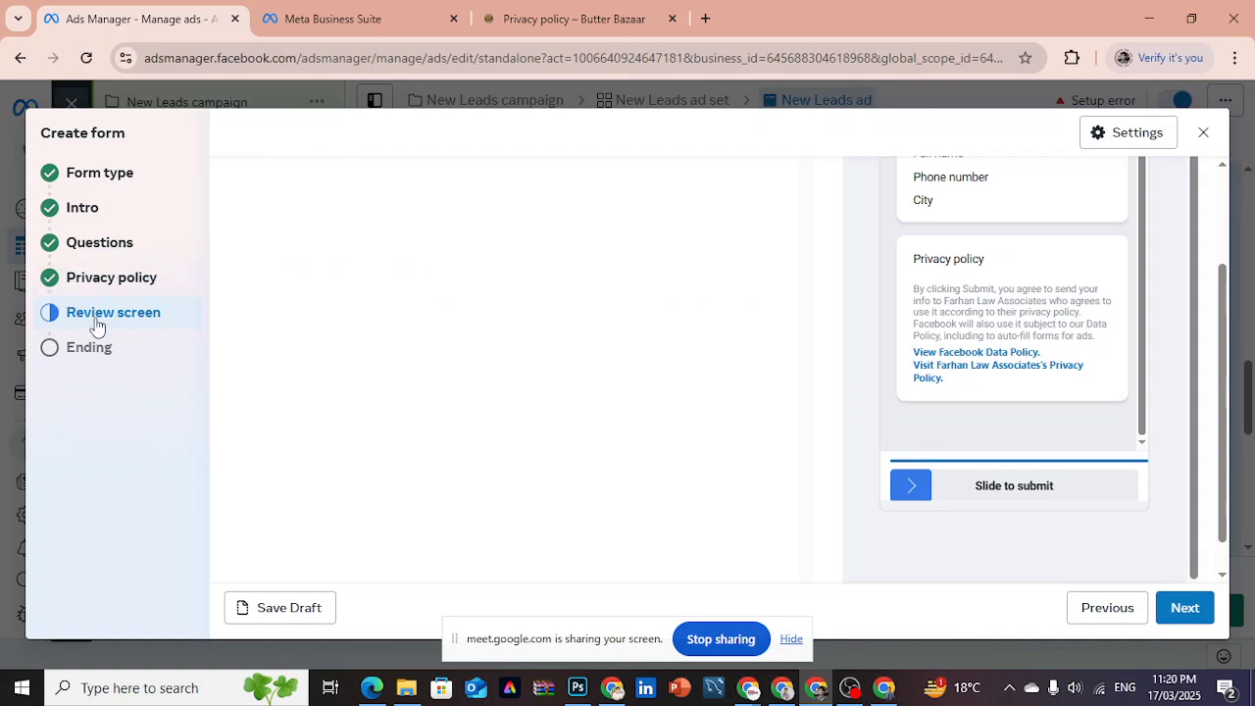
pyautogui.scroll(2, 1225, 340)
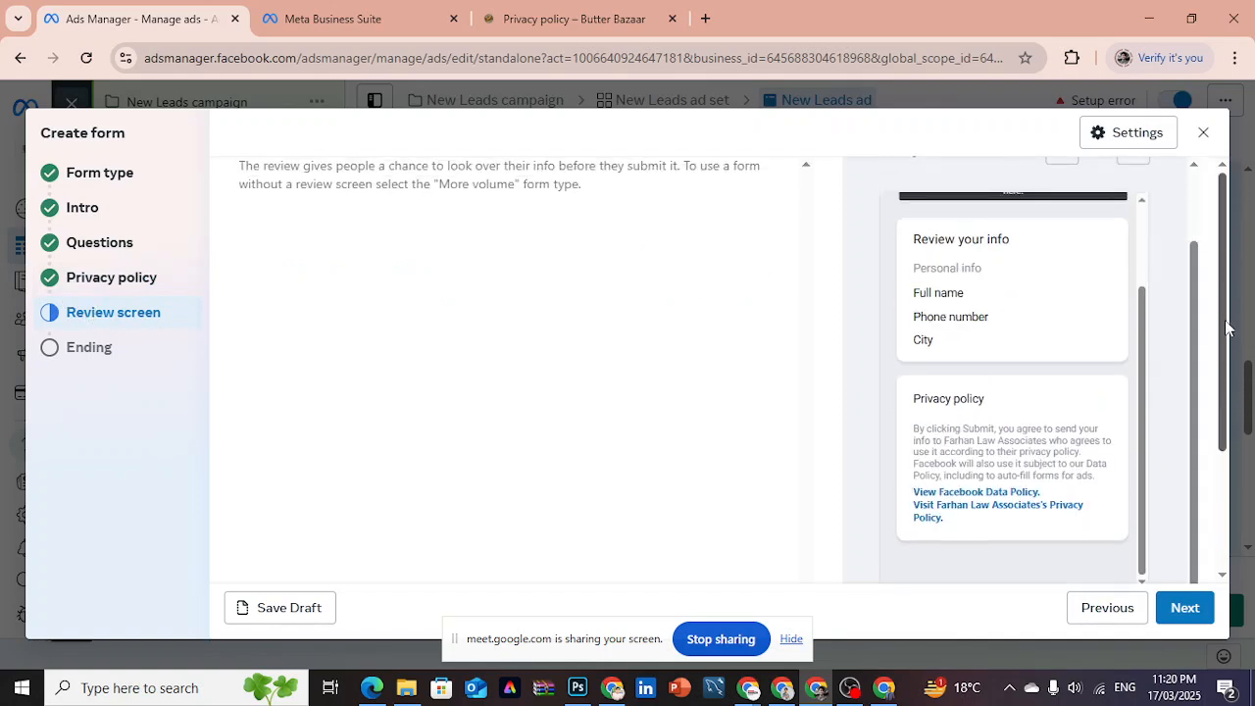
pyautogui.moveTo(1145, 406); pyautogui.dragTo(1143, 347)
pyautogui.moveTo(913, 315); pyautogui.dragTo(1019, 401)
pyautogui.click(892, 364)
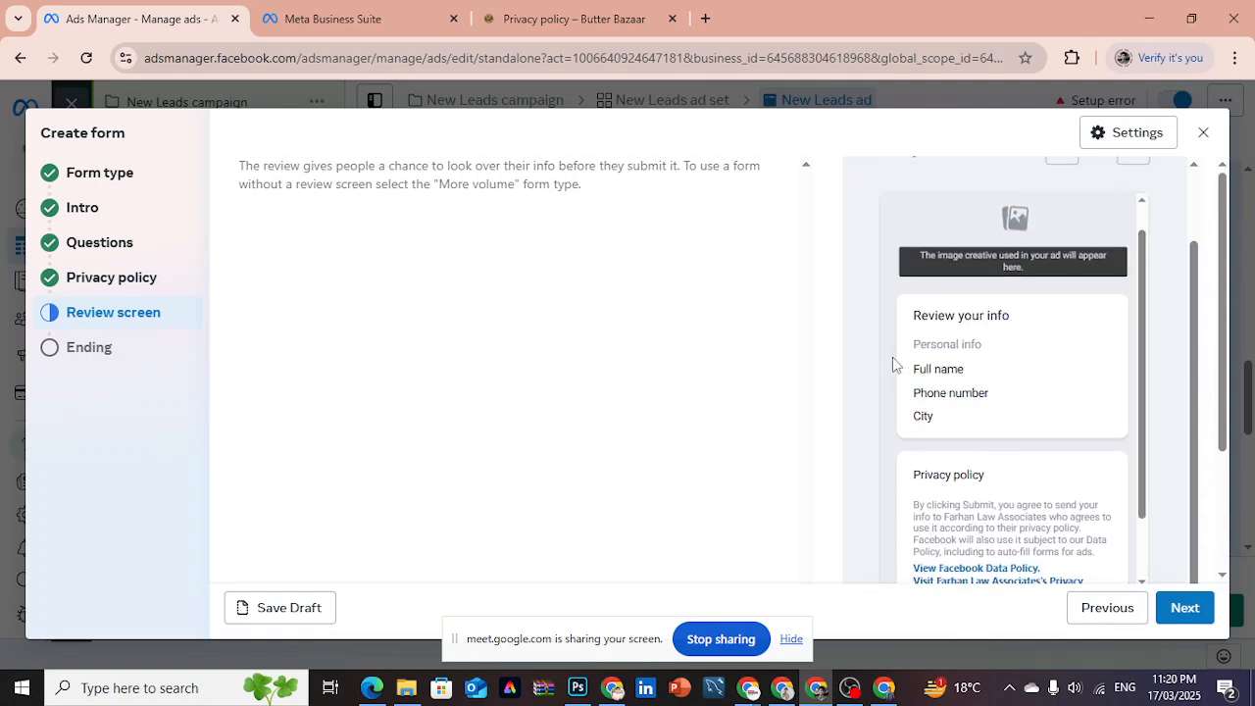
# - Continue to the Ending section and look over the message for leads and its additional action options
pyautogui.click(105, 360)
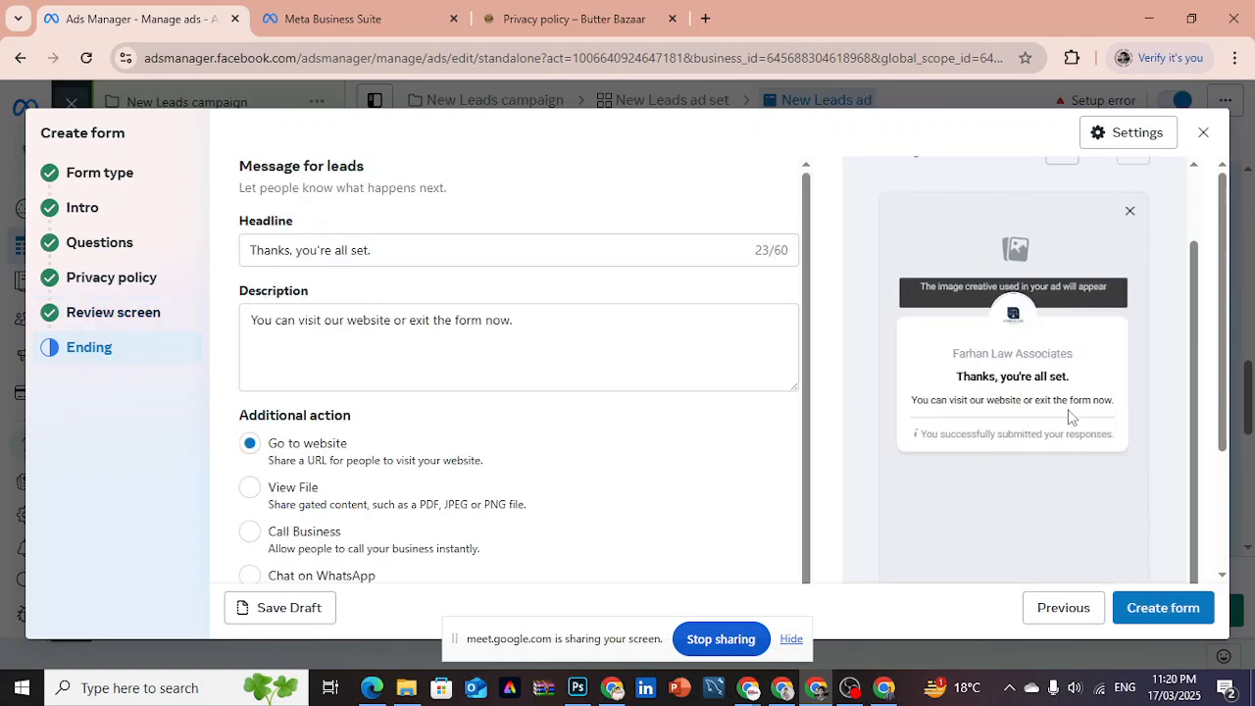
pyautogui.scroll(-1, 1233, 482)
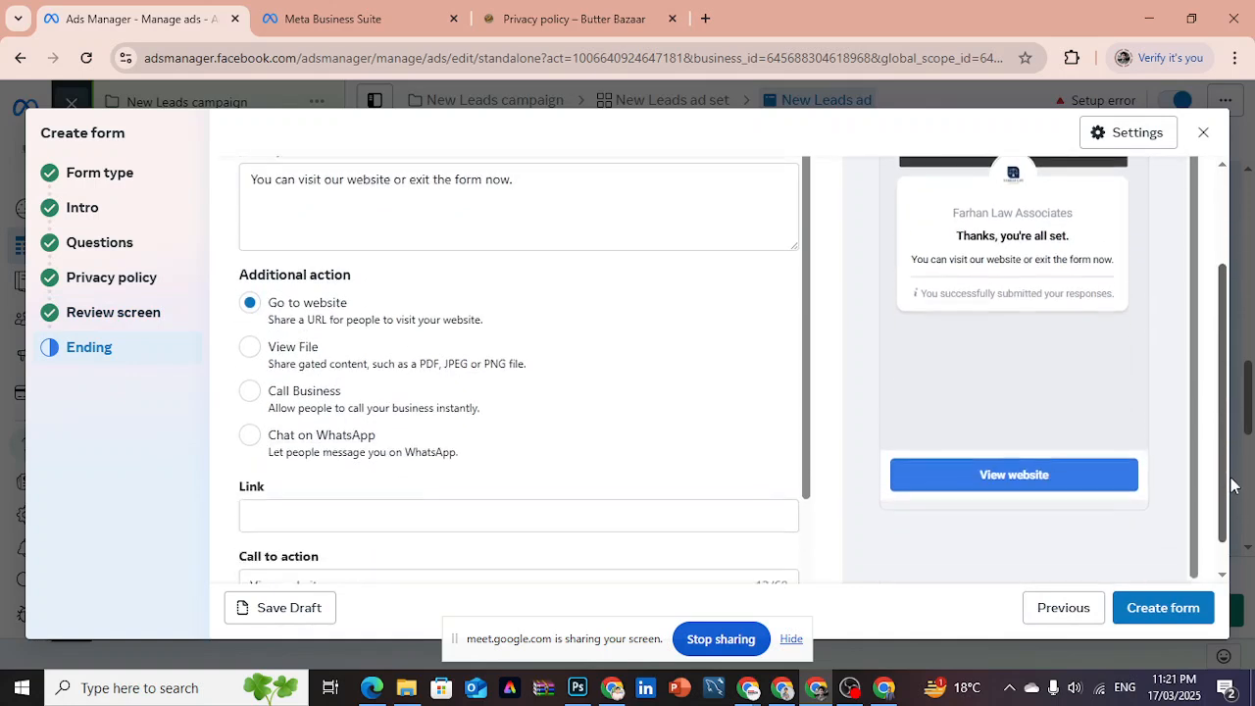
pyautogui.scroll(1, 1232, 461)
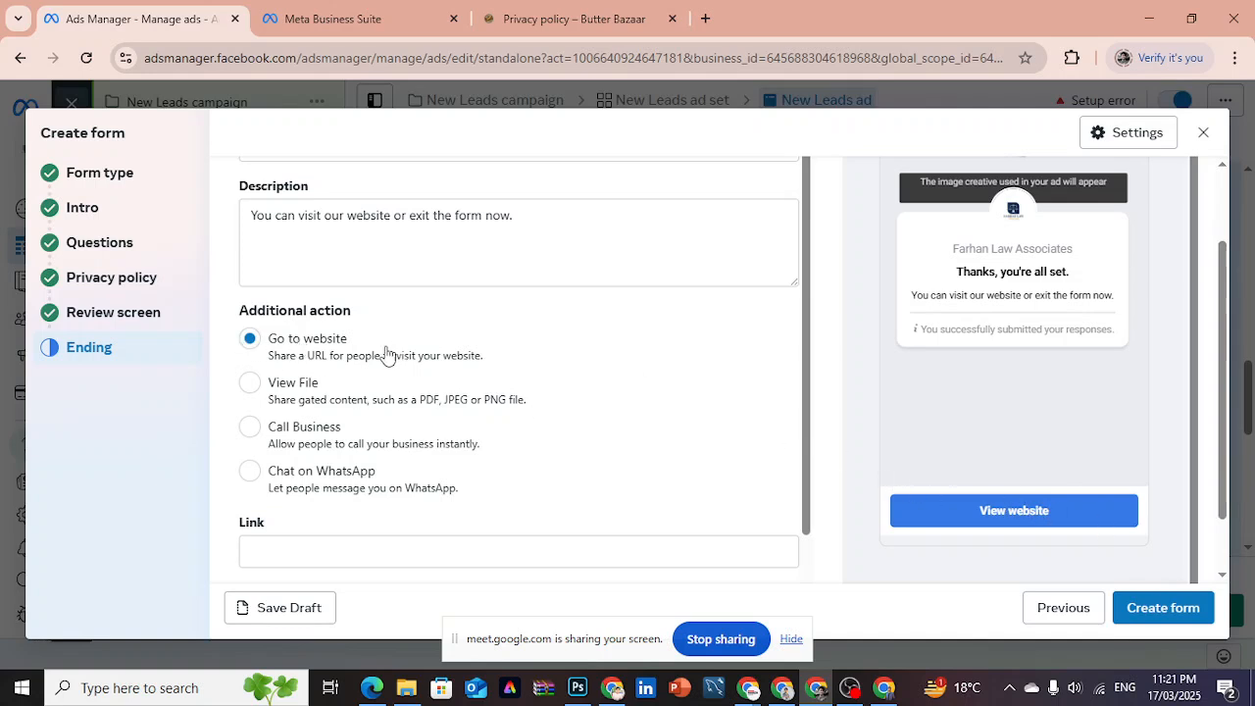
# - Try View File and Call Business as the ending's additional action, and set it to Chat on WhatsApp
pyautogui.click(250, 382)
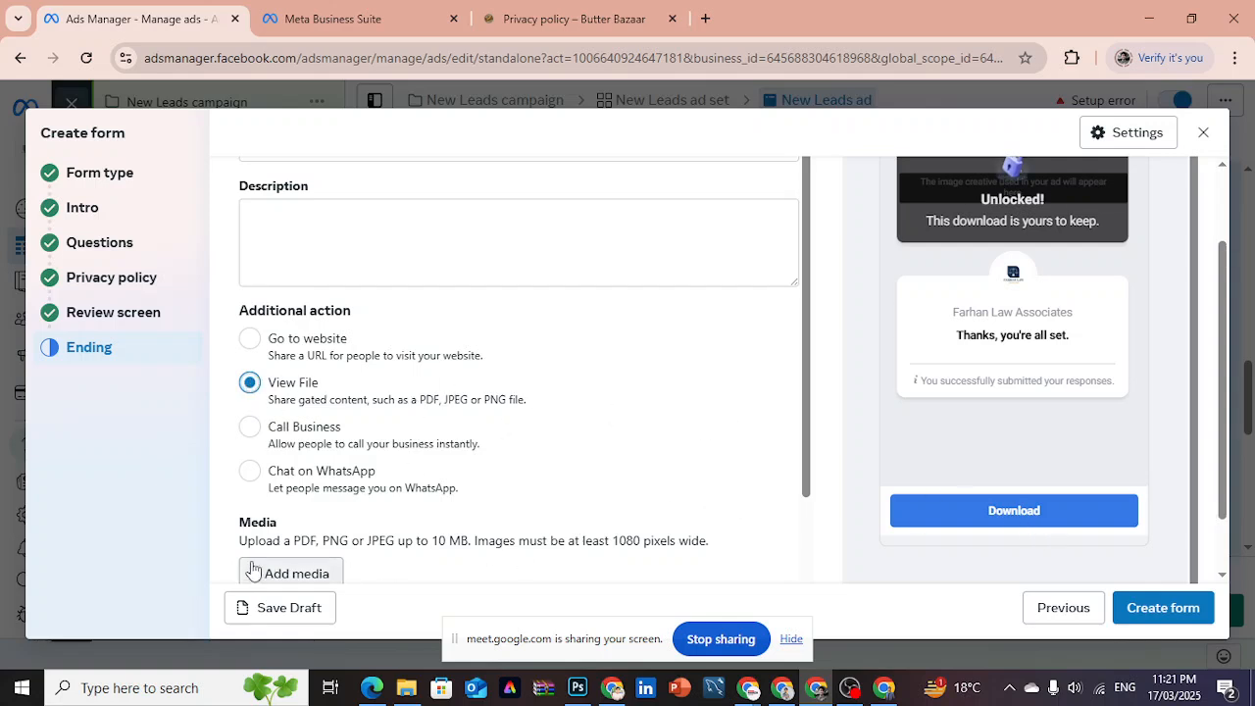
pyautogui.click(252, 428)
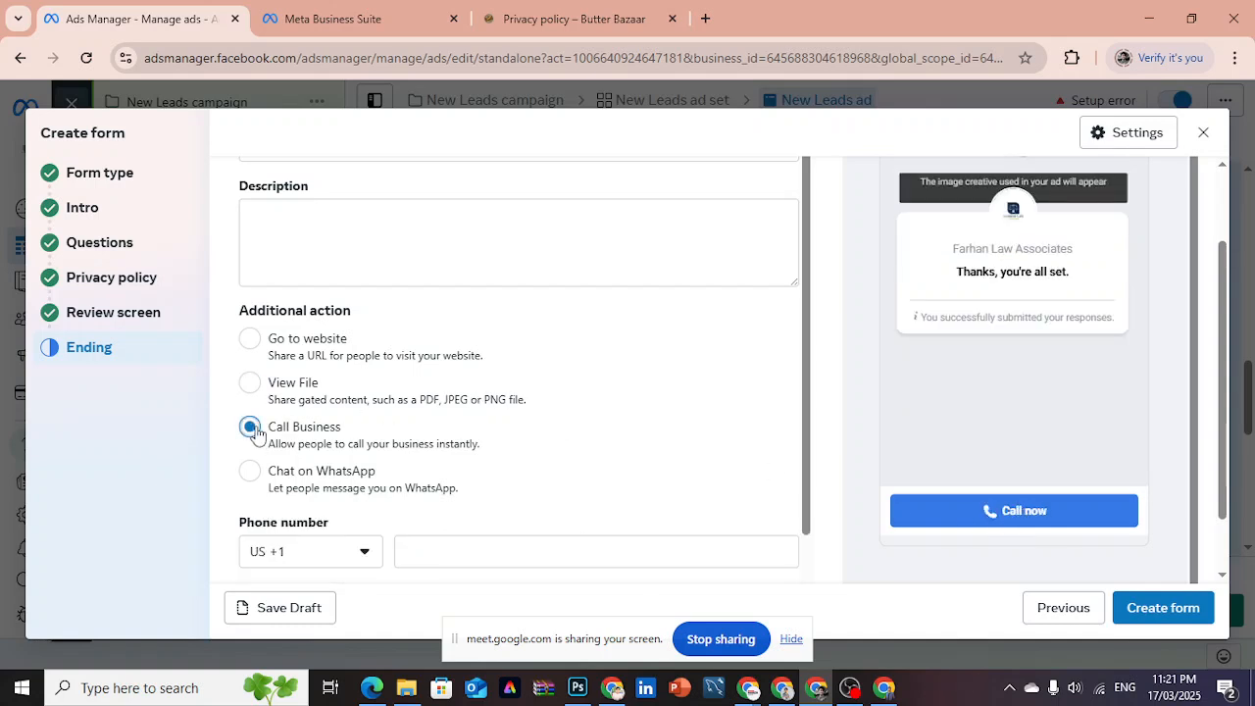
pyautogui.click(319, 553)
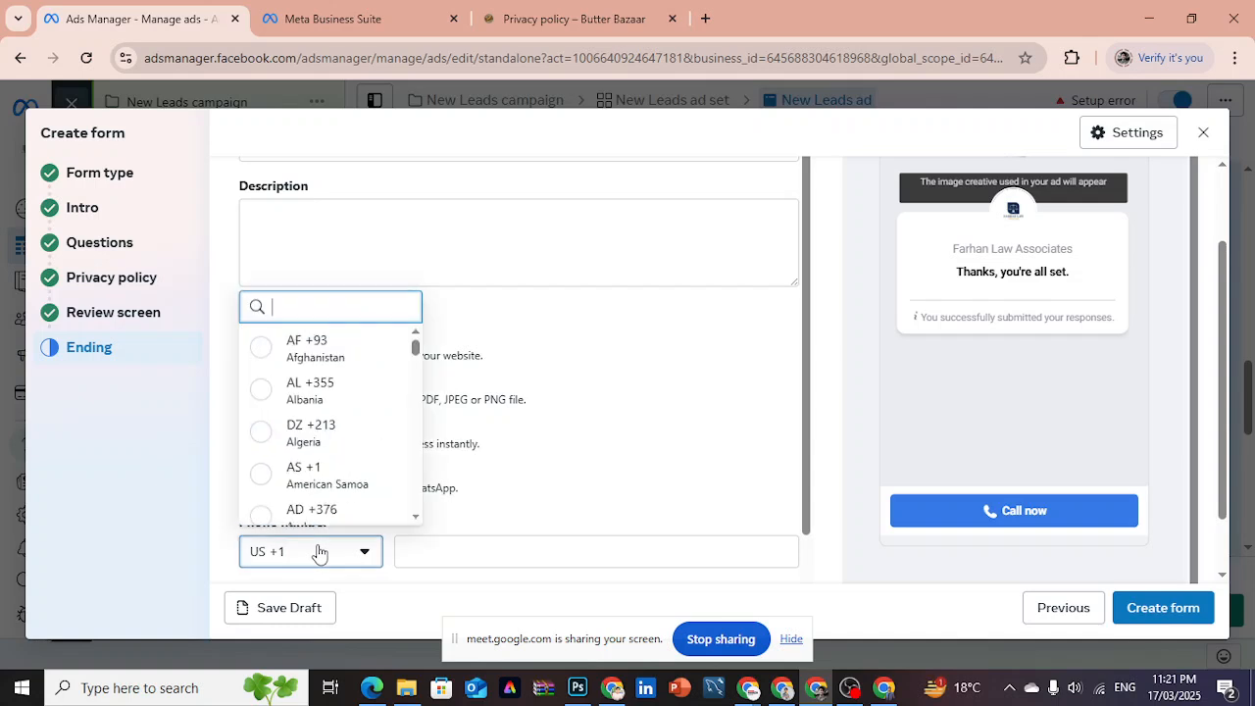
pyautogui.click(319, 553)
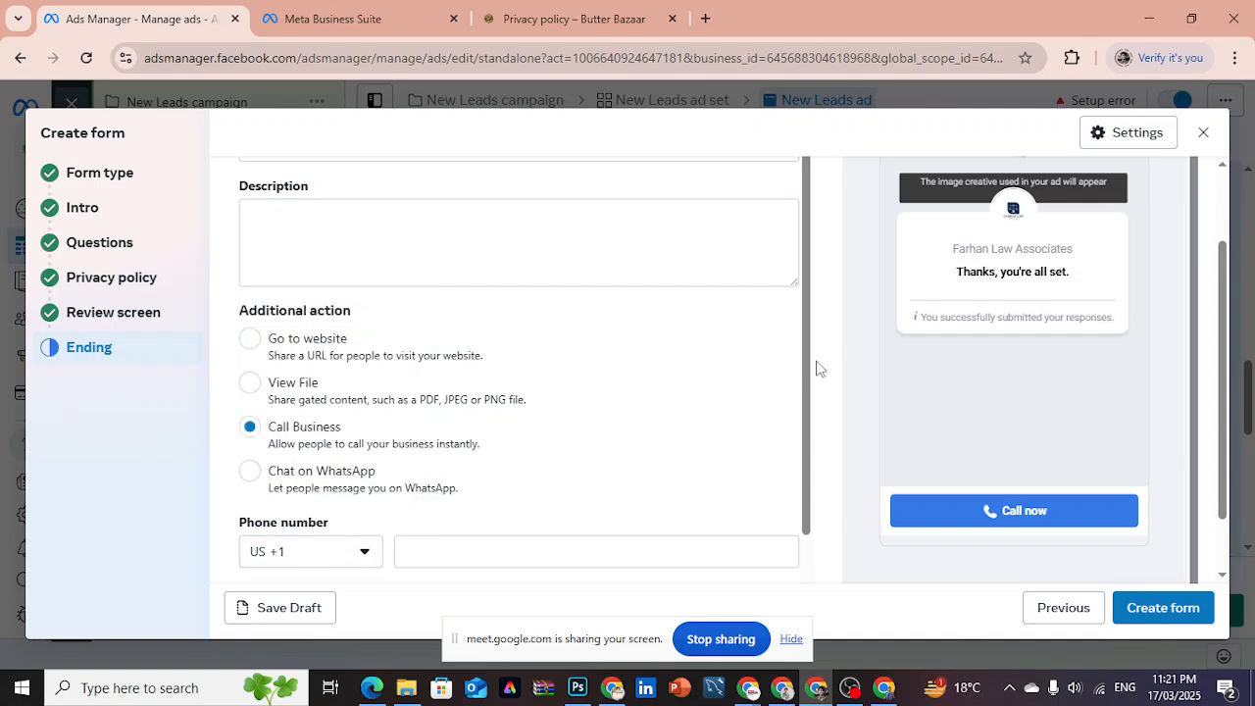
pyautogui.scroll(-1, 806, 373)
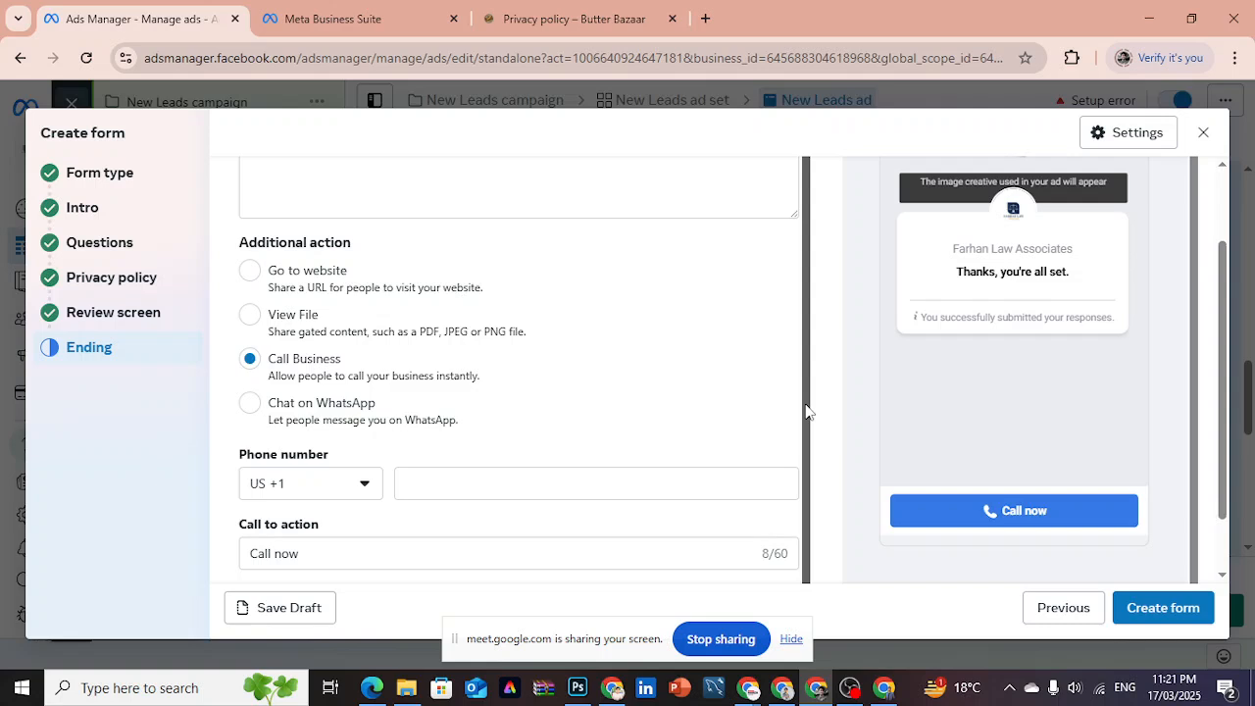
pyautogui.click(250, 403)
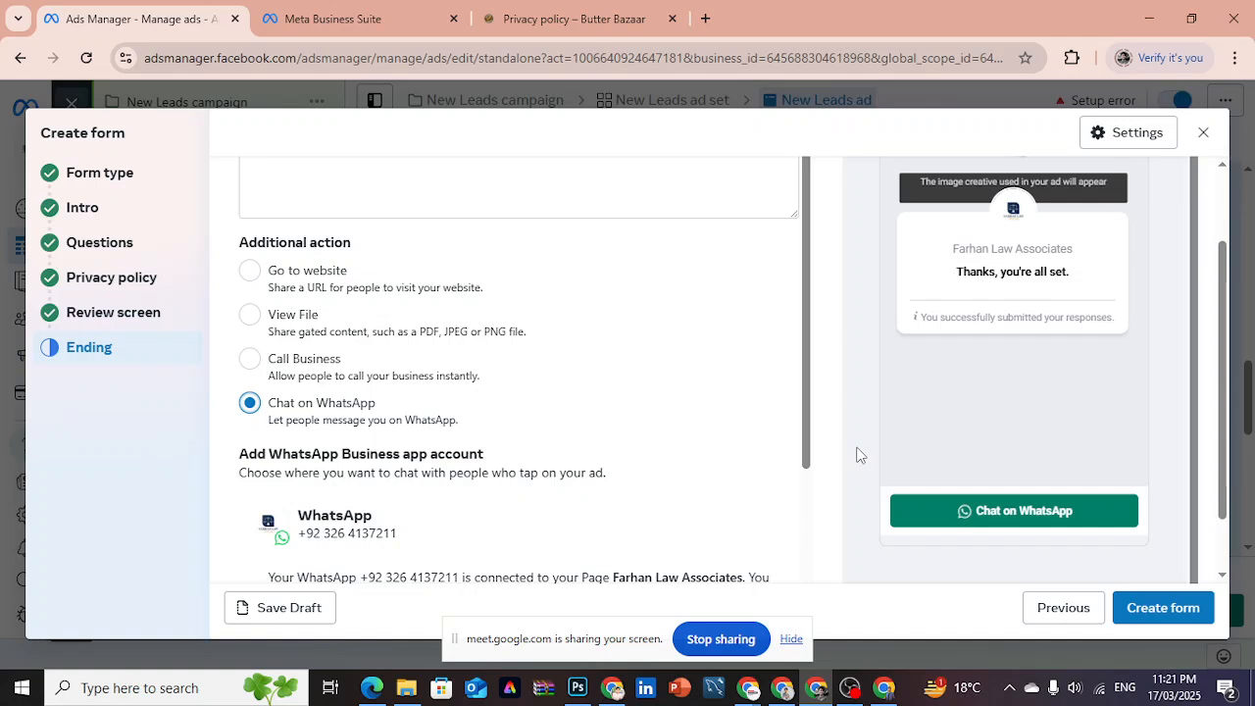
# - Check the connected WhatsApp account and call to action, and change the ending's additional action to Go to website
pyautogui.moveTo(807, 434); pyautogui.dragTo(806, 568)
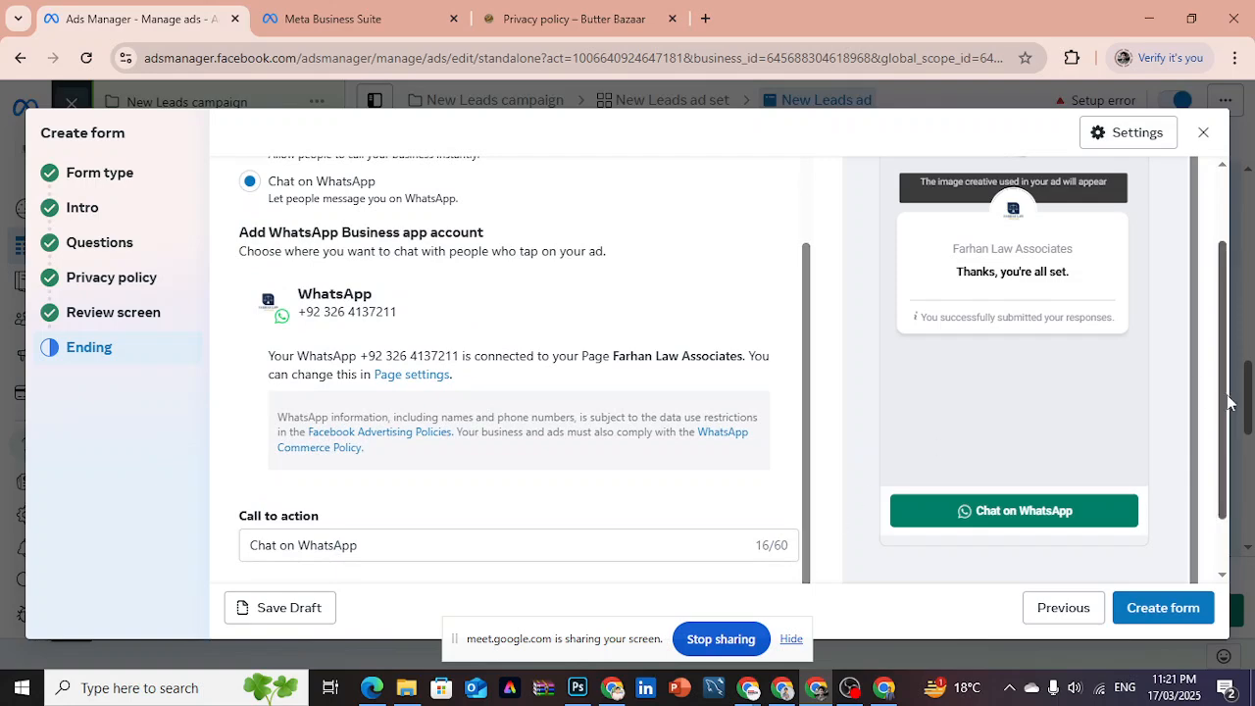
pyautogui.moveTo(1224, 400); pyautogui.dragTo(1224, 502)
pyautogui.scroll(2, 1223, 504)
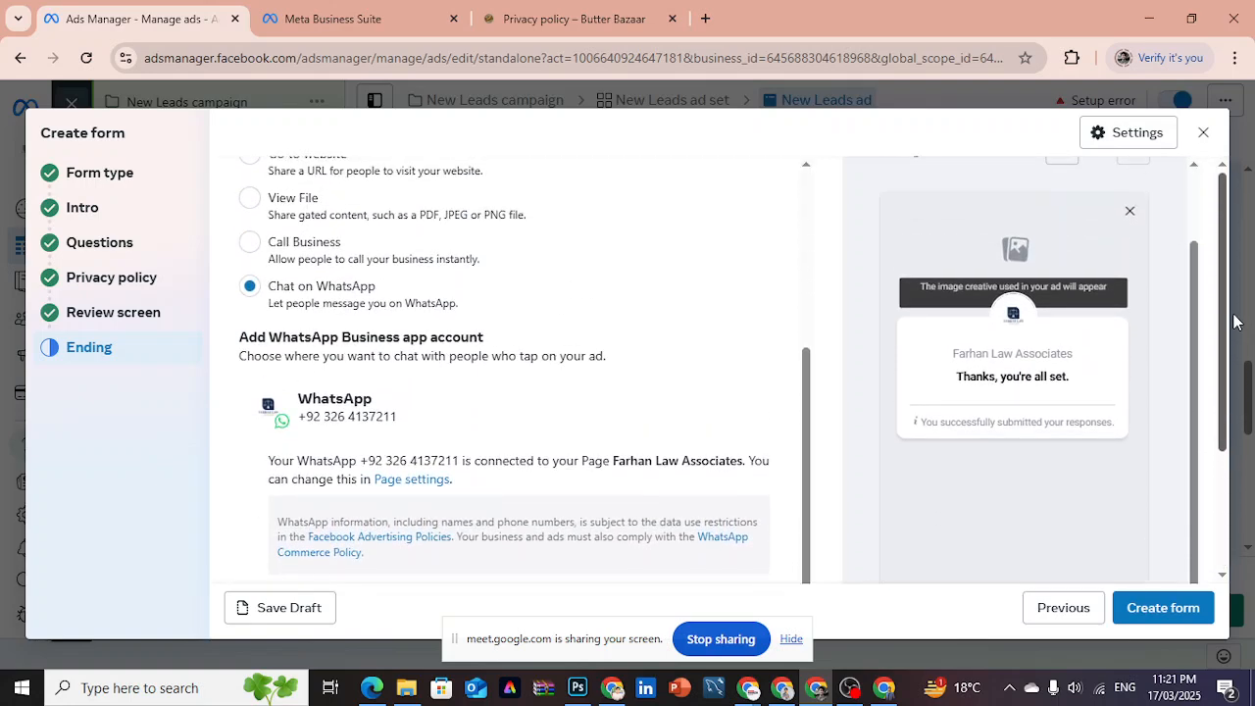
pyautogui.moveTo(809, 386); pyautogui.dragTo(815, 277)
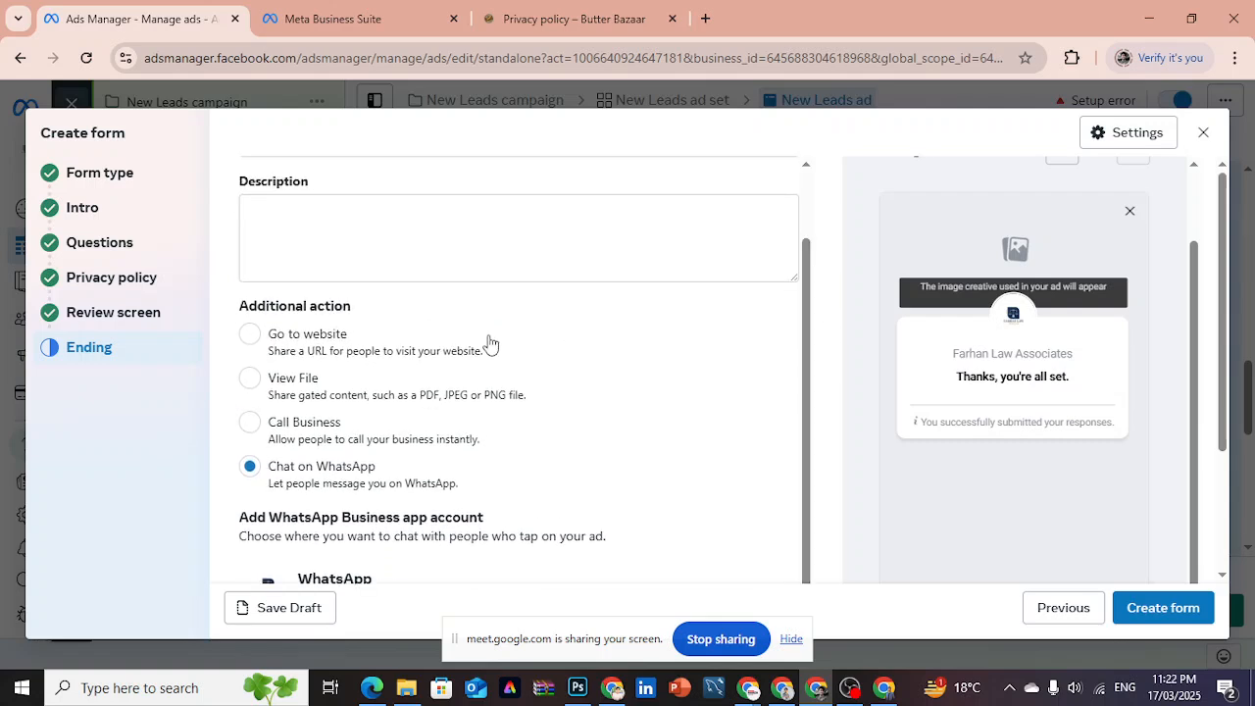
pyautogui.click(251, 334)
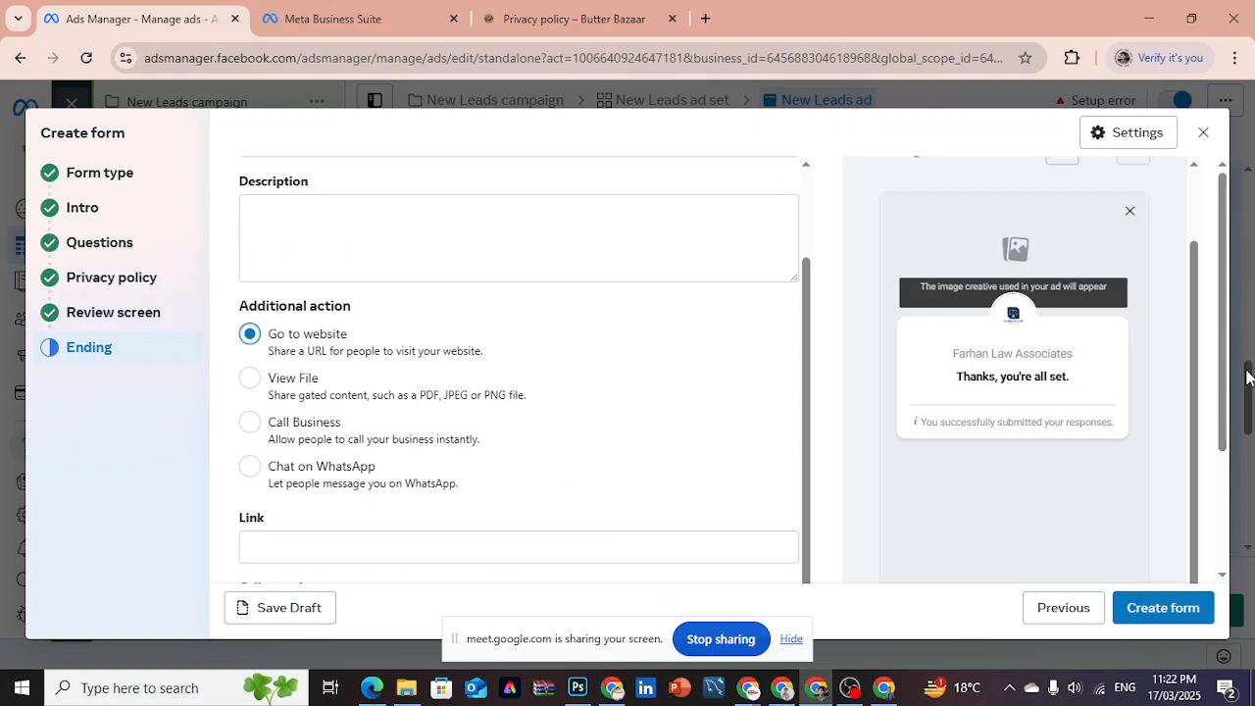
pyautogui.moveTo(1225, 425); pyautogui.dragTo(1219, 372)
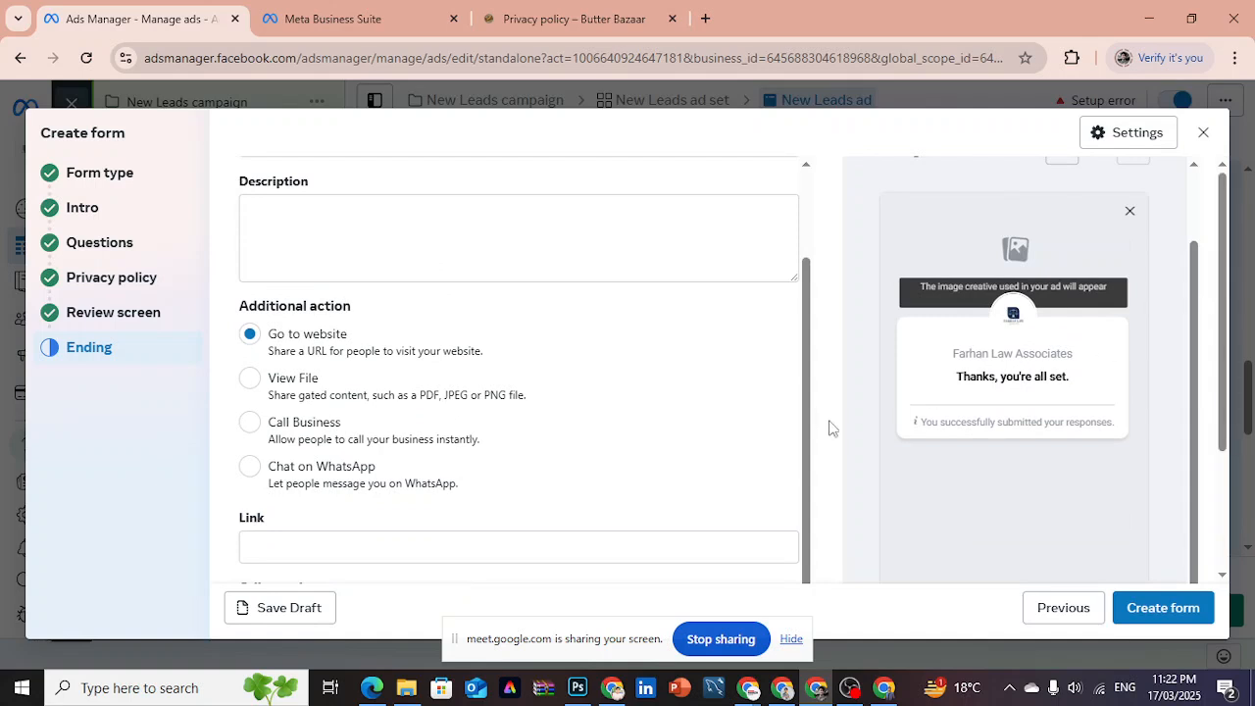
pyautogui.moveTo(812, 392); pyautogui.dragTo(806, 250)
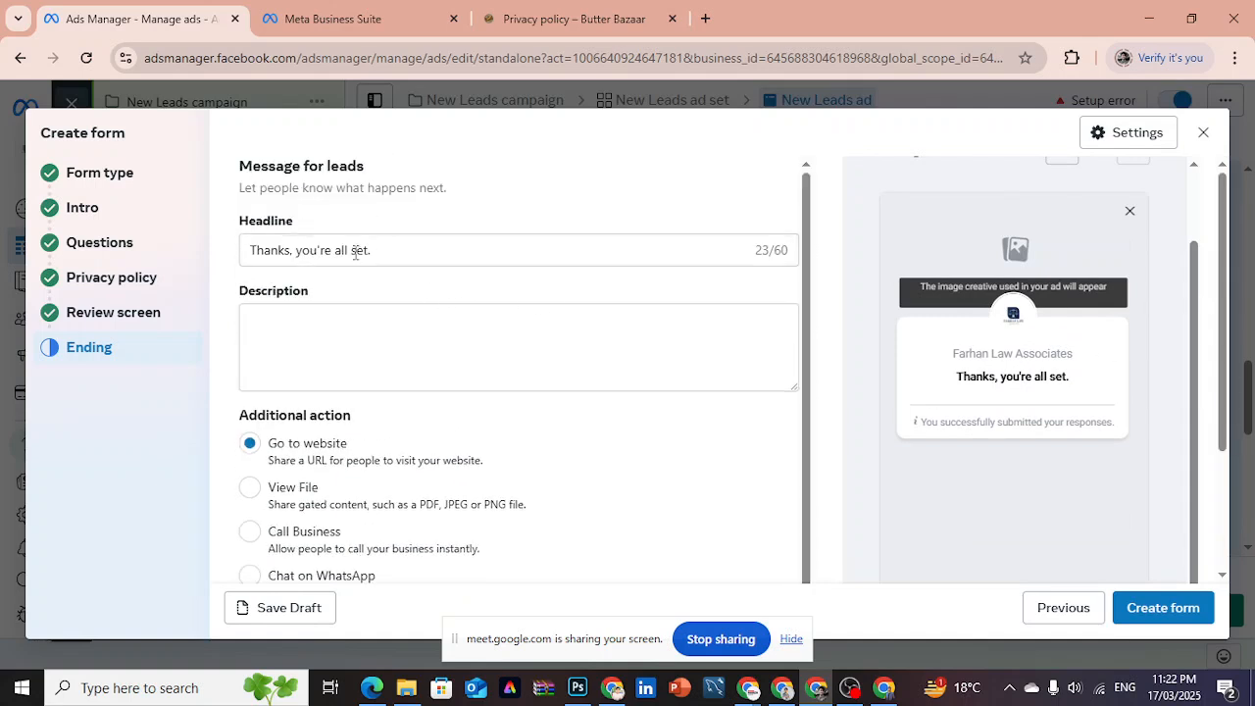
# - Check the ending's description requirement and the Intro section's greeting in the form preview
pyautogui.click(386, 310)
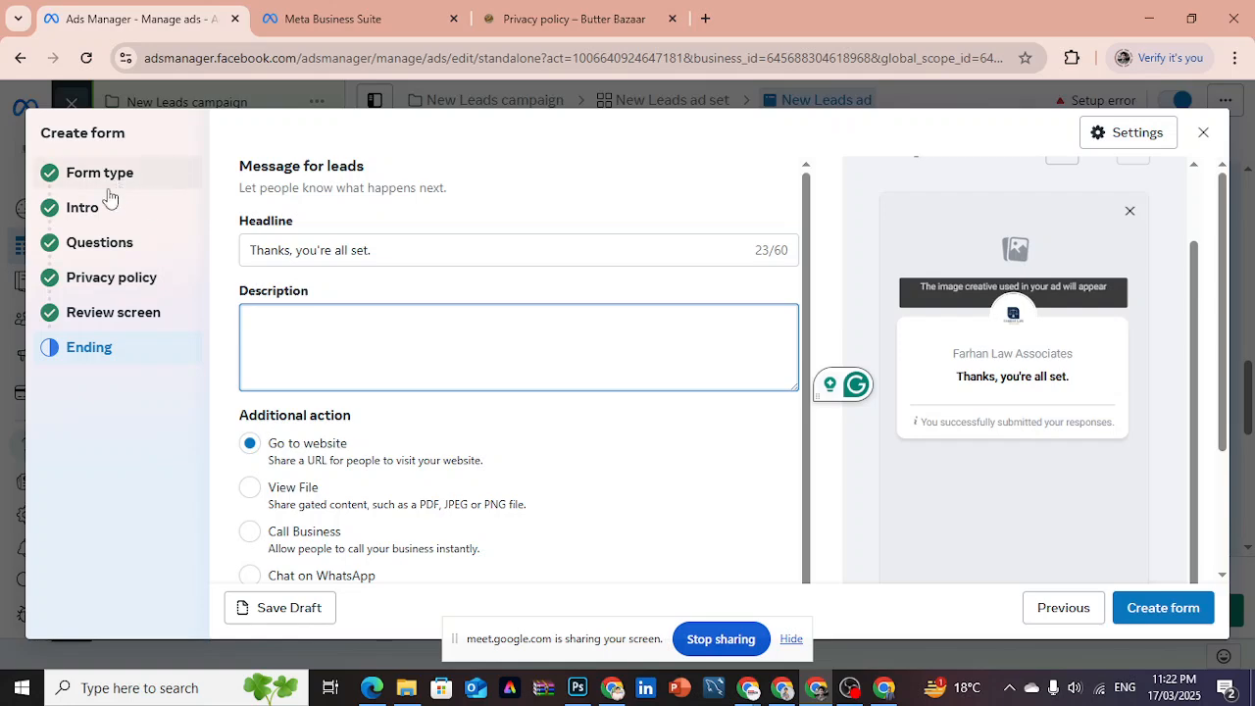
pyautogui.click(90, 215)
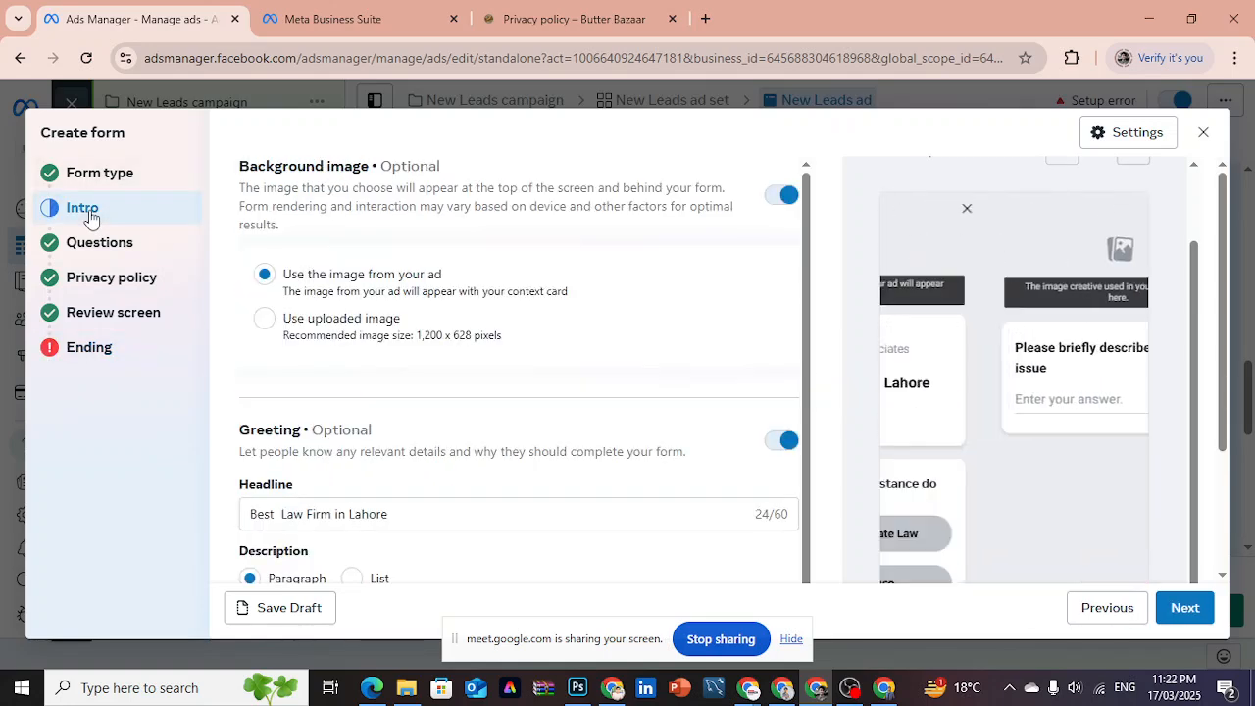
pyautogui.click(106, 353)
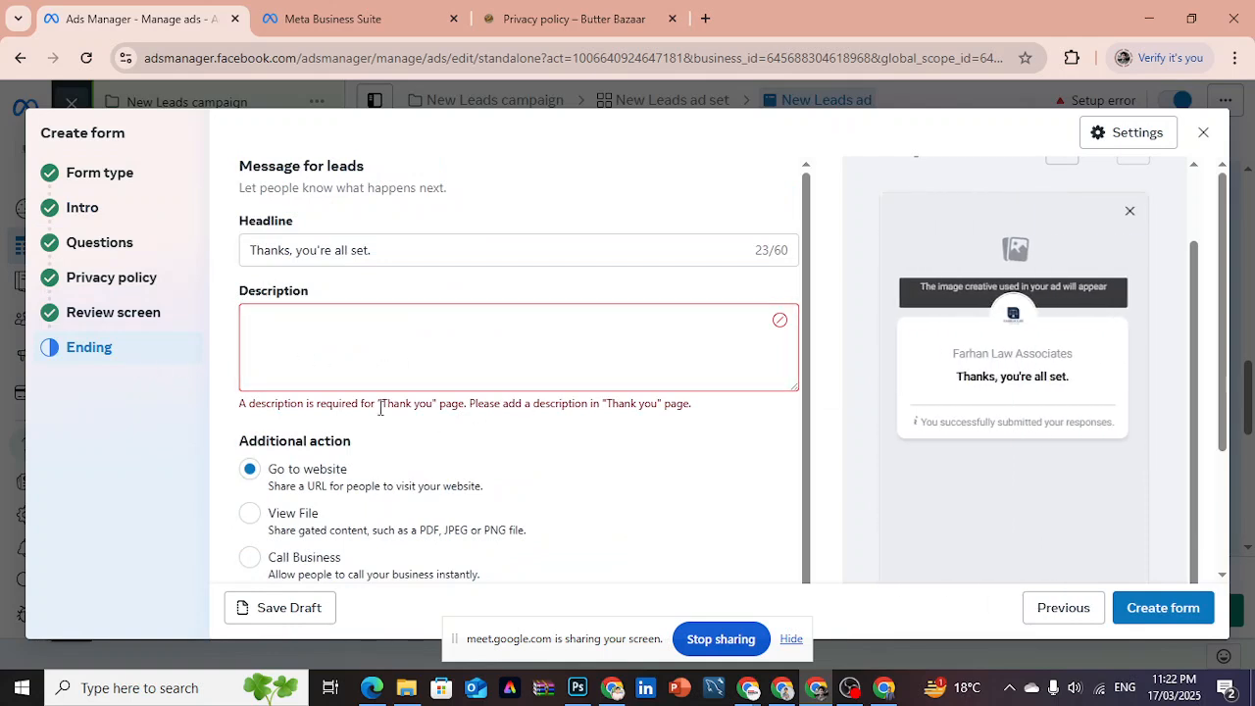
pyautogui.moveTo(267, 411); pyautogui.dragTo(564, 413)
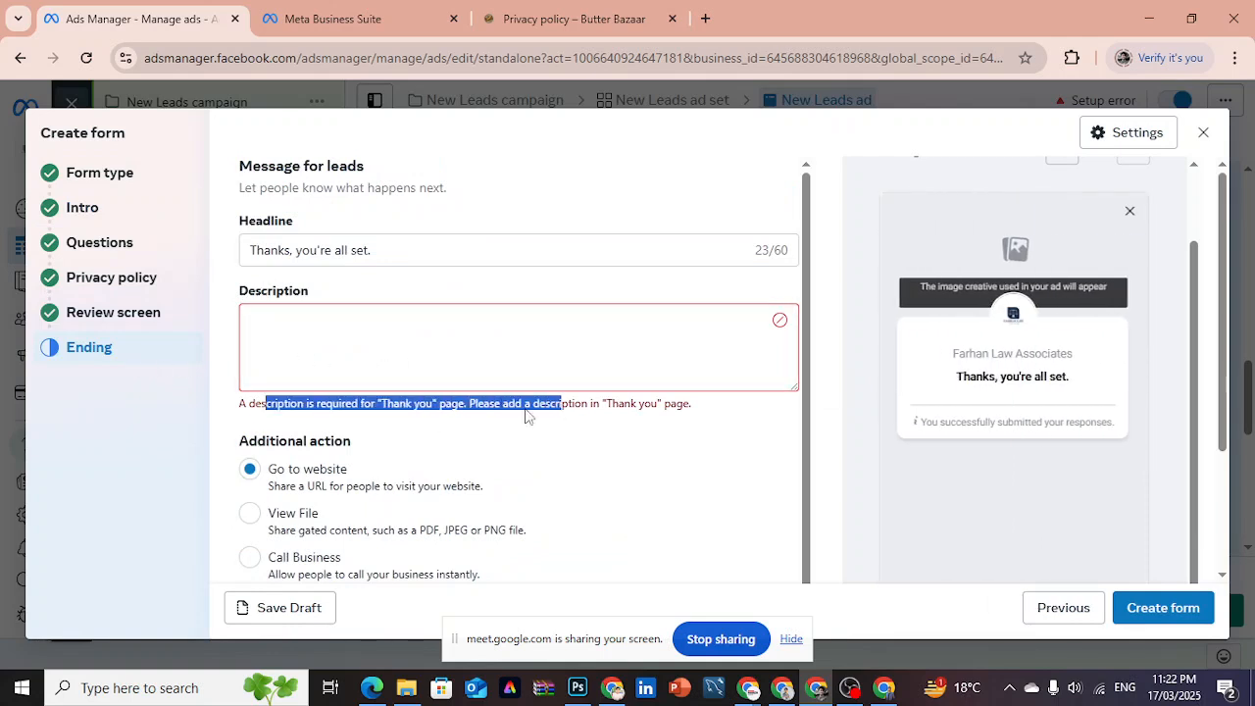
pyautogui.click(96, 214)
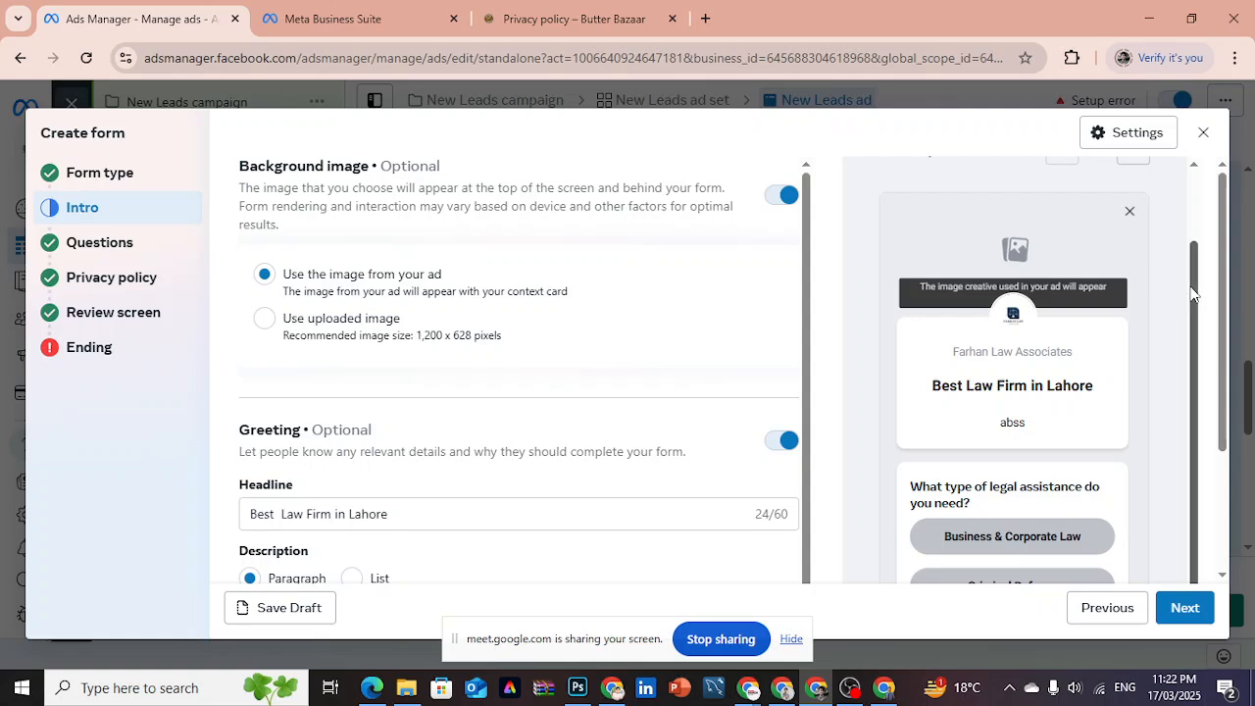
pyautogui.moveTo(1191, 302); pyautogui.dragTo(1192, 233)
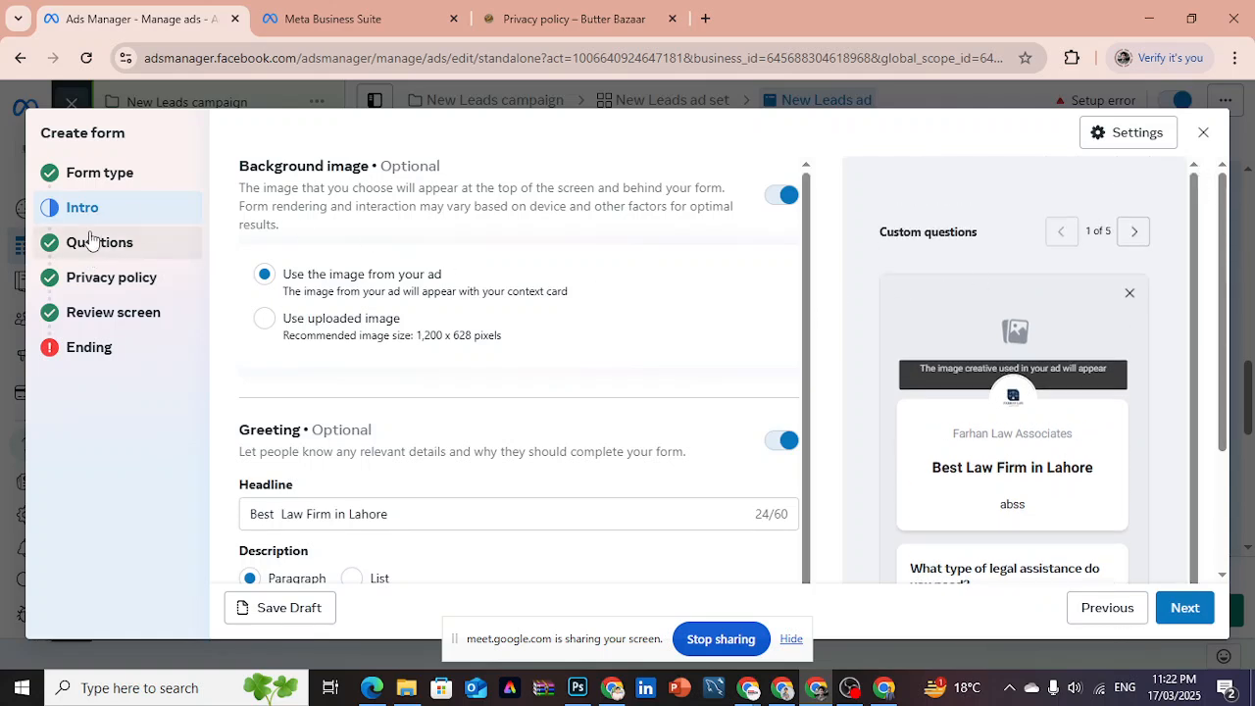
# - Turn on conditional logic in the Questions section and open the question about the type of legal assistance
pyautogui.click(89, 241)
pyautogui.click(773, 181)
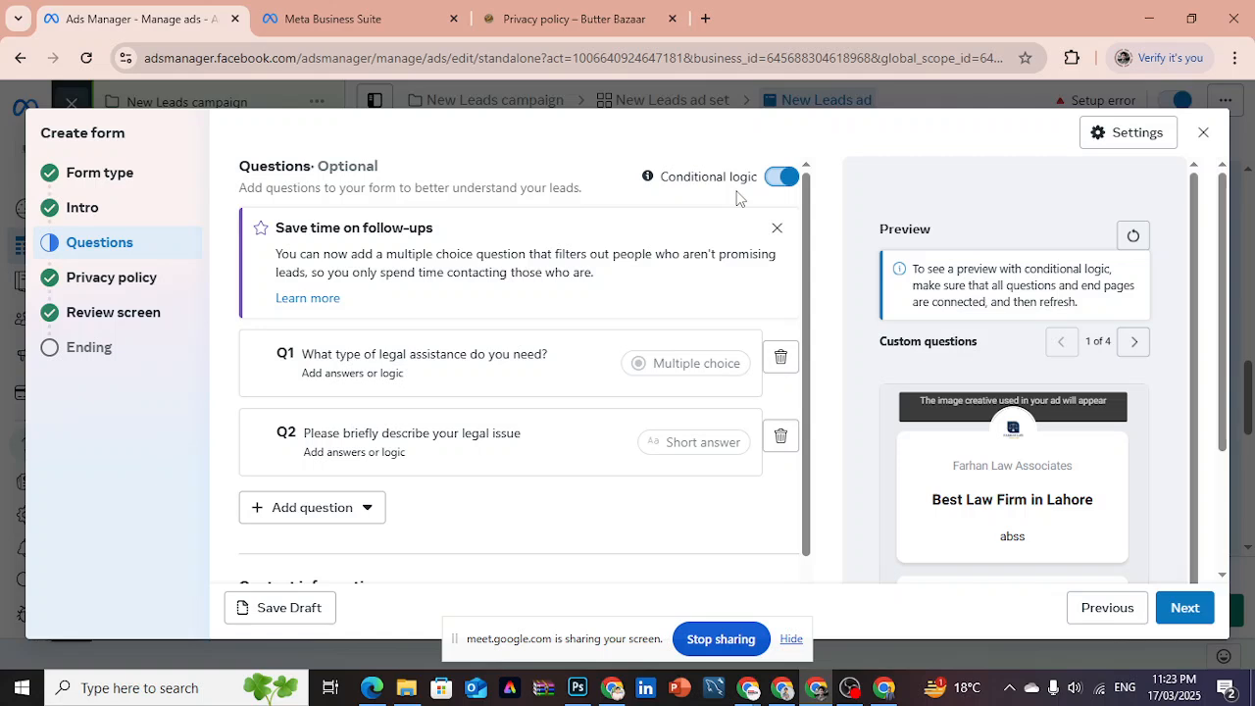
pyautogui.click(410, 365)
pyautogui.moveTo(1227, 312); pyautogui.dragTo(1219, 390)
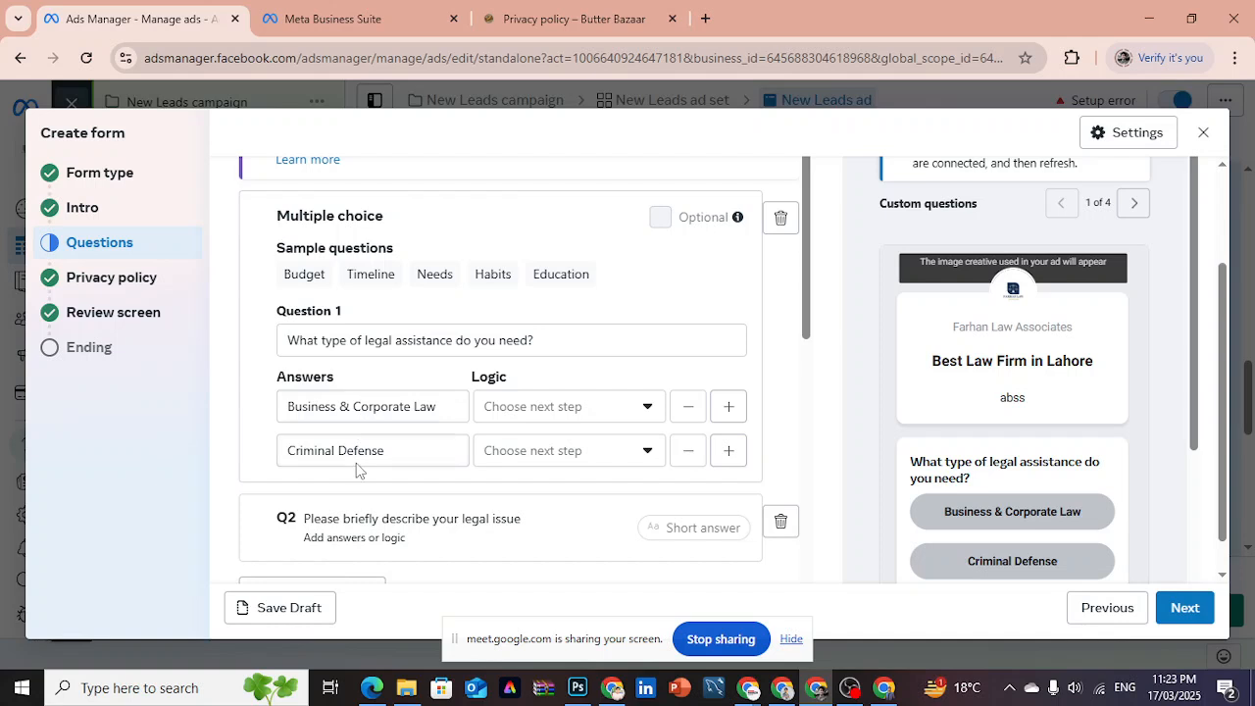
# - Route the Business & Corporate Law answer to a new multiple choice question reading "Whats your requirements"
pyautogui.click(539, 412)
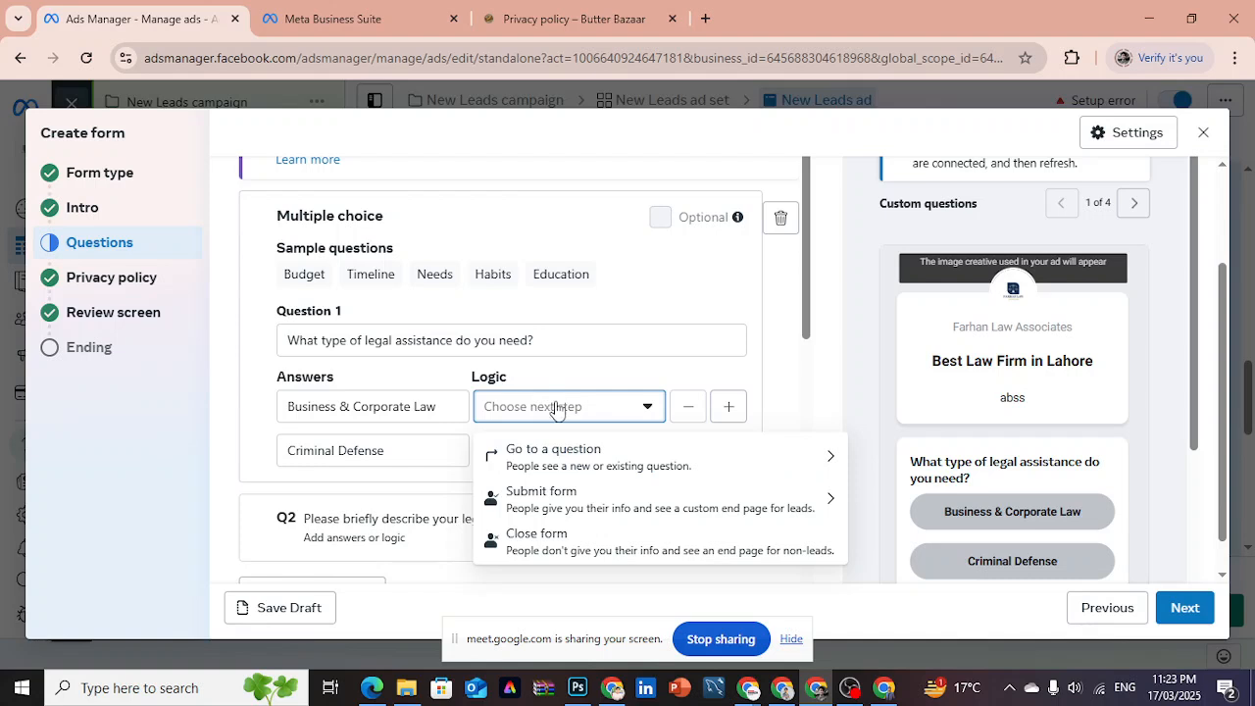
pyautogui.click(551, 463)
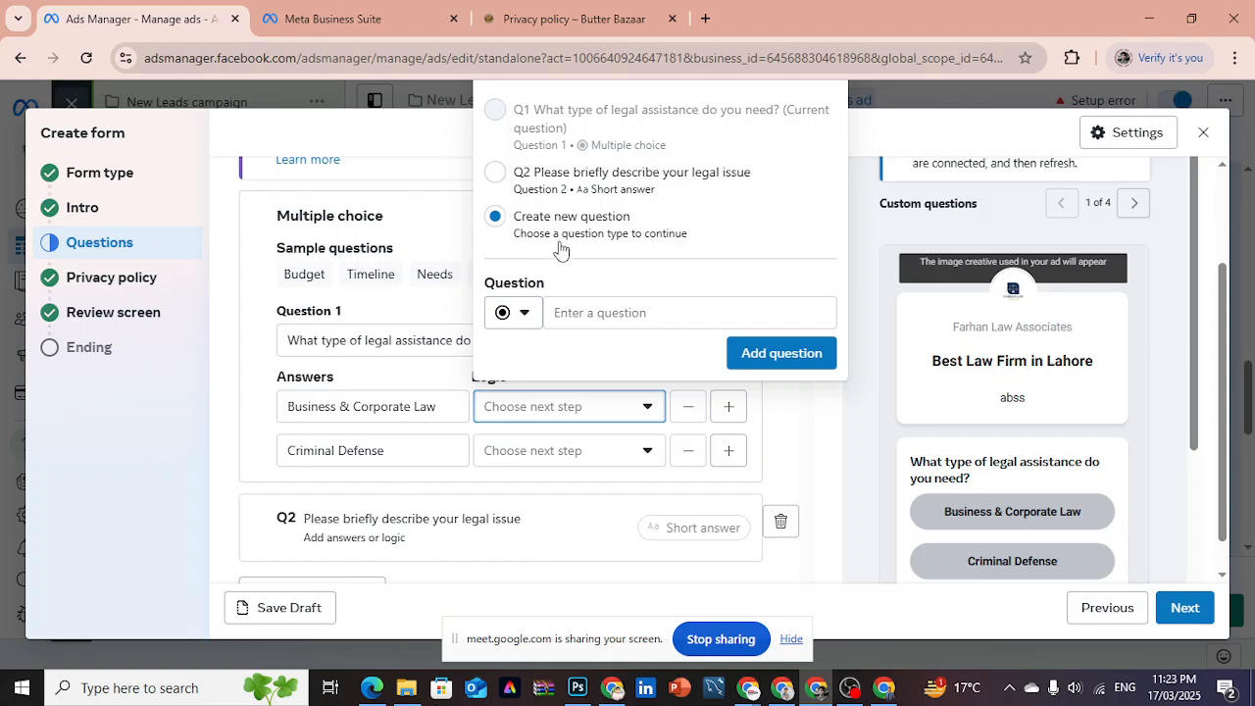
pyautogui.click(605, 309)
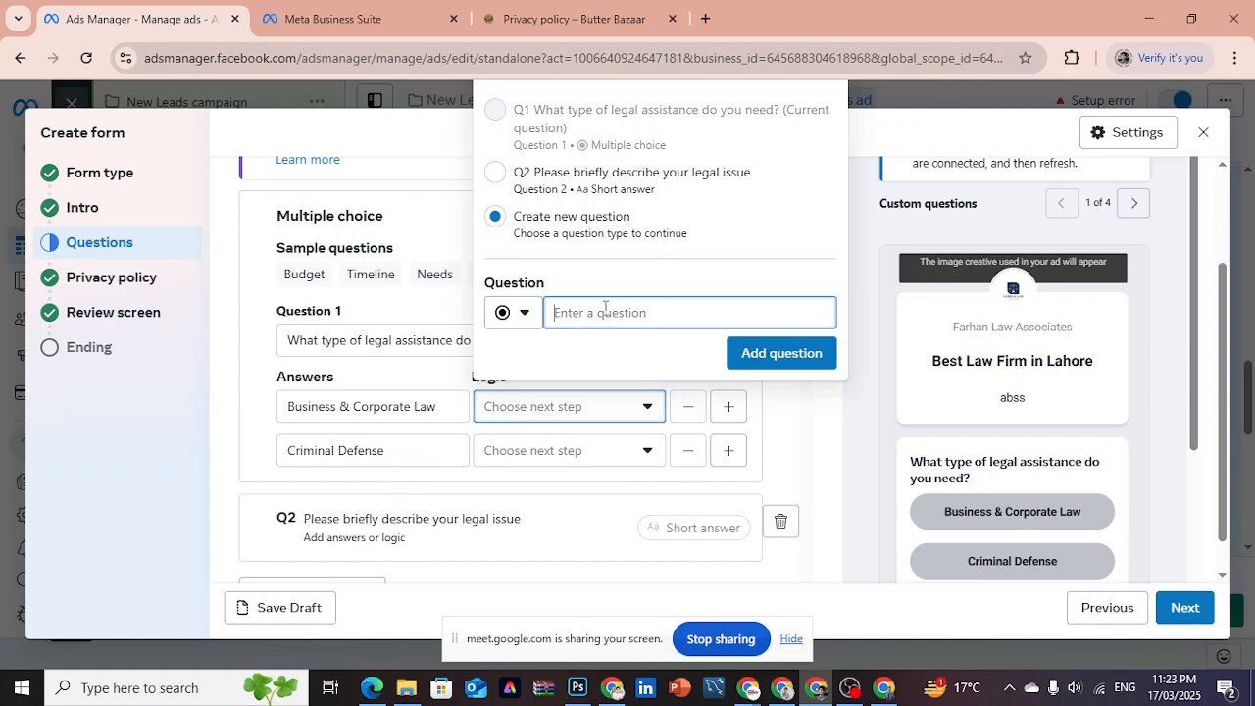
pyautogui.write('Whats y')
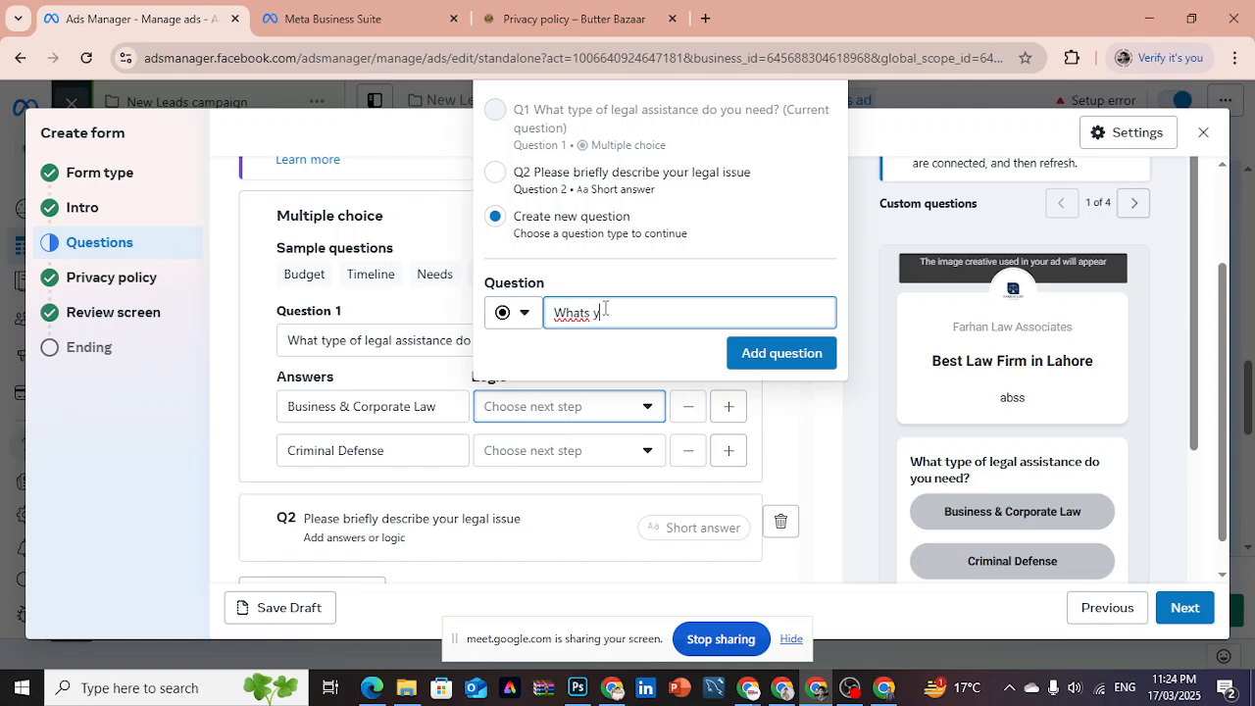
pyautogui.write('our requirements')
pyautogui.click(777, 355)
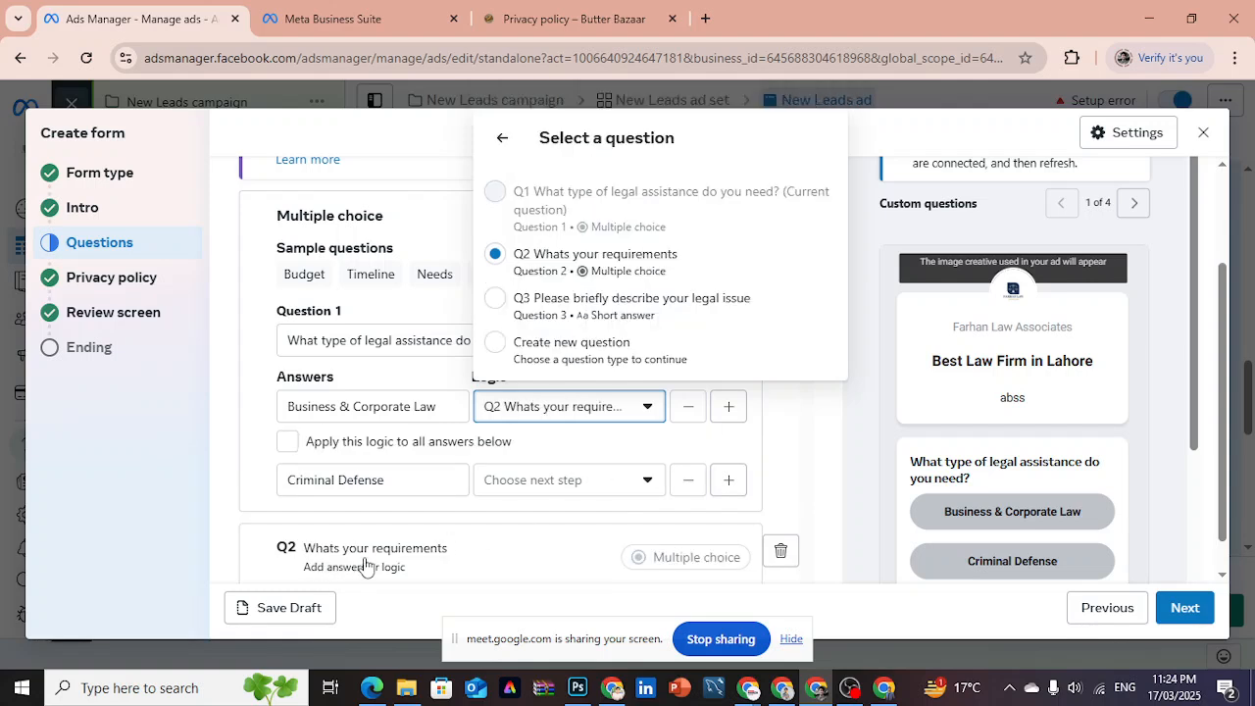
pyautogui.click(417, 398)
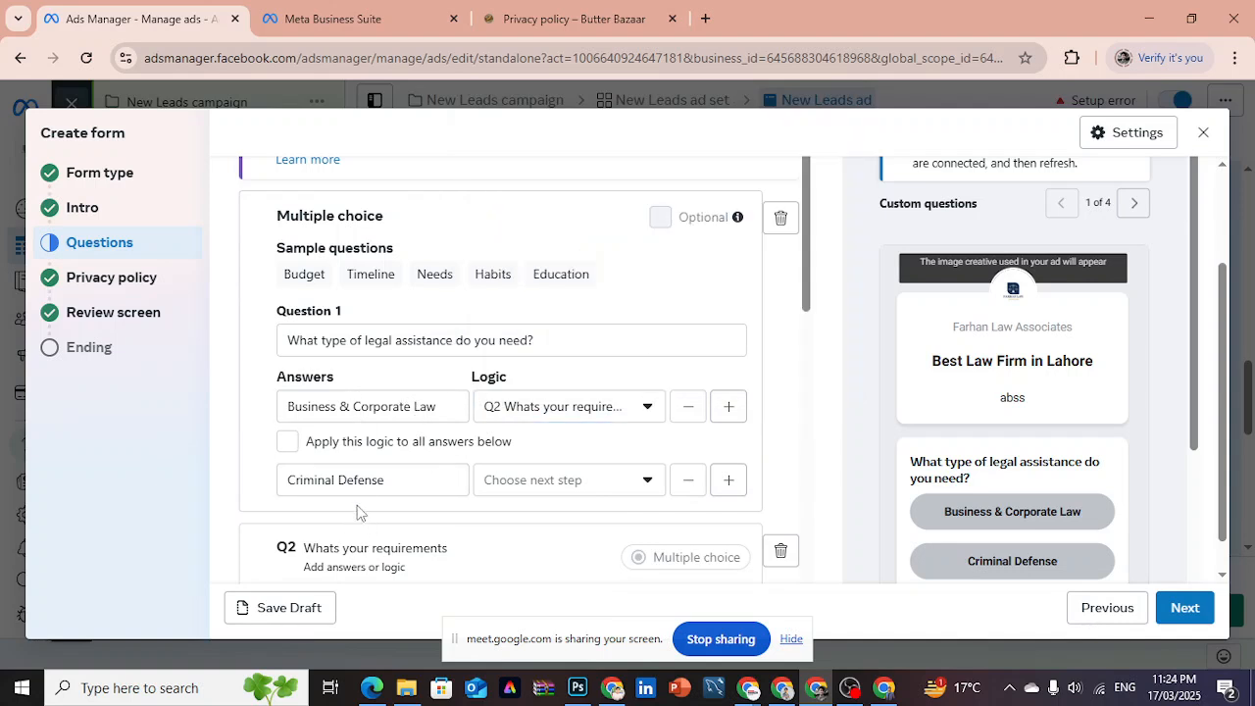
# - Try applying the first answer's logic to all answers below, and set the Criminal Defense answer's logic to Close form
pyautogui.click(287, 443)
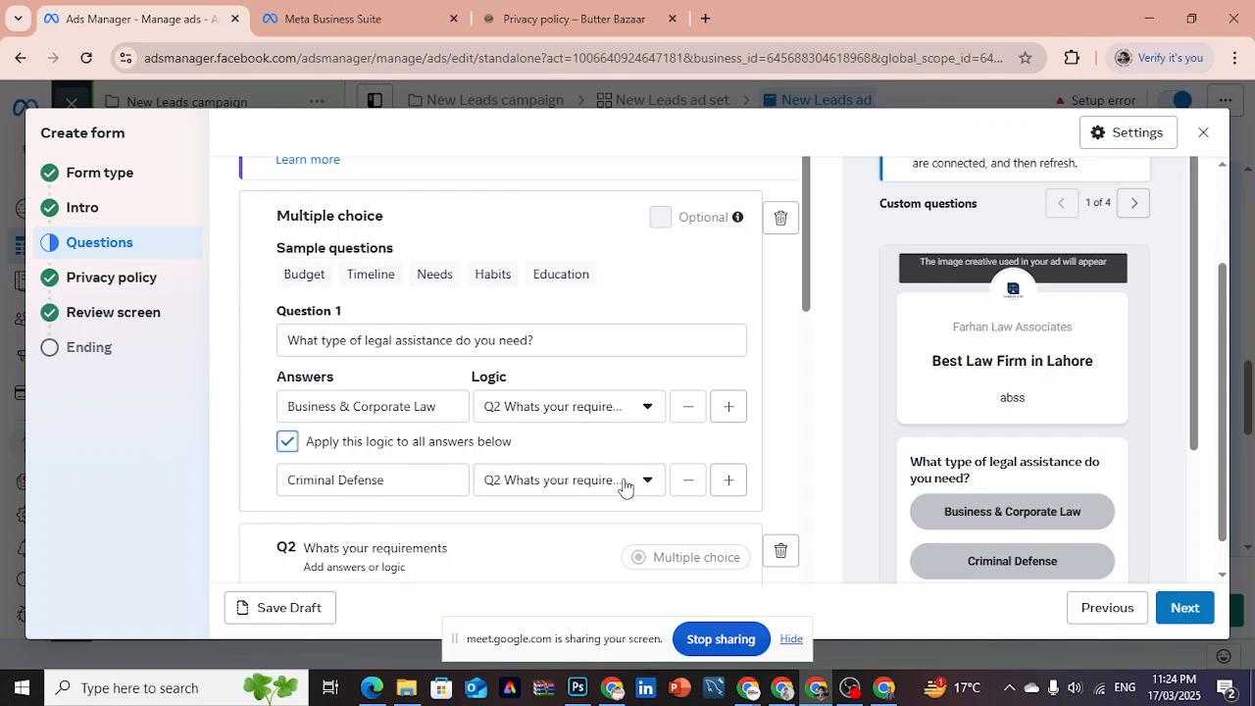
pyautogui.click(291, 442)
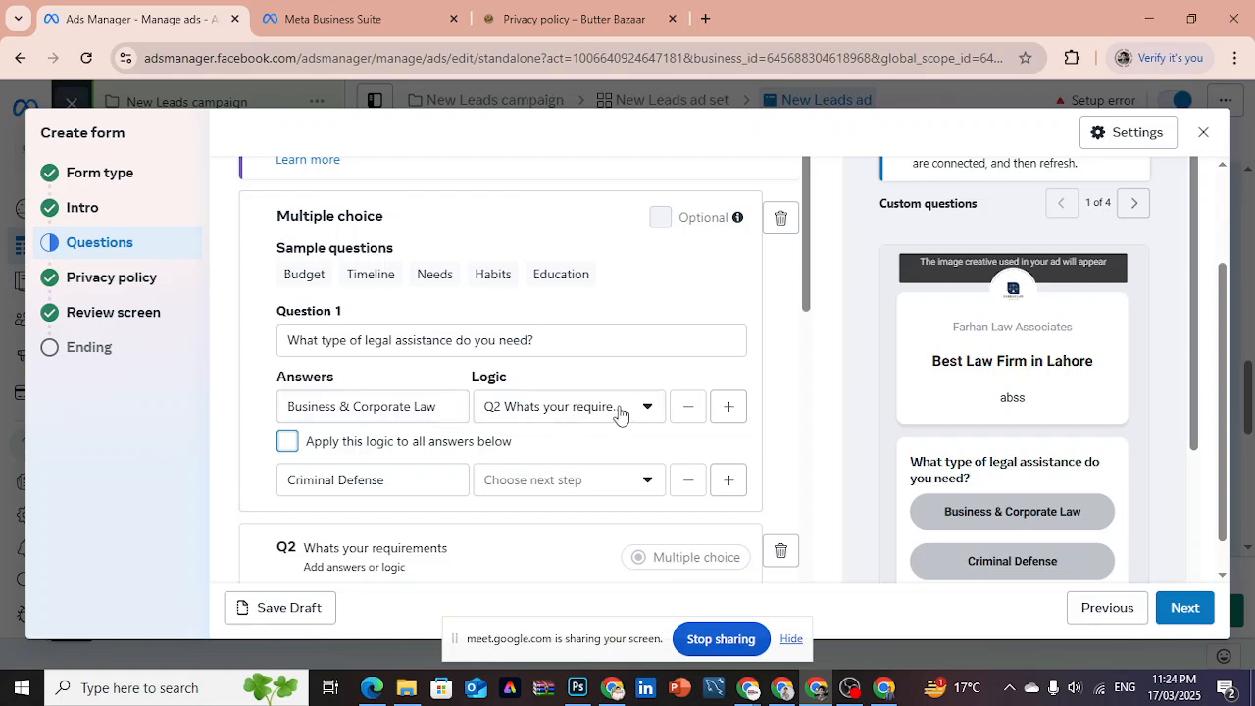
pyautogui.click(591, 480)
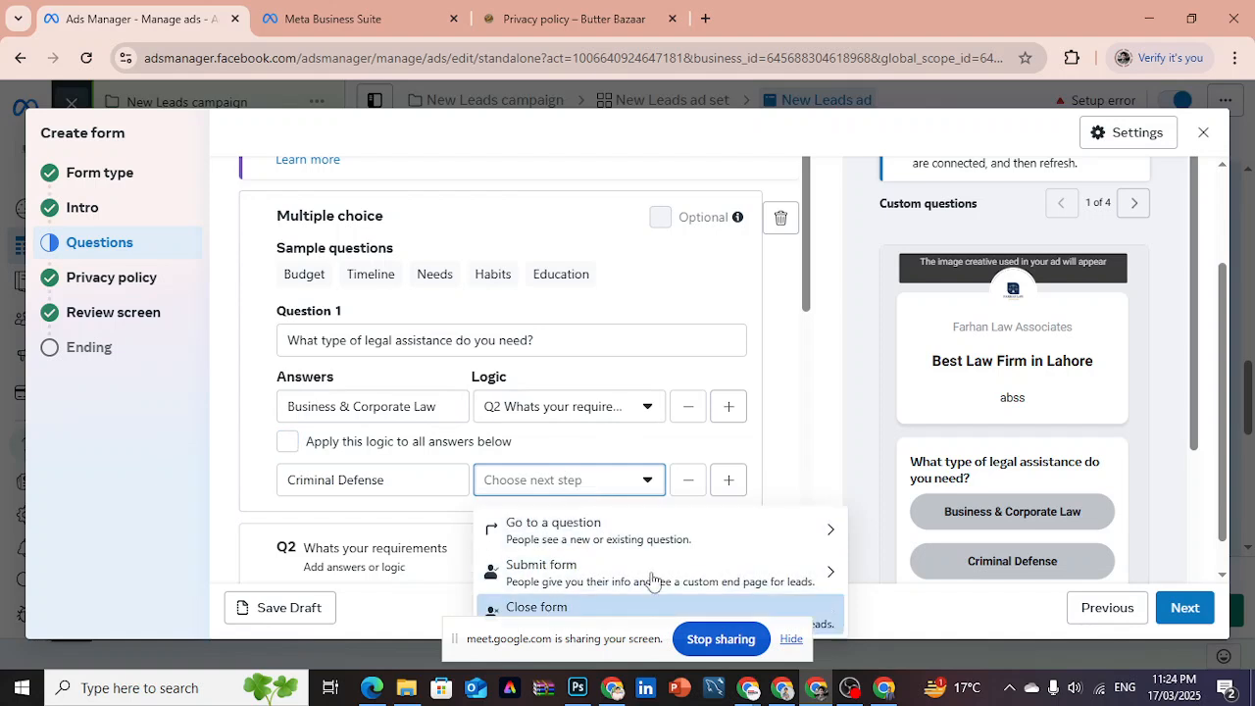
pyautogui.scroll(-2, 1225, 378)
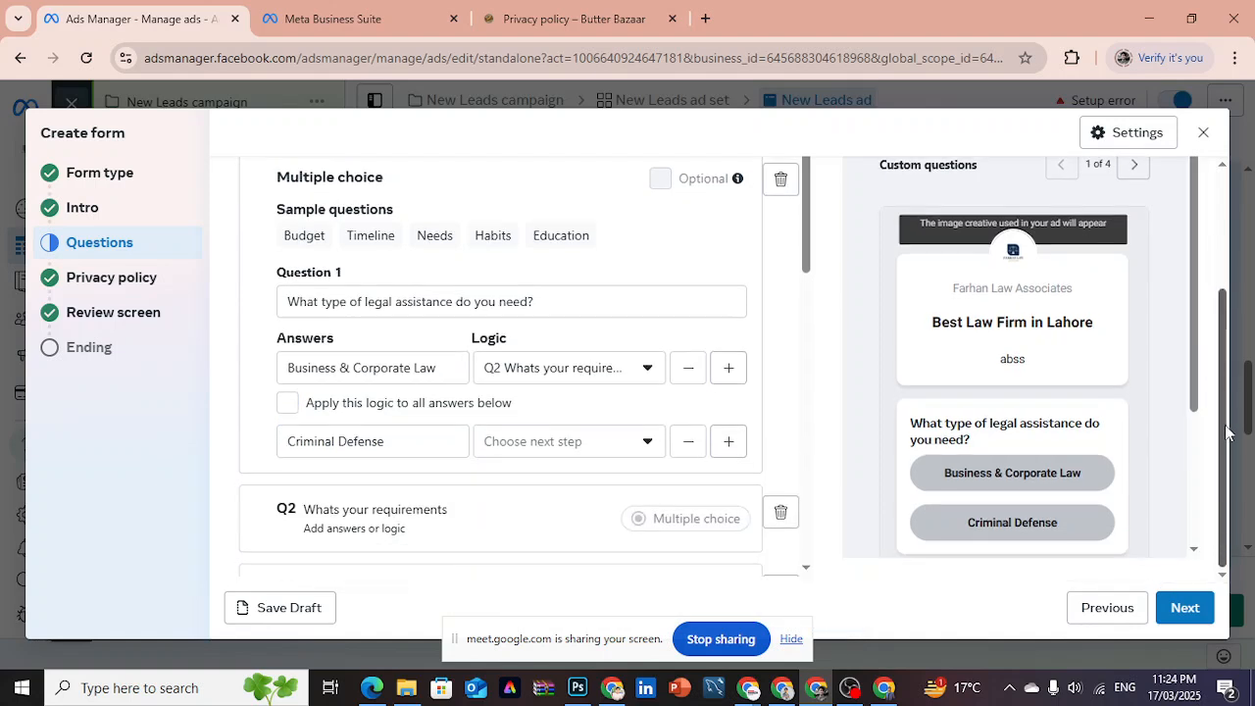
pyautogui.click(566, 446)
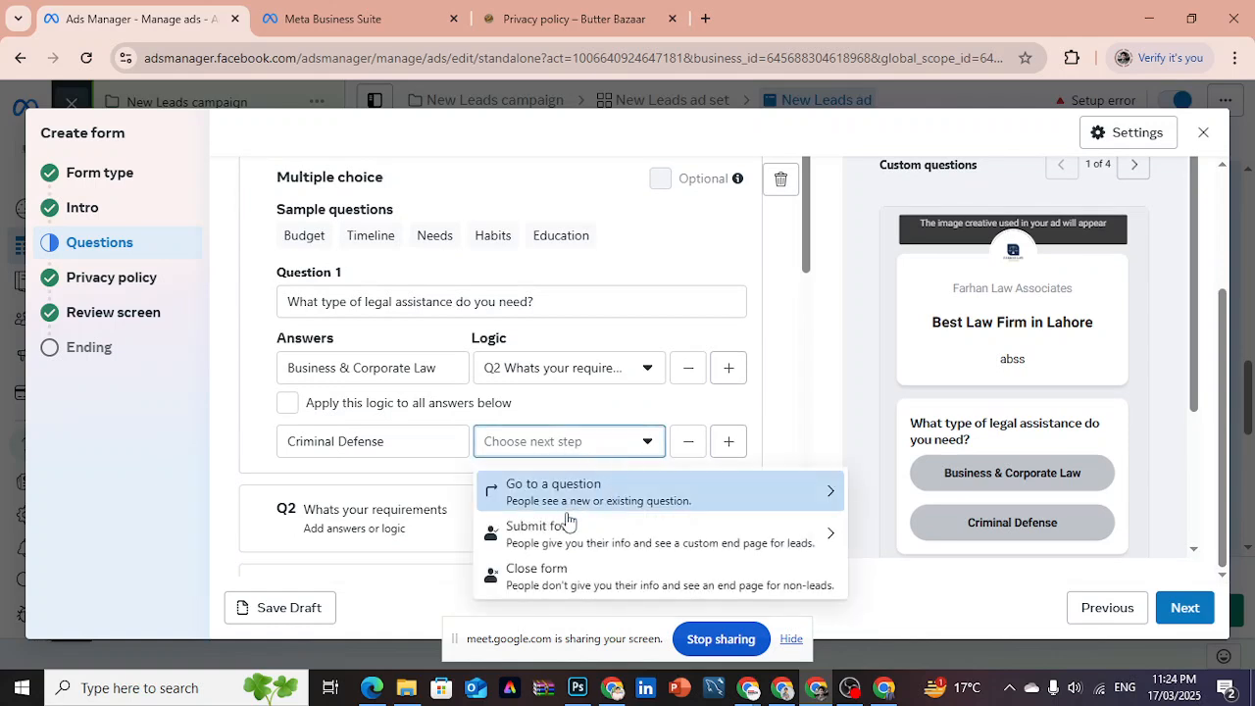
pyautogui.click(560, 575)
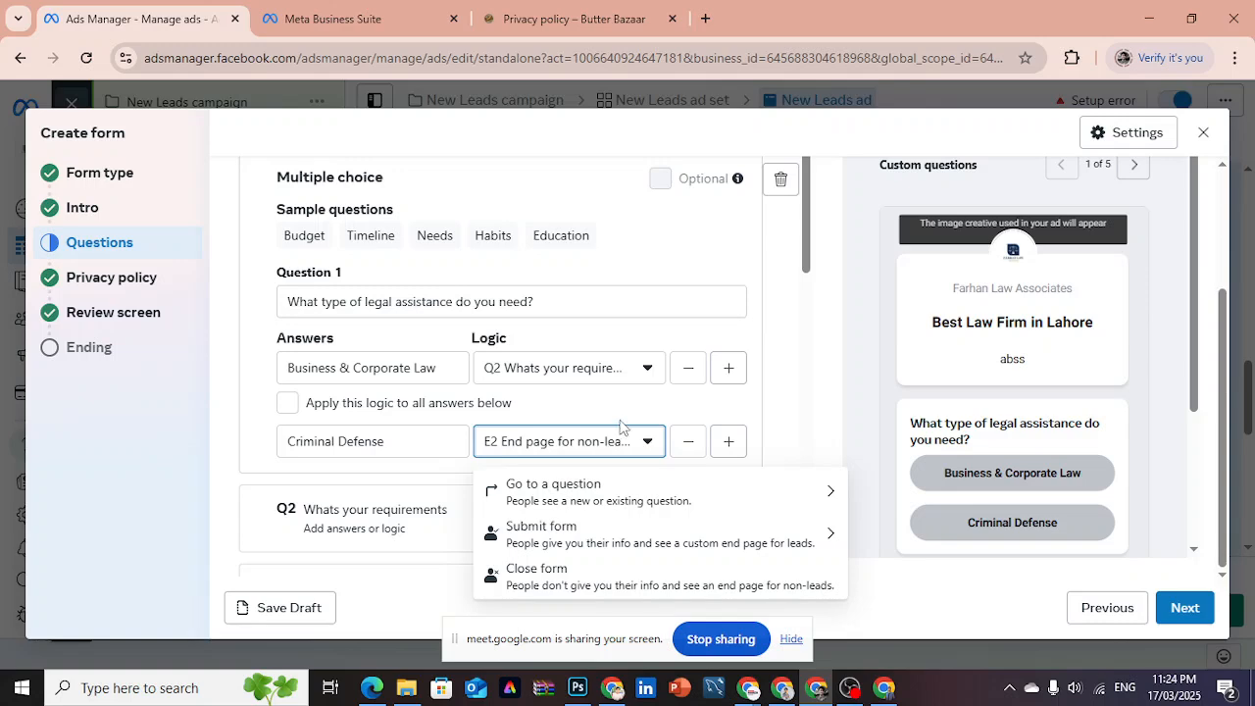
# - Enter 1 and 2 as the two answers of the "Whats your requirements" question
pyautogui.scroll(-5, 803, 395)
pyautogui.moveTo(802, 380); pyautogui.dragTo(810, 155)
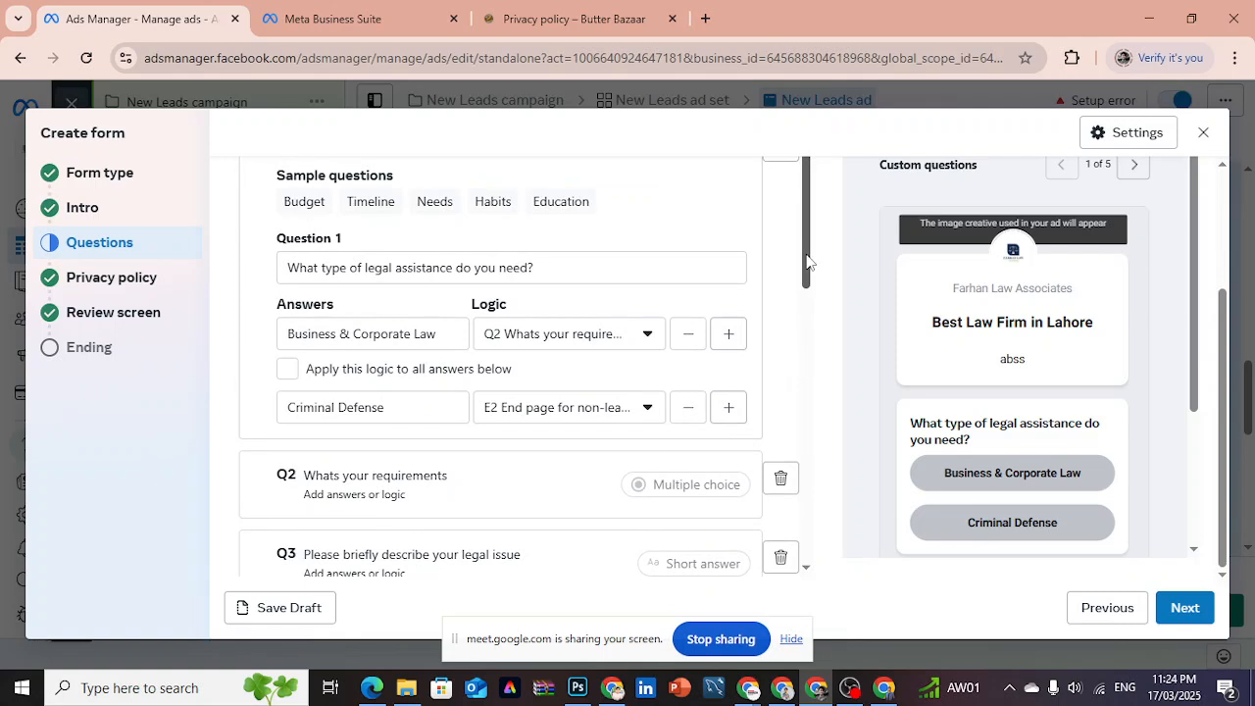
pyautogui.moveTo(807, 260); pyautogui.dragTo(807, 279)
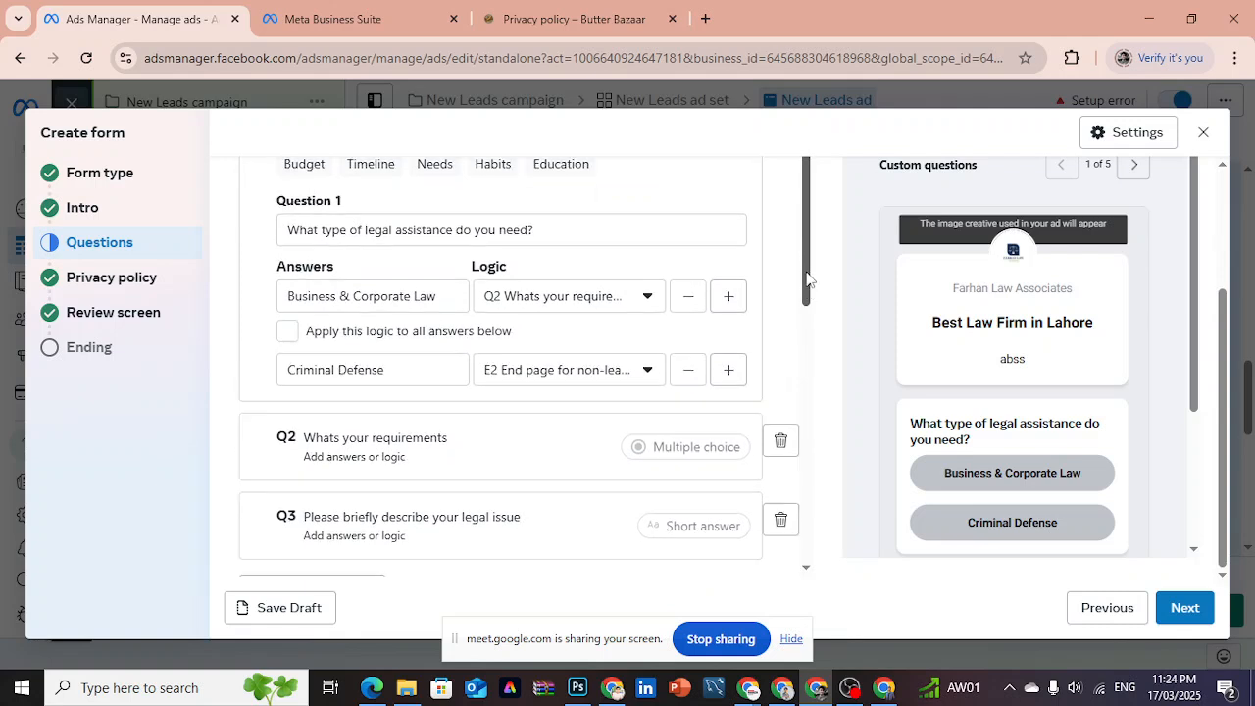
pyautogui.click(419, 459)
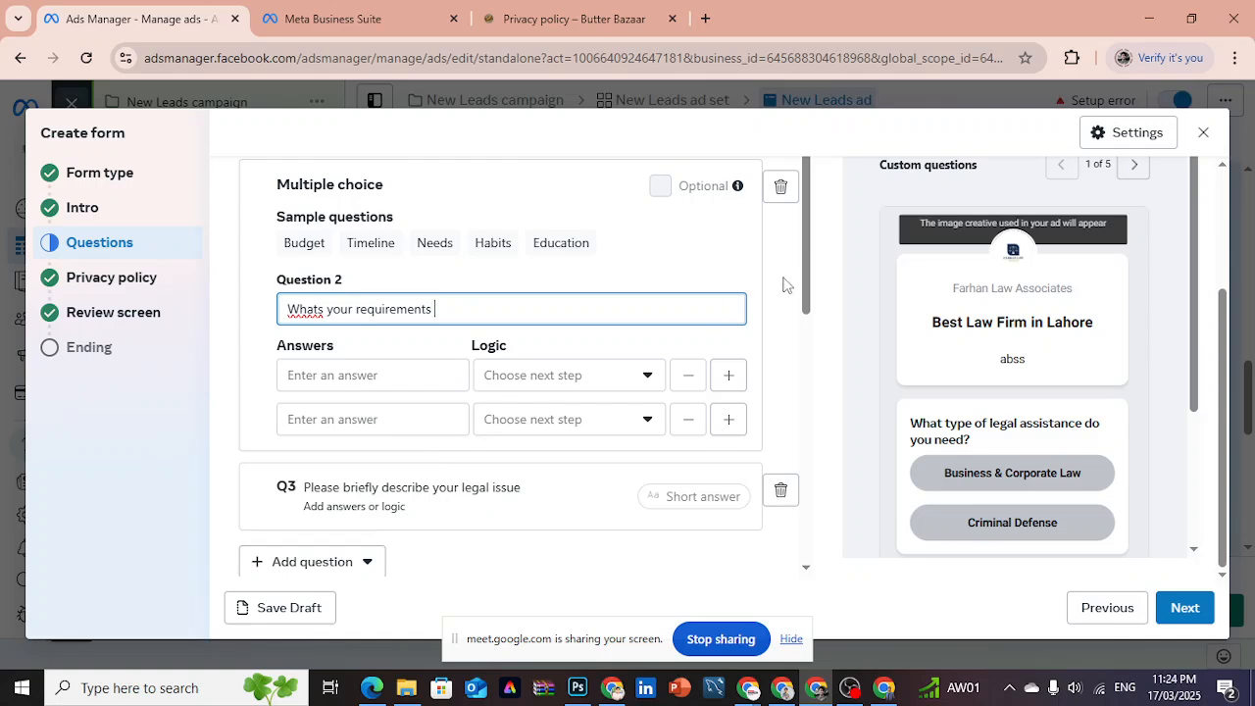
pyautogui.click(386, 375)
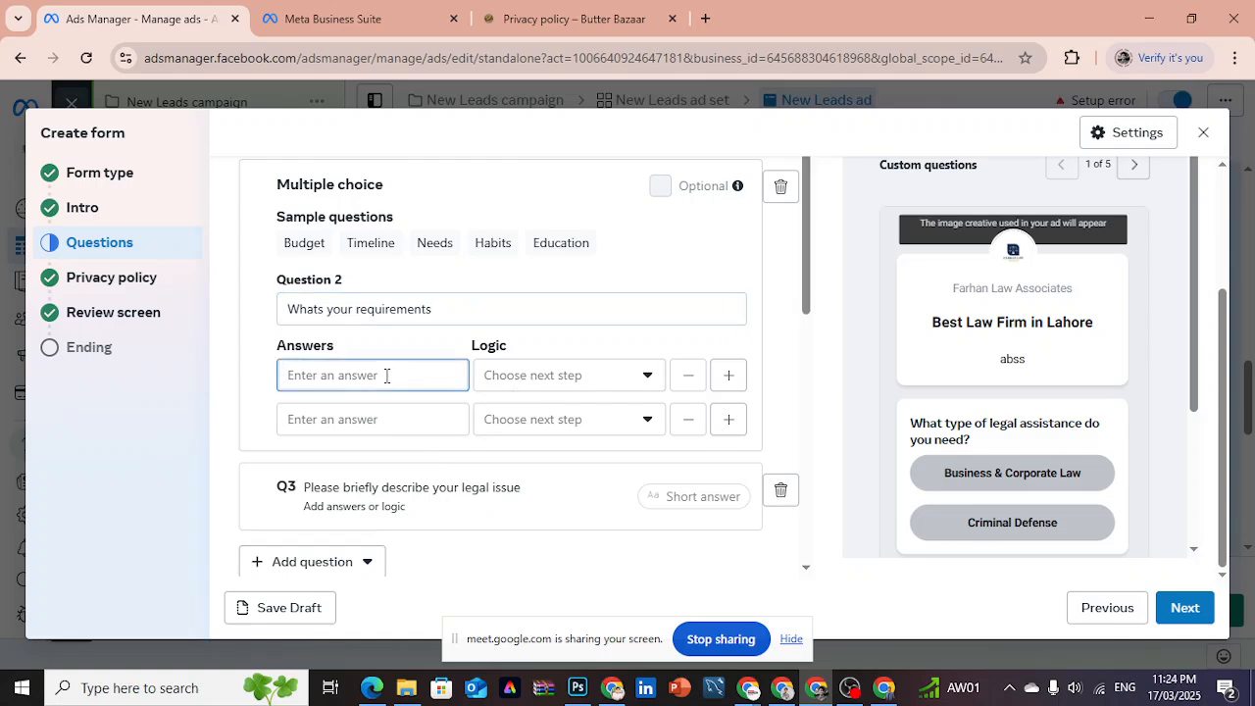
pyautogui.write('1')
pyautogui.click(379, 416)
pyautogui.write('2')
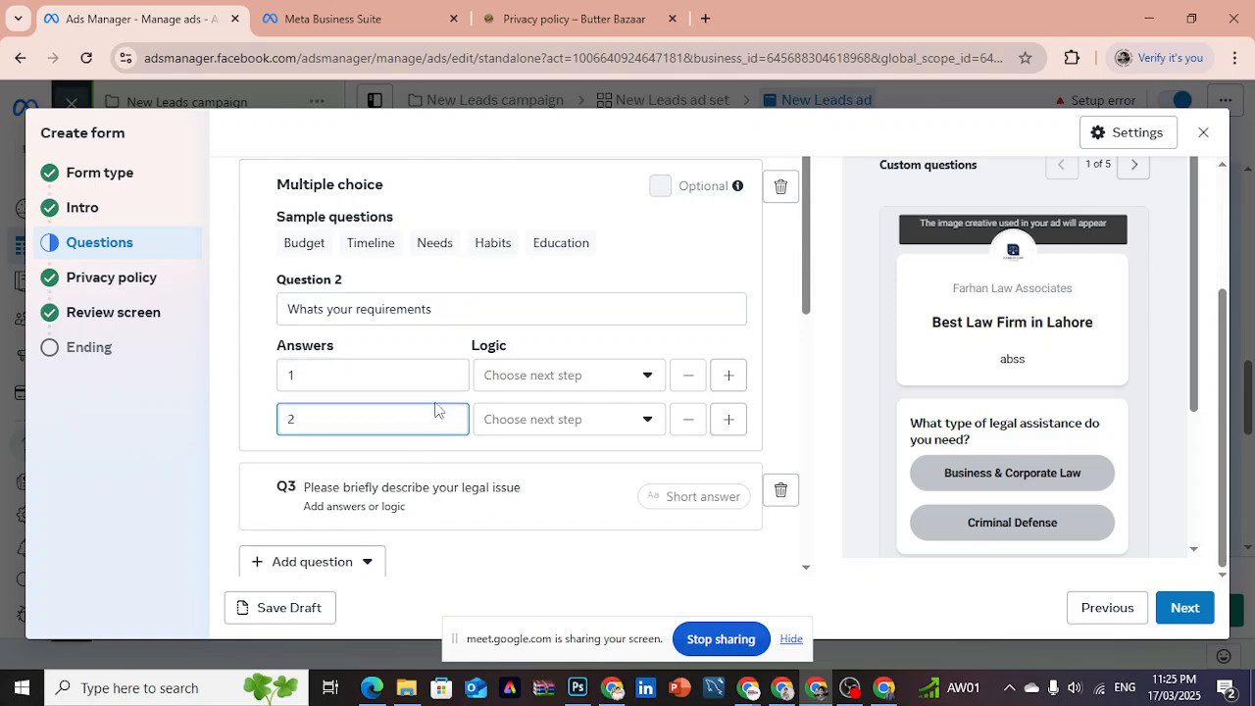
# - Route answer 1 to the question "Please briefly describe your legal issue" and apply this logic to all answers below
pyautogui.click(582, 382)
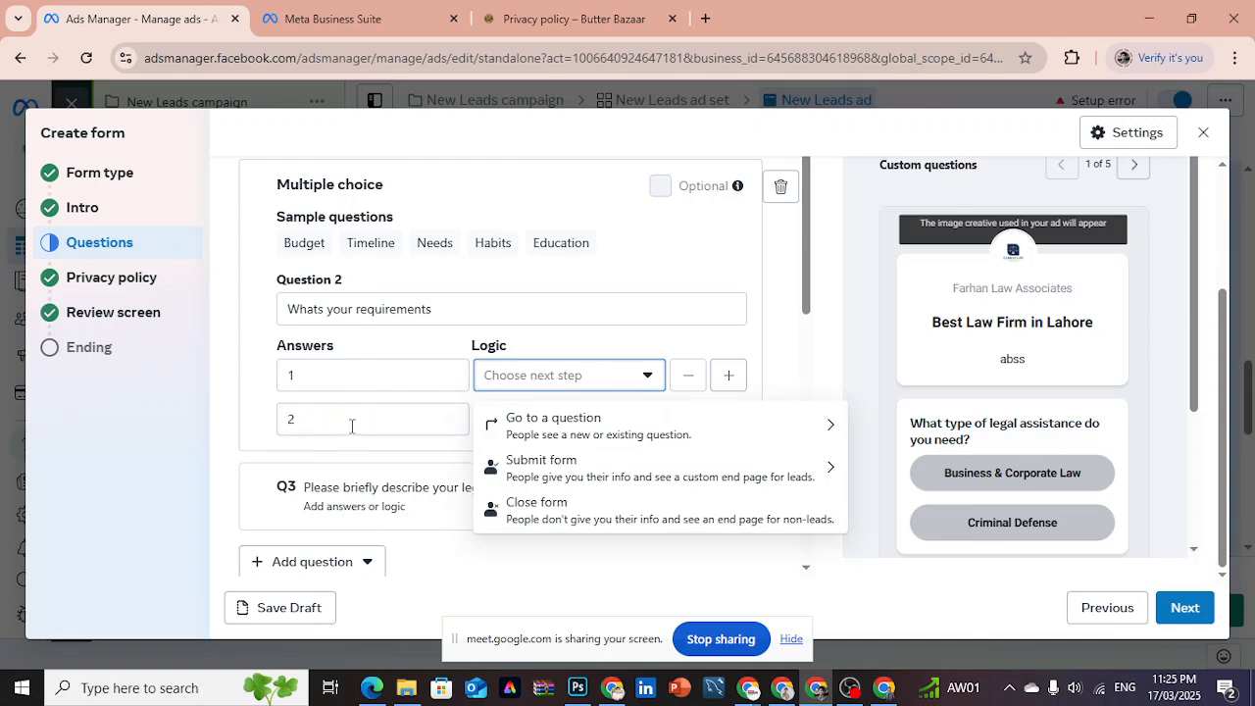
pyautogui.click(536, 432)
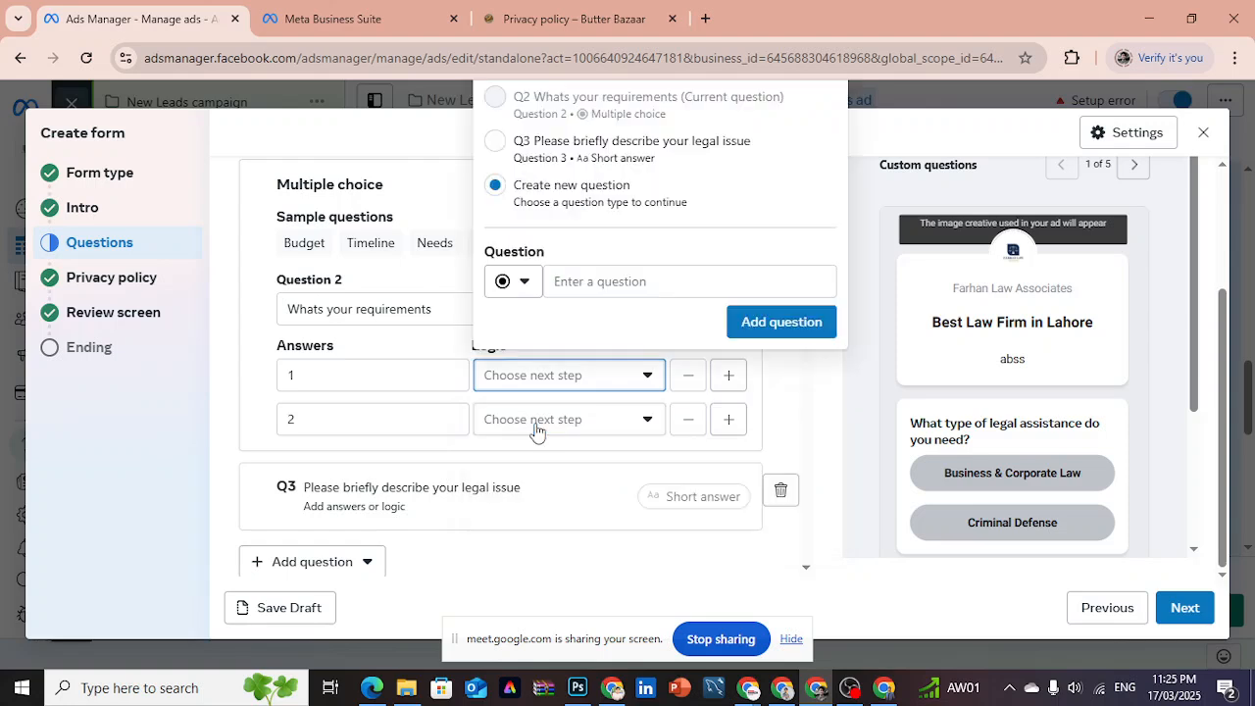
pyautogui.click(495, 141)
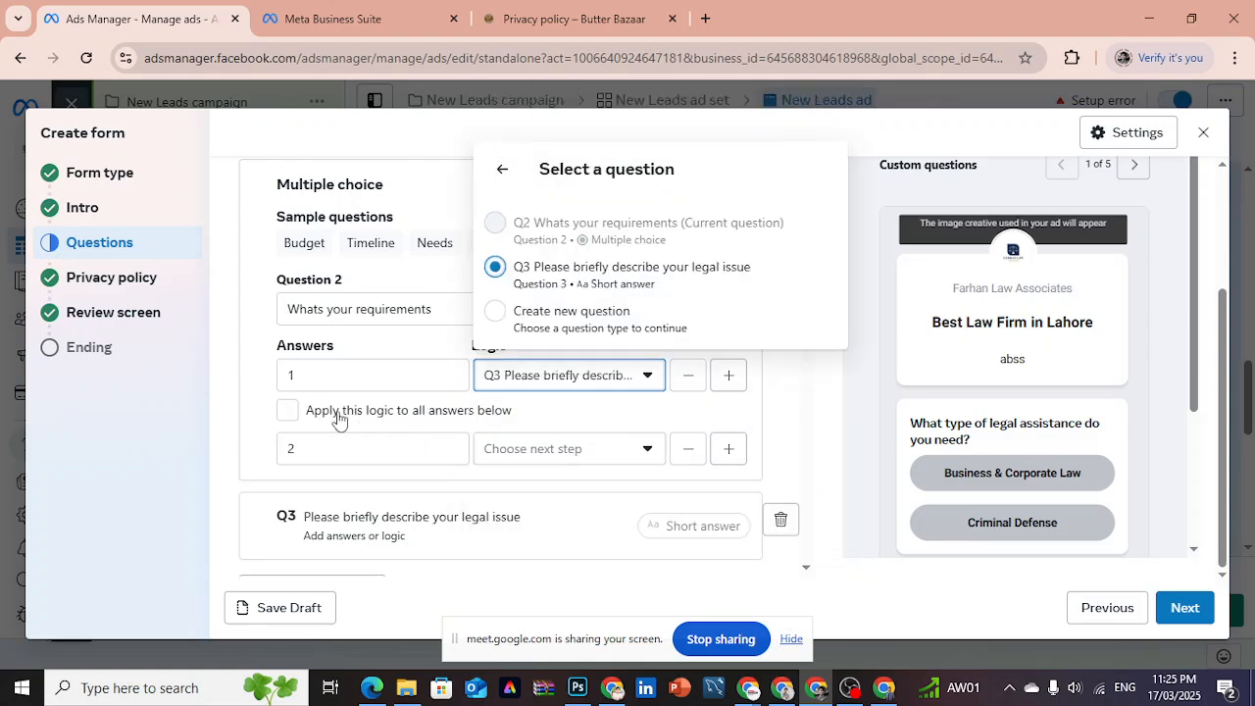
pyautogui.click(292, 417)
pyautogui.click(287, 411)
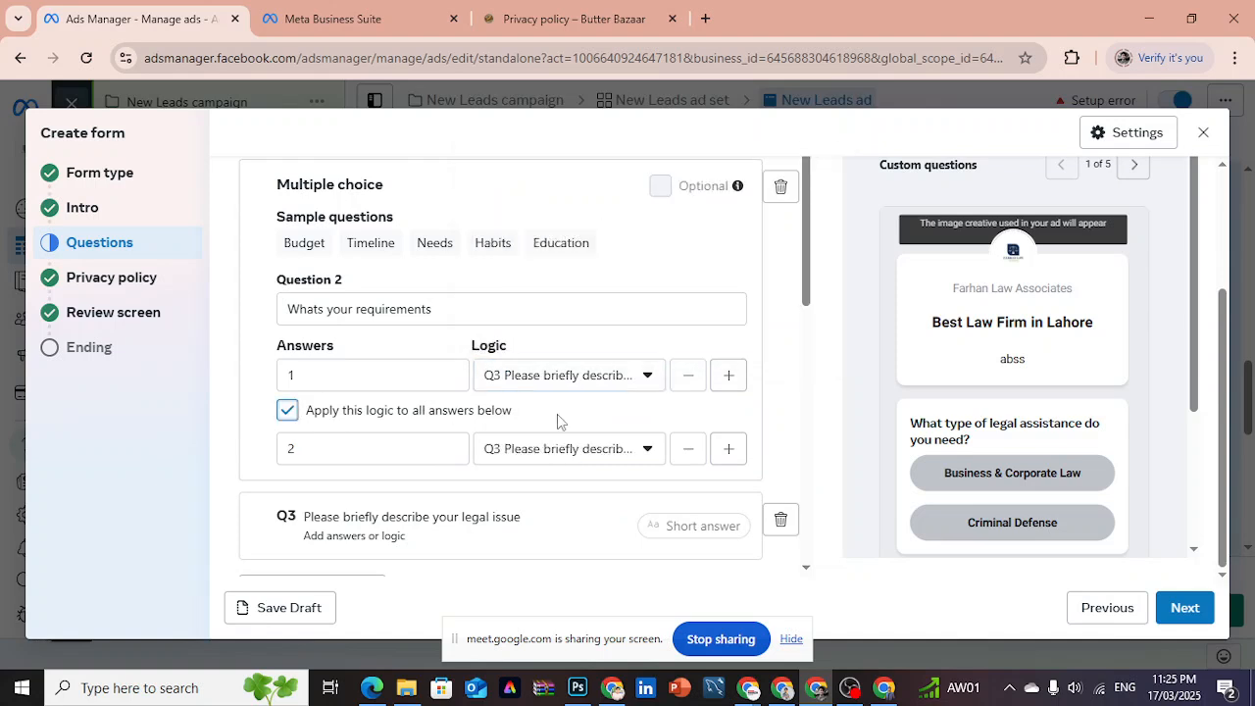
# - Set the logic of the question "Please briefly describe your legal issue" to Submit form with the E1 End page for leads
pyautogui.moveTo(807, 291); pyautogui.dragTo(807, 362)
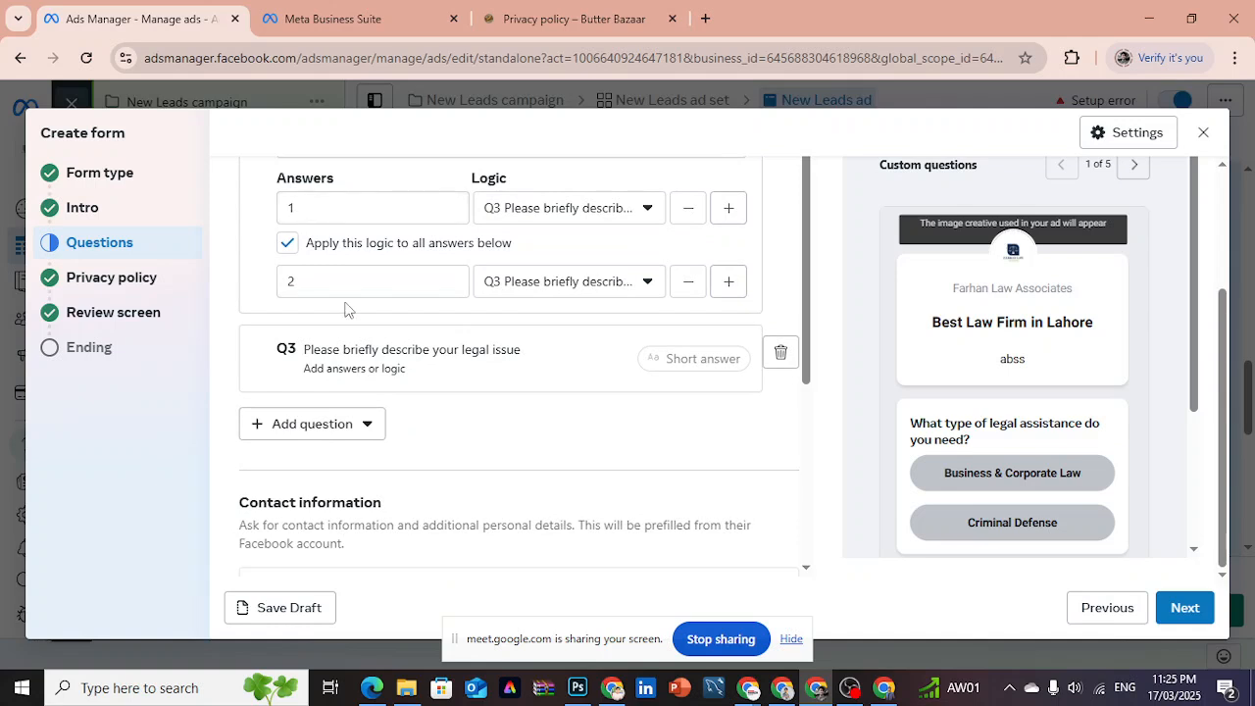
pyautogui.moveTo(806, 340); pyautogui.dragTo(806, 353)
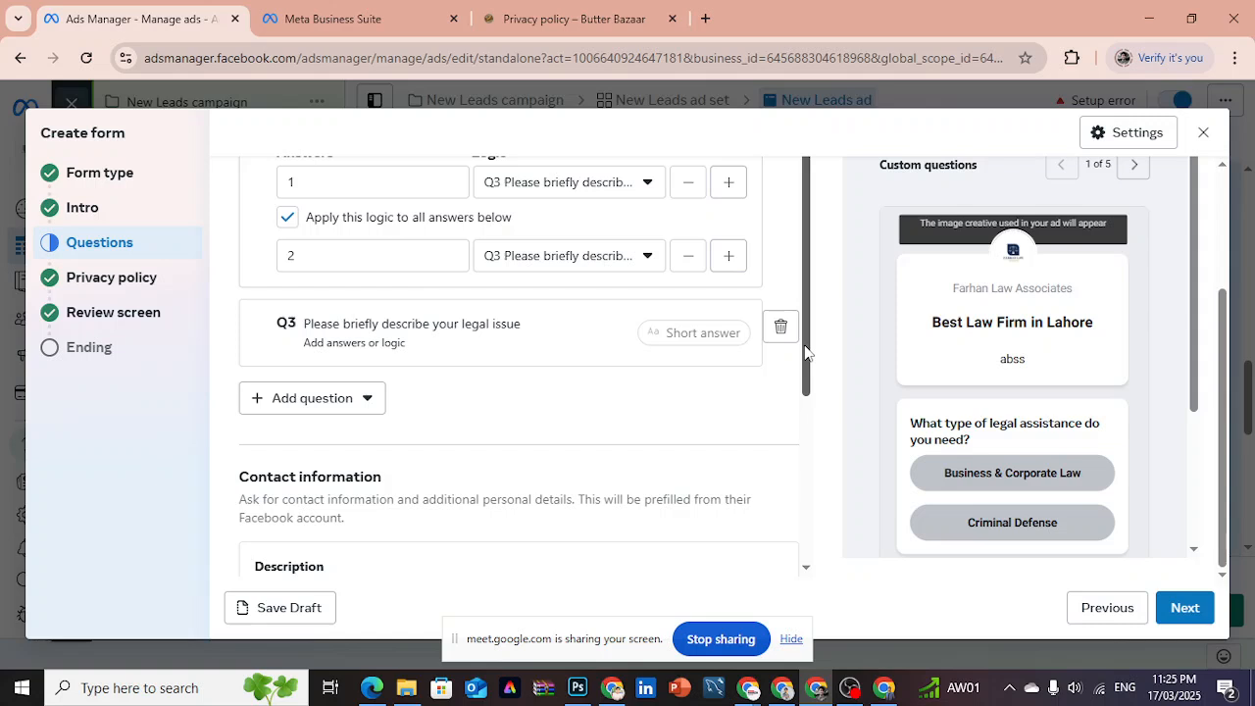
pyautogui.click(428, 346)
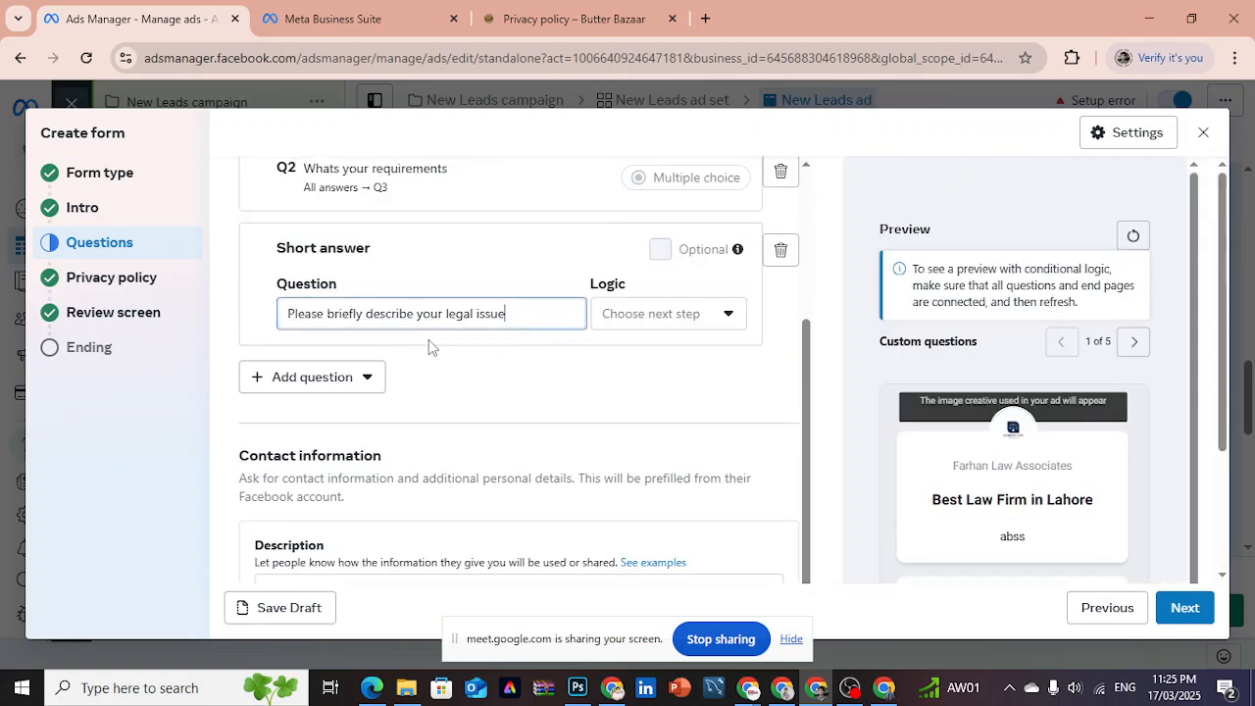
pyautogui.click(643, 315)
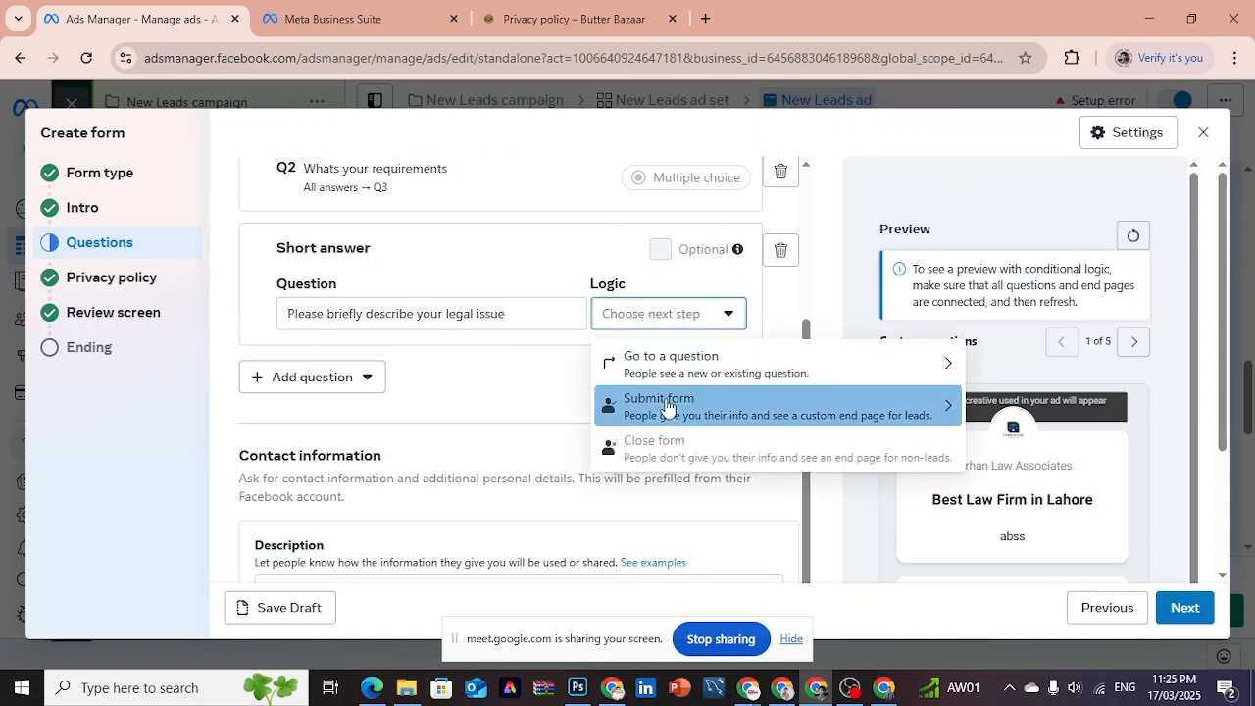
pyautogui.click(666, 406)
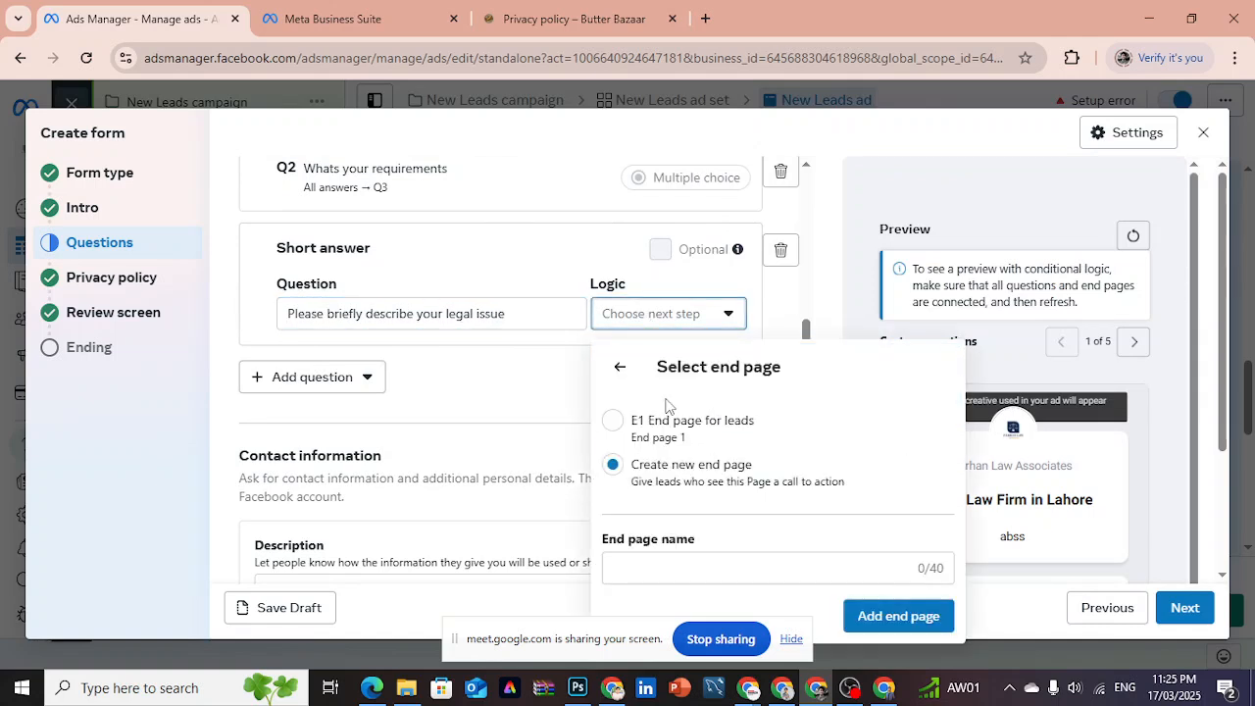
pyautogui.click(614, 422)
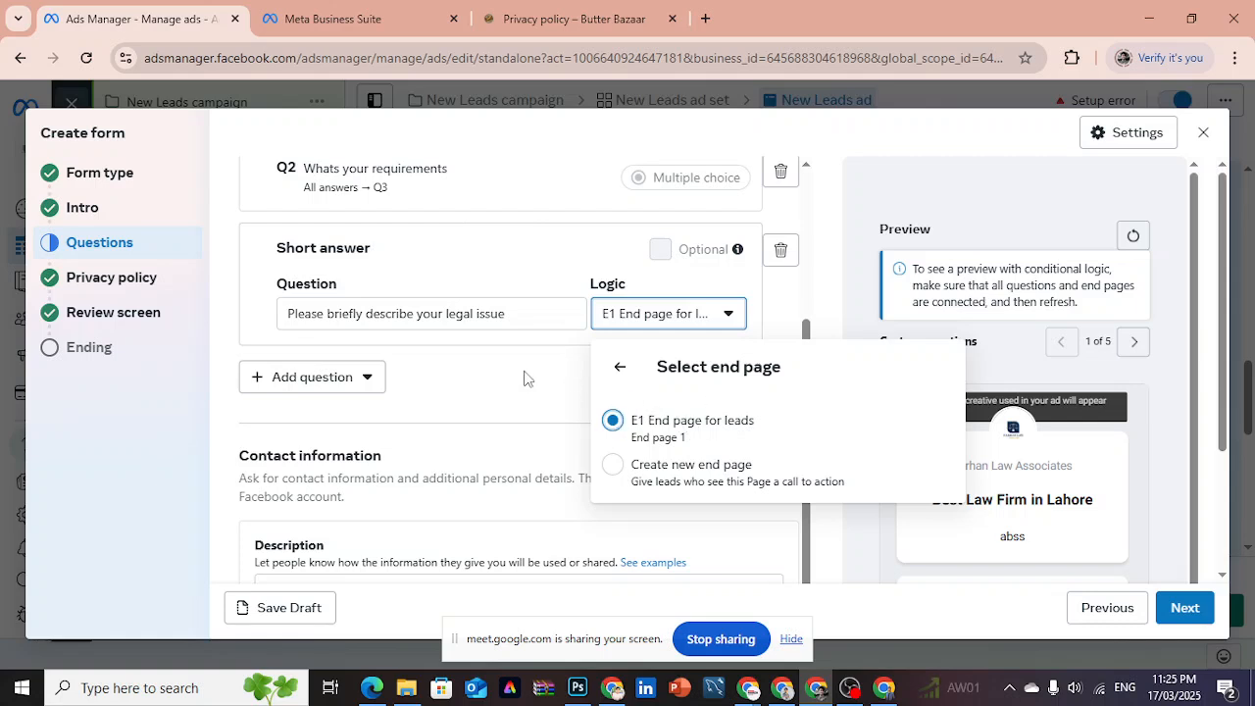
pyautogui.click(521, 376)
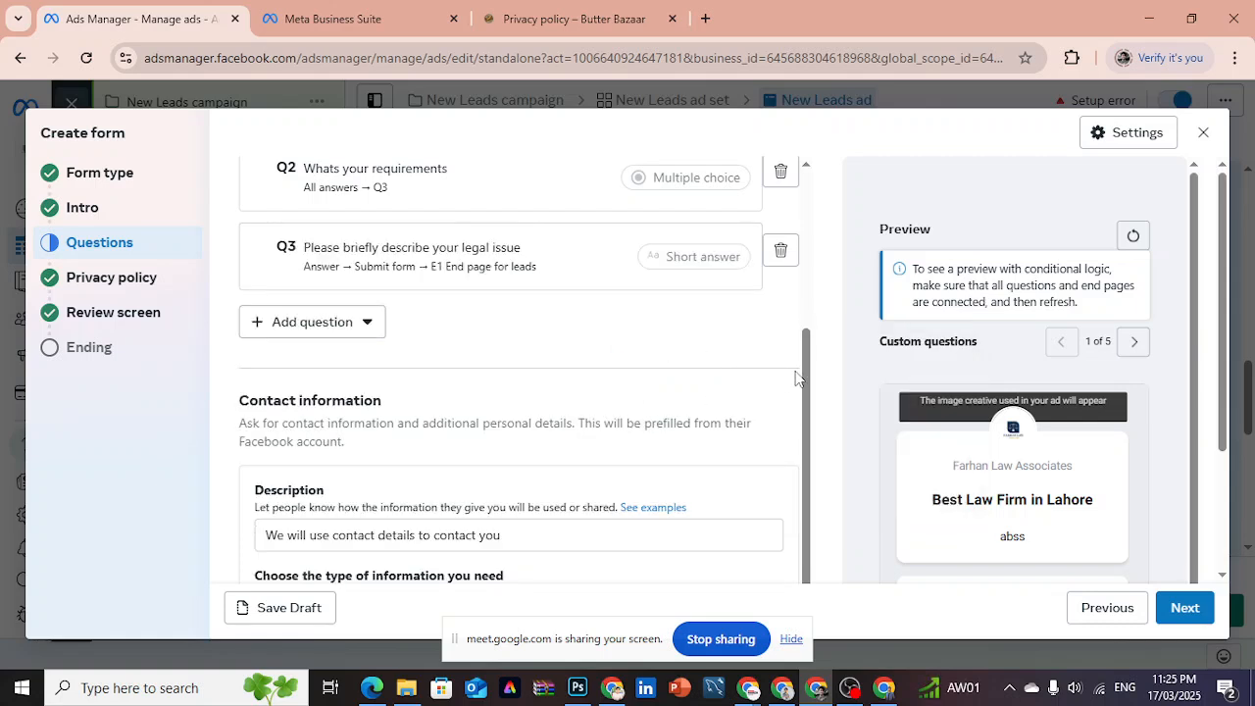
# - Review the answers and logic routing of the three custom questions, from the legal assistance type to the legal issue description
pyautogui.moveTo(811, 379); pyautogui.dragTo(818, 257)
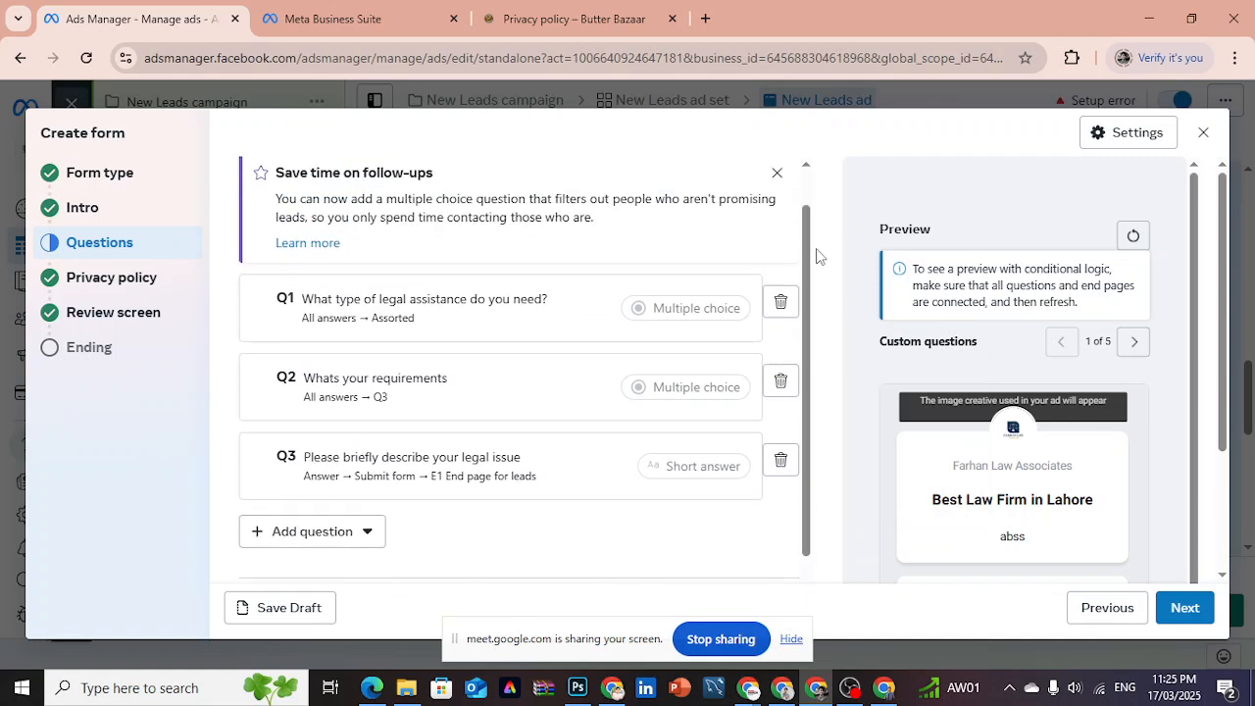
pyautogui.click(397, 324)
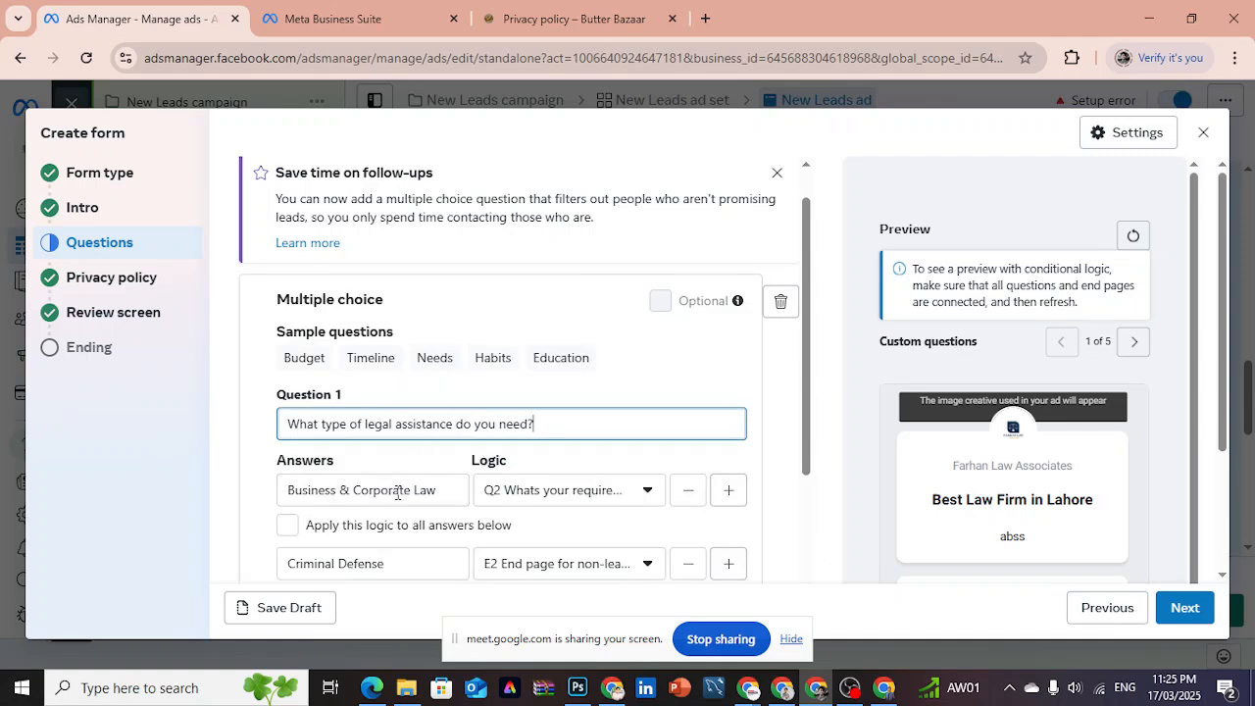
pyautogui.click(807, 371)
pyautogui.scroll(-1, 806, 370)
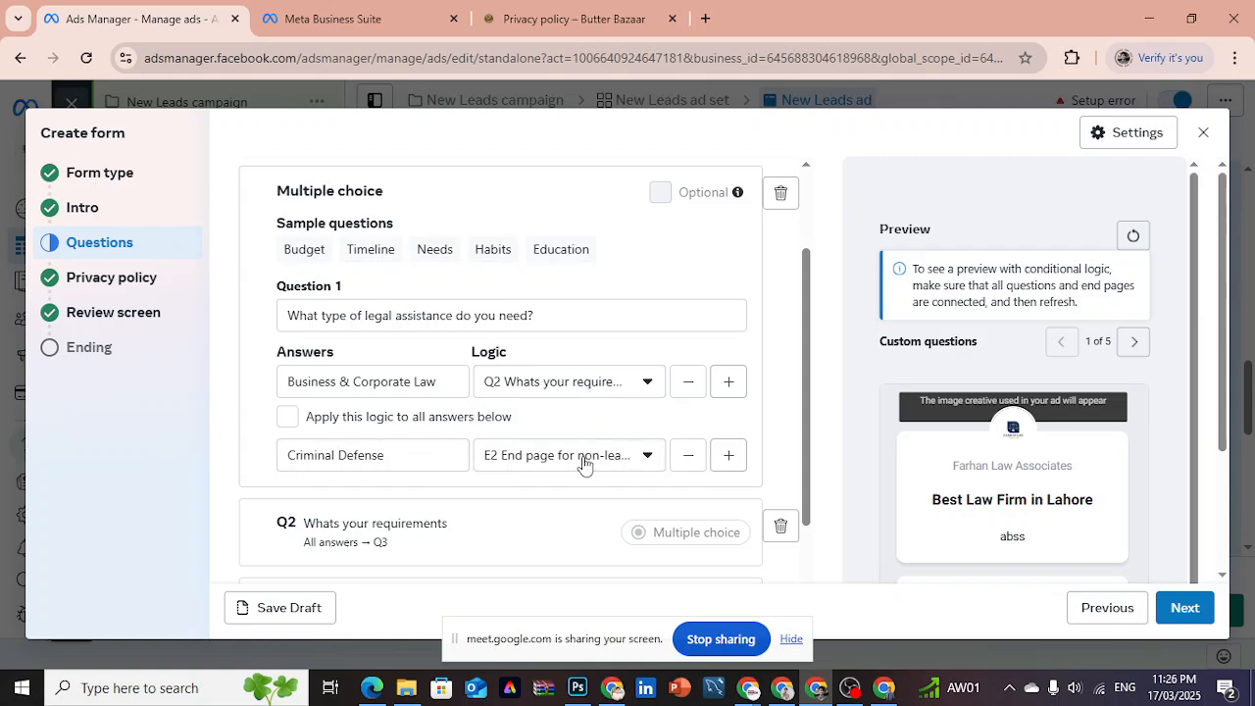
pyautogui.moveTo(811, 364); pyautogui.dragTo(799, 447)
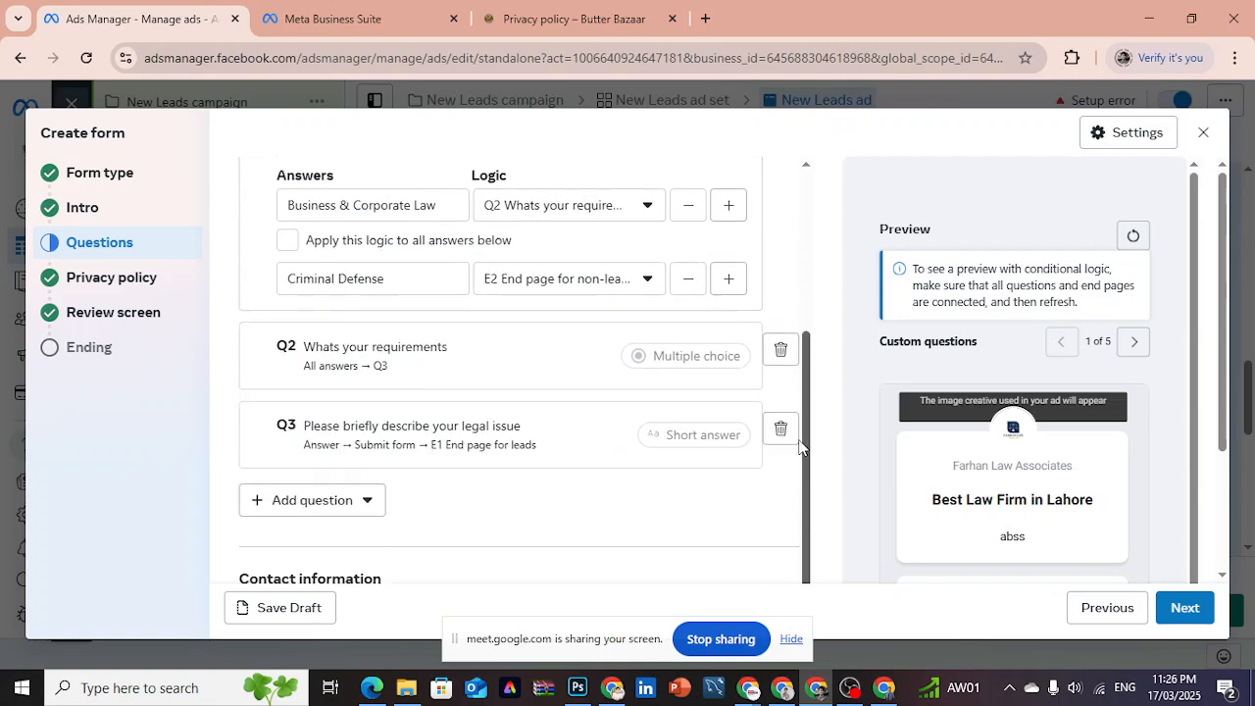
pyautogui.click(426, 382)
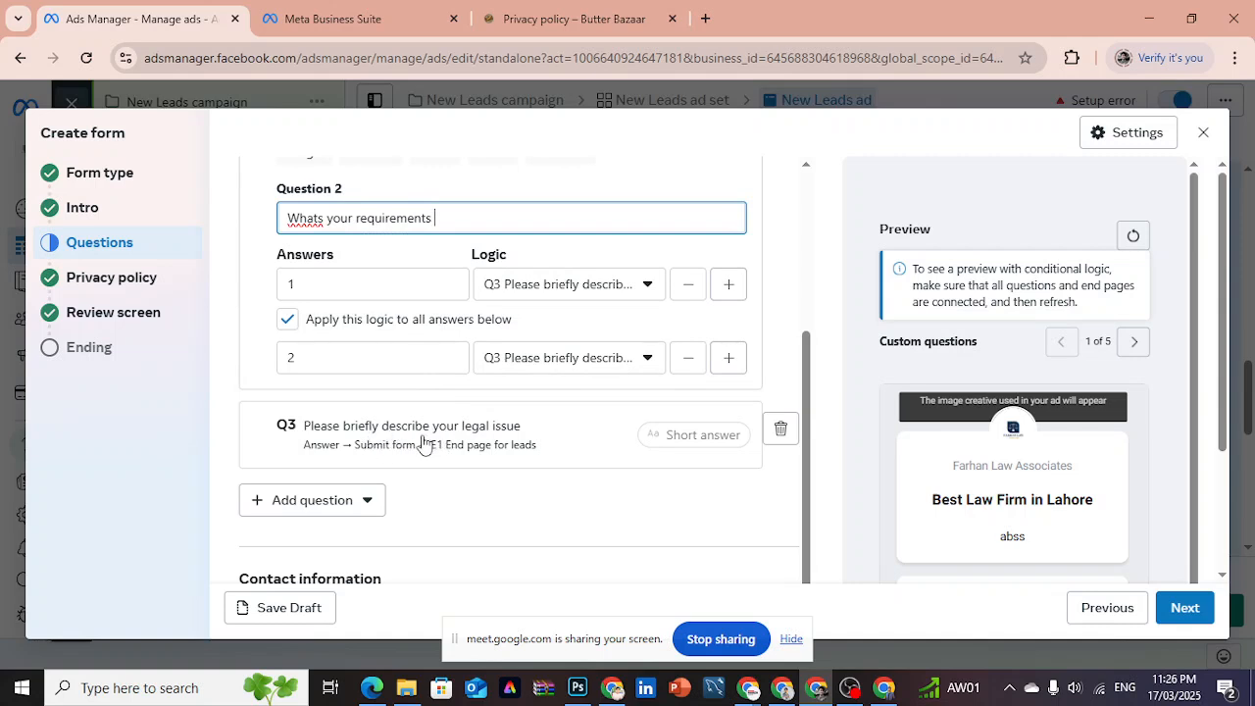
pyautogui.click(440, 443)
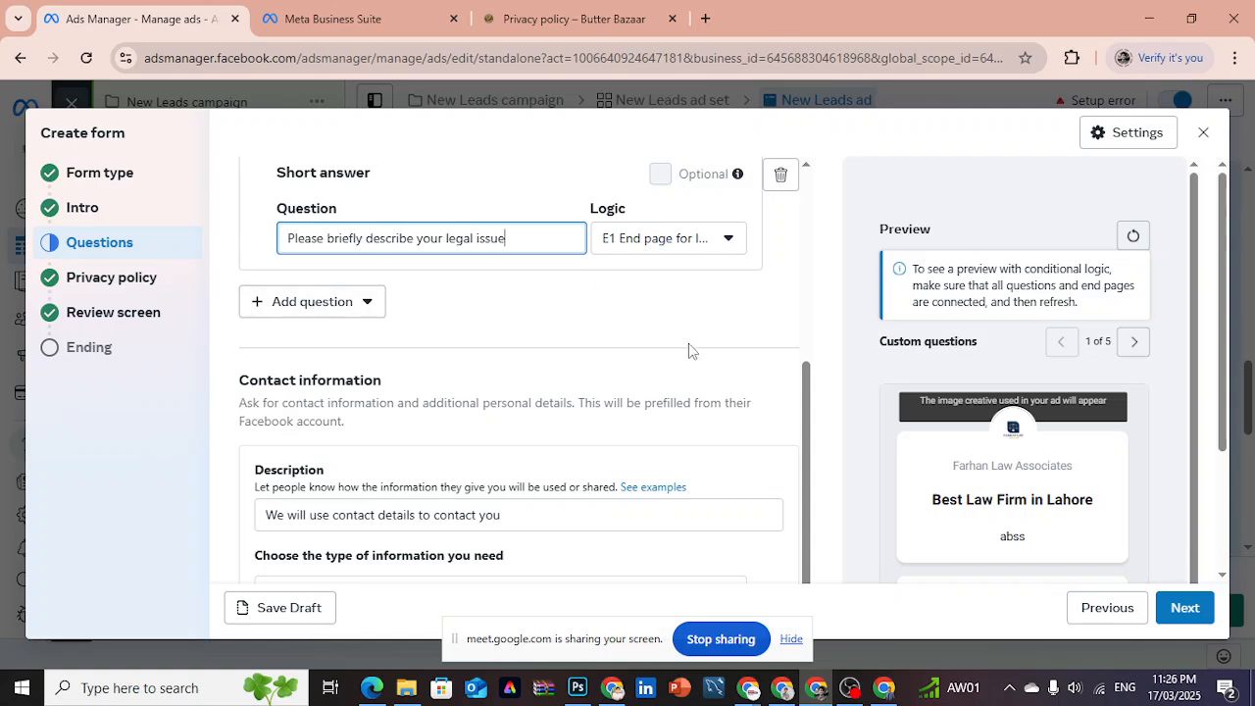
pyautogui.moveTo(813, 421); pyautogui.dragTo(813, 470)
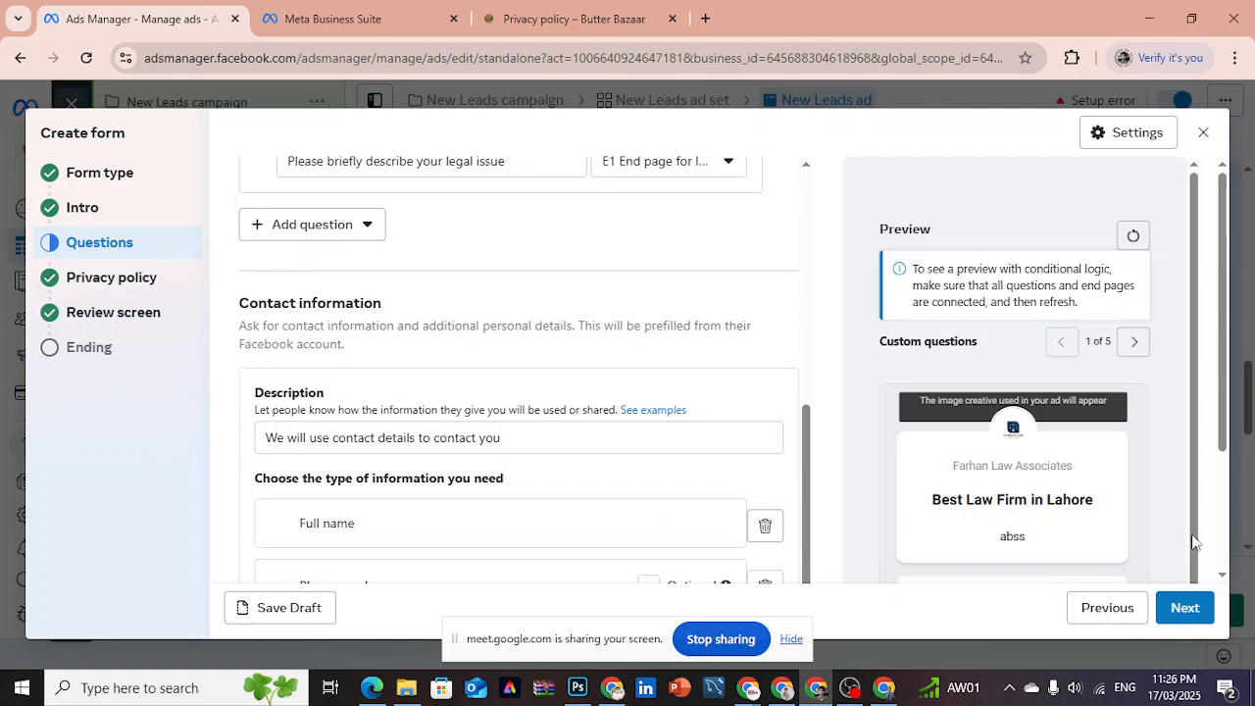
# - Advance the form past the privacy policy and review screen to its Ending section
pyautogui.click(1184, 612)
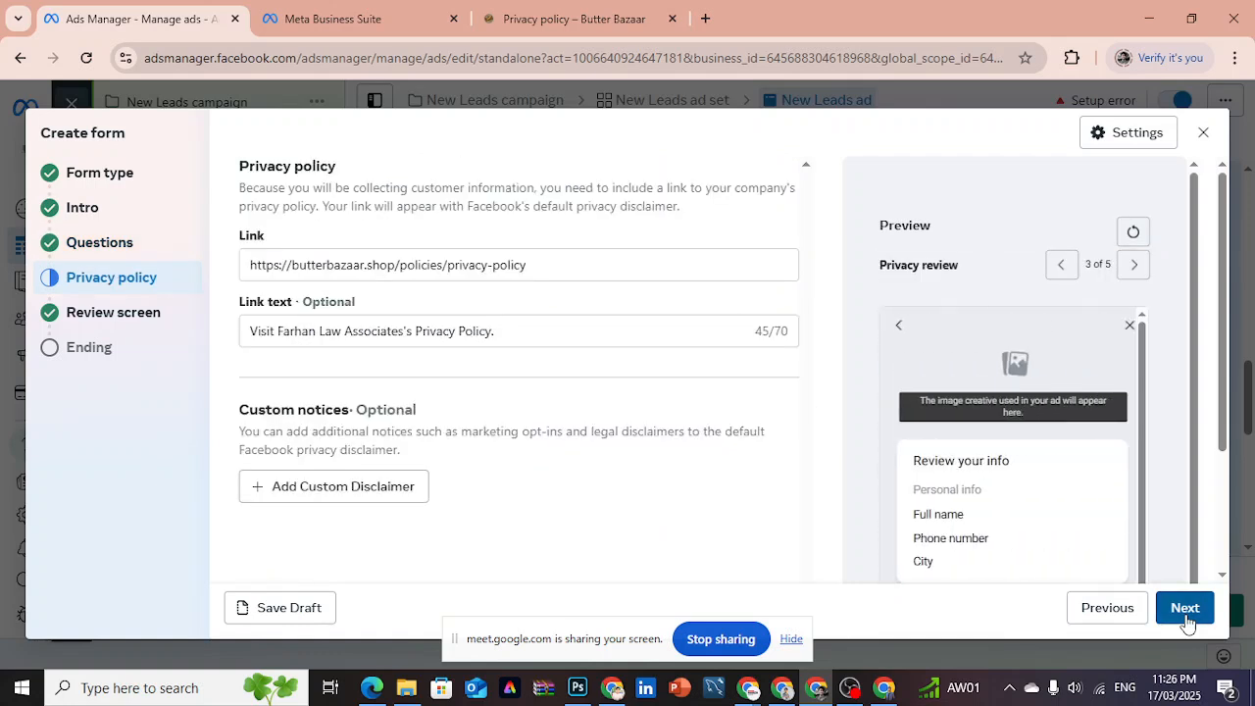
pyautogui.click(1185, 612)
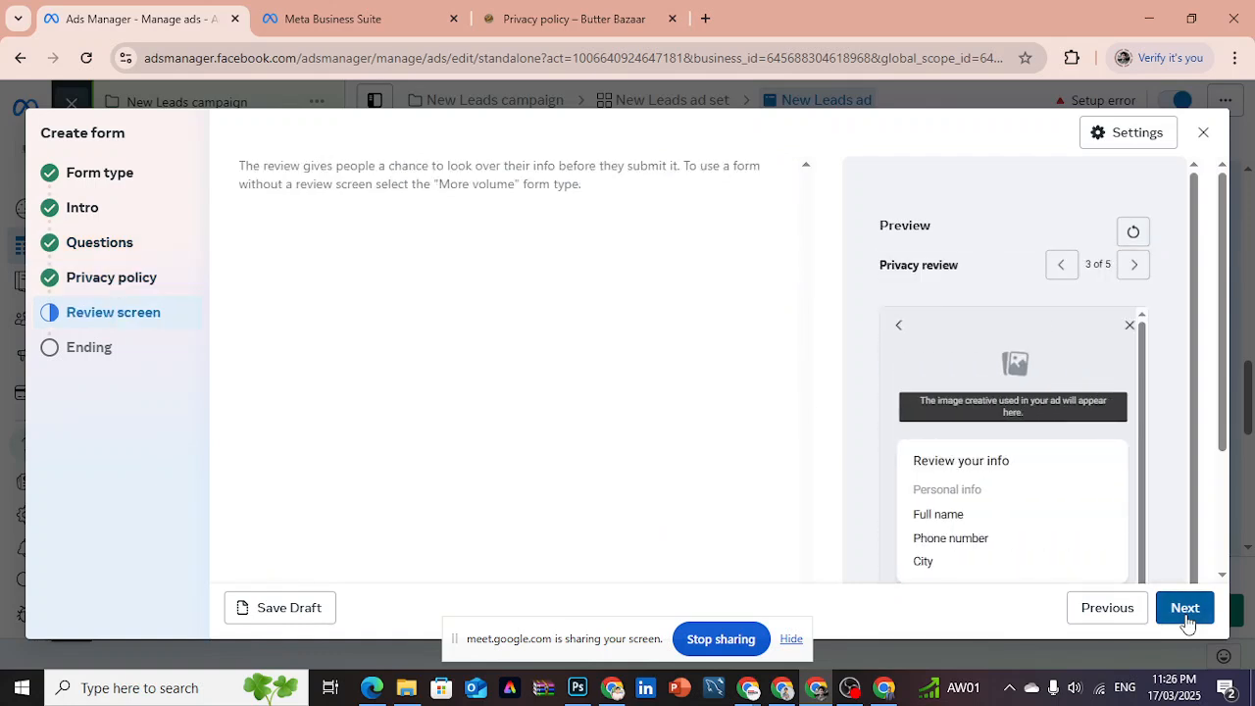
pyautogui.click(1184, 609)
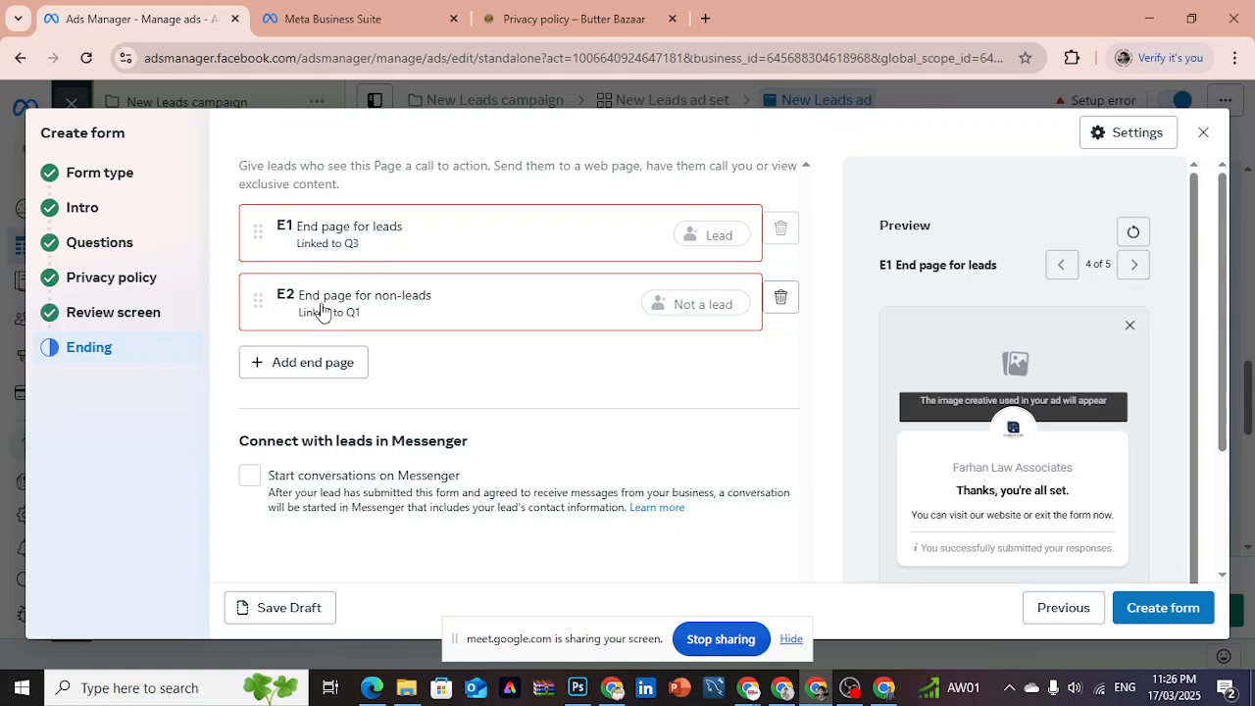
# - Examine the E2 End page for non-leads, including its headline, description, call-to-action text, link field and preview
pyautogui.click(412, 317)
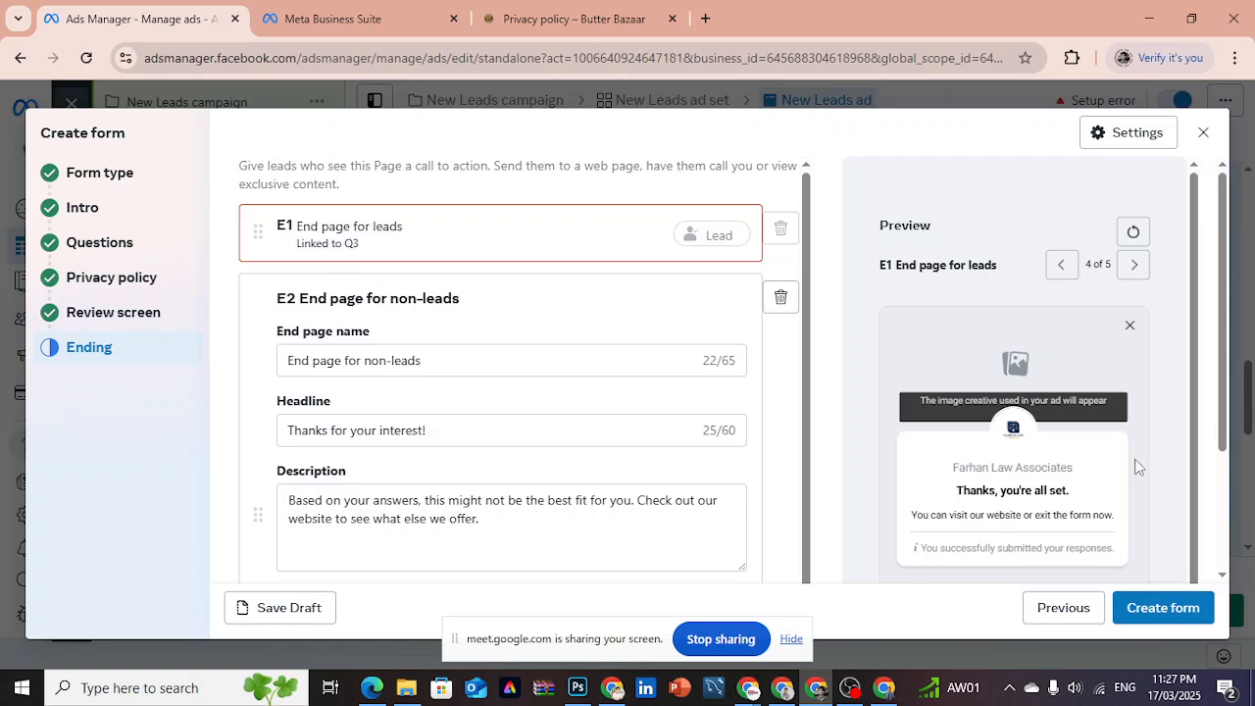
pyautogui.click(1134, 265)
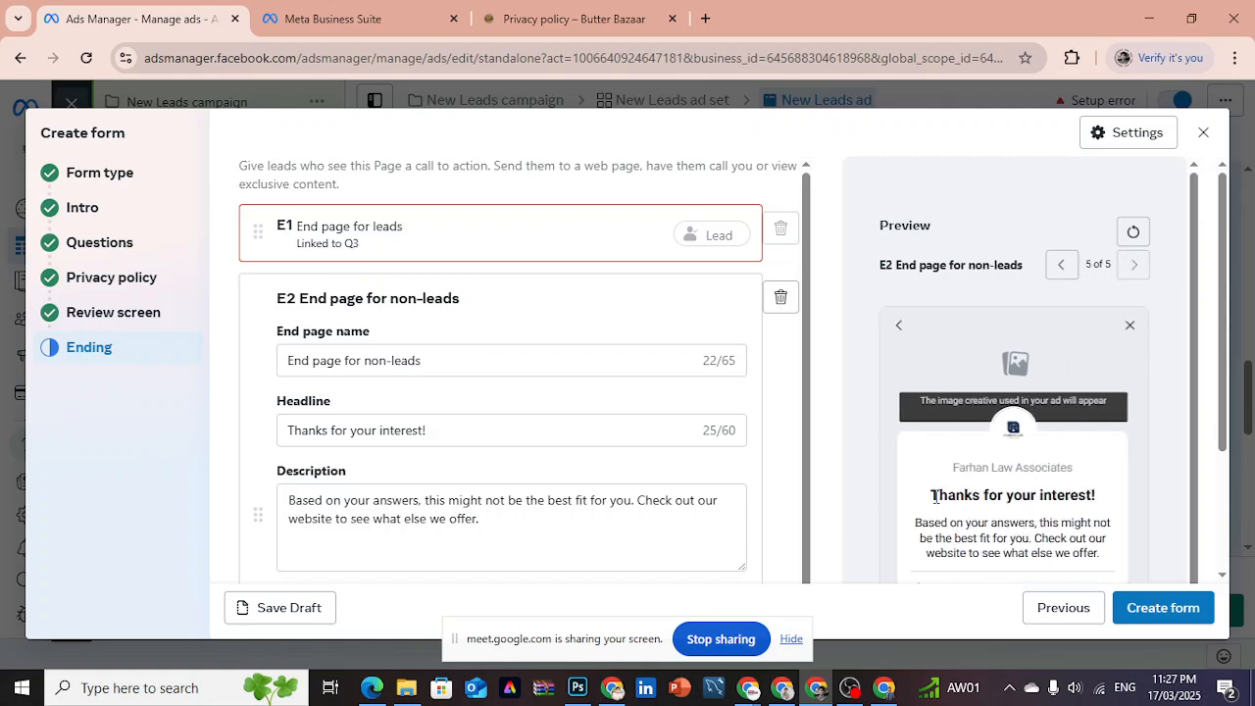
pyautogui.moveTo(931, 496); pyautogui.dragTo(1107, 497)
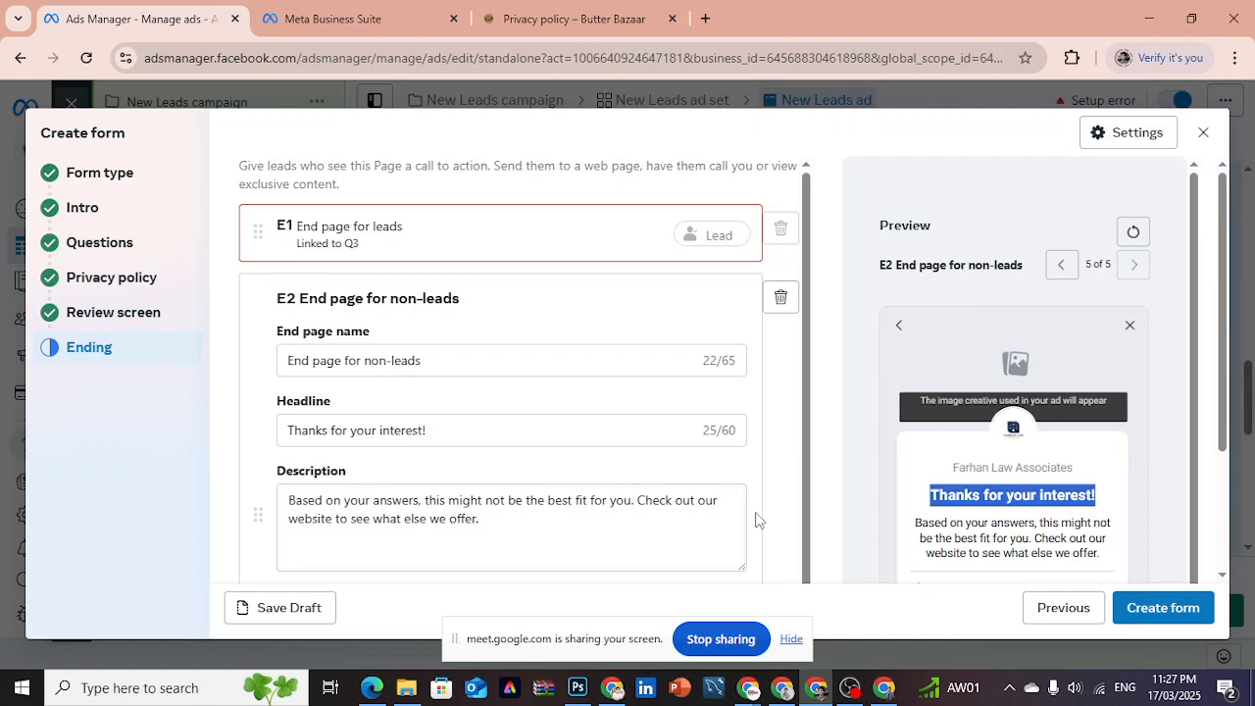
pyautogui.click(492, 521)
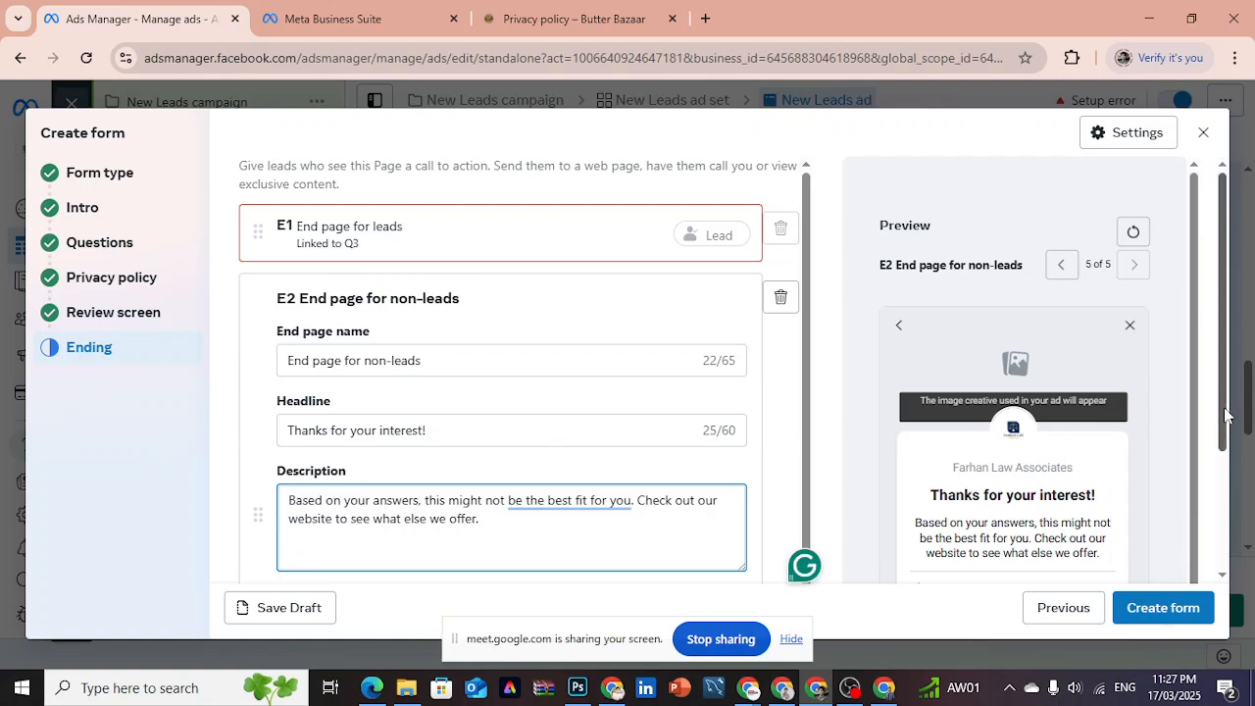
pyautogui.scroll(-2, 1226, 416)
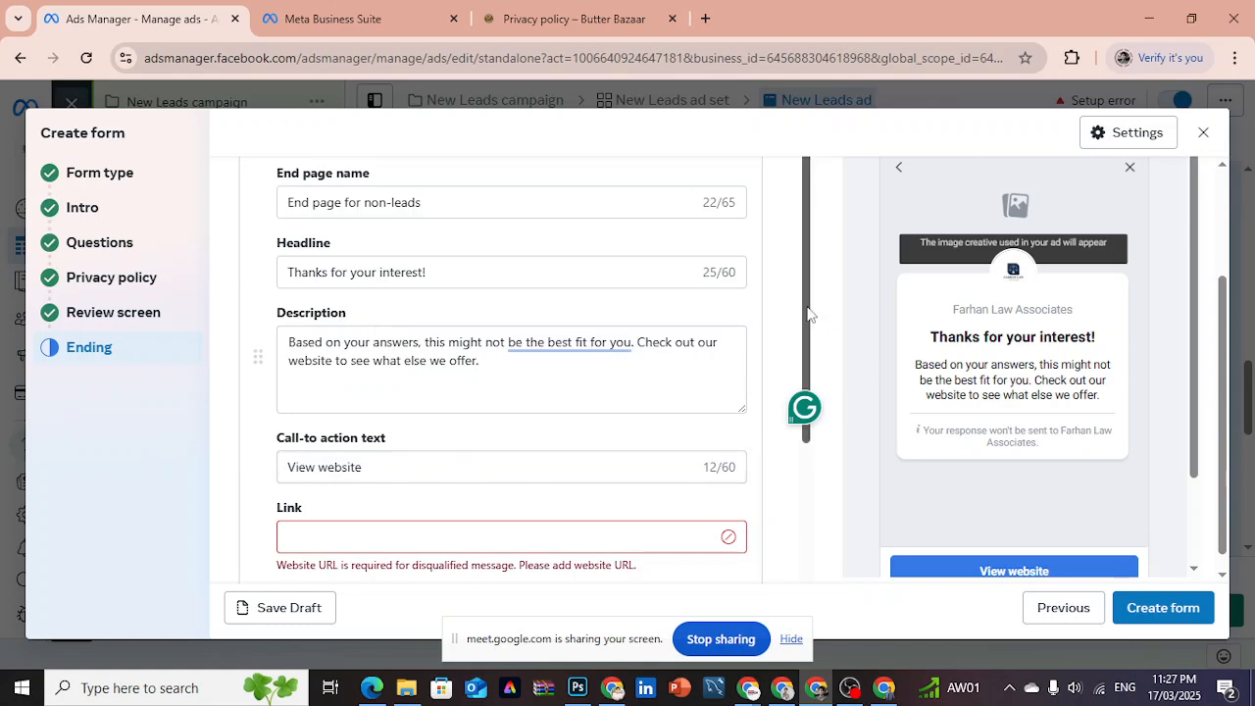
pyautogui.moveTo(809, 314); pyautogui.dragTo(804, 281)
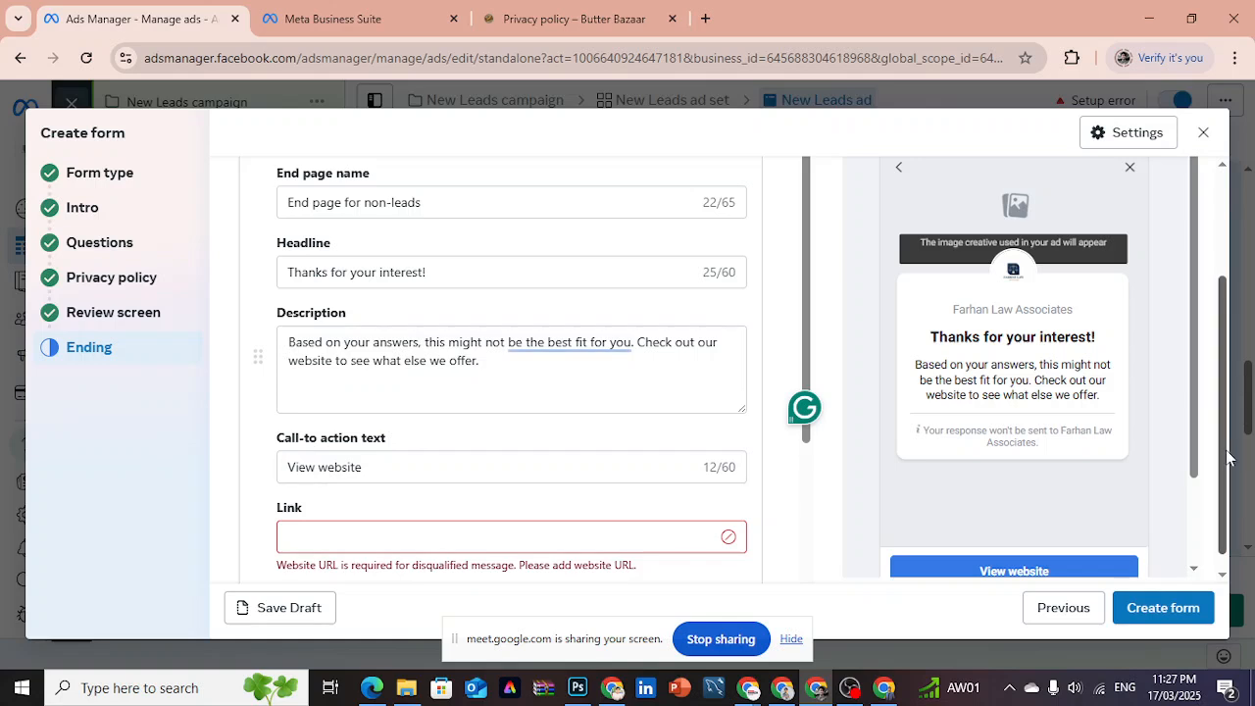
pyautogui.scroll(1, 1227, 457)
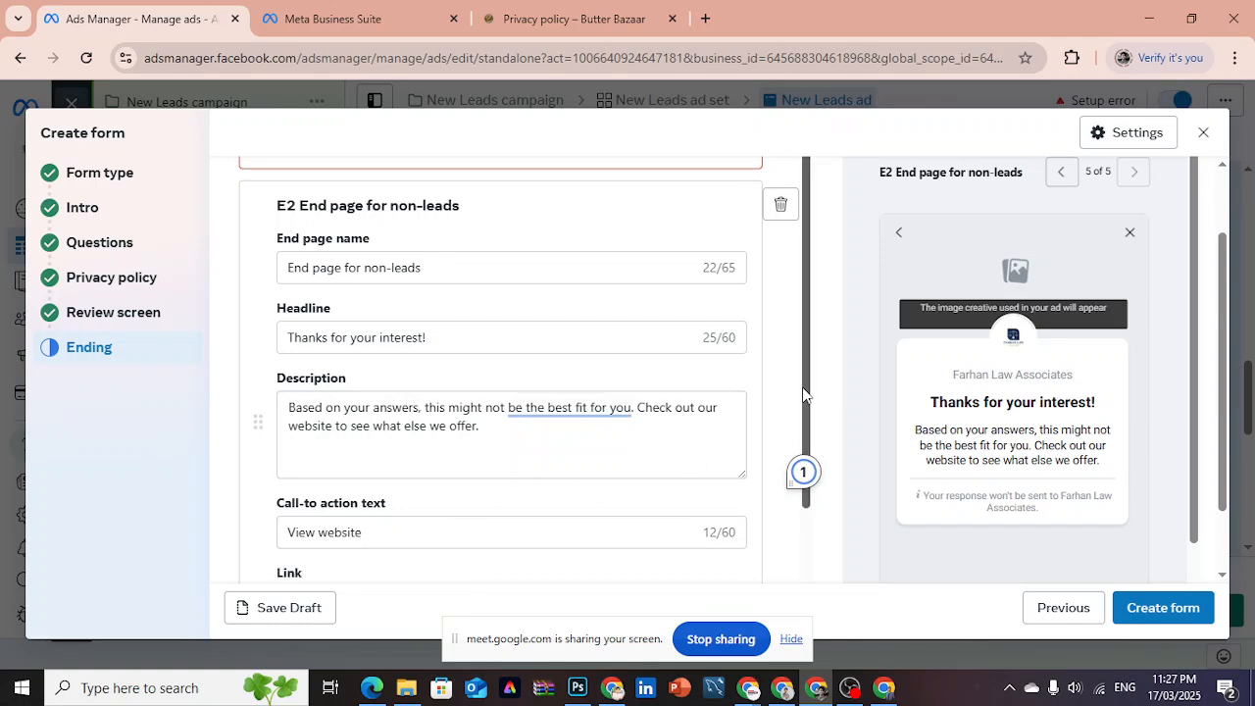
pyautogui.scroll(-2, 811, 488)
pyautogui.click(598, 473)
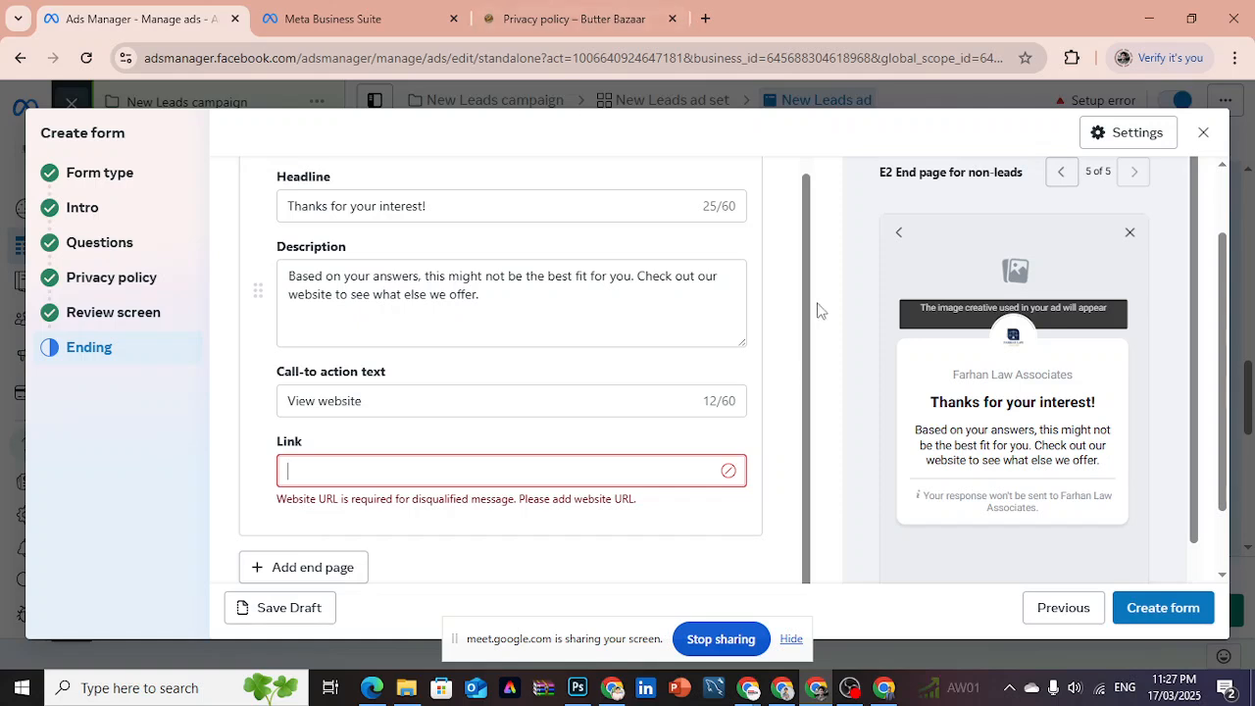
pyautogui.scroll(2, 806, 323)
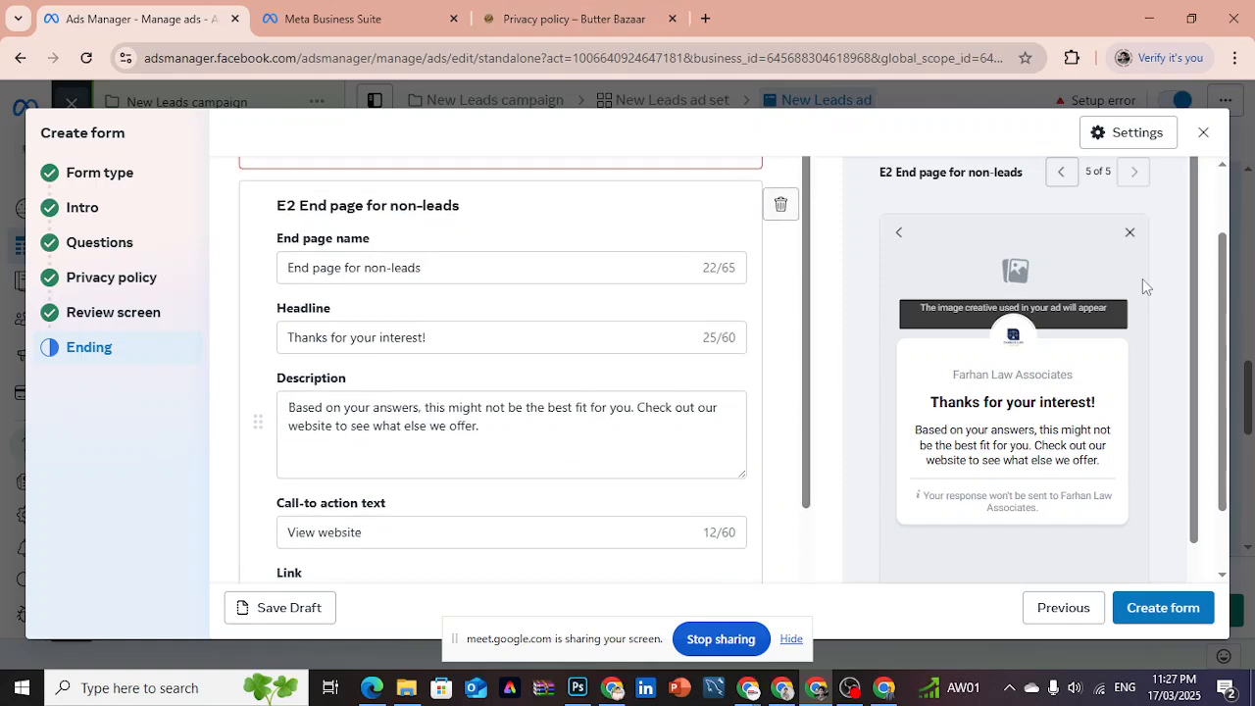
pyautogui.scroll(1, 1225, 392)
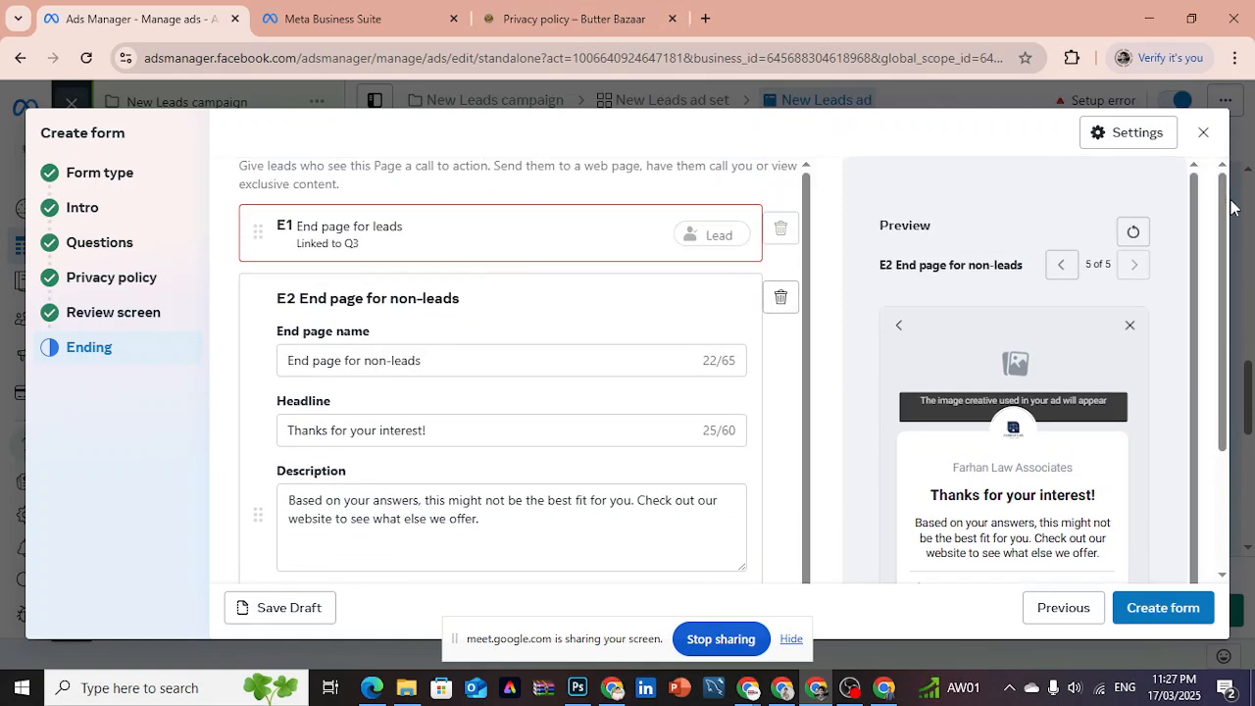
# - Open the E1 End page for leads and try View File and Call Business as its additional action
pyautogui.click(485, 240)
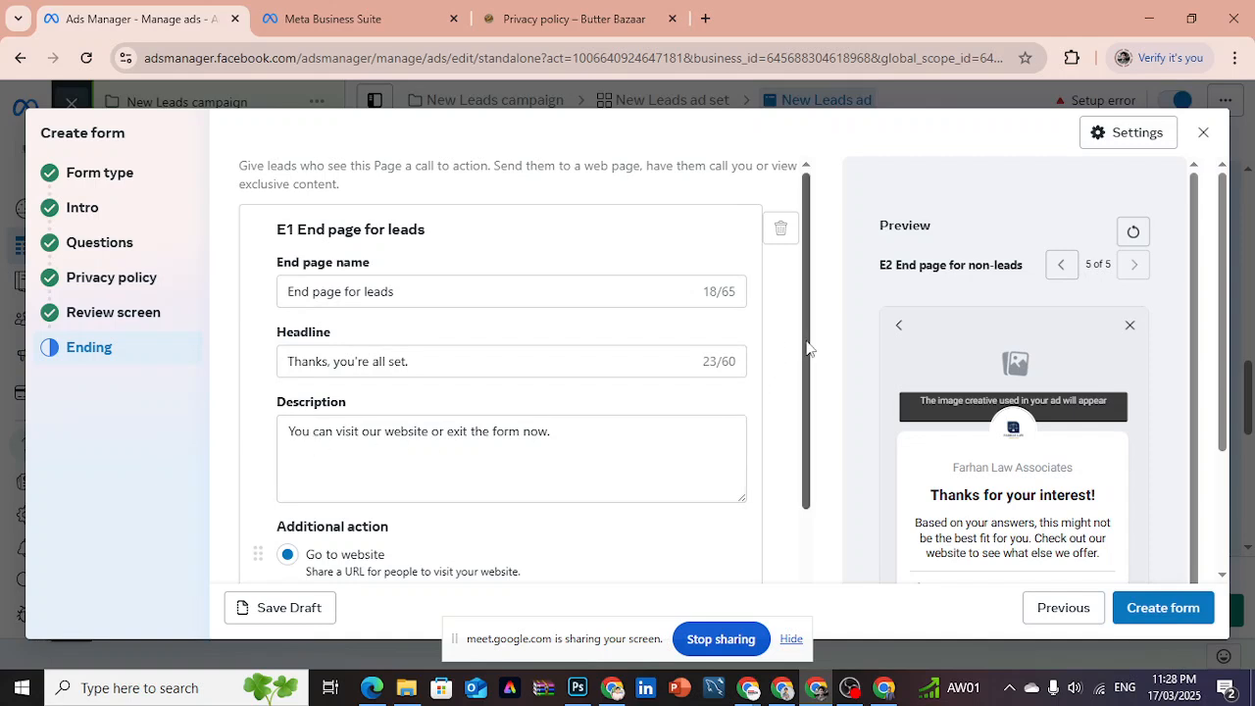
pyautogui.moveTo(806, 355); pyautogui.dragTo(794, 464)
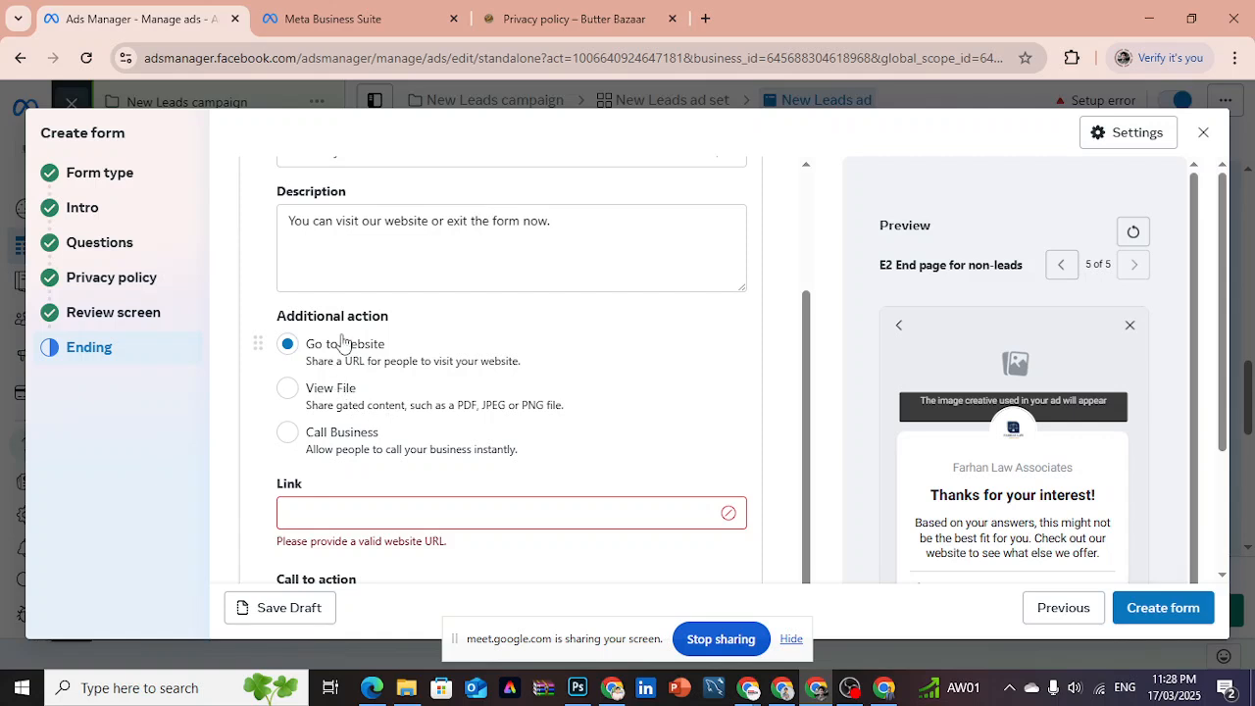
pyautogui.click(288, 389)
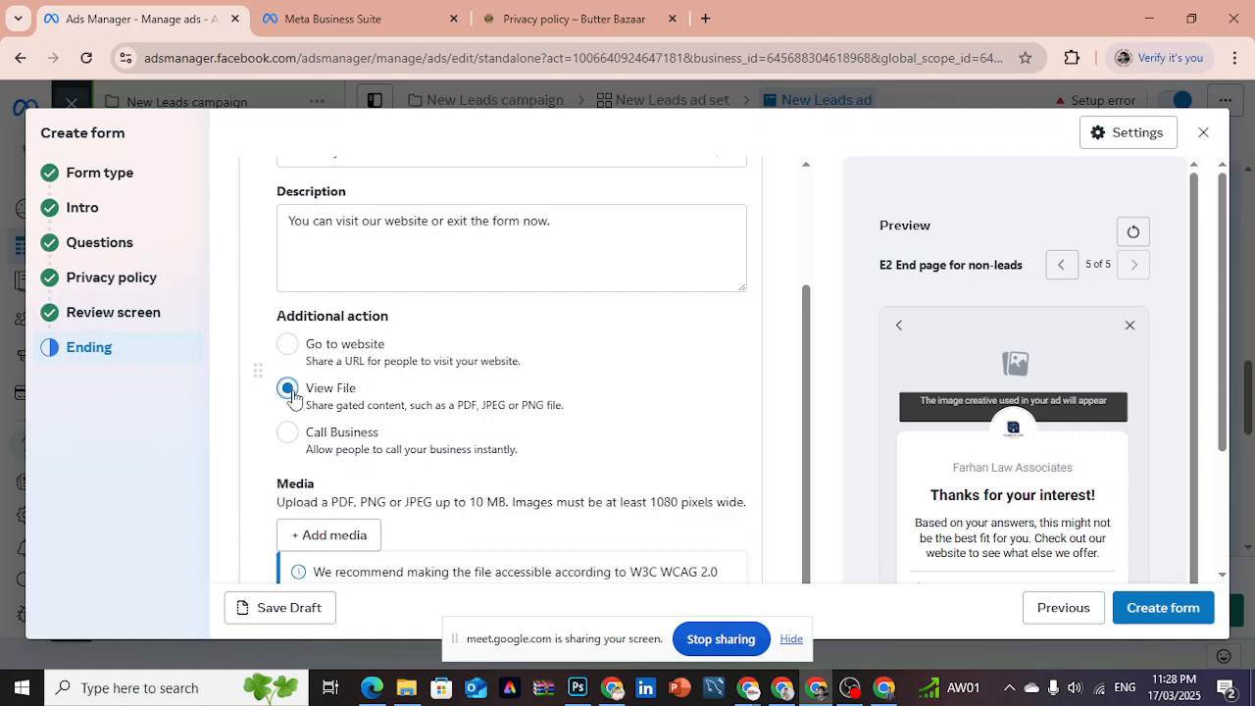
pyautogui.click(284, 437)
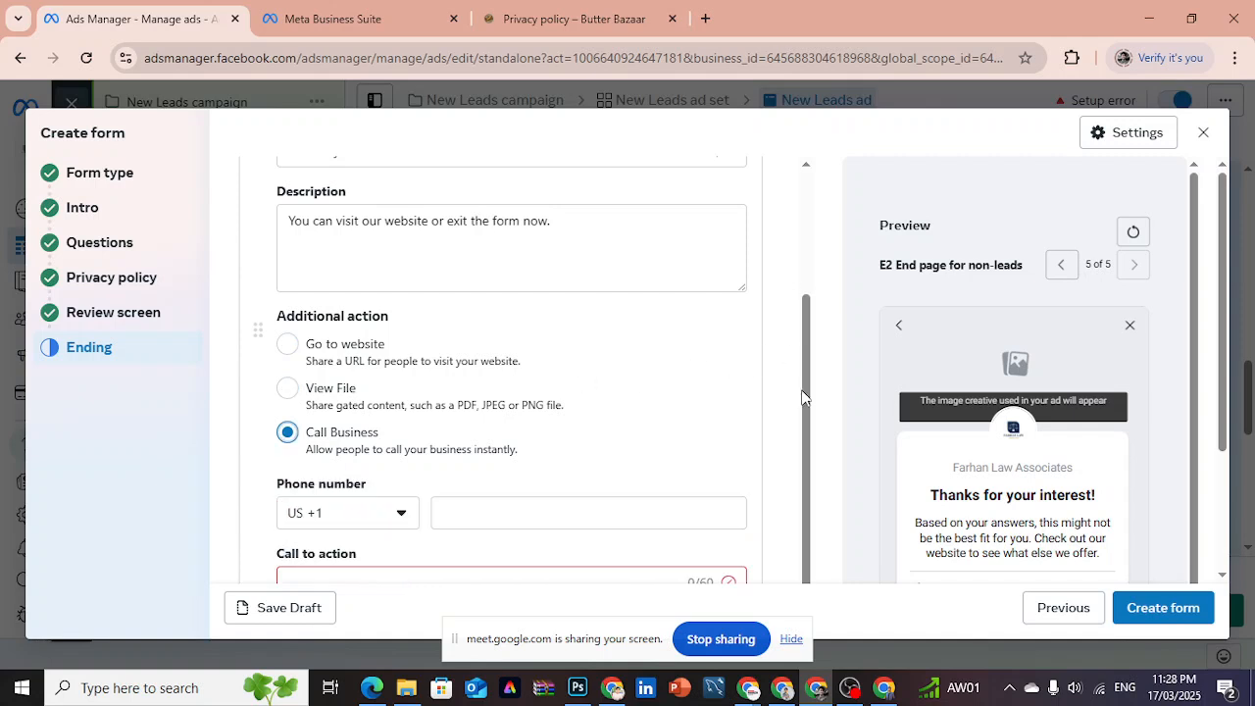
# - Look over the Call Business fields of the leads end page, and close the lead form, discarding the work in progress
pyautogui.moveTo(805, 392)
pyautogui.mouseDown()
pyautogui.moveTo(808, 506)
pyautogui.moveTo(803, 400)
pyautogui.mouseUp()
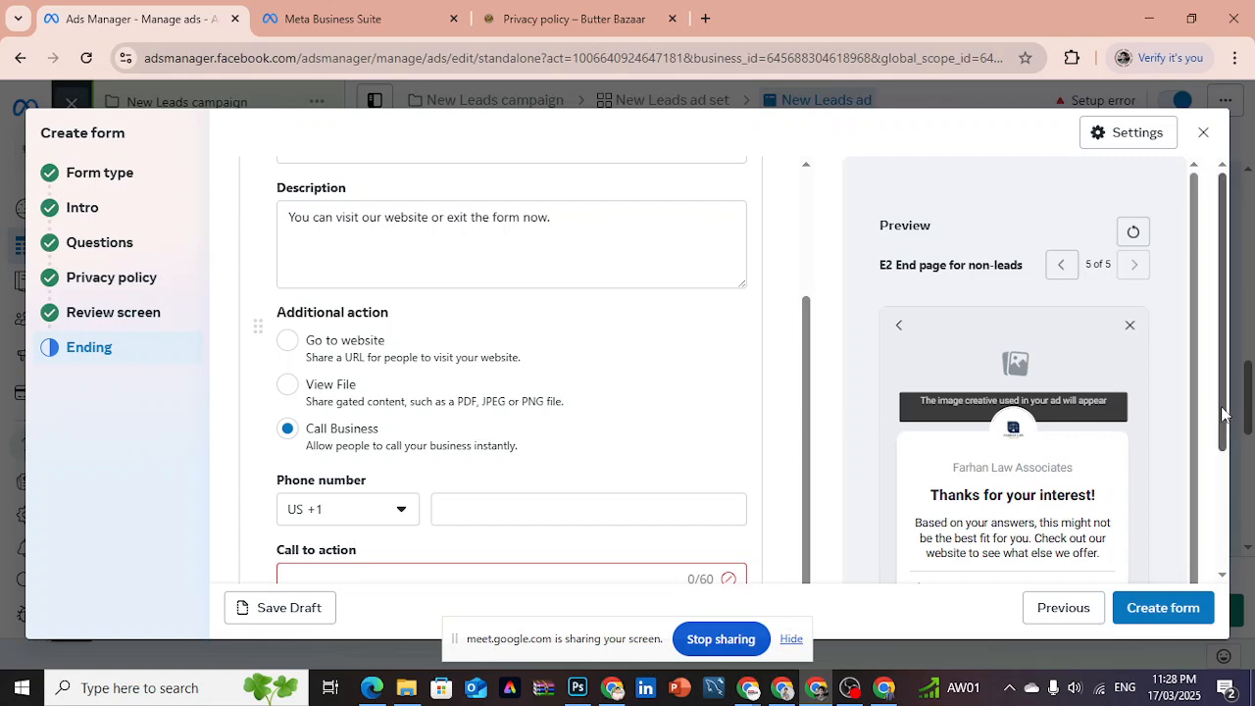
pyautogui.scroll(-2, 1225, 441)
pyautogui.scroll(1, 1235, 508)
pyautogui.scroll(-1, 1235, 529)
pyautogui.scroll(1, 1240, 520)
pyautogui.scroll(-1, 1237, 549)
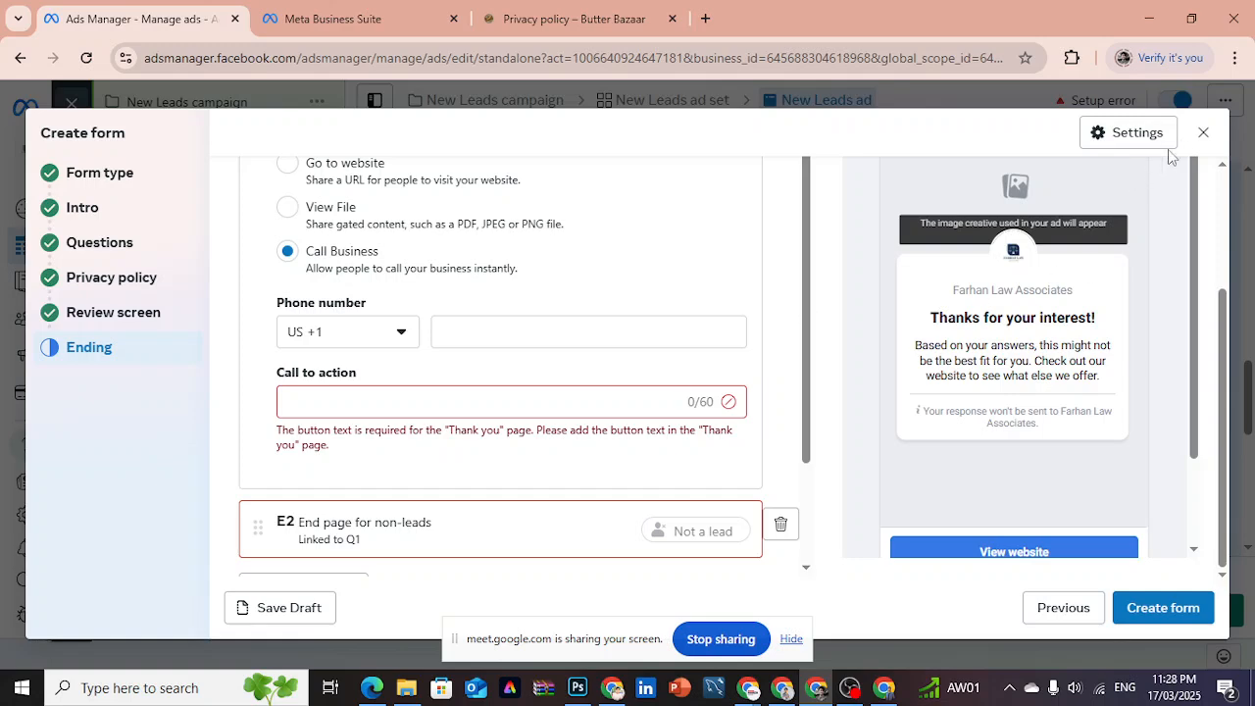
pyautogui.click(1202, 137)
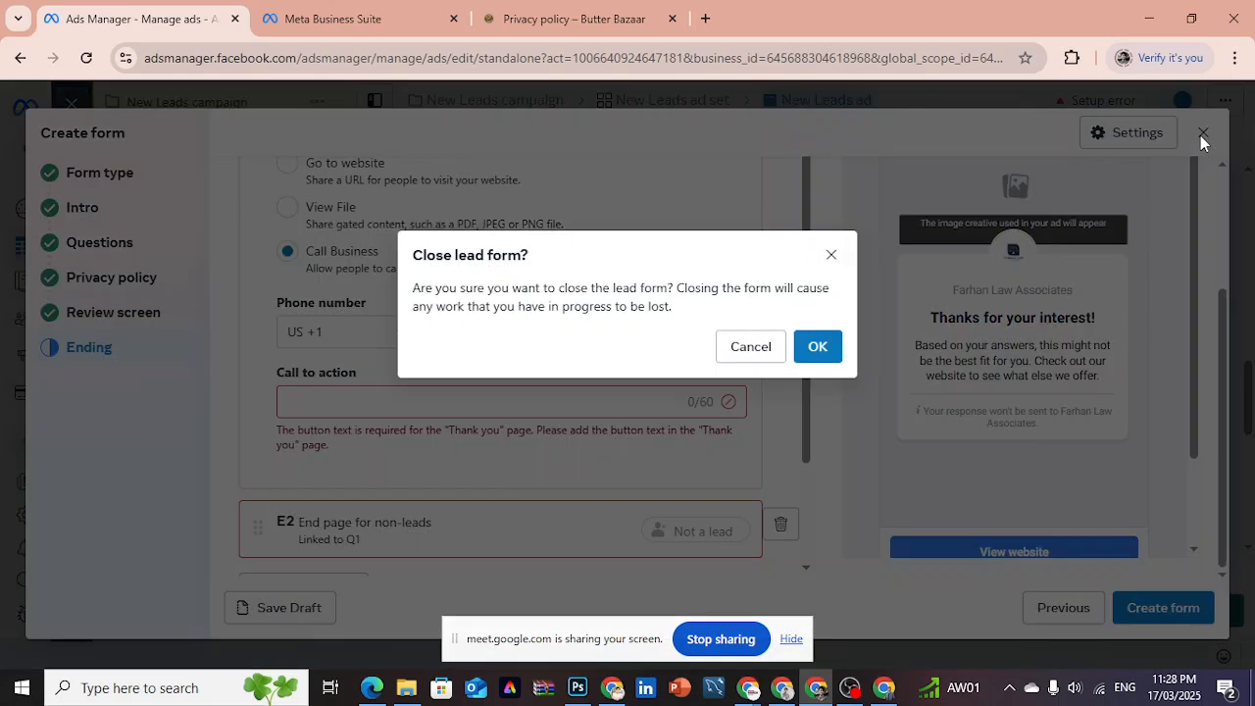
pyautogui.click(818, 347)
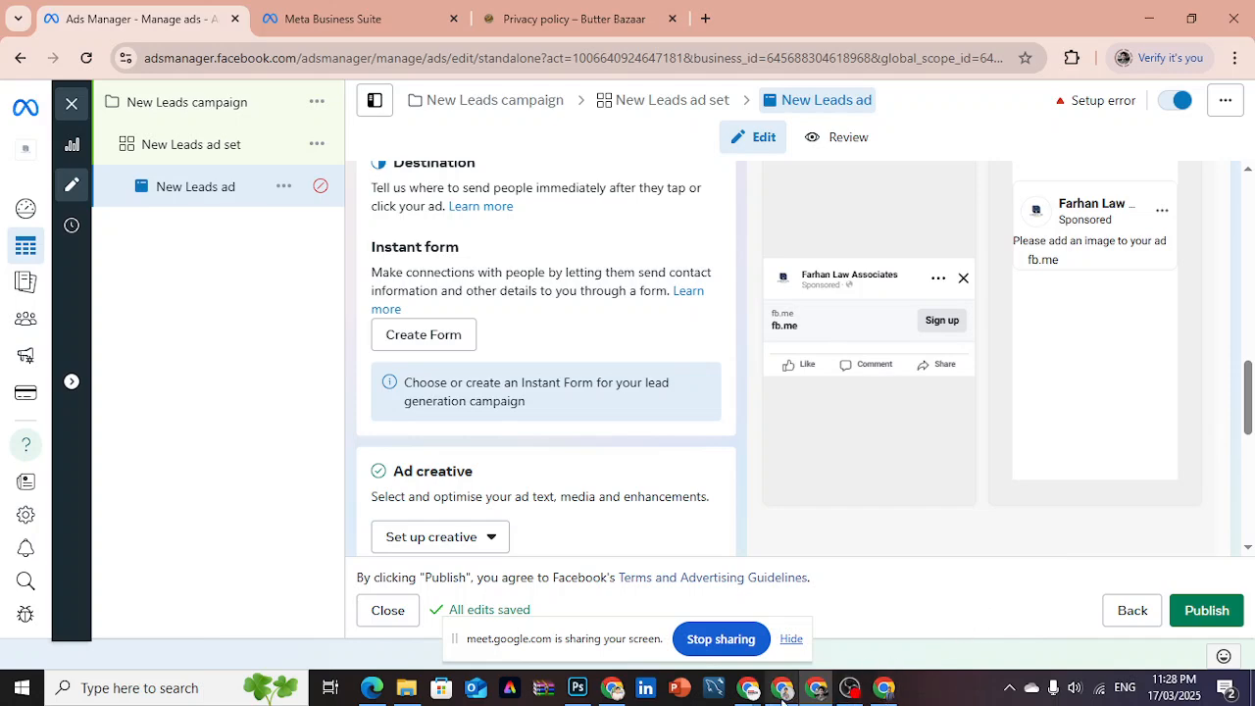
# - Check the Google Meet call and return to the ad editor in Ads Manager
pyautogui.moveTo(781, 690)
pyautogui.click(722, 647)
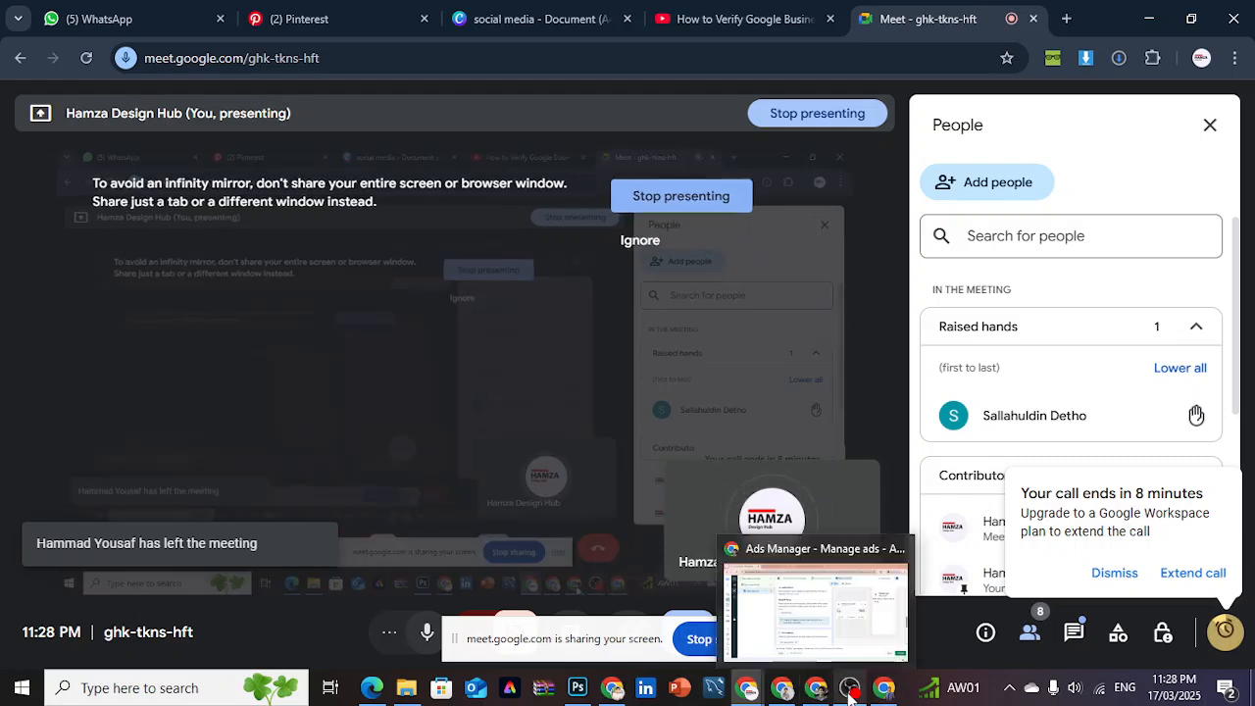
pyautogui.click(794, 603)
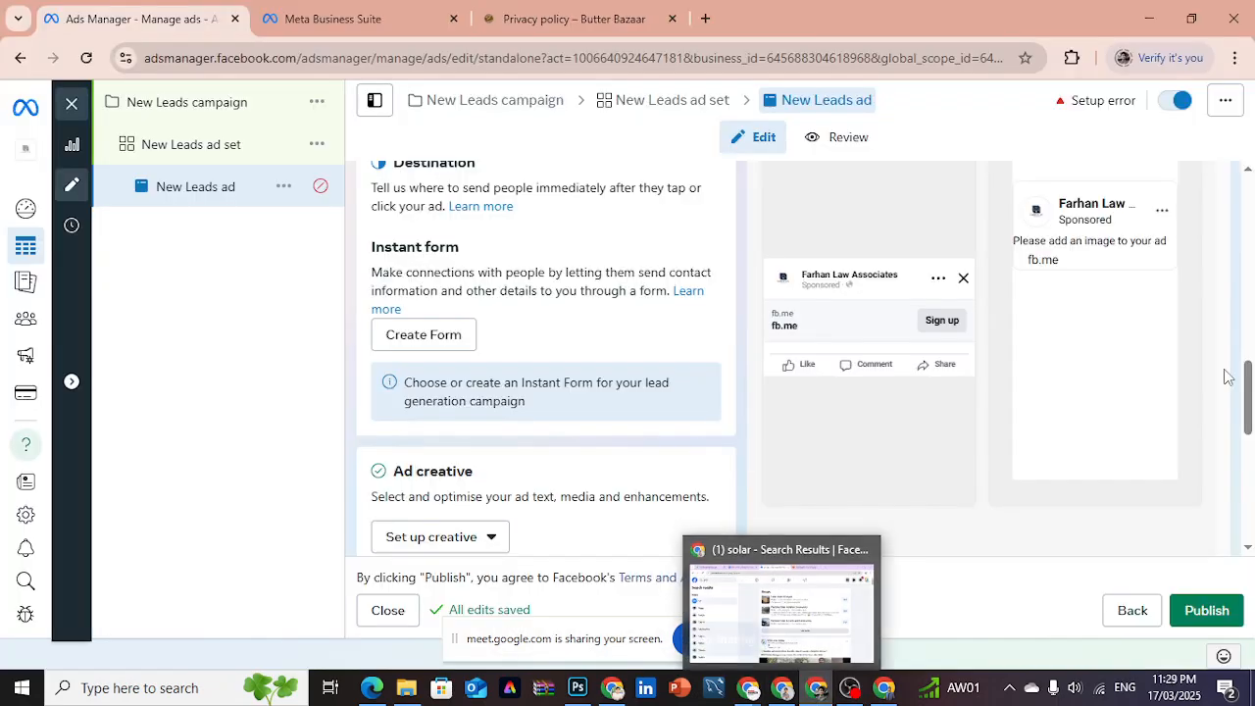
# - Open the creative setup for the New Leads ad as an image ad
pyautogui.moveTo(1248, 403)
pyautogui.mouseDown()
pyautogui.moveTo(1248, 475)
pyautogui.moveTo(1247, 419)
pyautogui.mouseUp()
pyautogui.moveTo(1248, 410); pyautogui.dragTo(1249, 367)
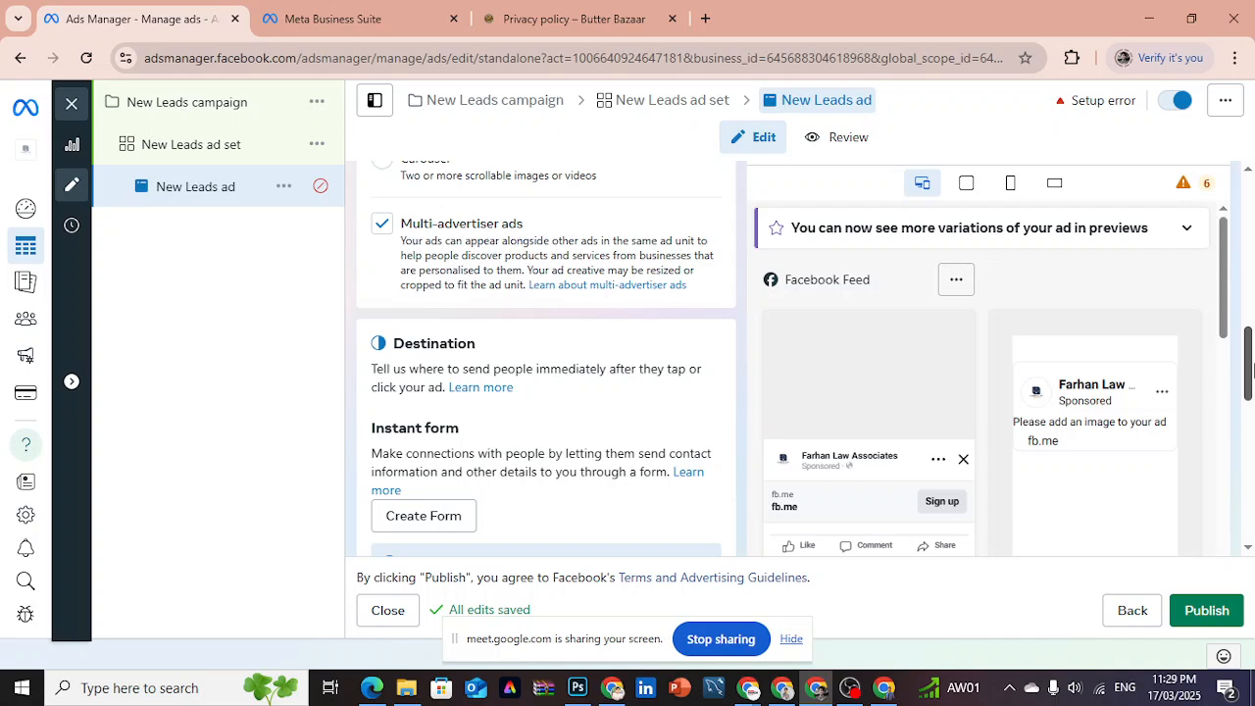
pyautogui.moveTo(1252, 343); pyautogui.dragTo(1251, 422)
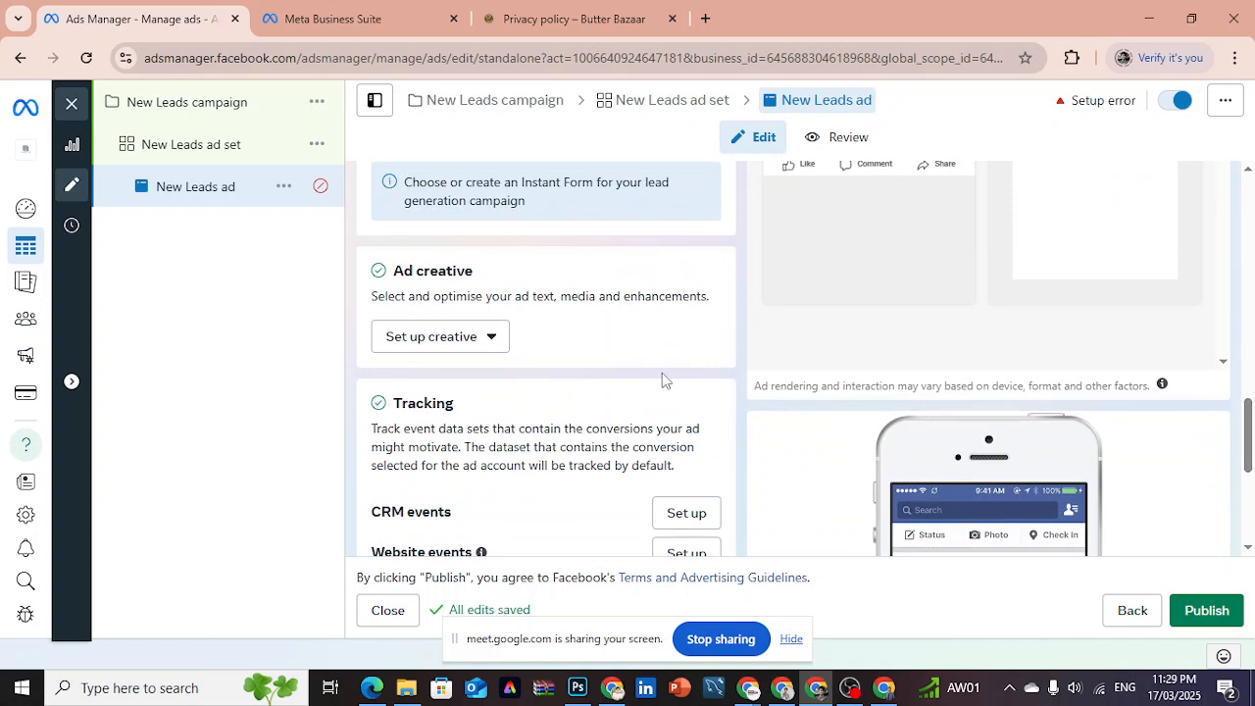
pyautogui.click(467, 348)
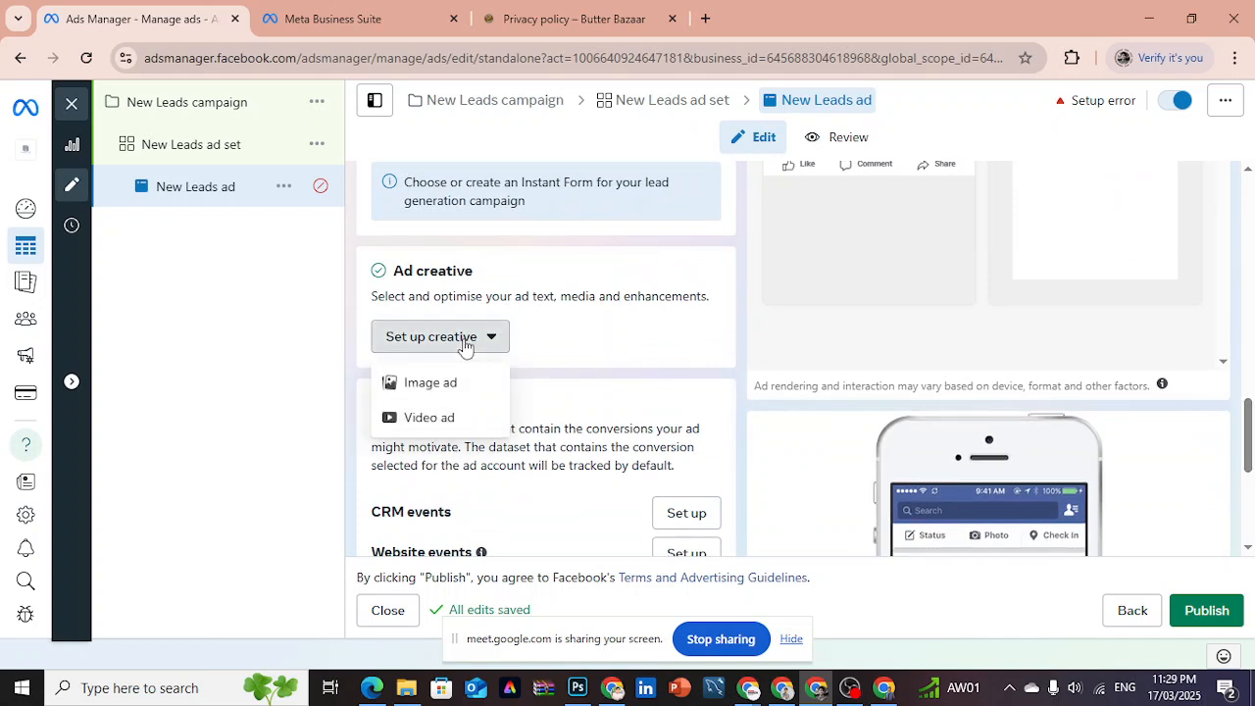
pyautogui.click(463, 346)
pyautogui.click(464, 346)
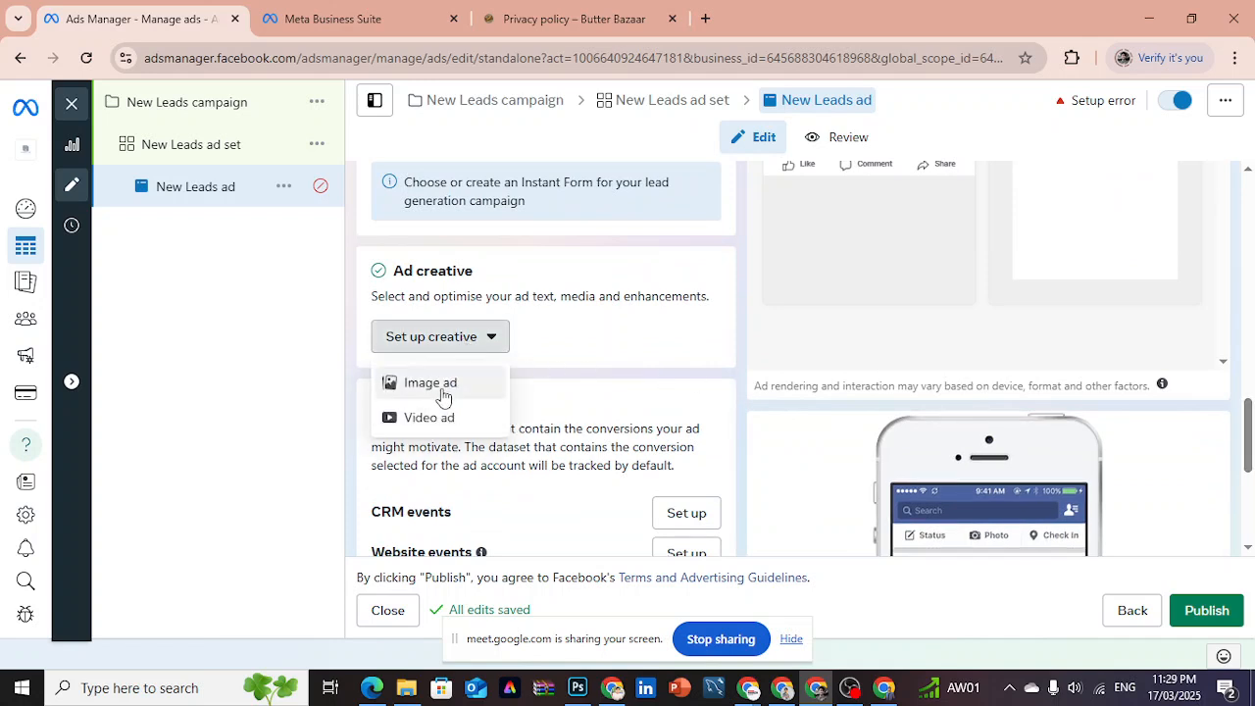
pyautogui.click(443, 396)
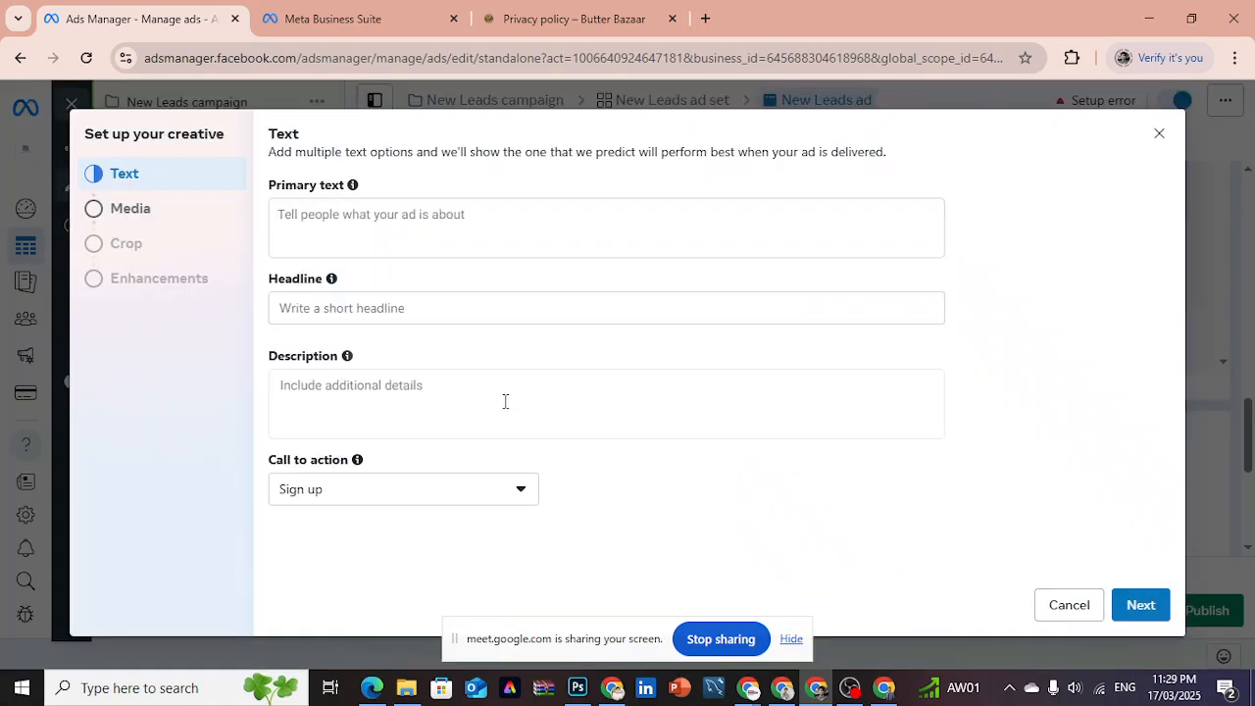
# - Examine the available call-to-action choices and the empty description and headline fields, keeping Sign up selected
pyautogui.click(492, 502)
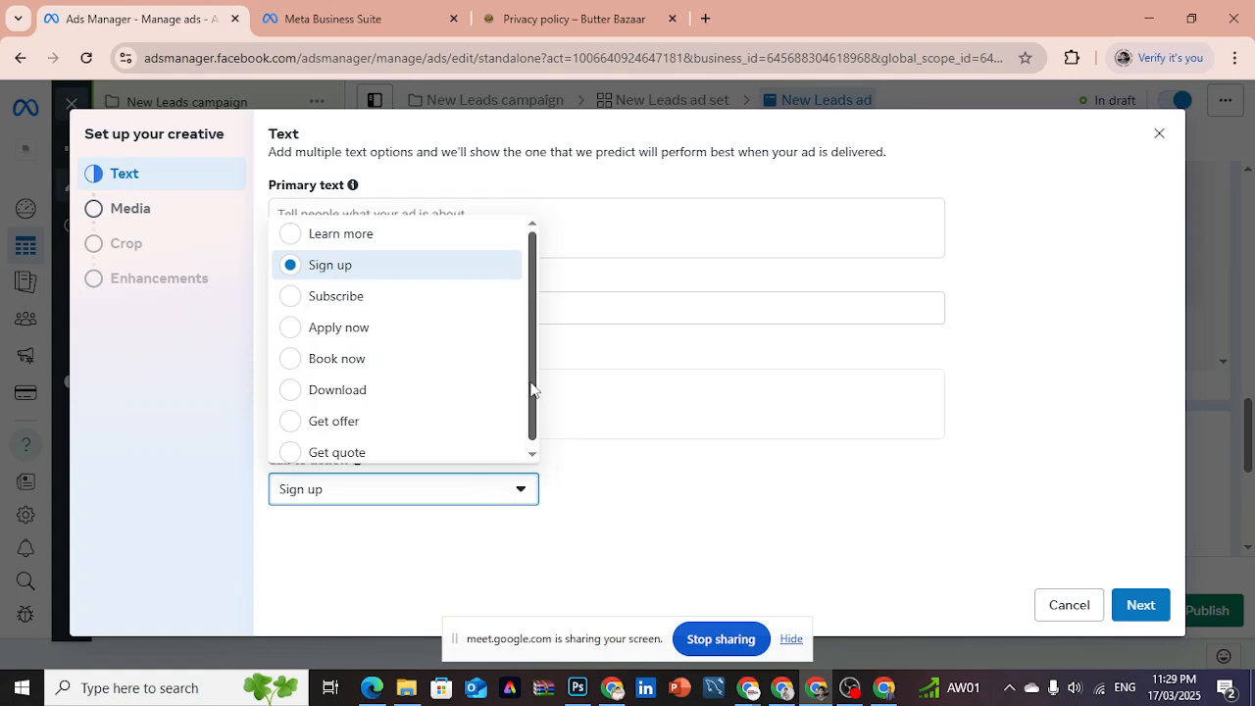
pyautogui.scroll(-1, 530, 389)
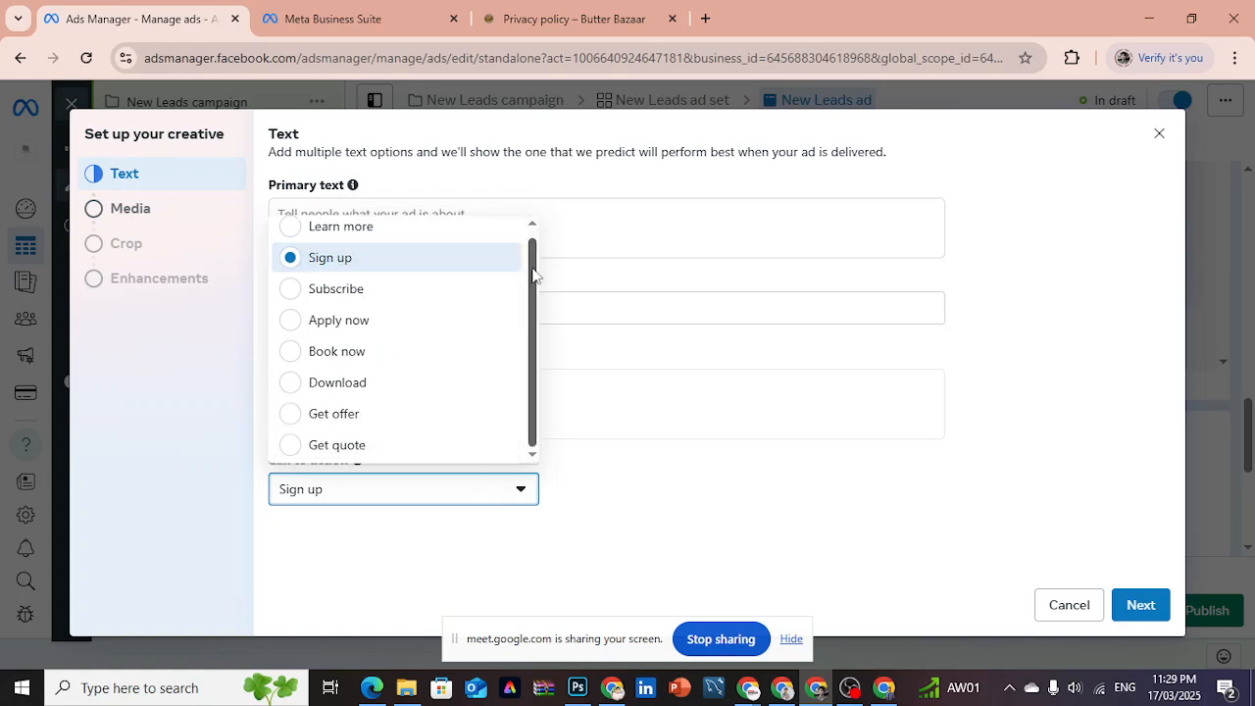
pyautogui.scroll(1, 532, 243)
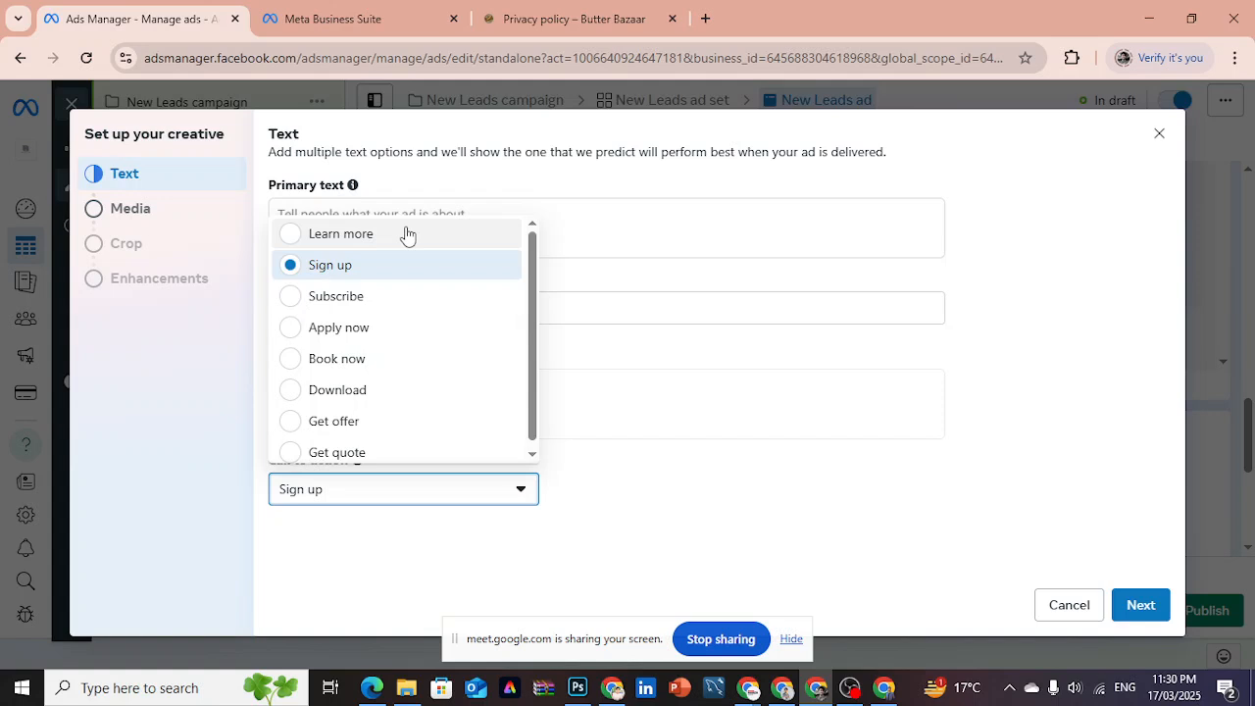
pyautogui.click(673, 402)
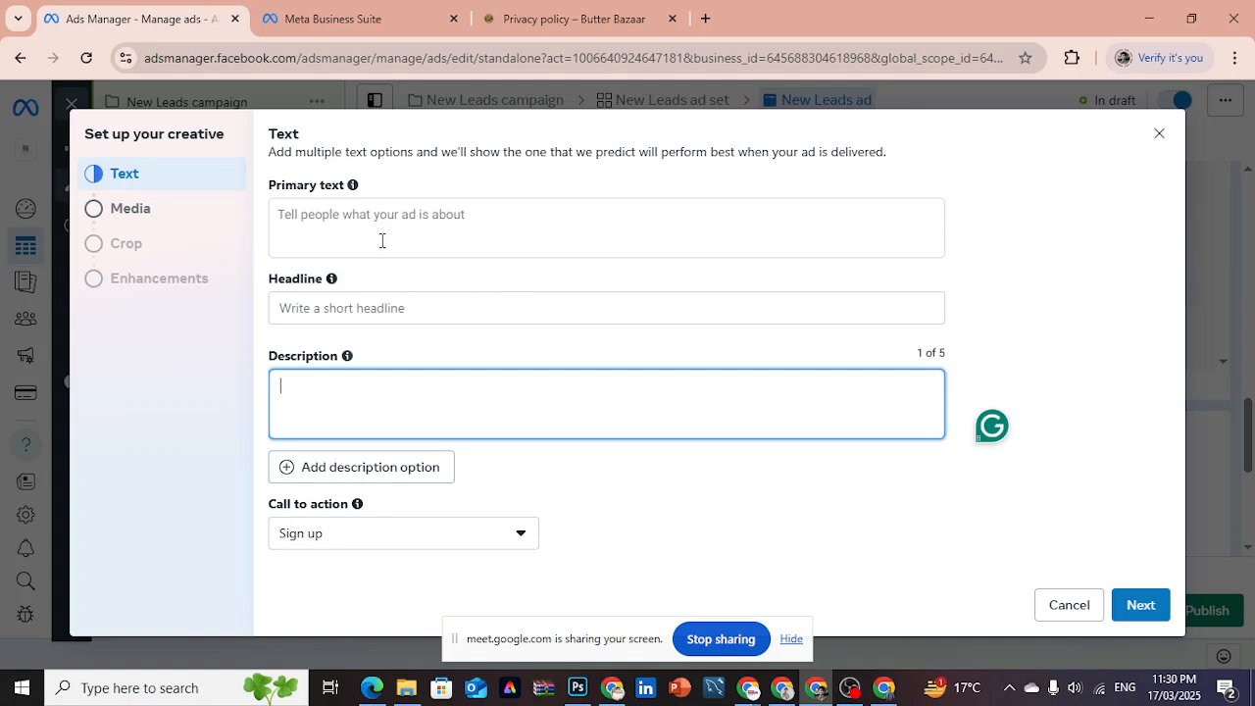
pyautogui.click(350, 306)
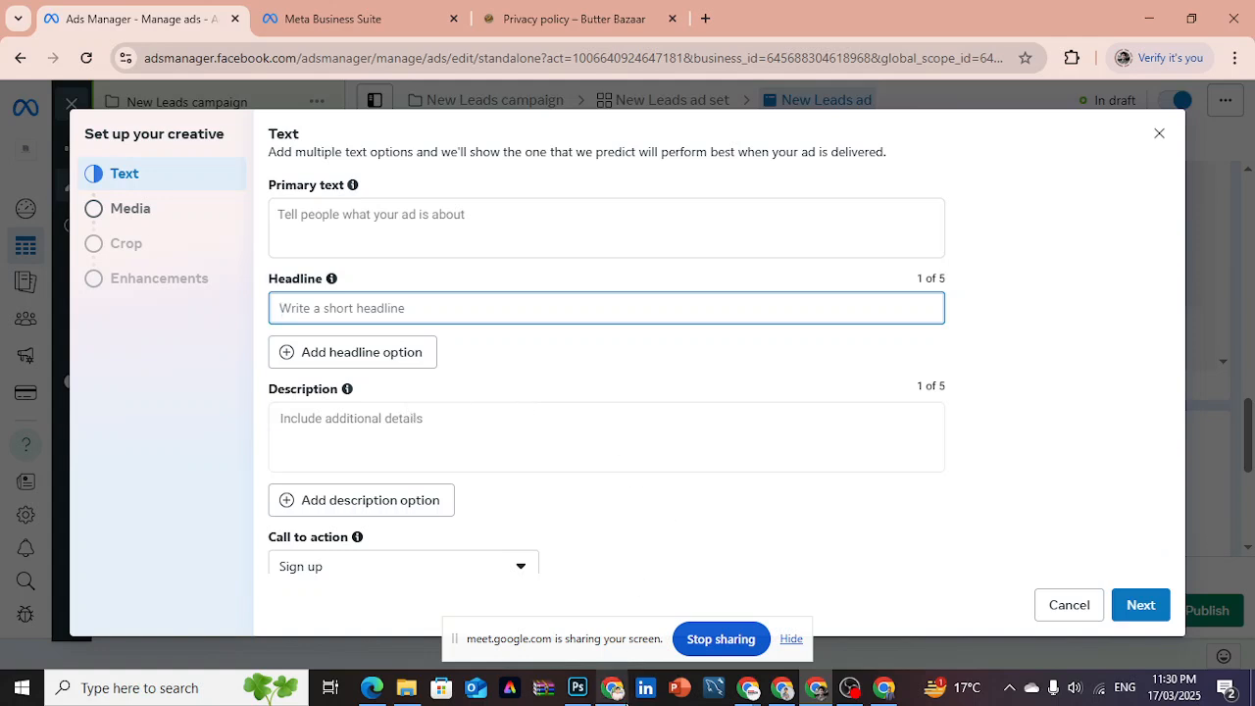
# - Switch to Facebook and open the Switch to a Hybrid Solar post from the page's notifications
pyautogui.click(779, 691)
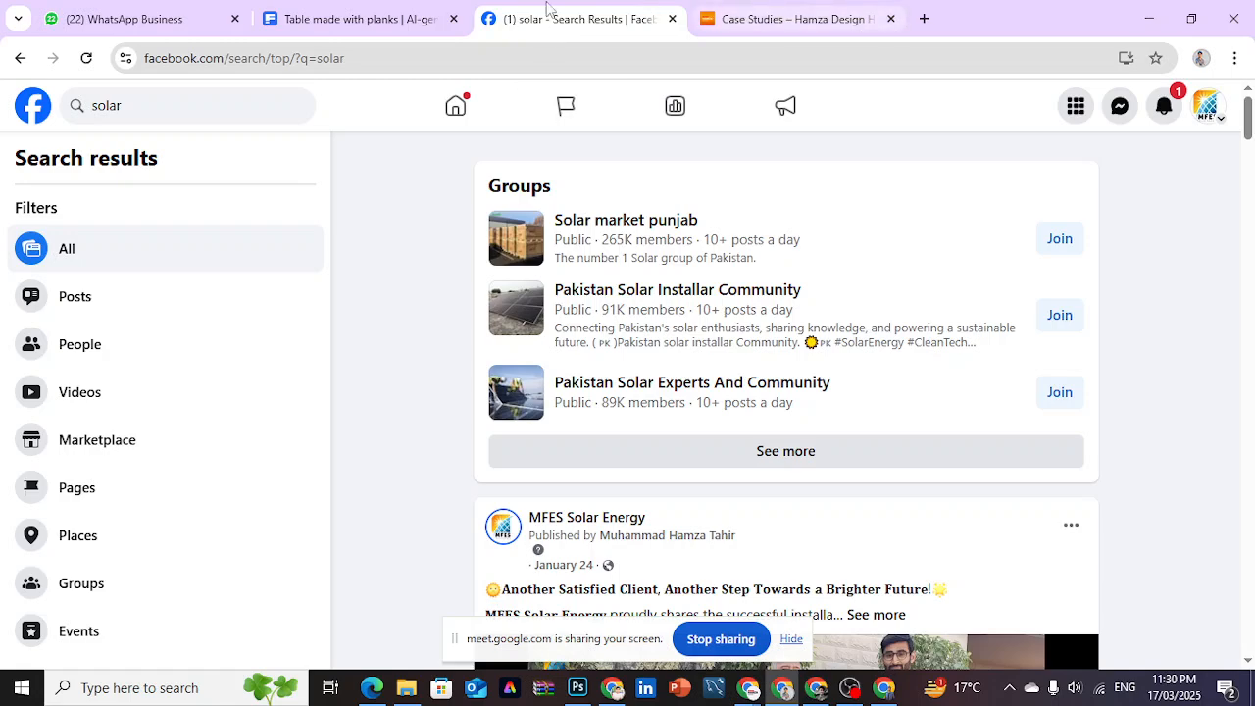
pyautogui.click(1161, 123)
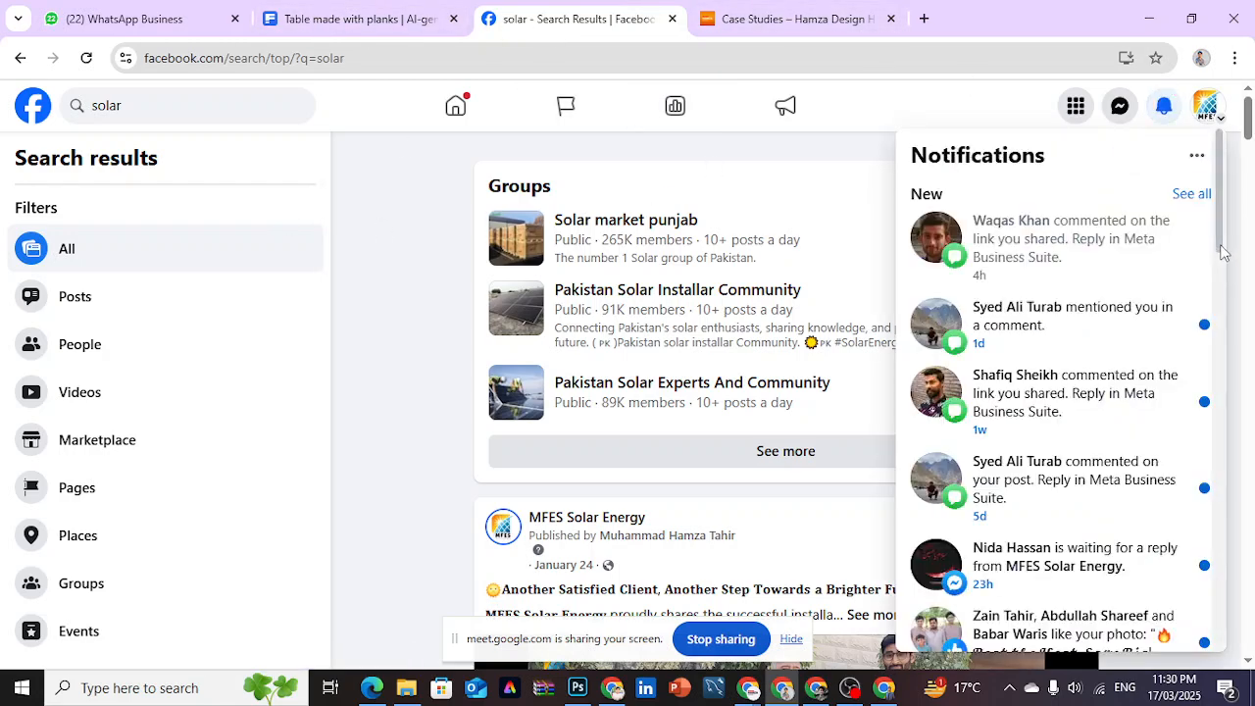
pyautogui.scroll(-5, 1230, 446)
pyautogui.scroll(-2, 1230, 461)
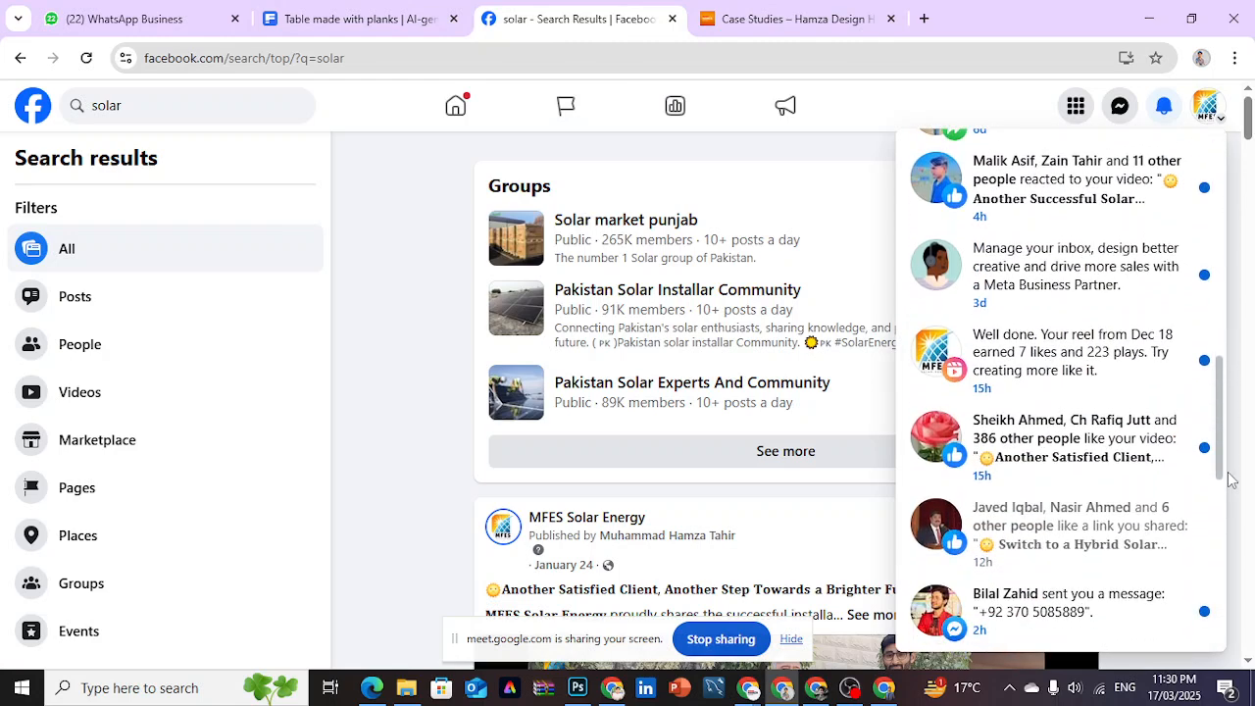
pyautogui.click(1093, 530)
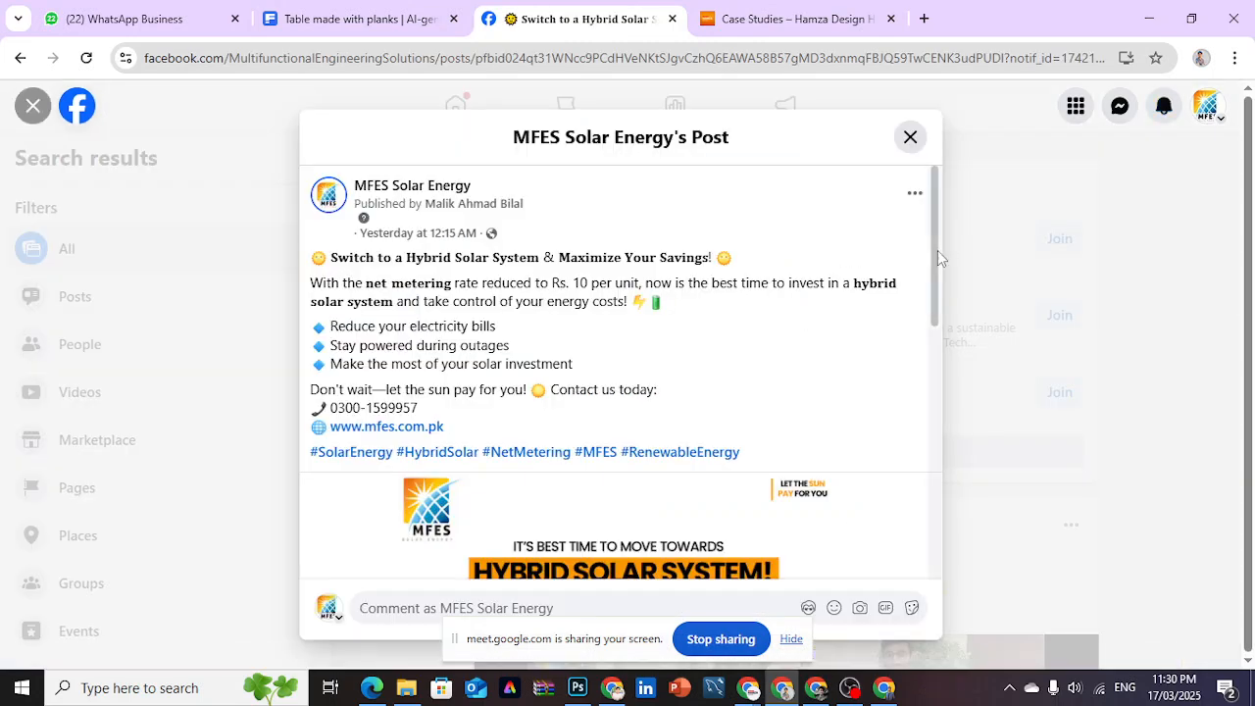
# - Examine the headline and description under the MFES Solar Energy post's image, closing its lead form whenever it opens
pyautogui.moveTo(937, 249); pyautogui.dragTo(932, 496)
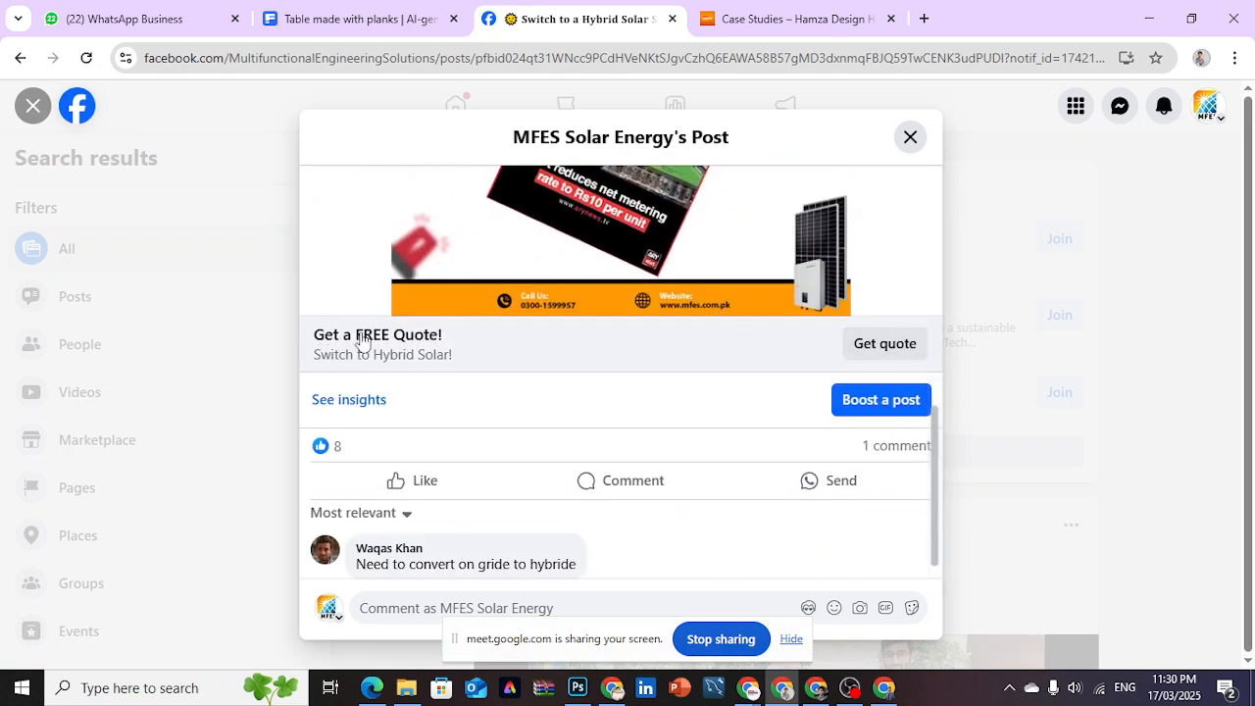
pyautogui.moveTo(364, 343); pyautogui.dragTo(420, 336)
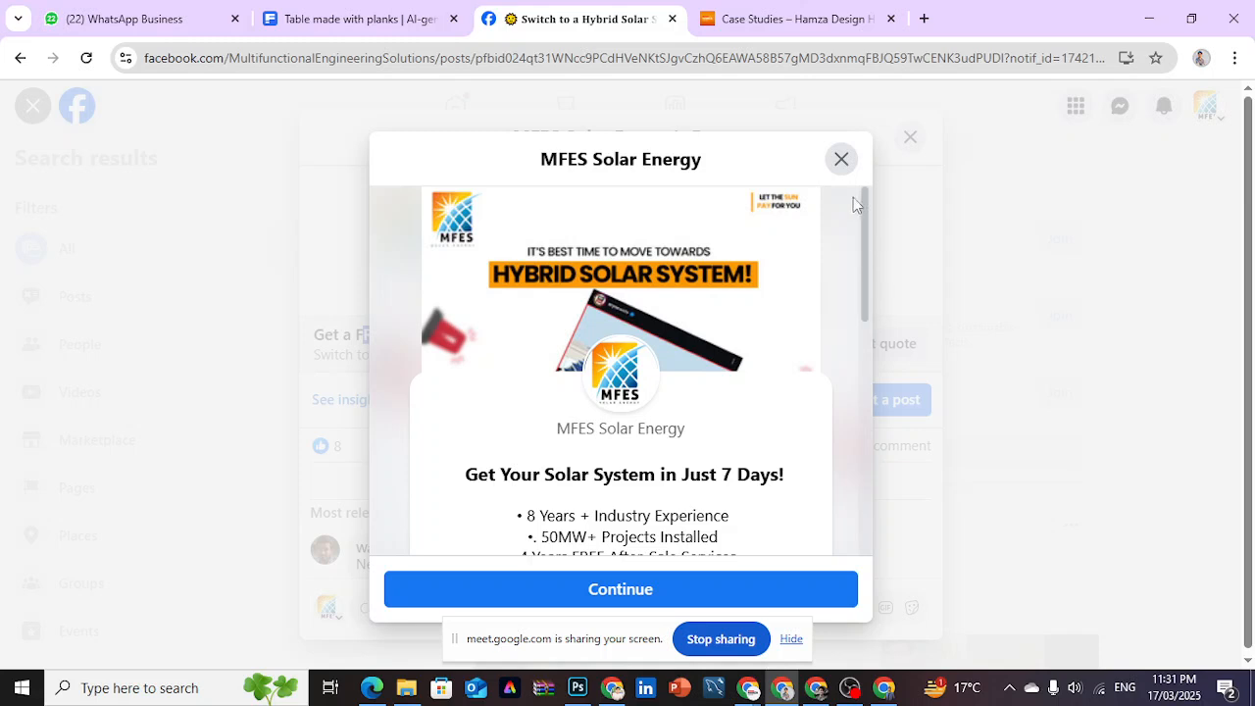
pyautogui.click(839, 160)
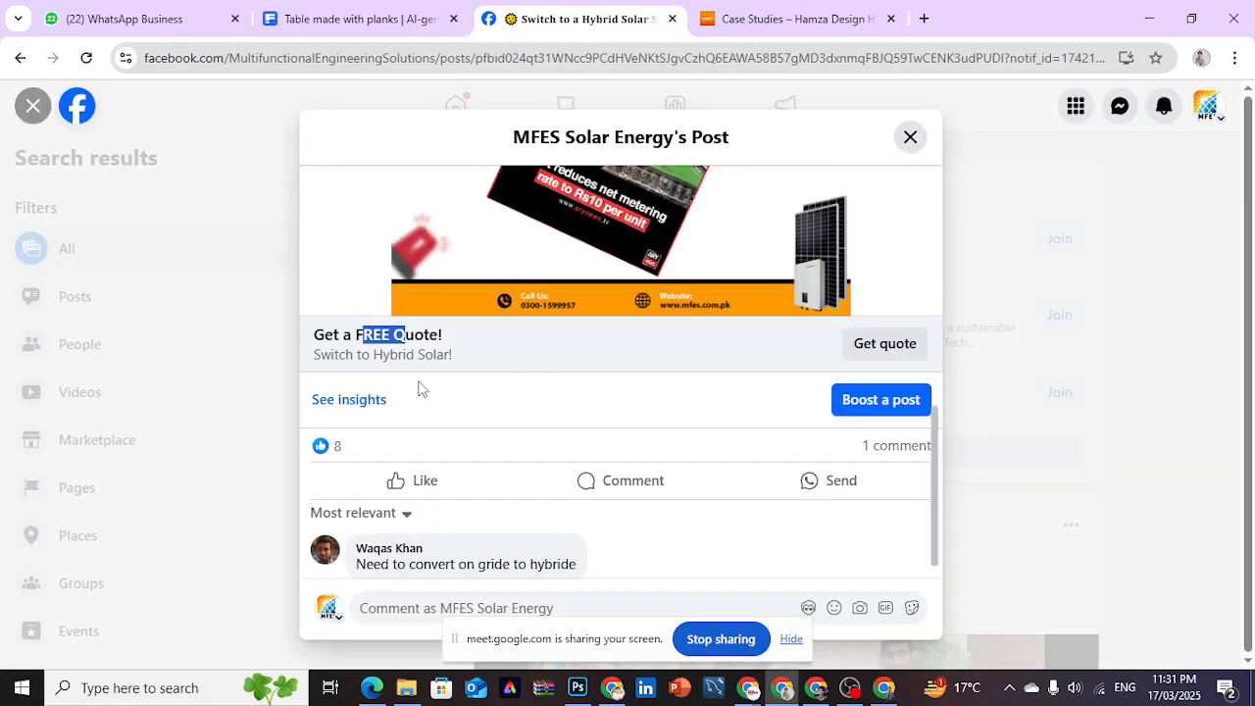
pyautogui.click(463, 371)
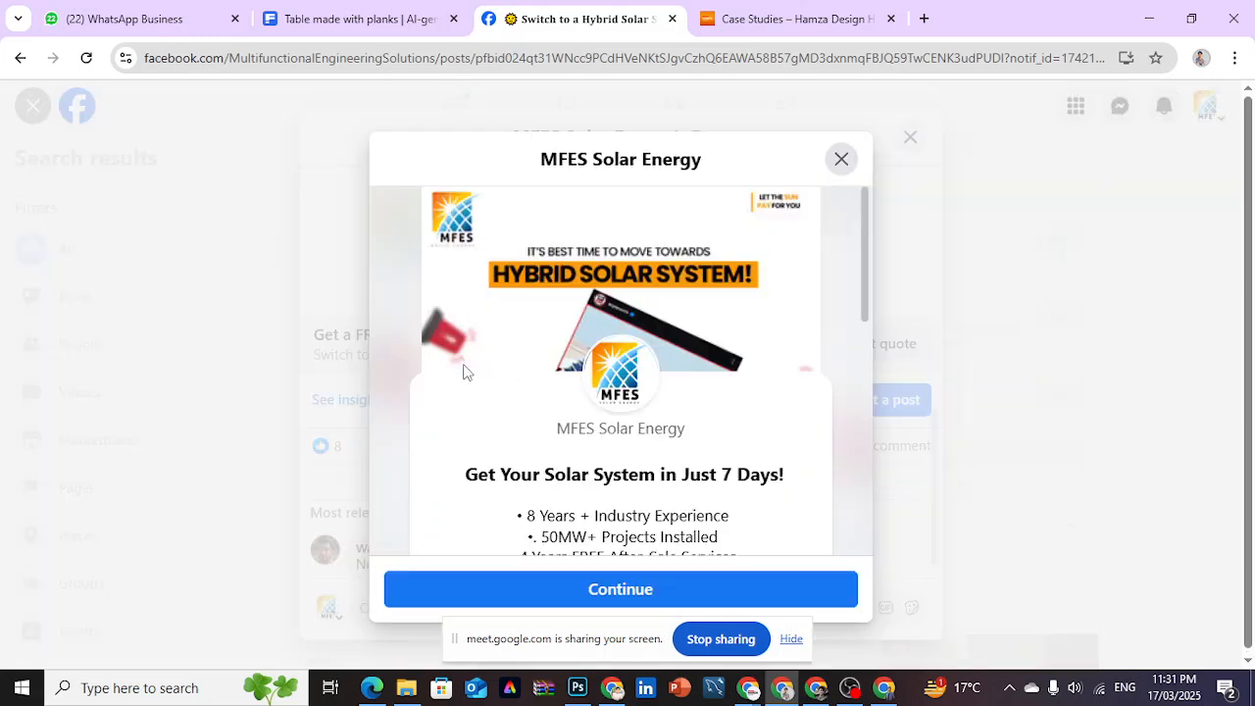
pyautogui.click(840, 160)
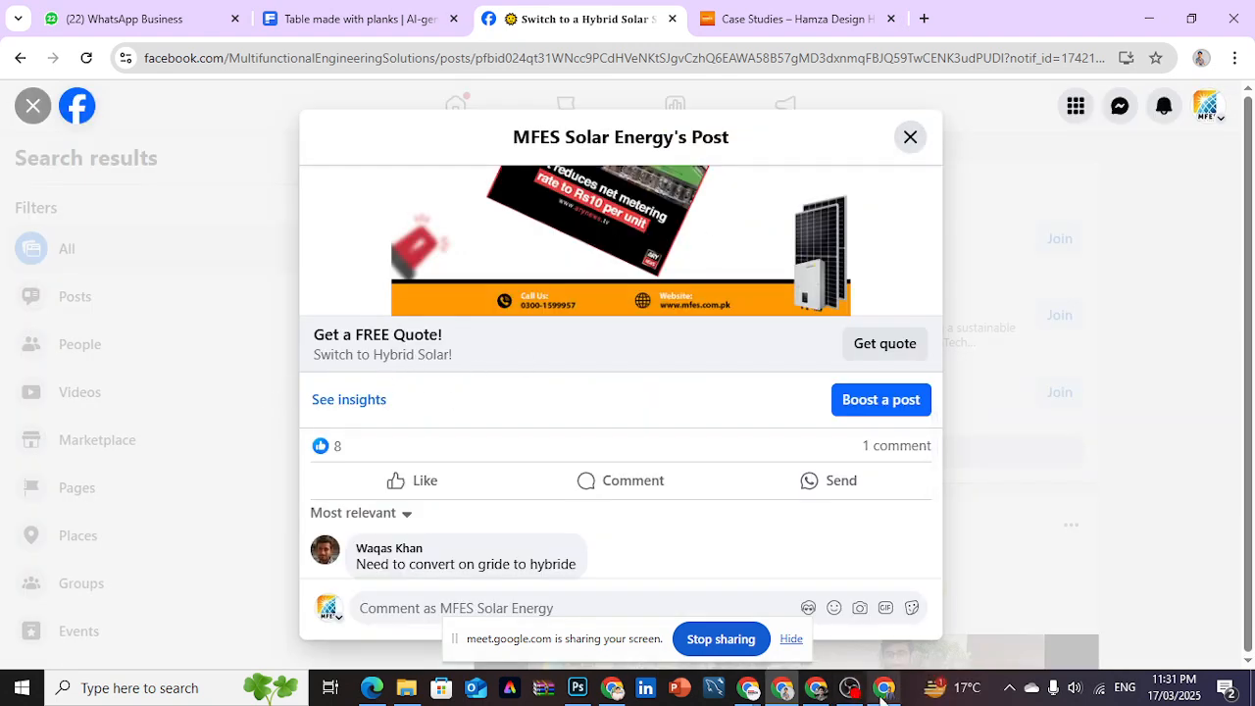
# - Return to the ad creative setup in Ads Manager and examine the description field and the primary text's optimisation hint
pyautogui.moveTo(823, 692)
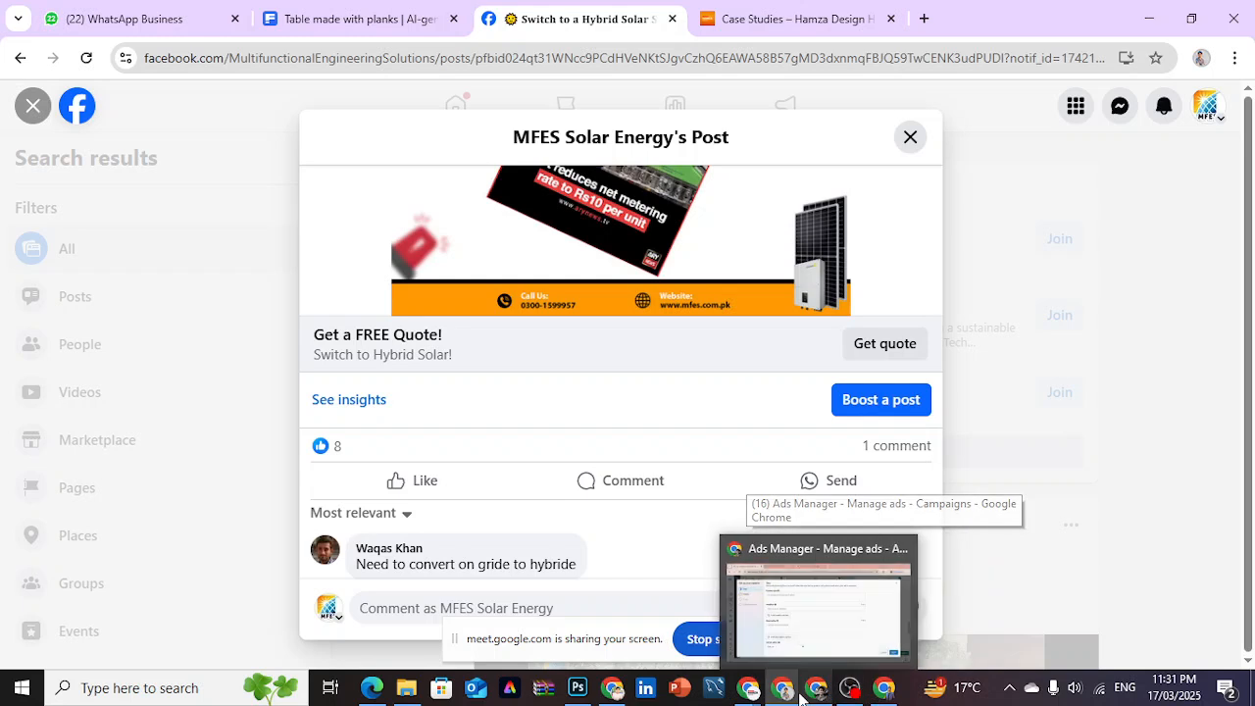
pyautogui.click(823, 613)
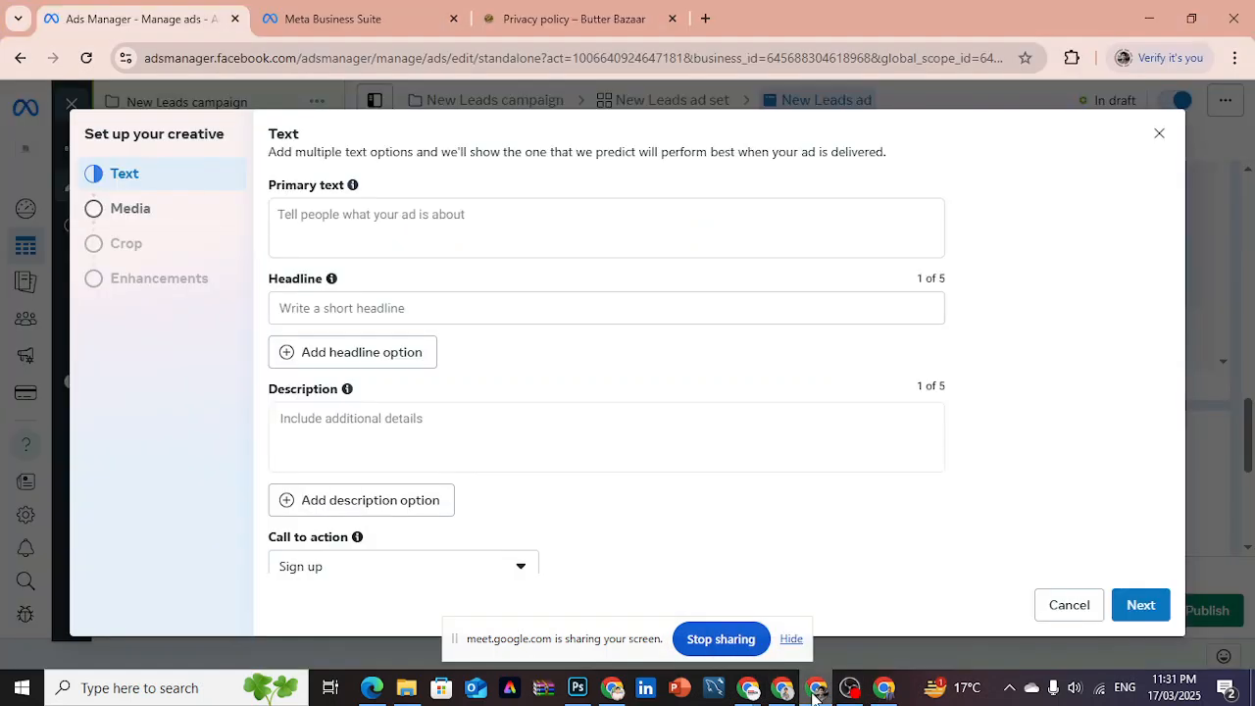
pyautogui.click(379, 431)
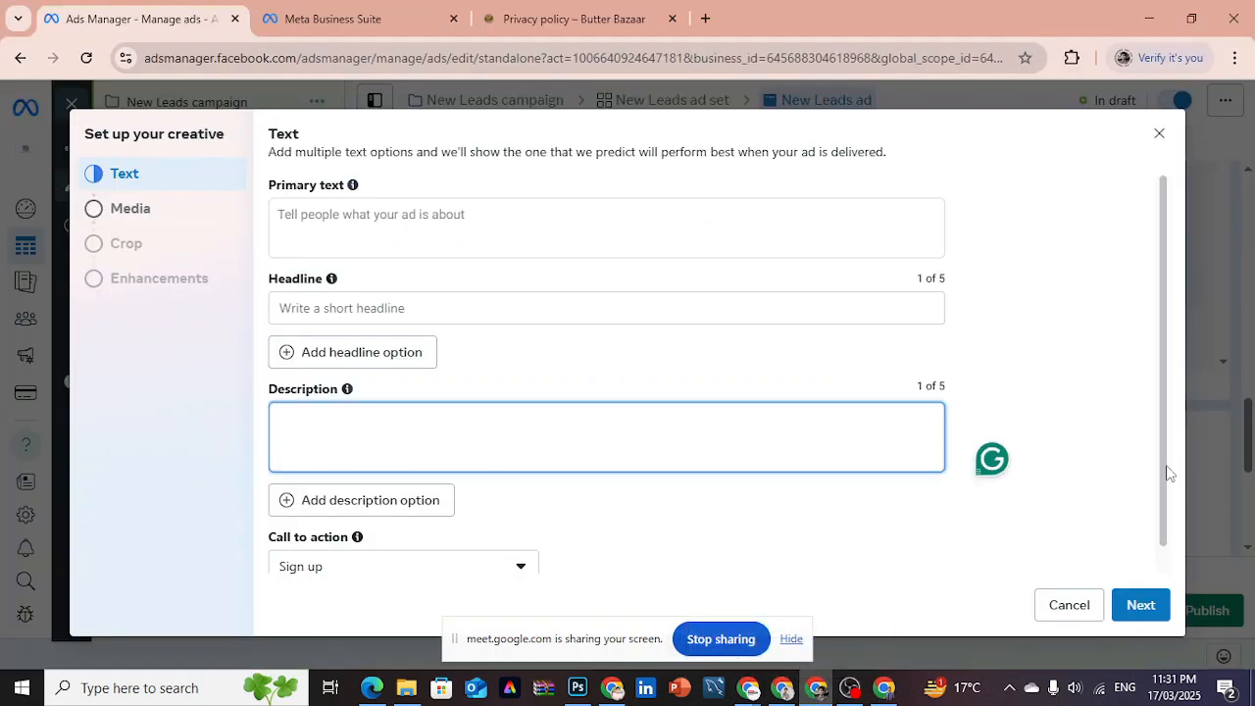
pyautogui.moveTo(1165, 460); pyautogui.dragTo(1158, 382)
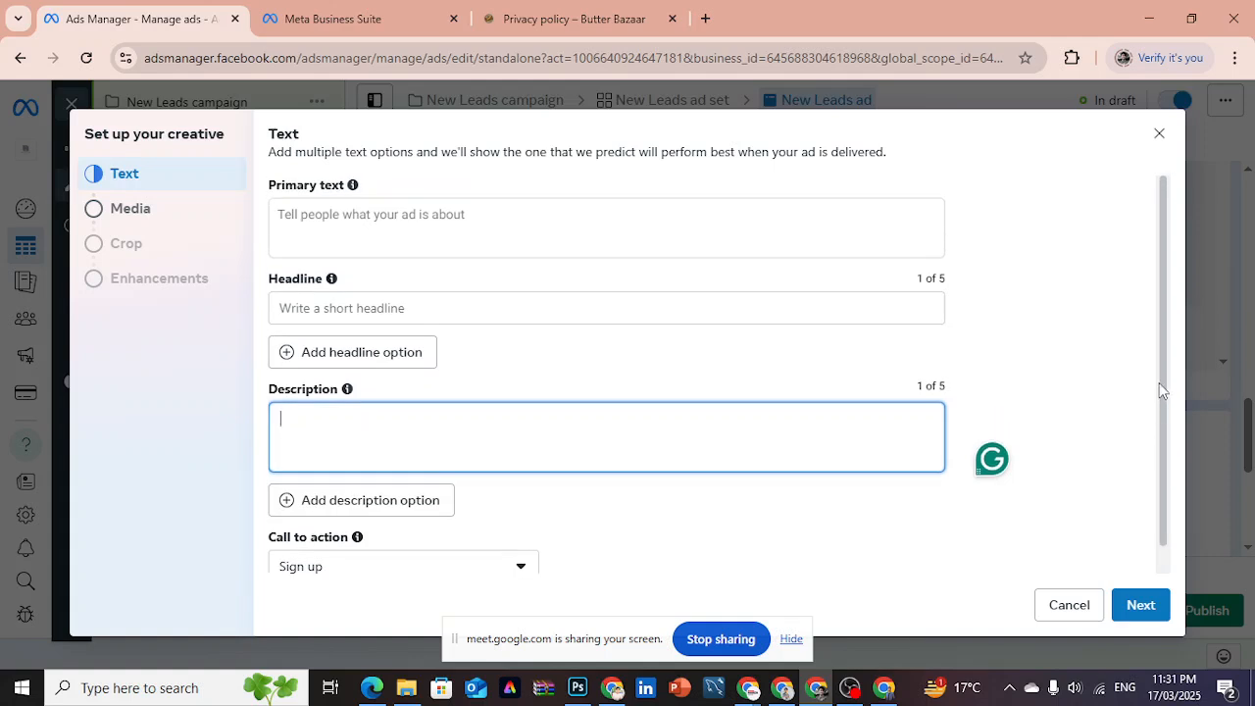
pyautogui.click(840, 233)
pyautogui.moveTo(887, 189)
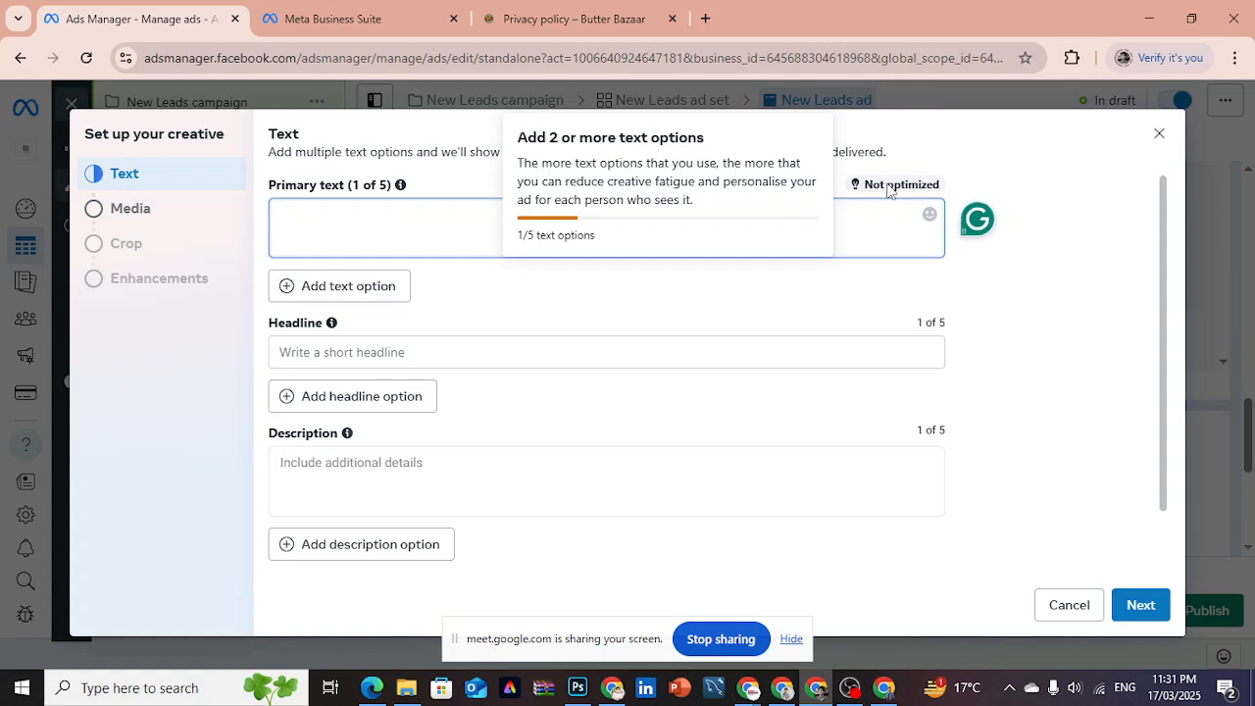
# - View the Media stage of the creative setup and close the setup without choosing an image
pyautogui.click(166, 224)
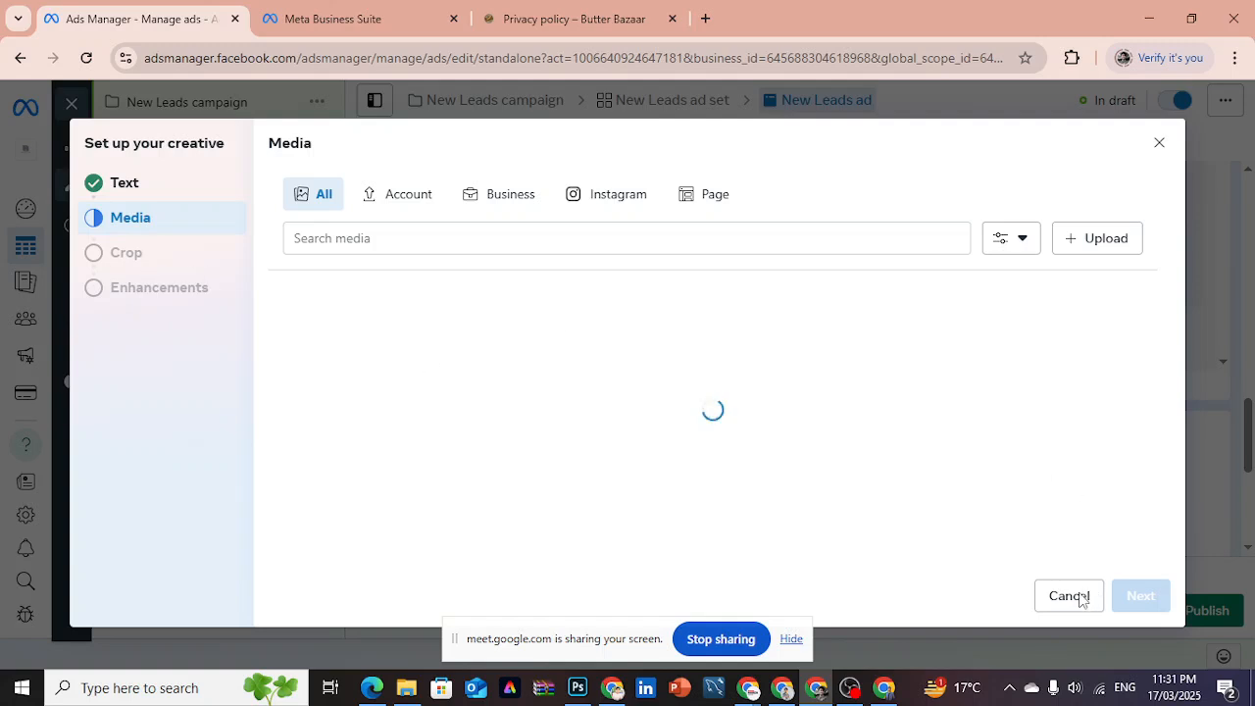
pyautogui.click(1159, 145)
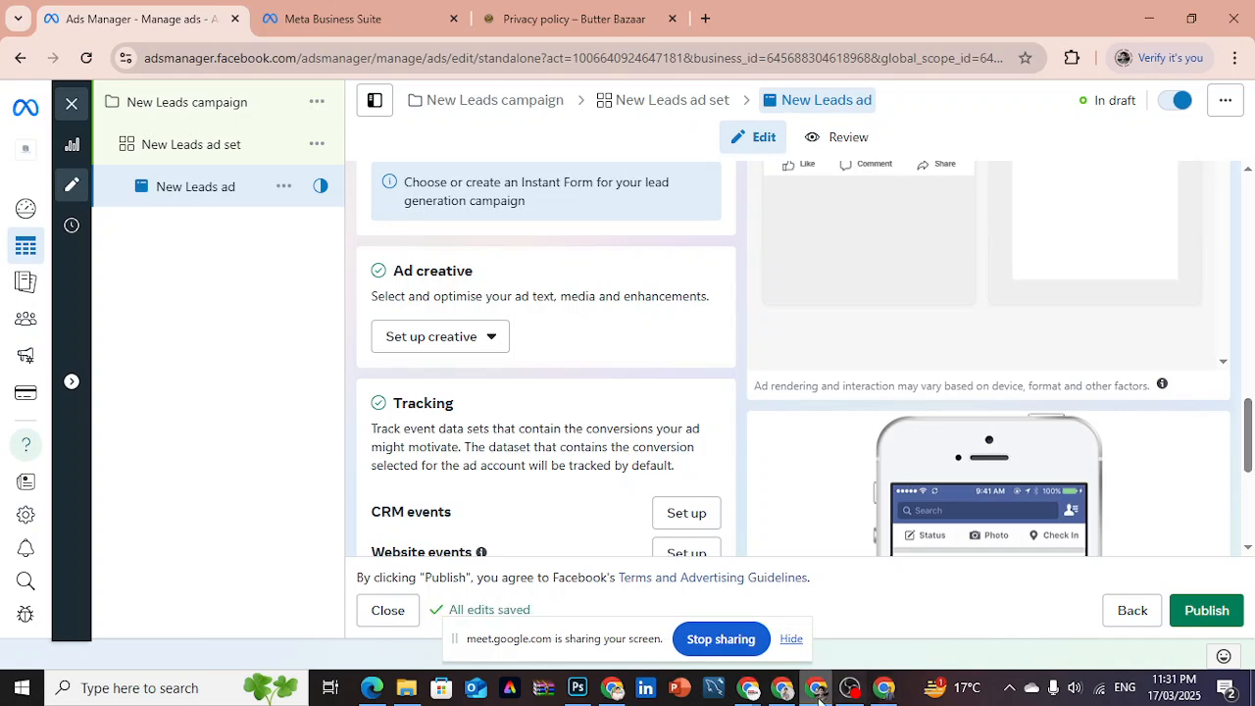
# - Switch to the Google Meet call and hide the screen-sharing notice
pyautogui.moveTo(752, 696)
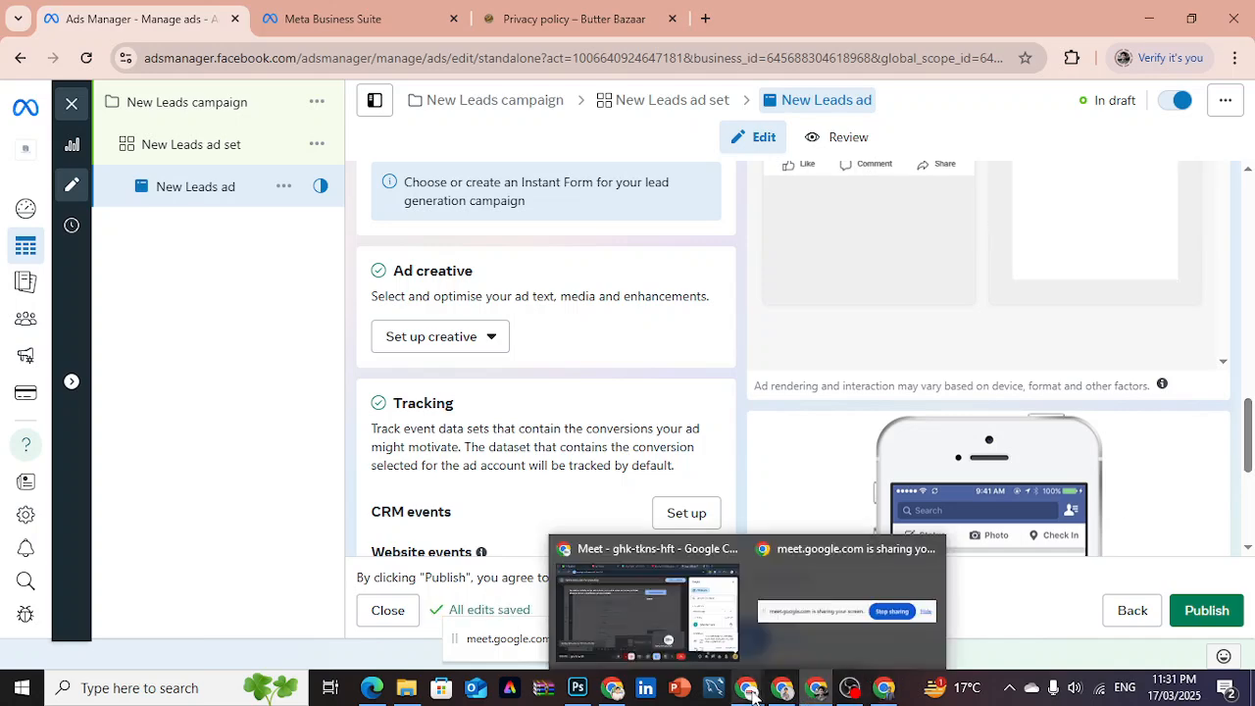
pyautogui.click(698, 610)
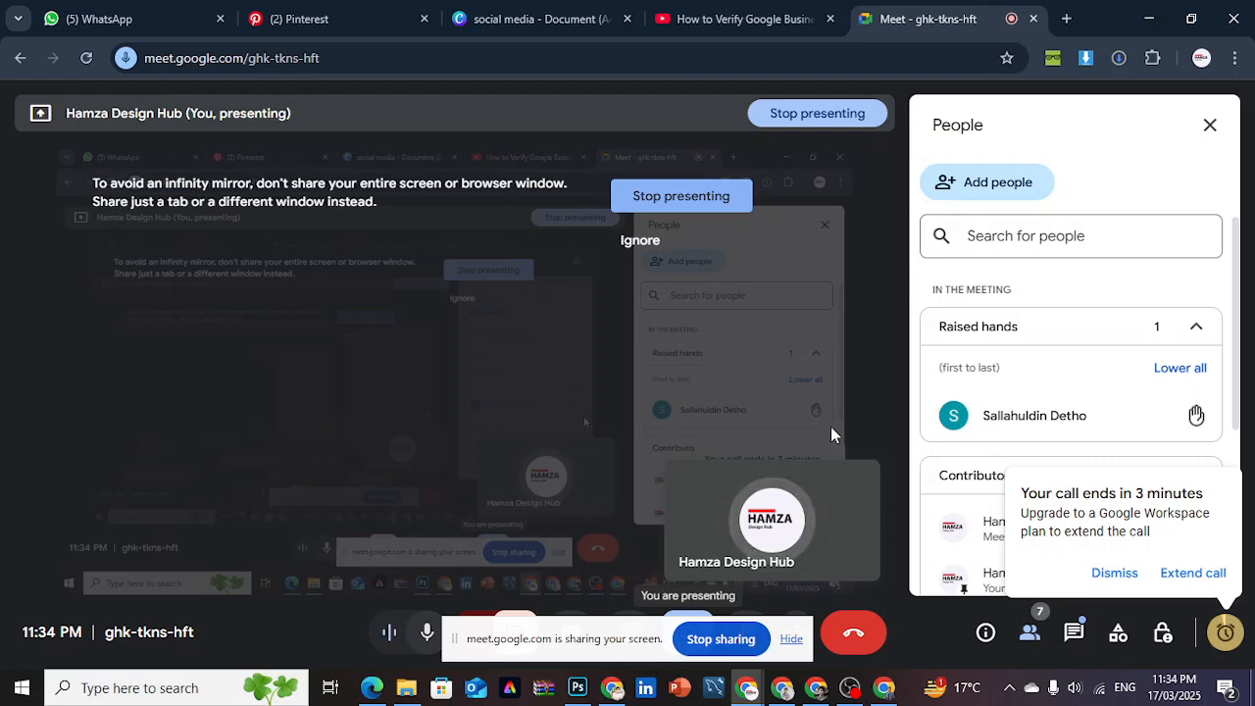
pyautogui.click(789, 642)
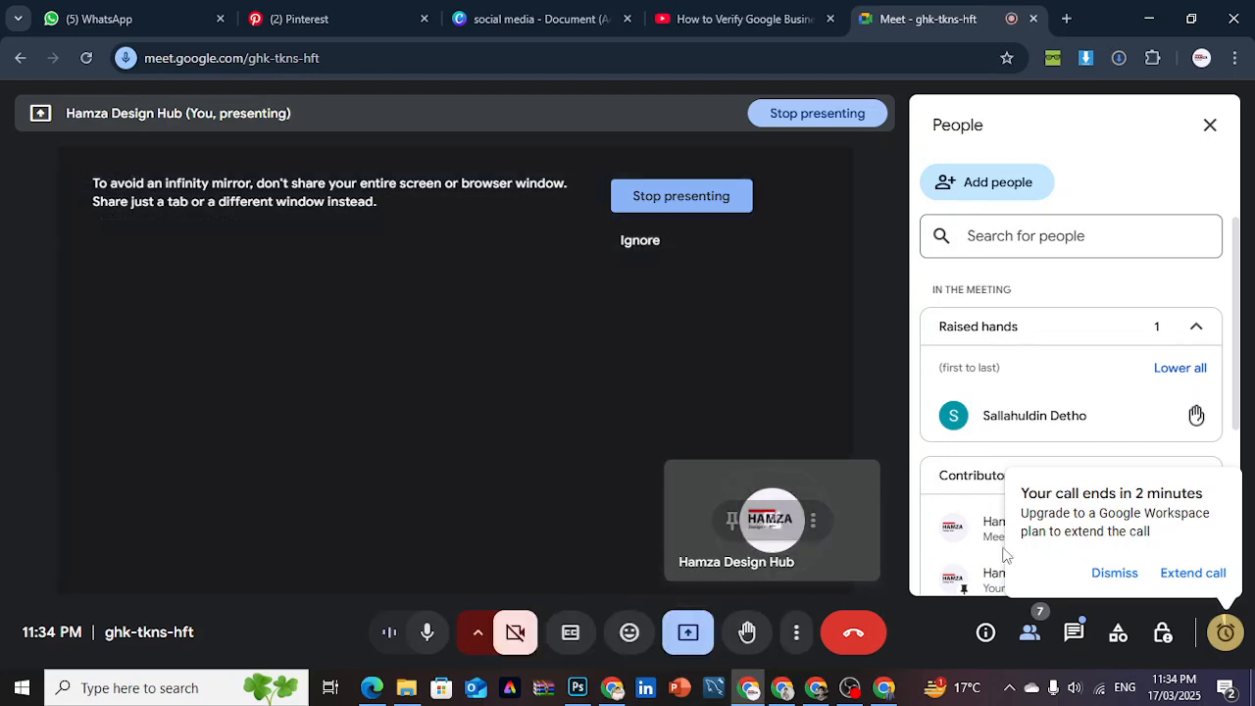